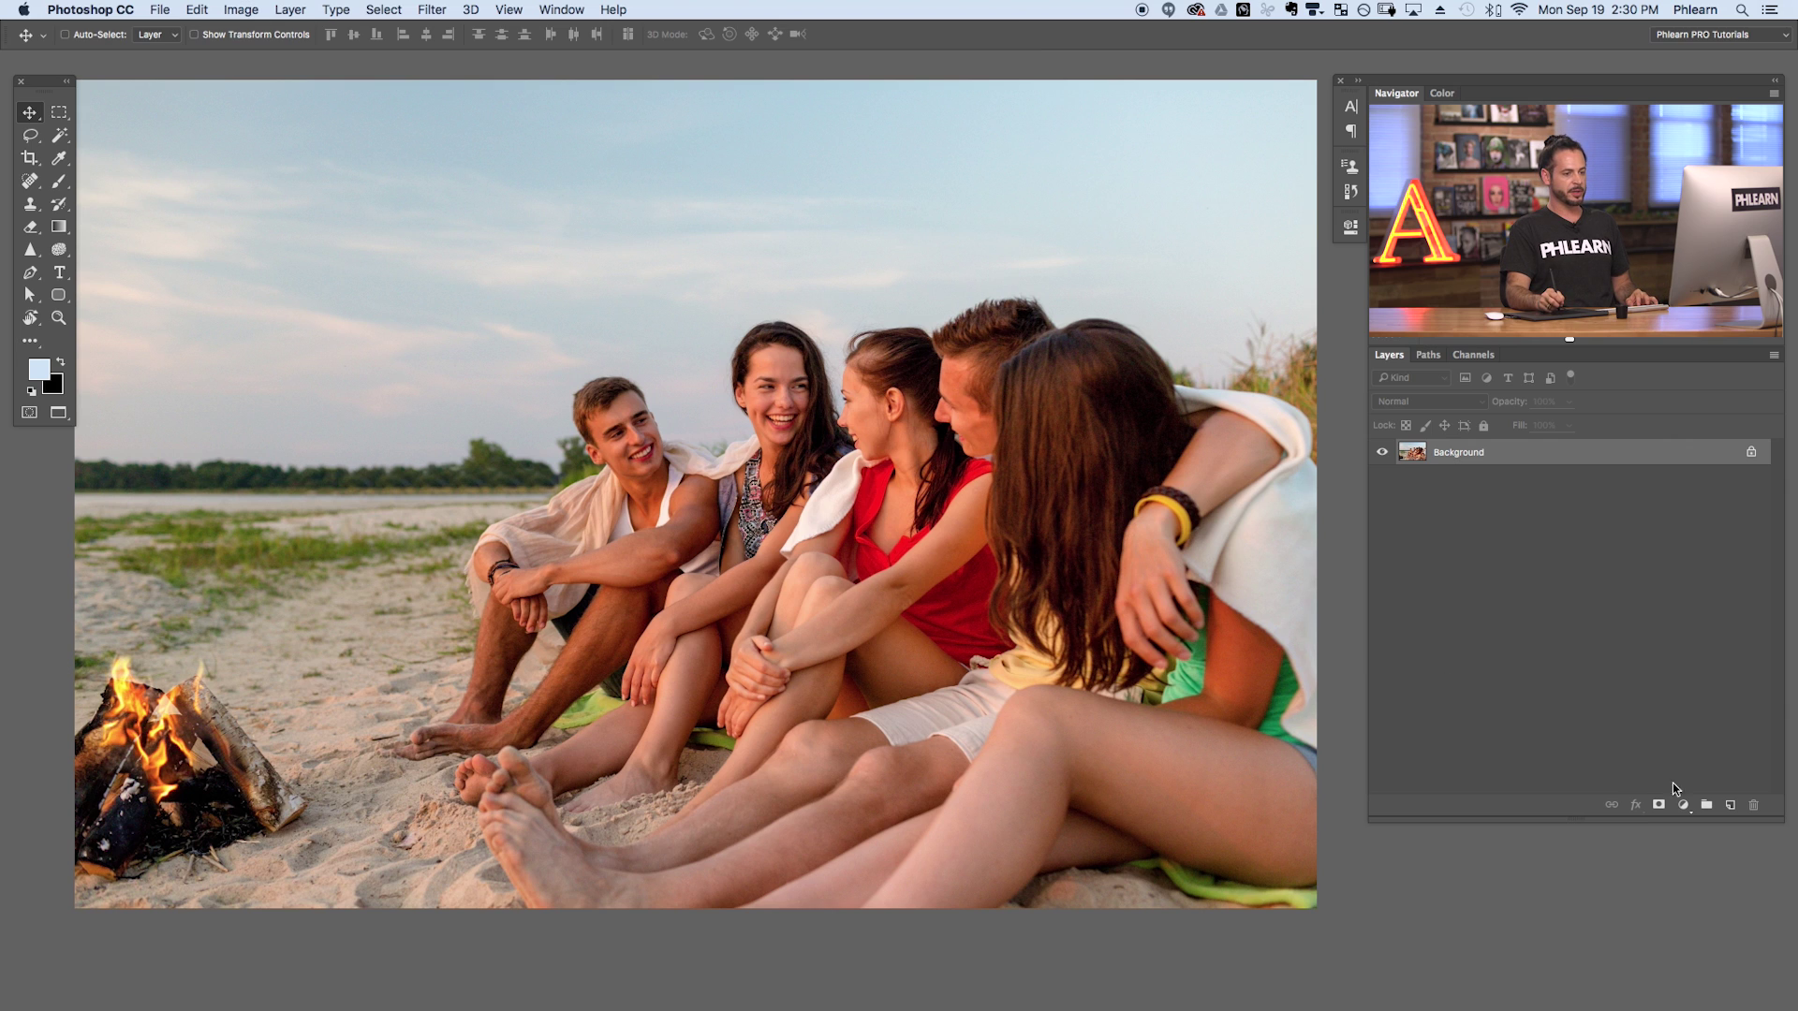
Add an empty layer above the background and try to render a Flame on it without a path.
{"action": "left_click", "coordinate": [1730, 806]}
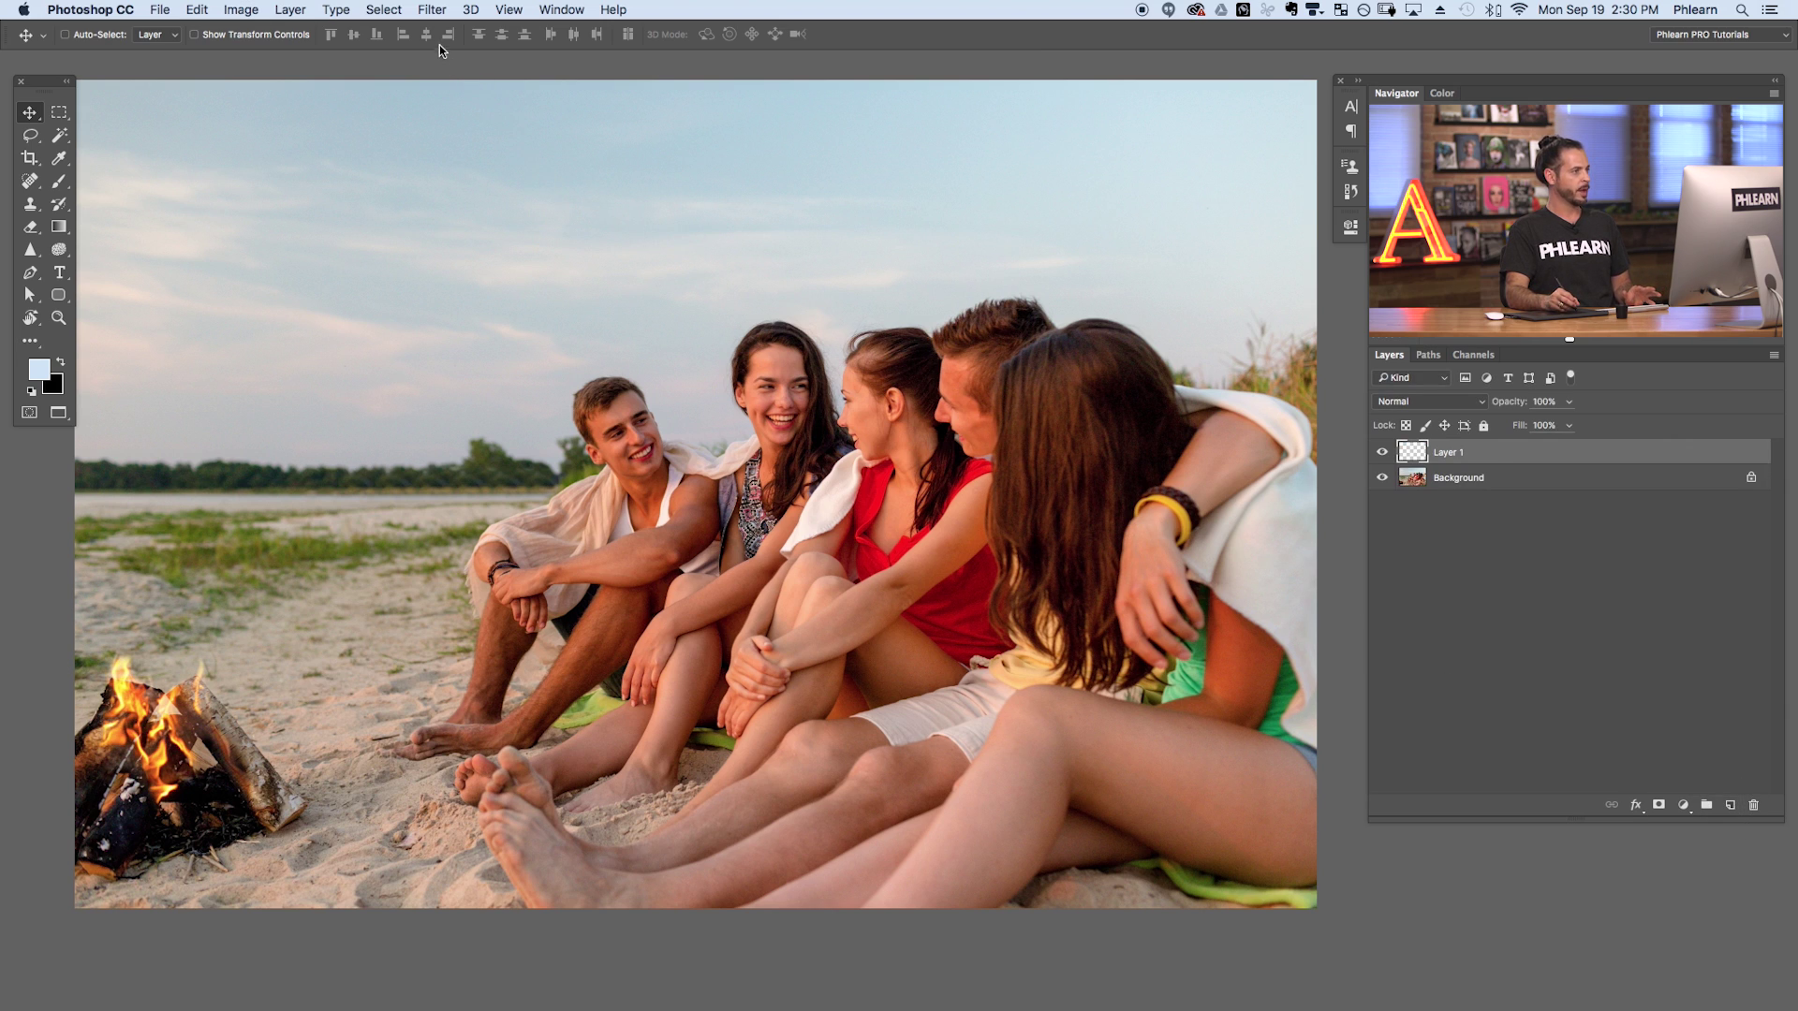
{"action": "left_click", "coordinate": [434, 11]}
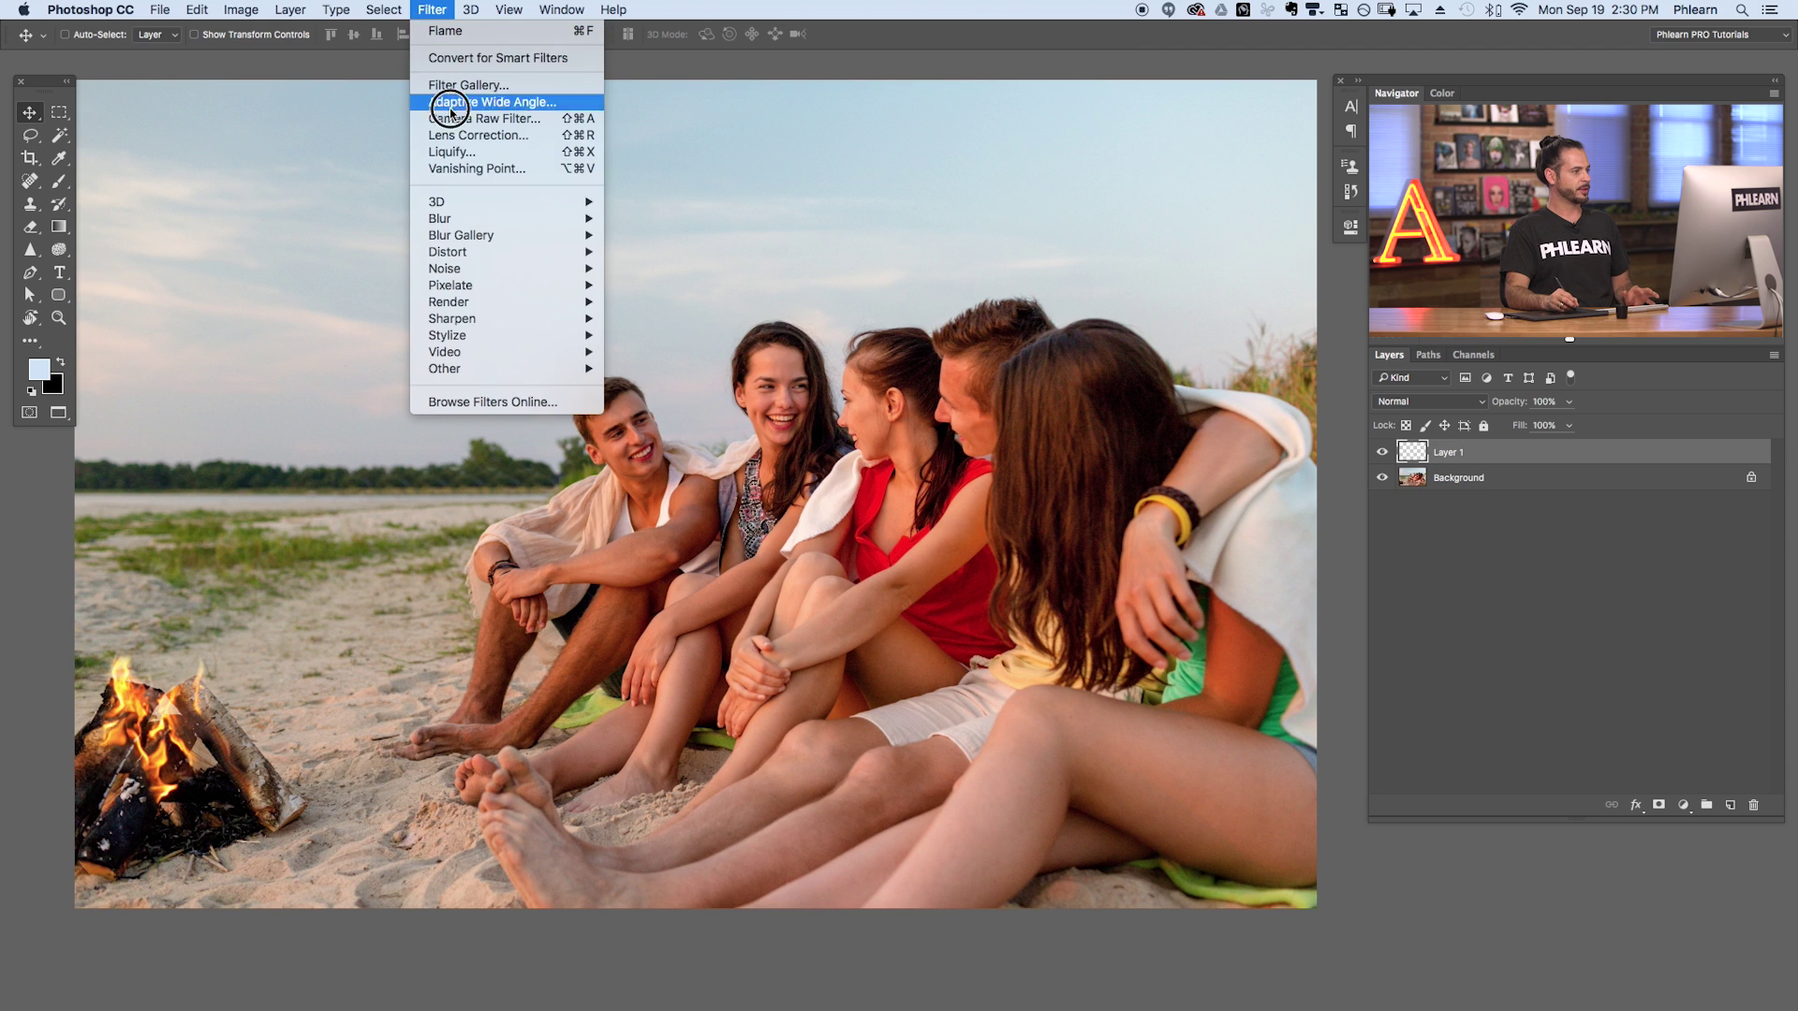
{"action": "mouse_move", "coordinate": [477, 300]}
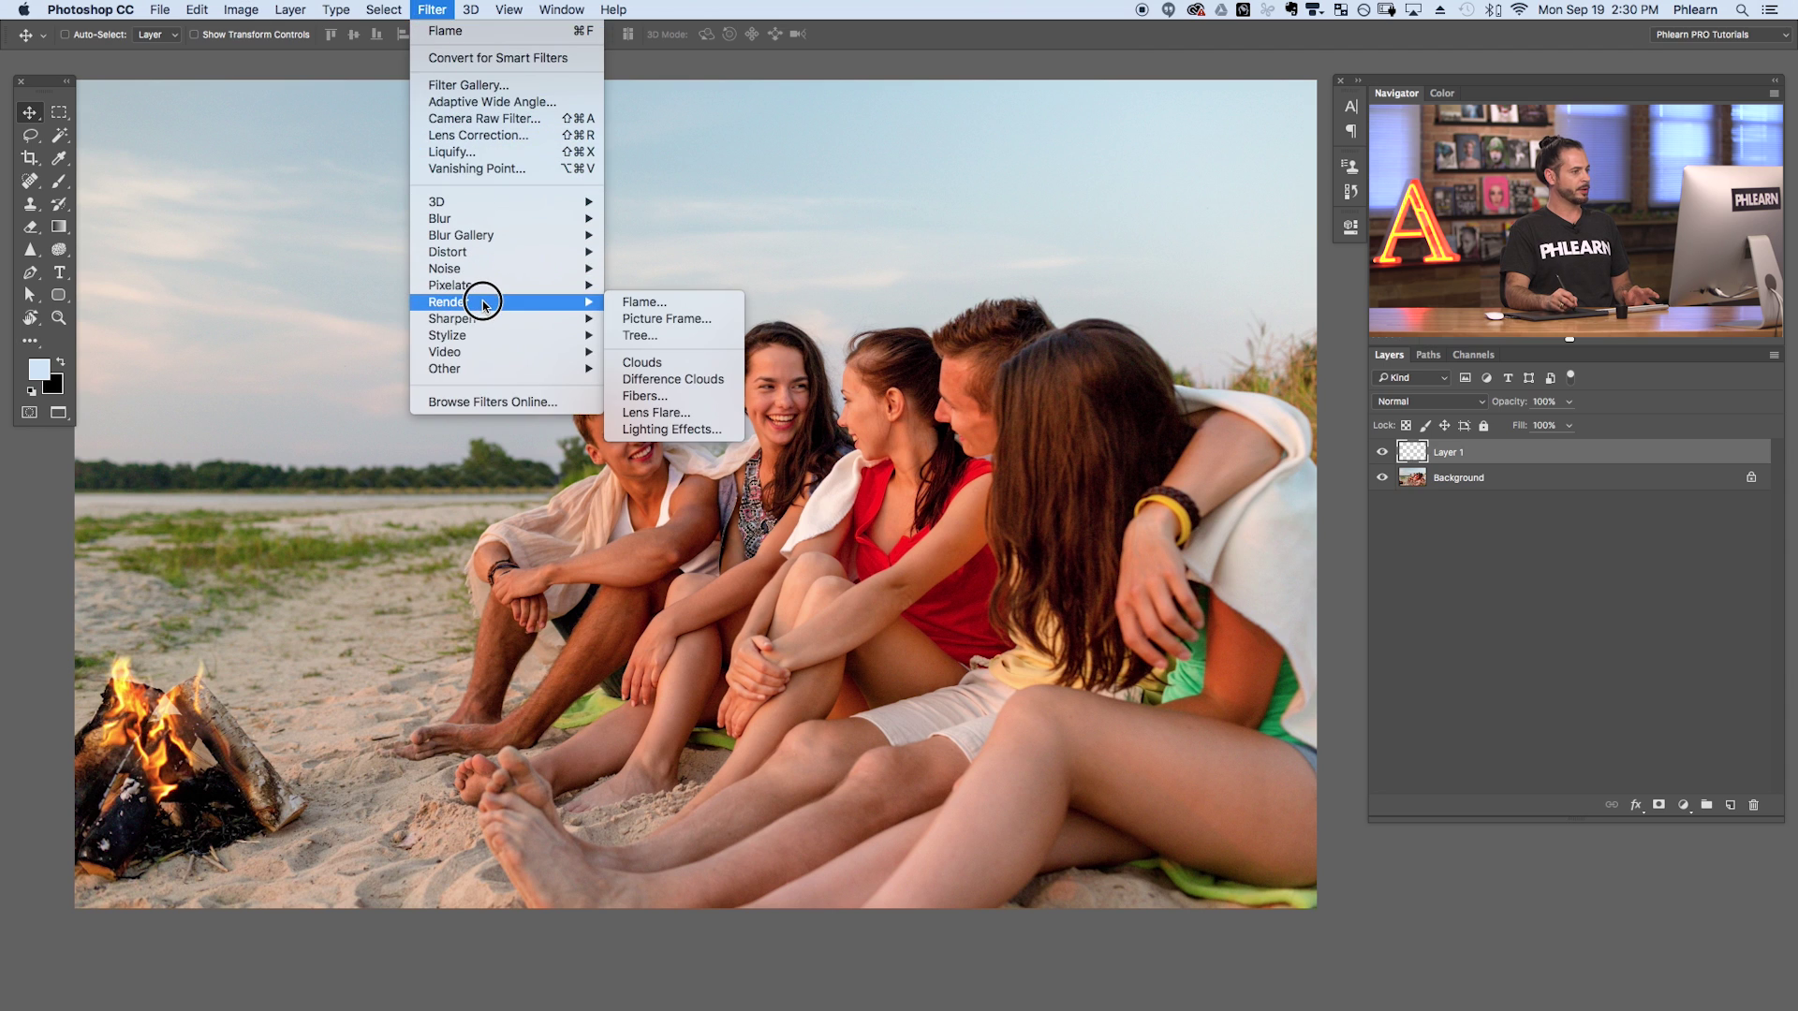
{"action": "left_click", "coordinate": [702, 303]}
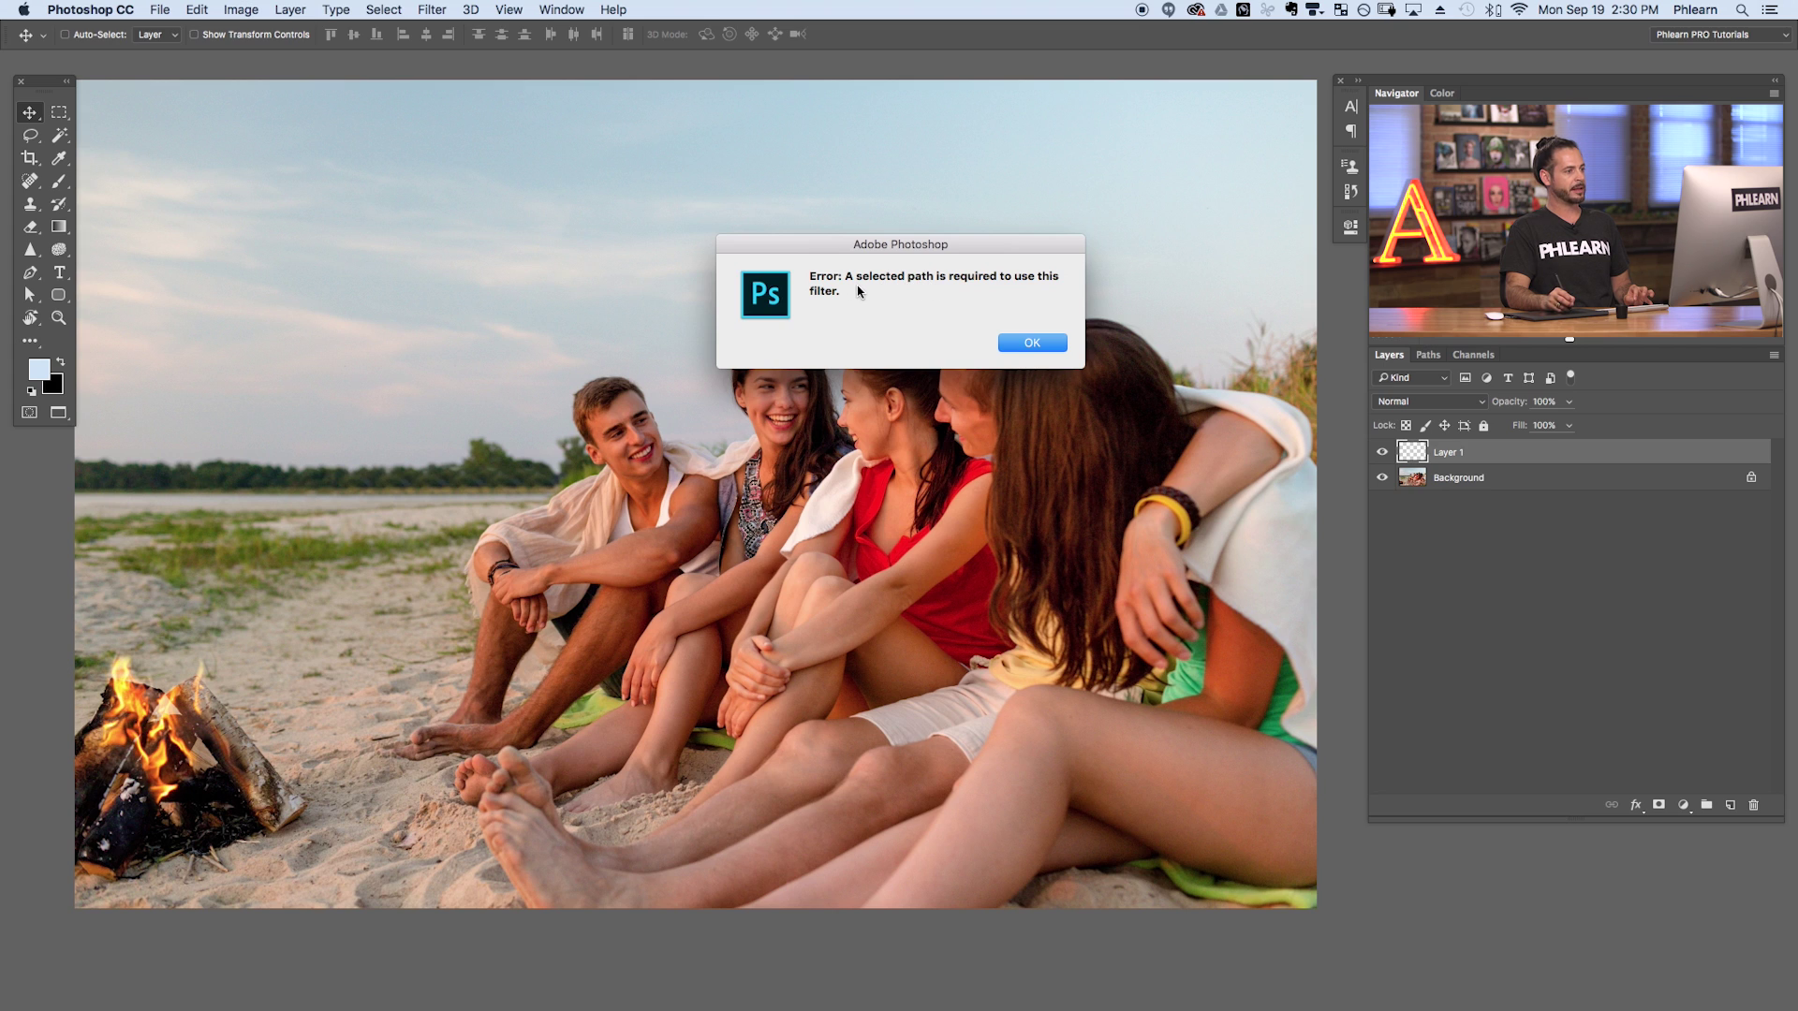
{"action": "left_click", "coordinate": [1033, 343]}
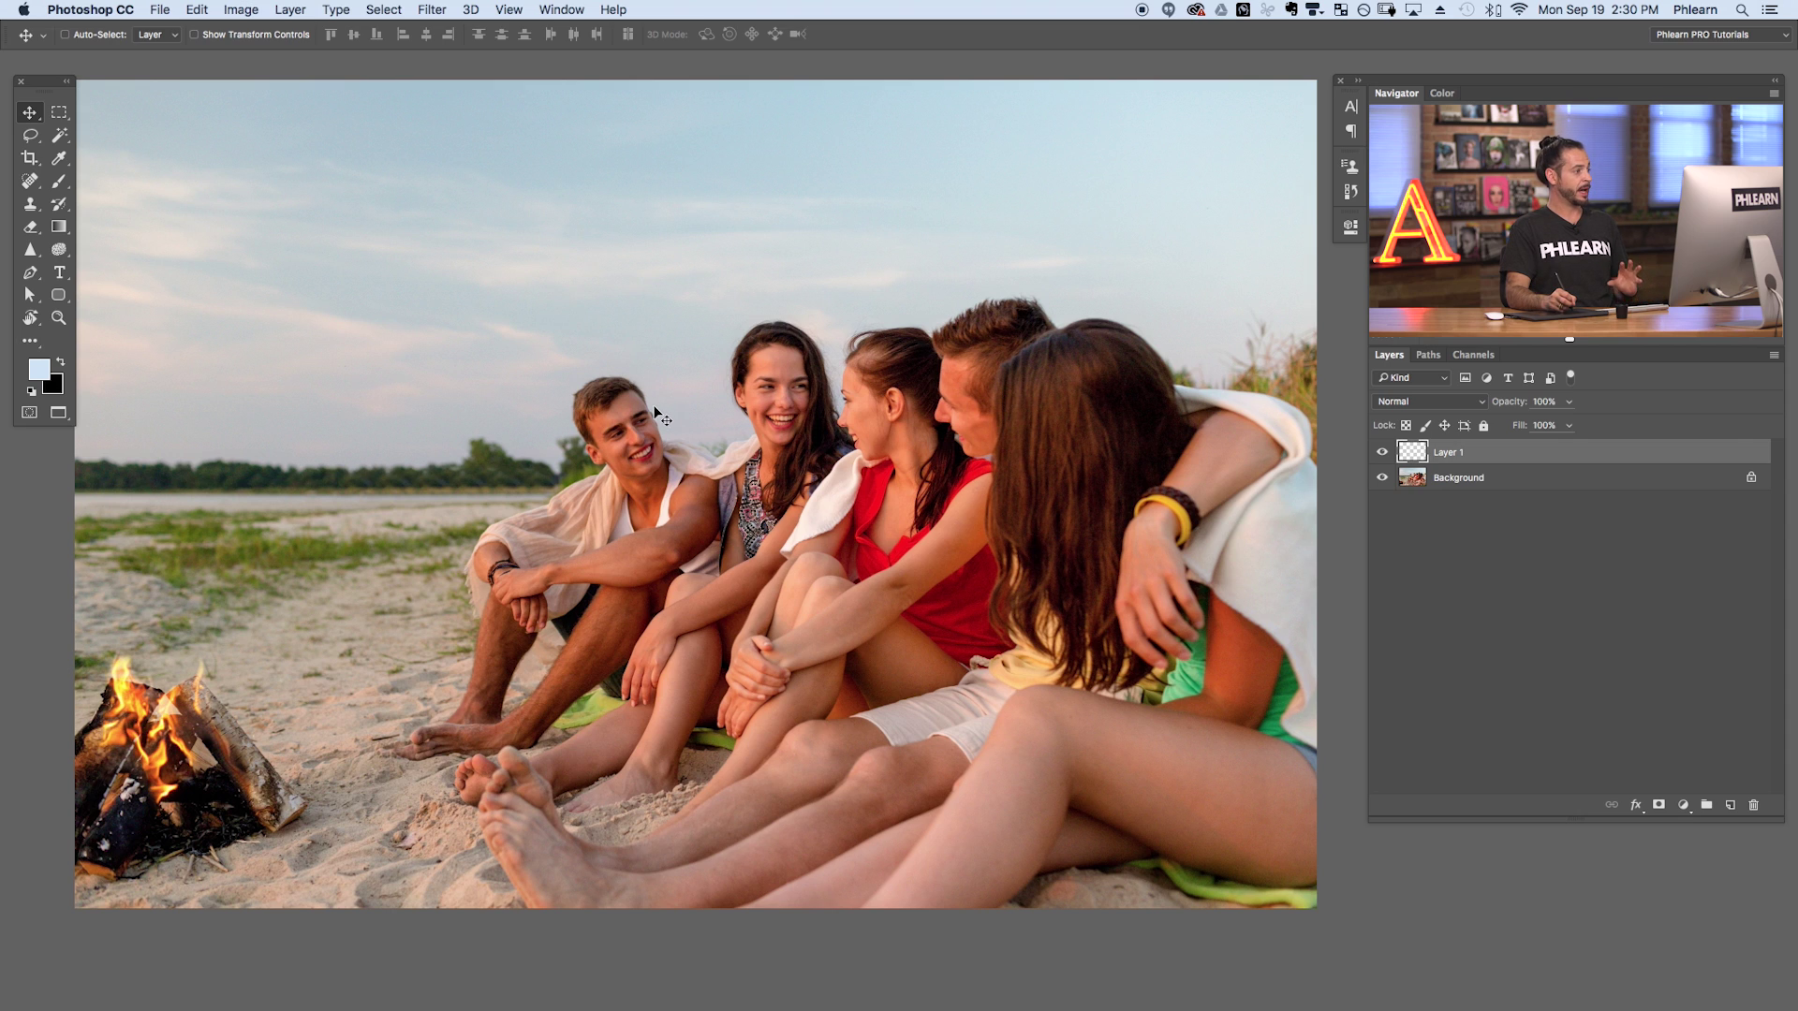
Draw an open, gently curved path rising through the sky with the Pen tool, and check its entry among the document's paths.
{"action": "left_click", "coordinate": [30, 273]}
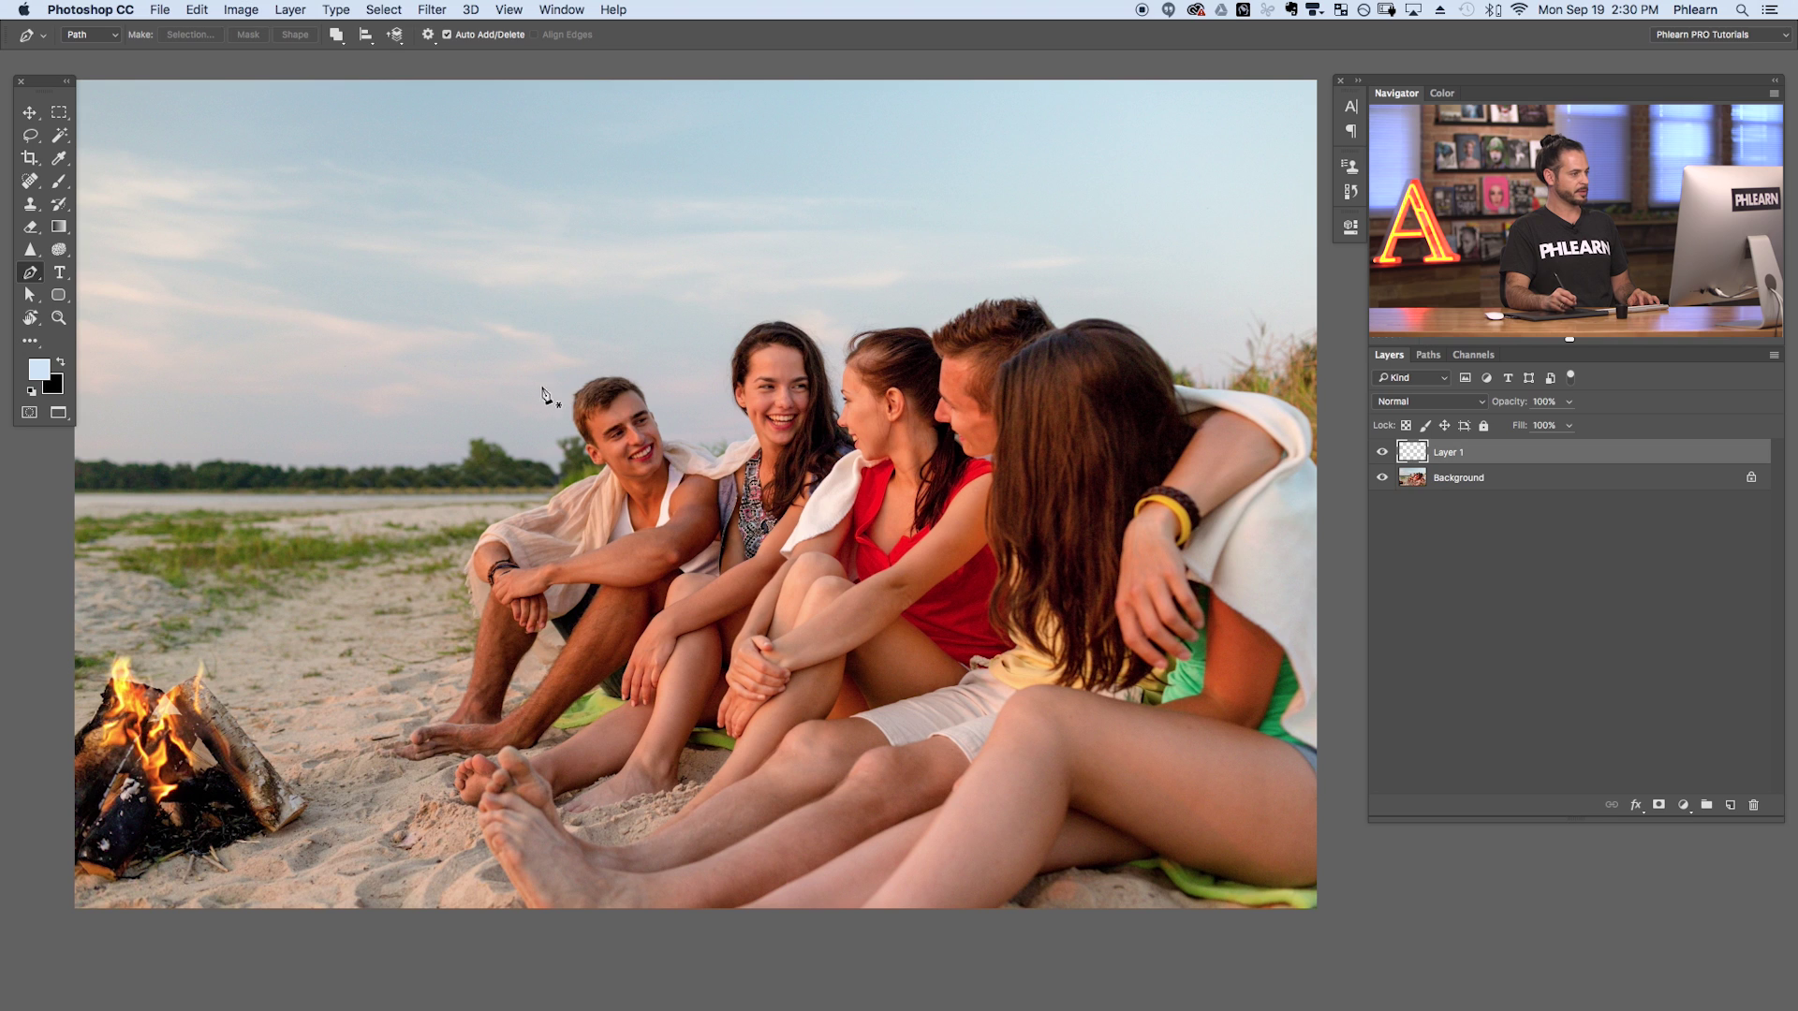
{"action": "left_click", "coordinate": [430, 472]}
{"action": "left_click", "coordinate": [418, 407]}
{"action": "left_click", "coordinate": [407, 340]}
{"action": "left_click_drag", "start_coordinate": [370, 233], "coordinate": [386, 188]}
{"action": "left_click", "coordinate": [372, 119]}
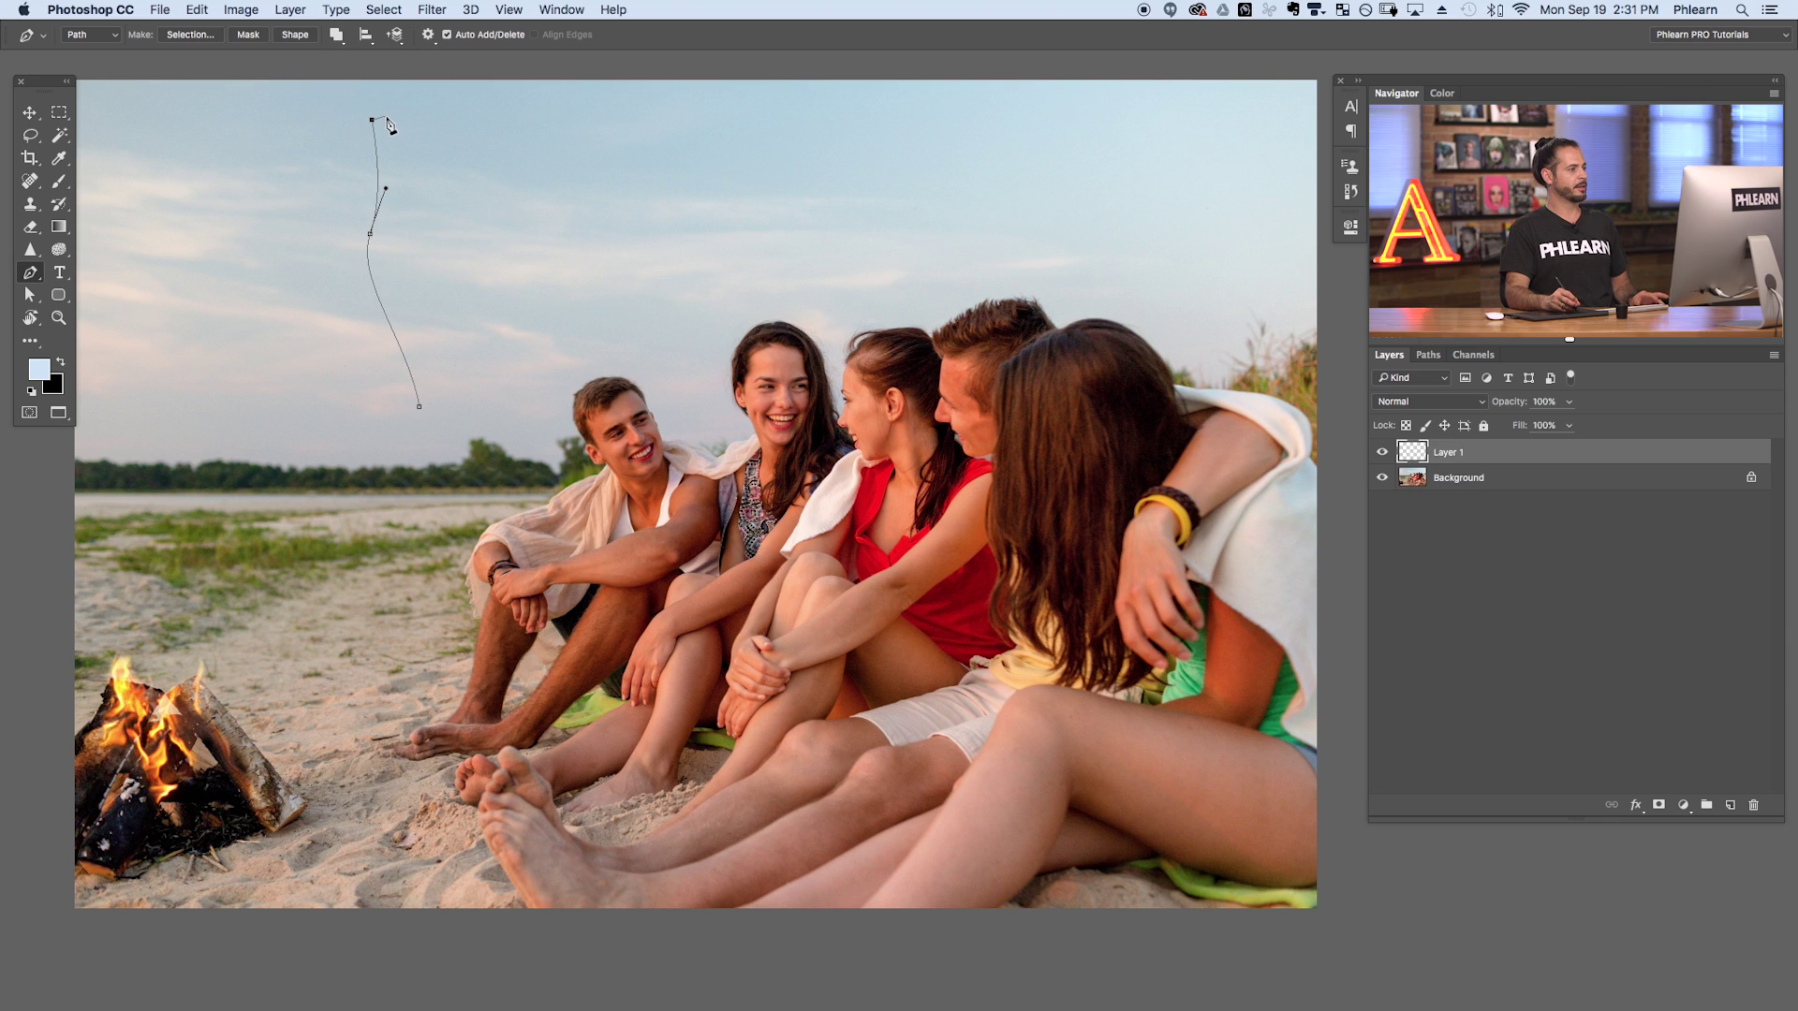
{"action": "key", "text": "Escape"}
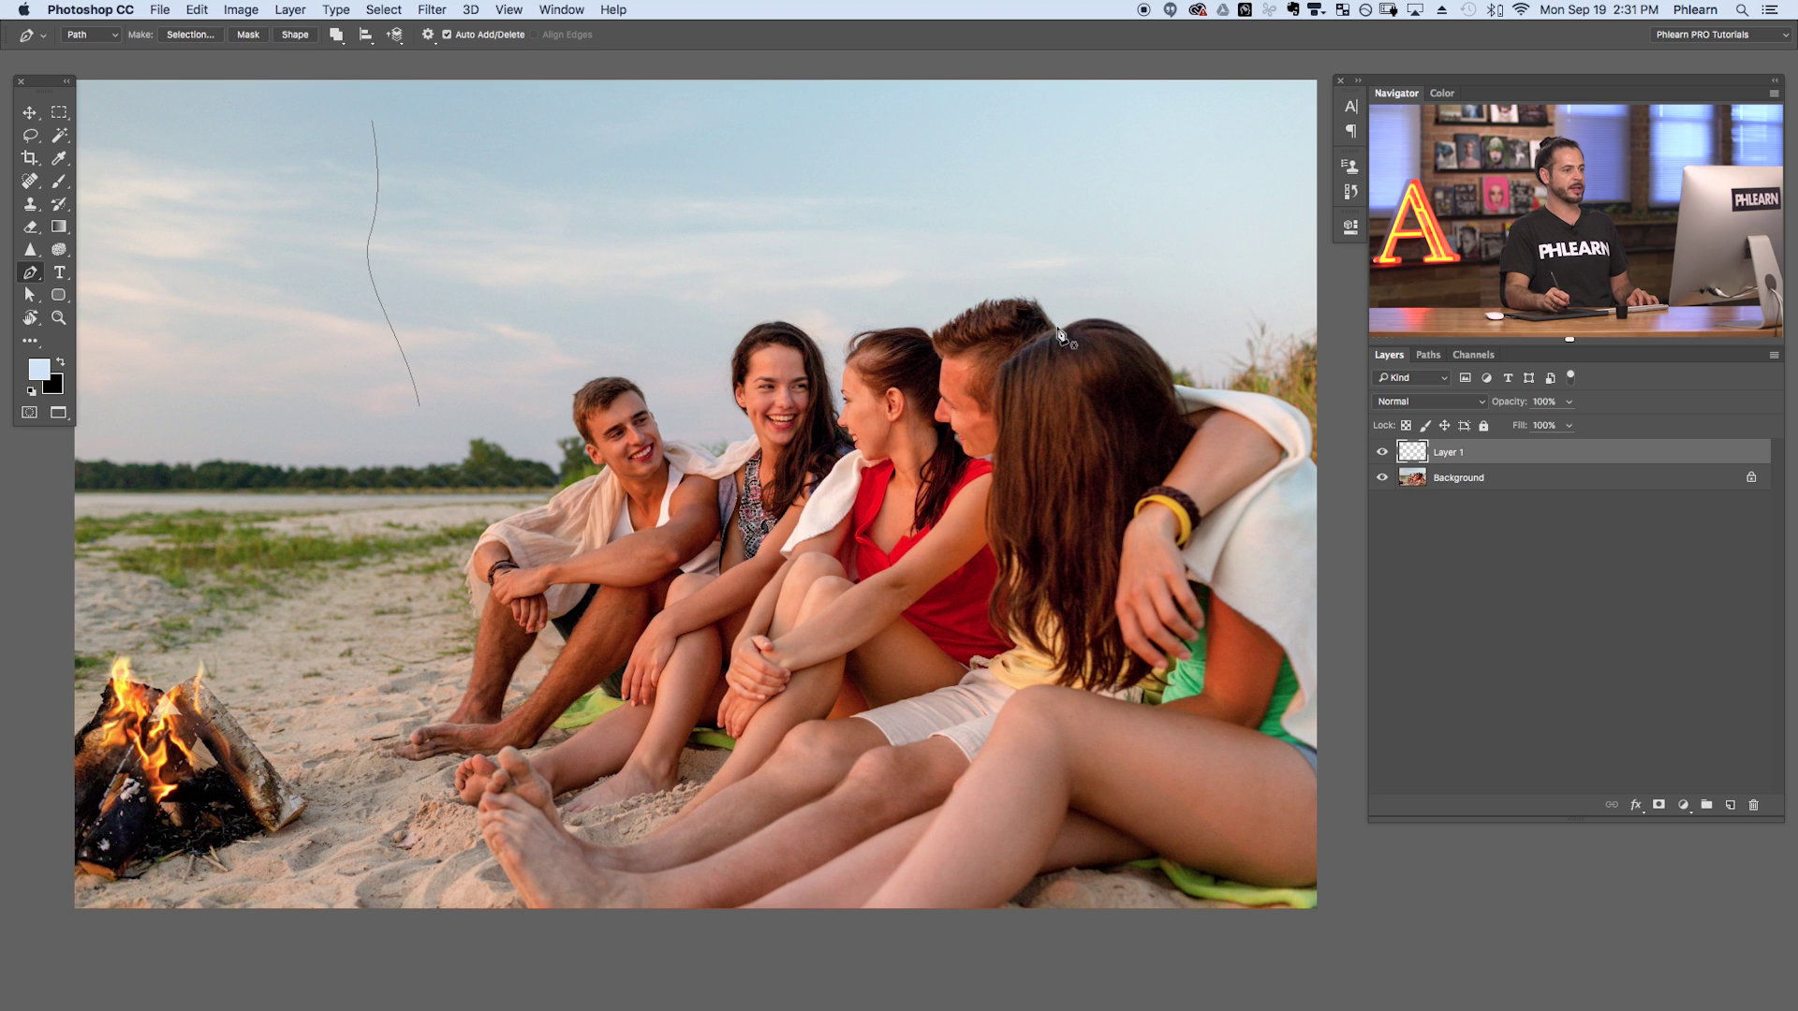
{"action": "left_click", "coordinate": [1428, 357]}
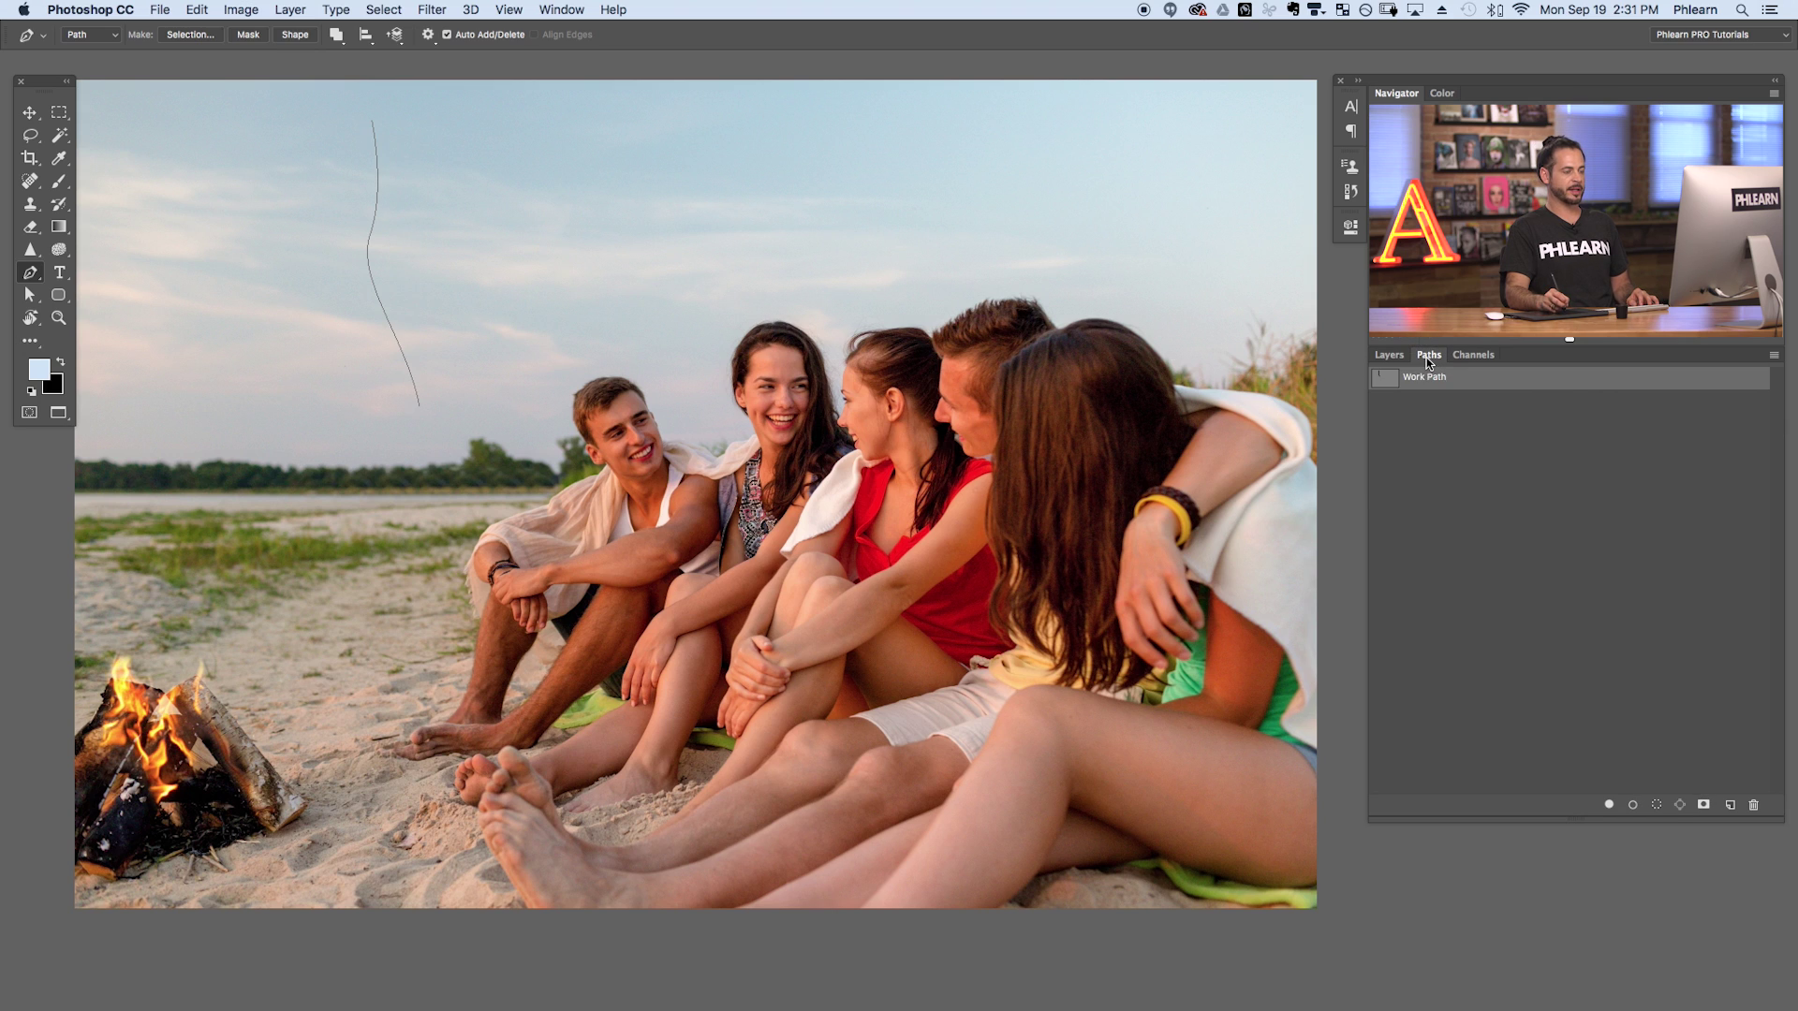
{"action": "left_click", "coordinate": [562, 11]}
{"action": "left_click", "coordinate": [600, 534]}
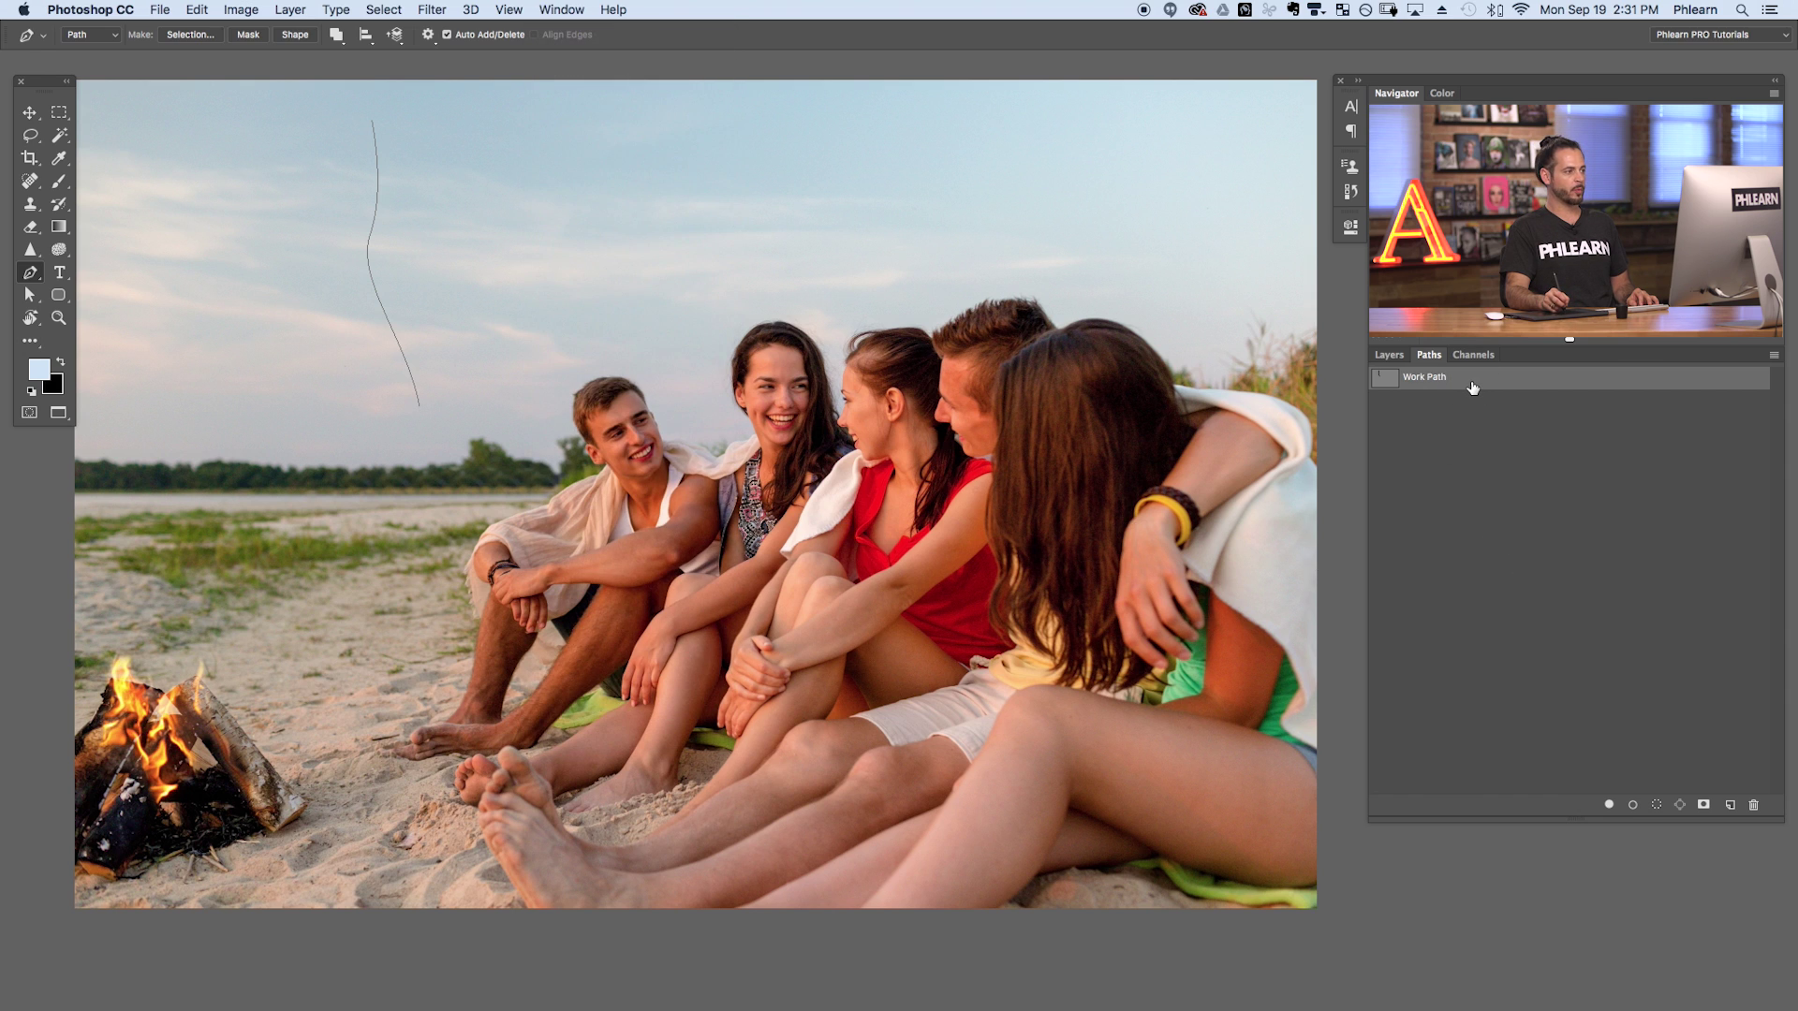
{"action": "left_click", "coordinate": [1393, 354]}
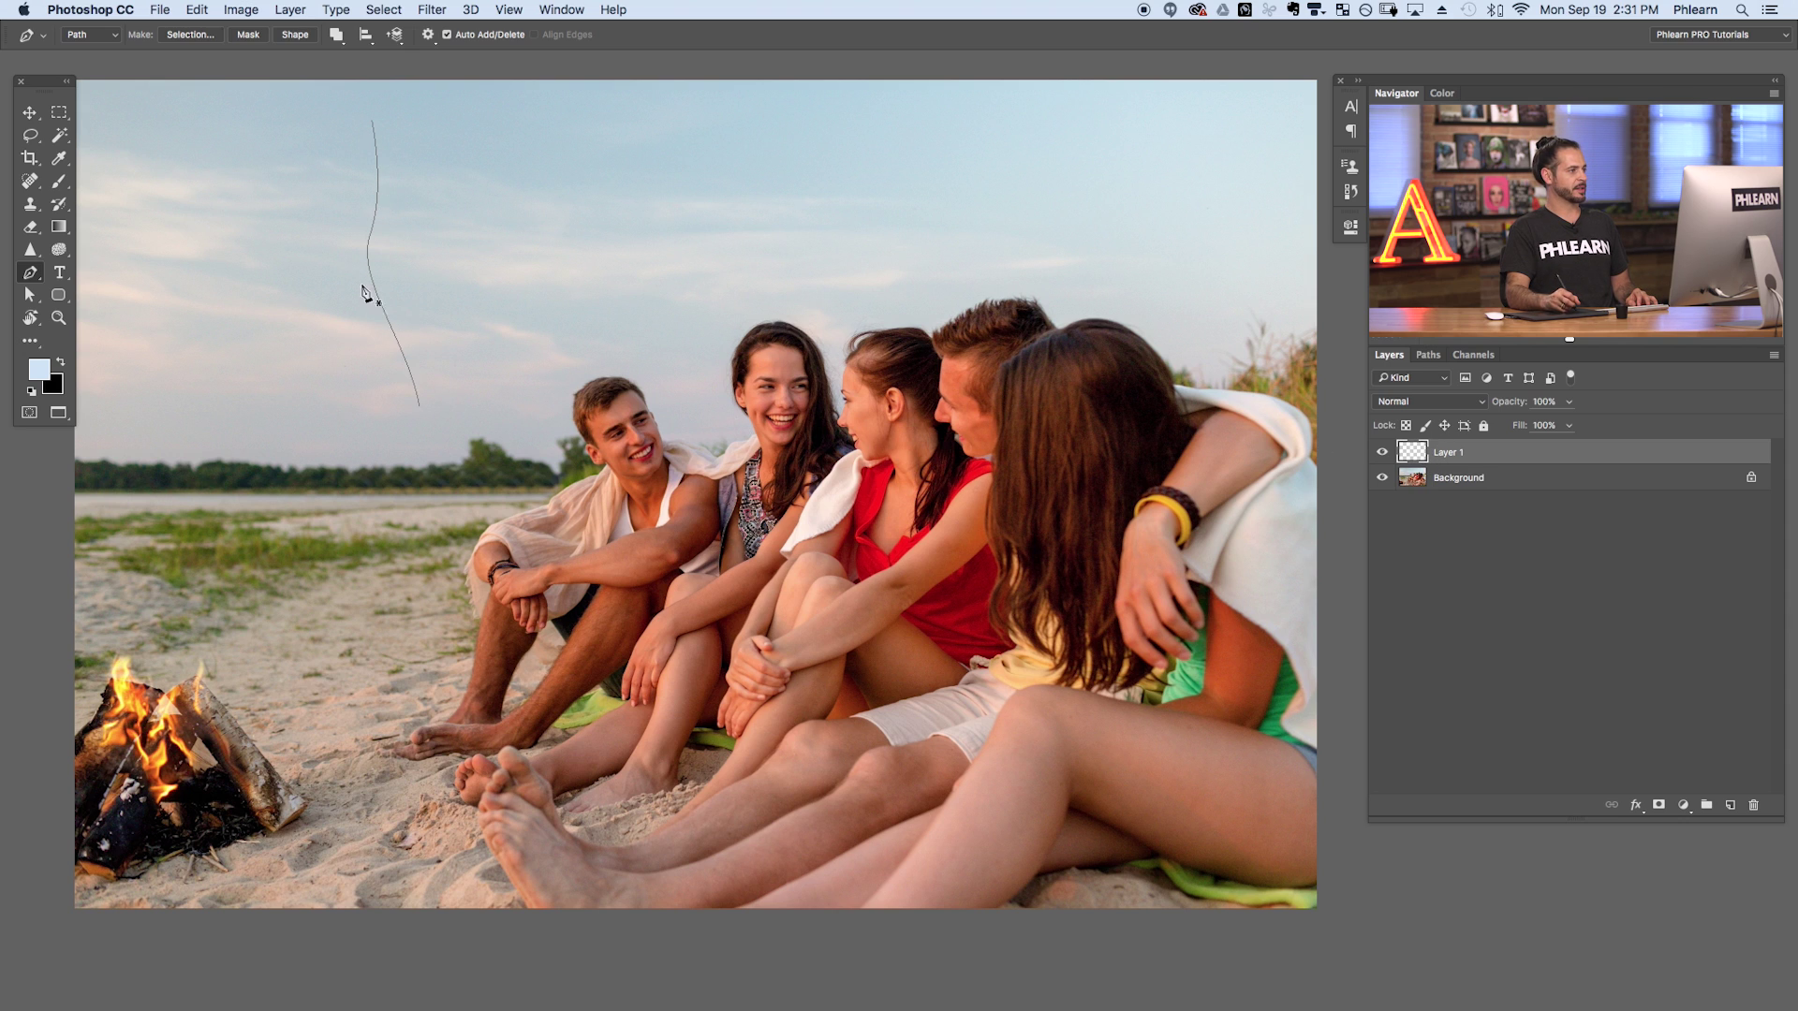
Start the Flame render filter on the empty layer and set the flame width to 20.
{"action": "left_click", "coordinate": [434, 11]}
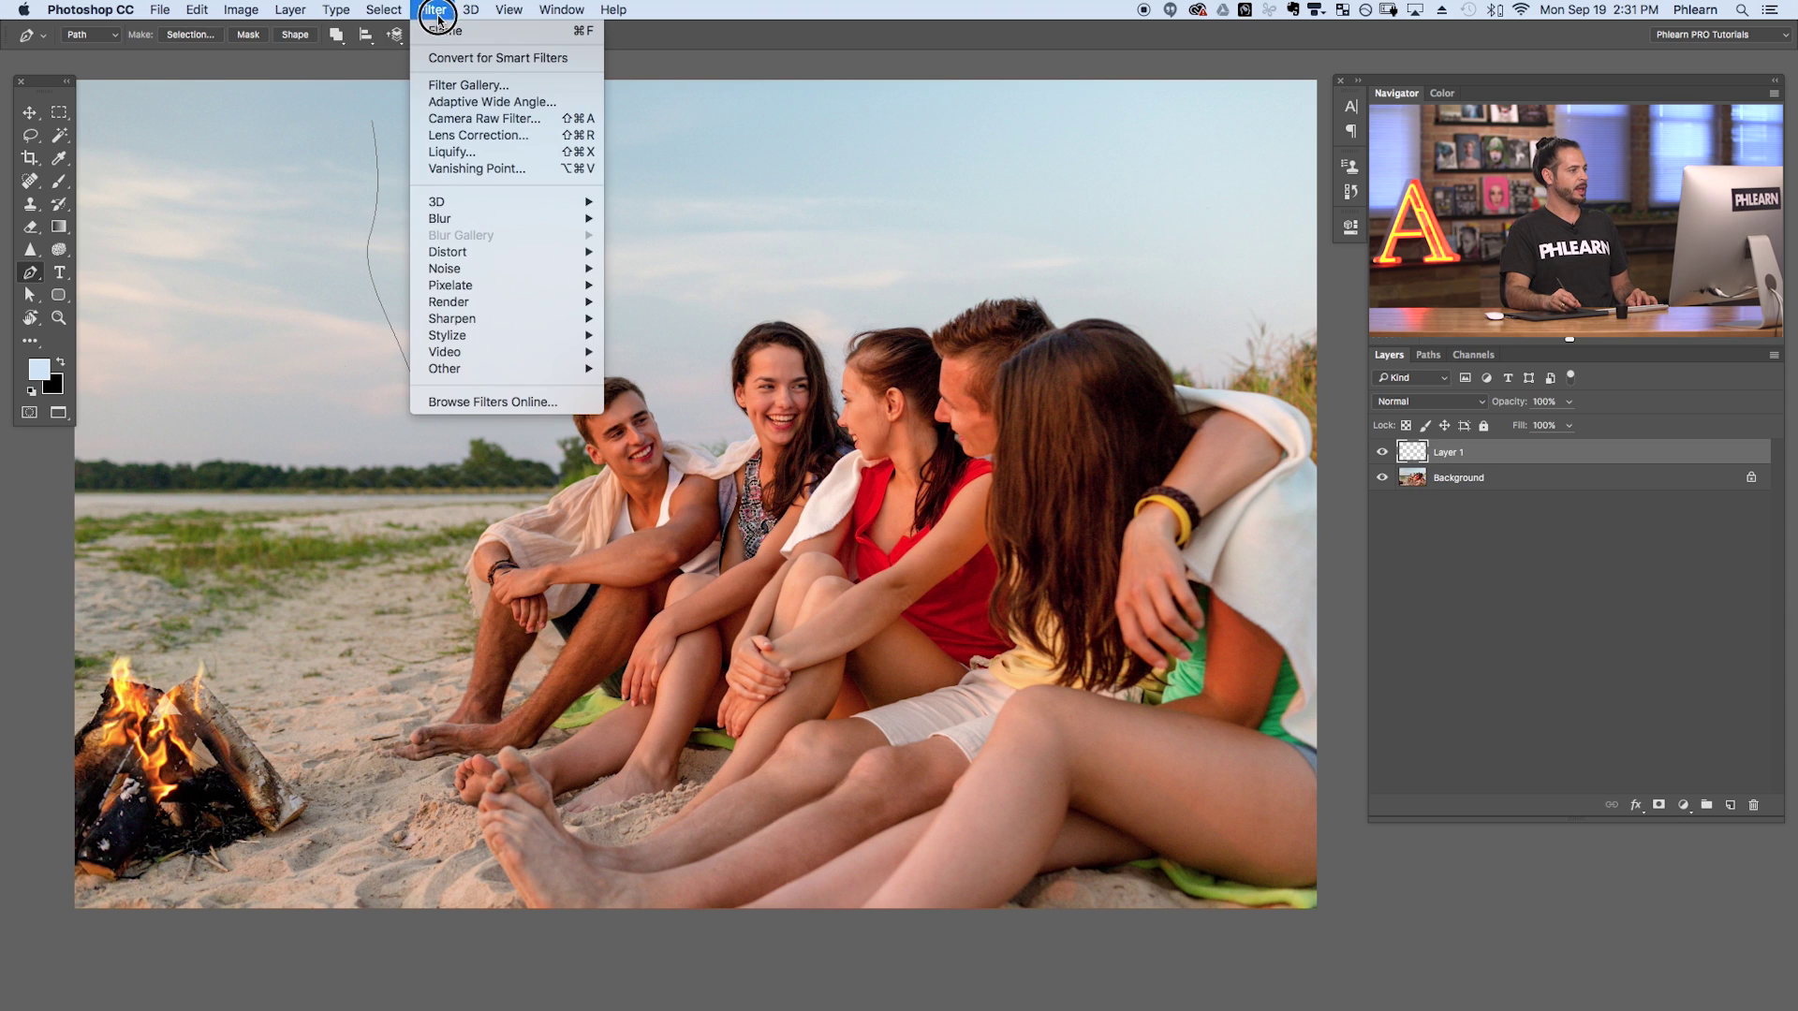
{"action": "mouse_move", "coordinate": [474, 299]}
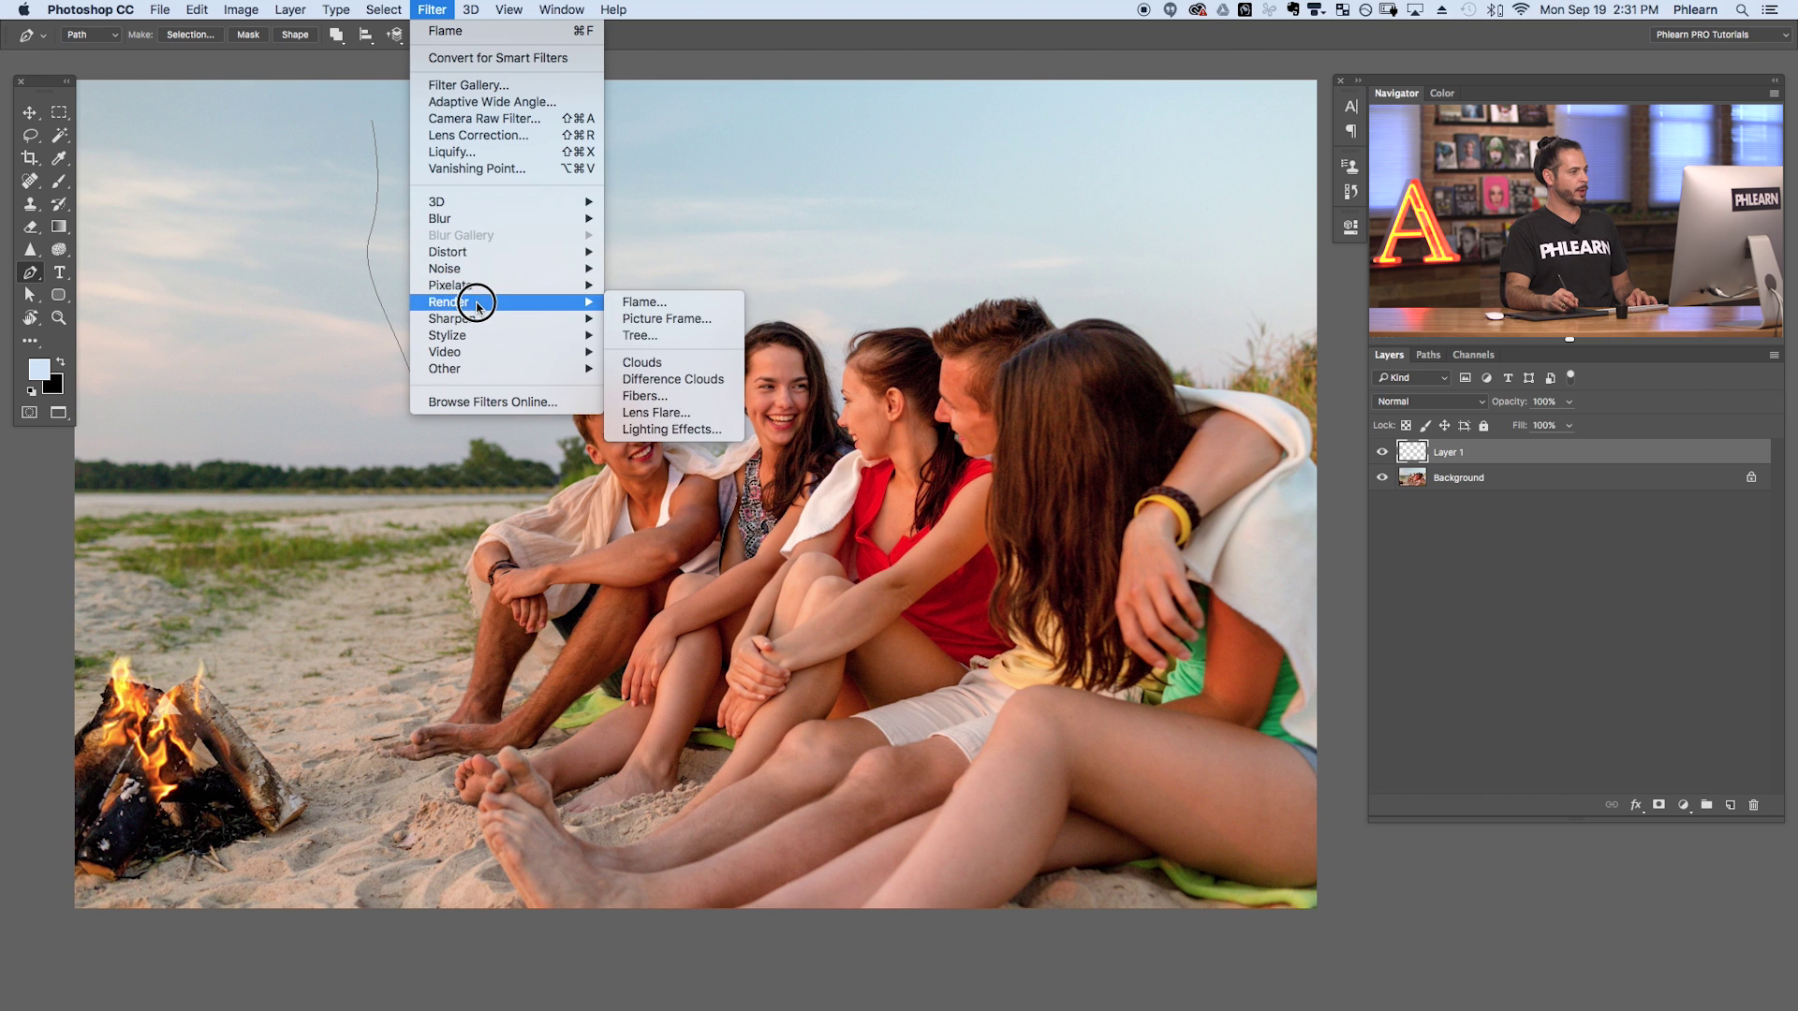
{"action": "left_click", "coordinate": [651, 301]}
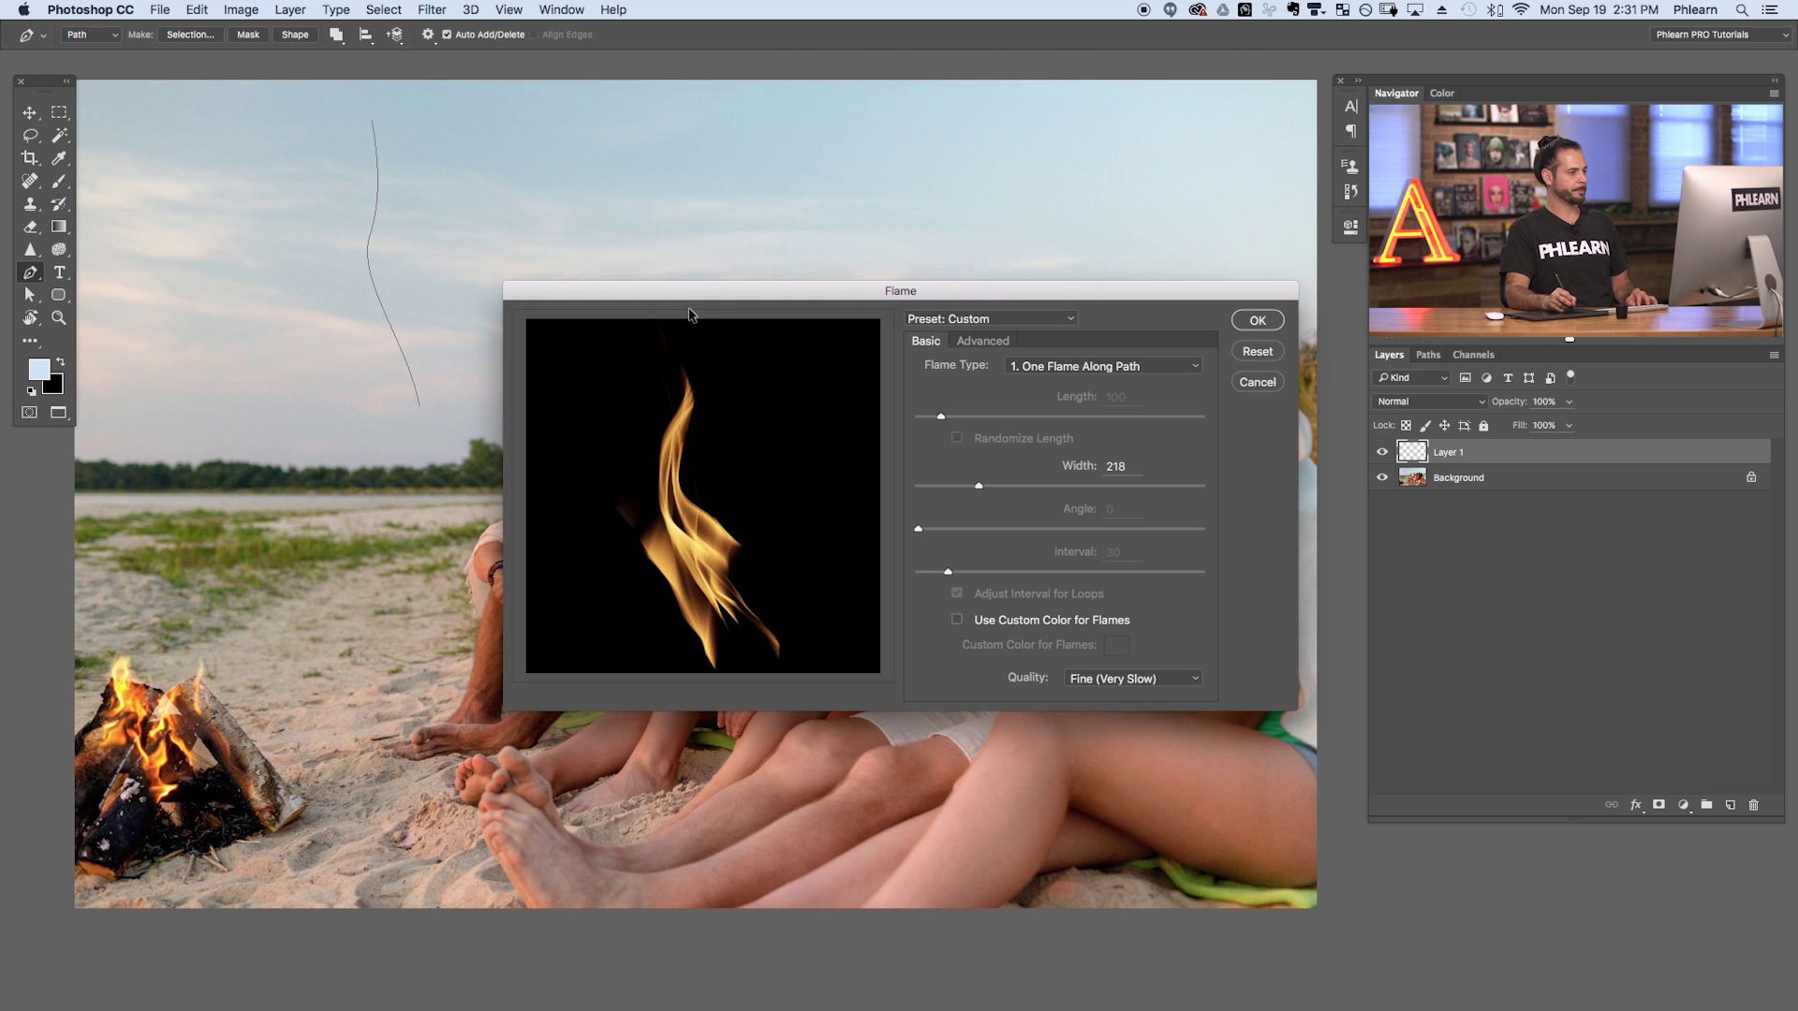
{"action": "left_click_drag", "start_coordinate": [731, 289], "coordinate": [760, 202]}
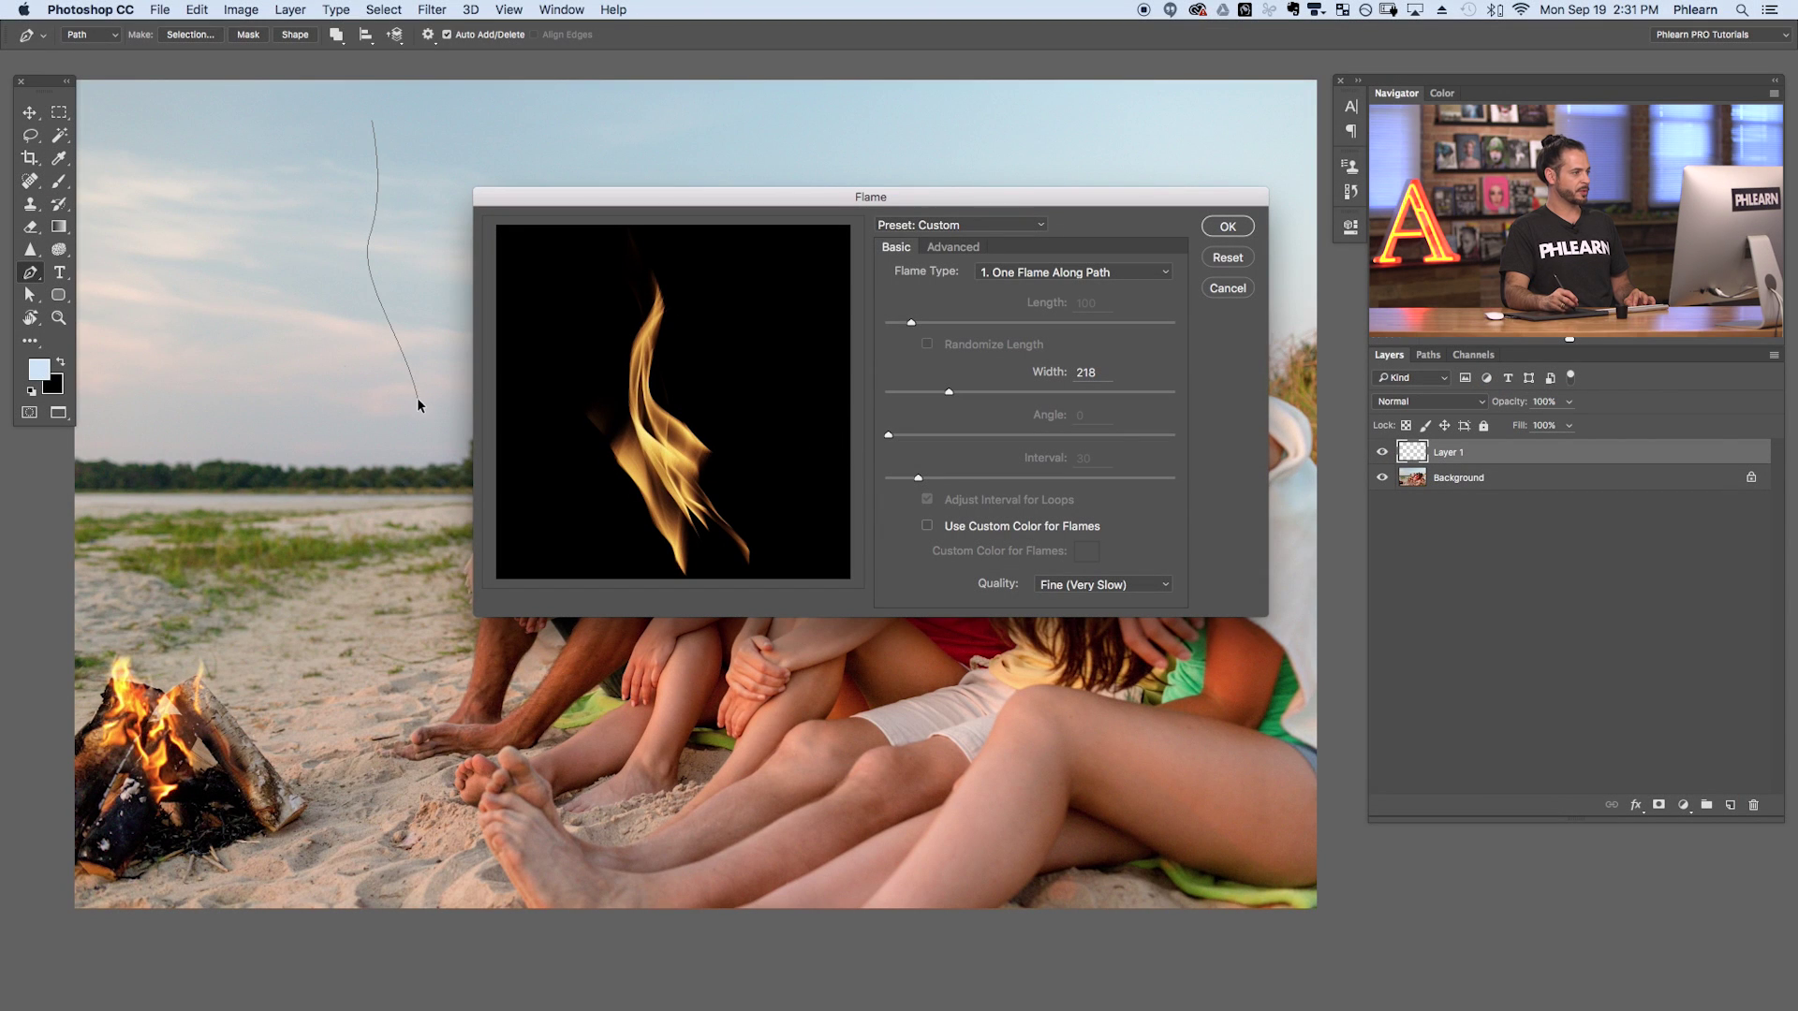
{"action": "left_click_drag", "start_coordinate": [947, 390], "coordinate": [892, 393]}
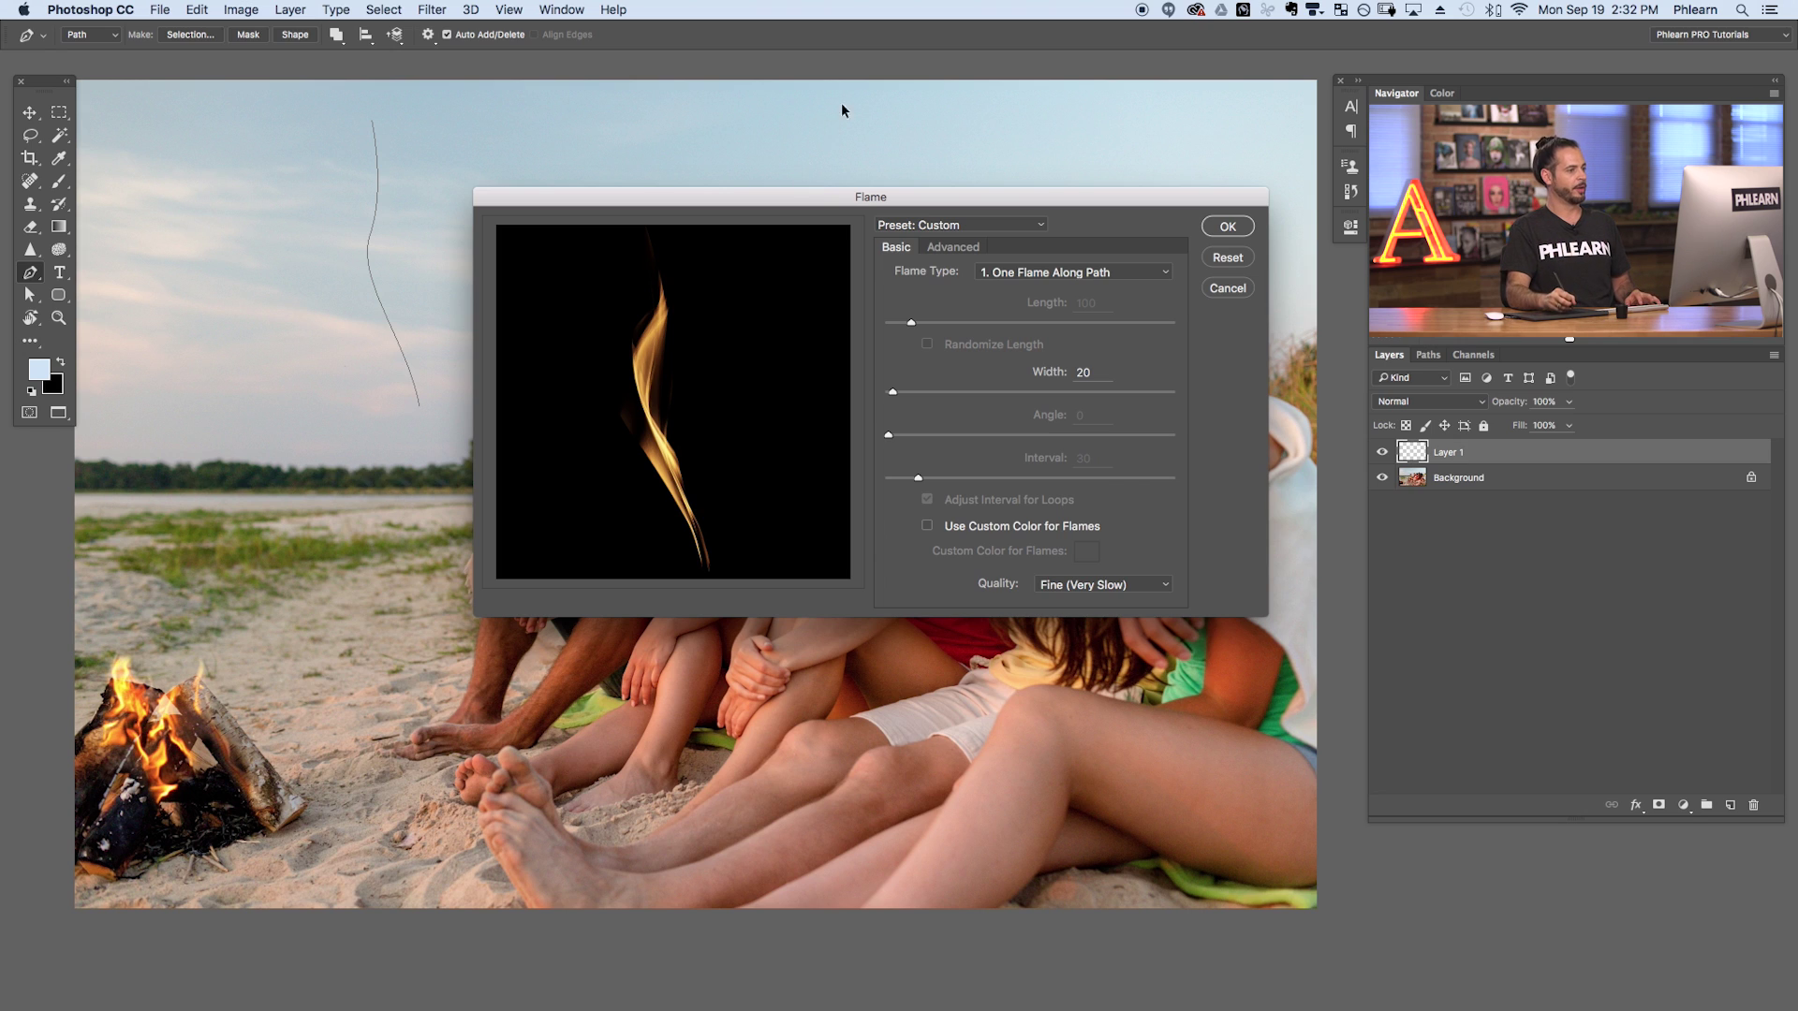
Try the Multiple Flames Various Angle, Candle Light and Multiple Flames Along Path types, setting the width for the last one to 129.
{"action": "left_click", "coordinate": [1014, 276]}
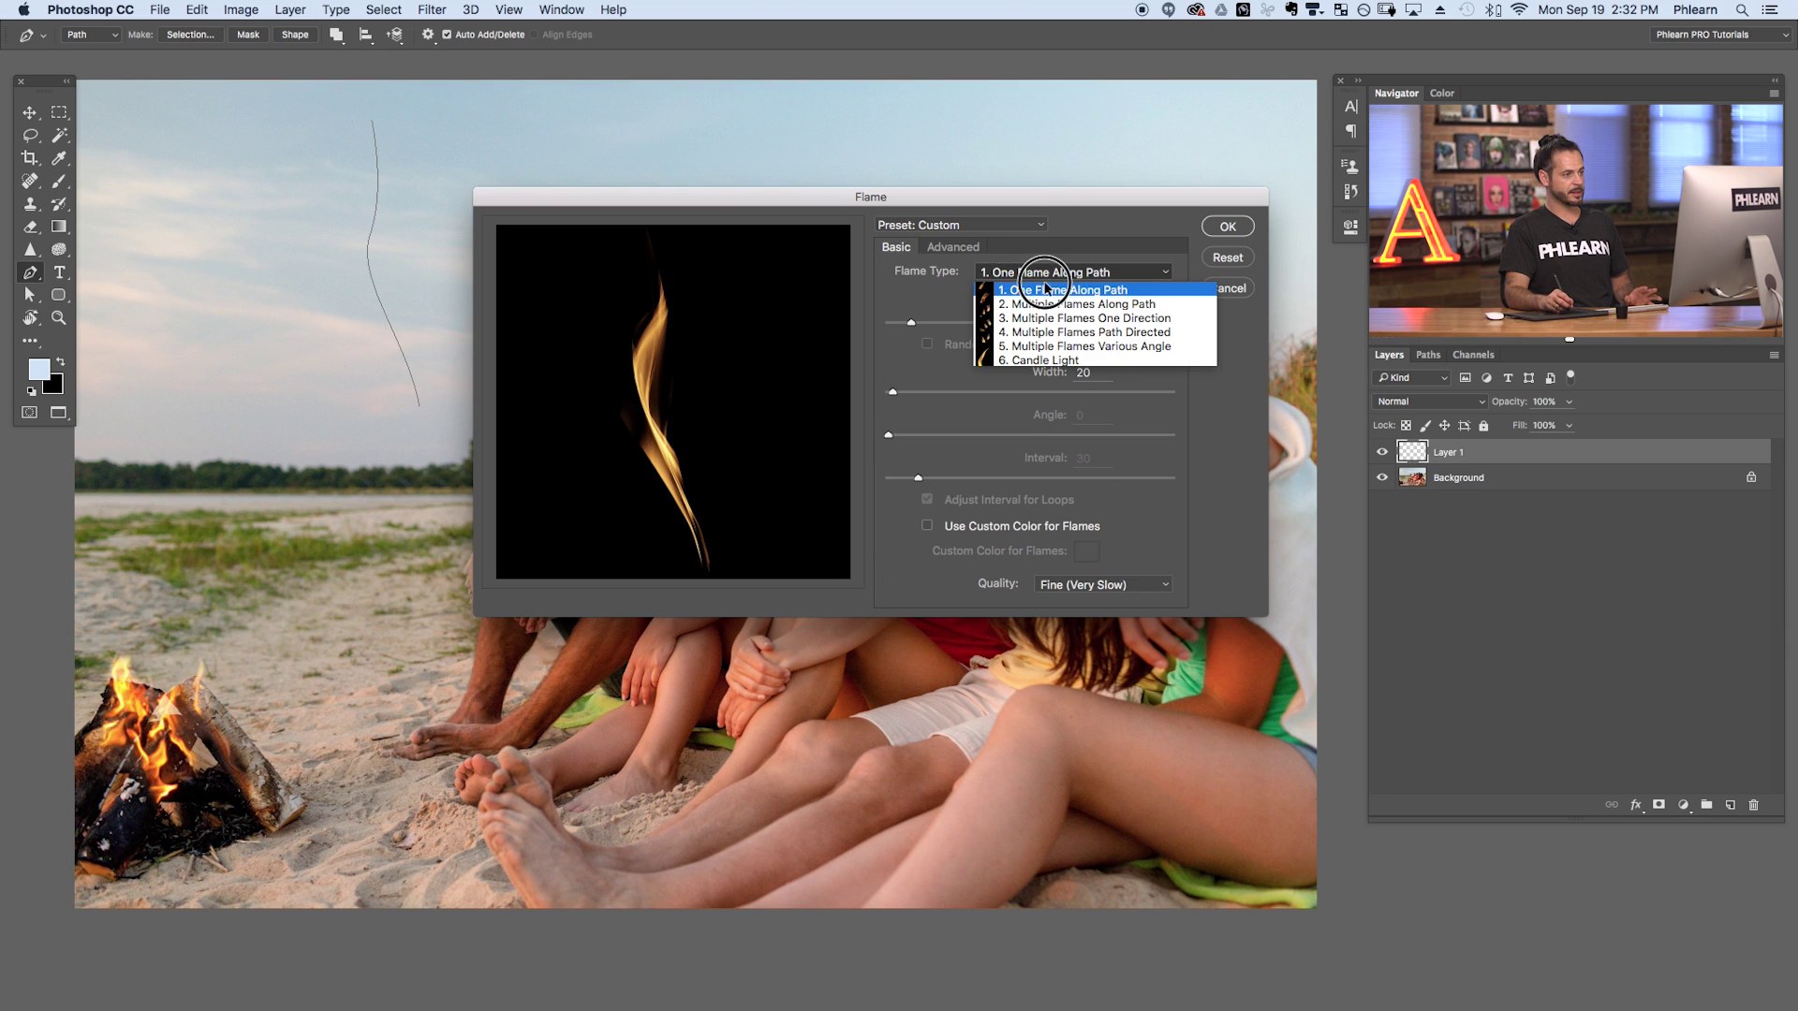
{"action": "left_click", "coordinate": [1082, 346]}
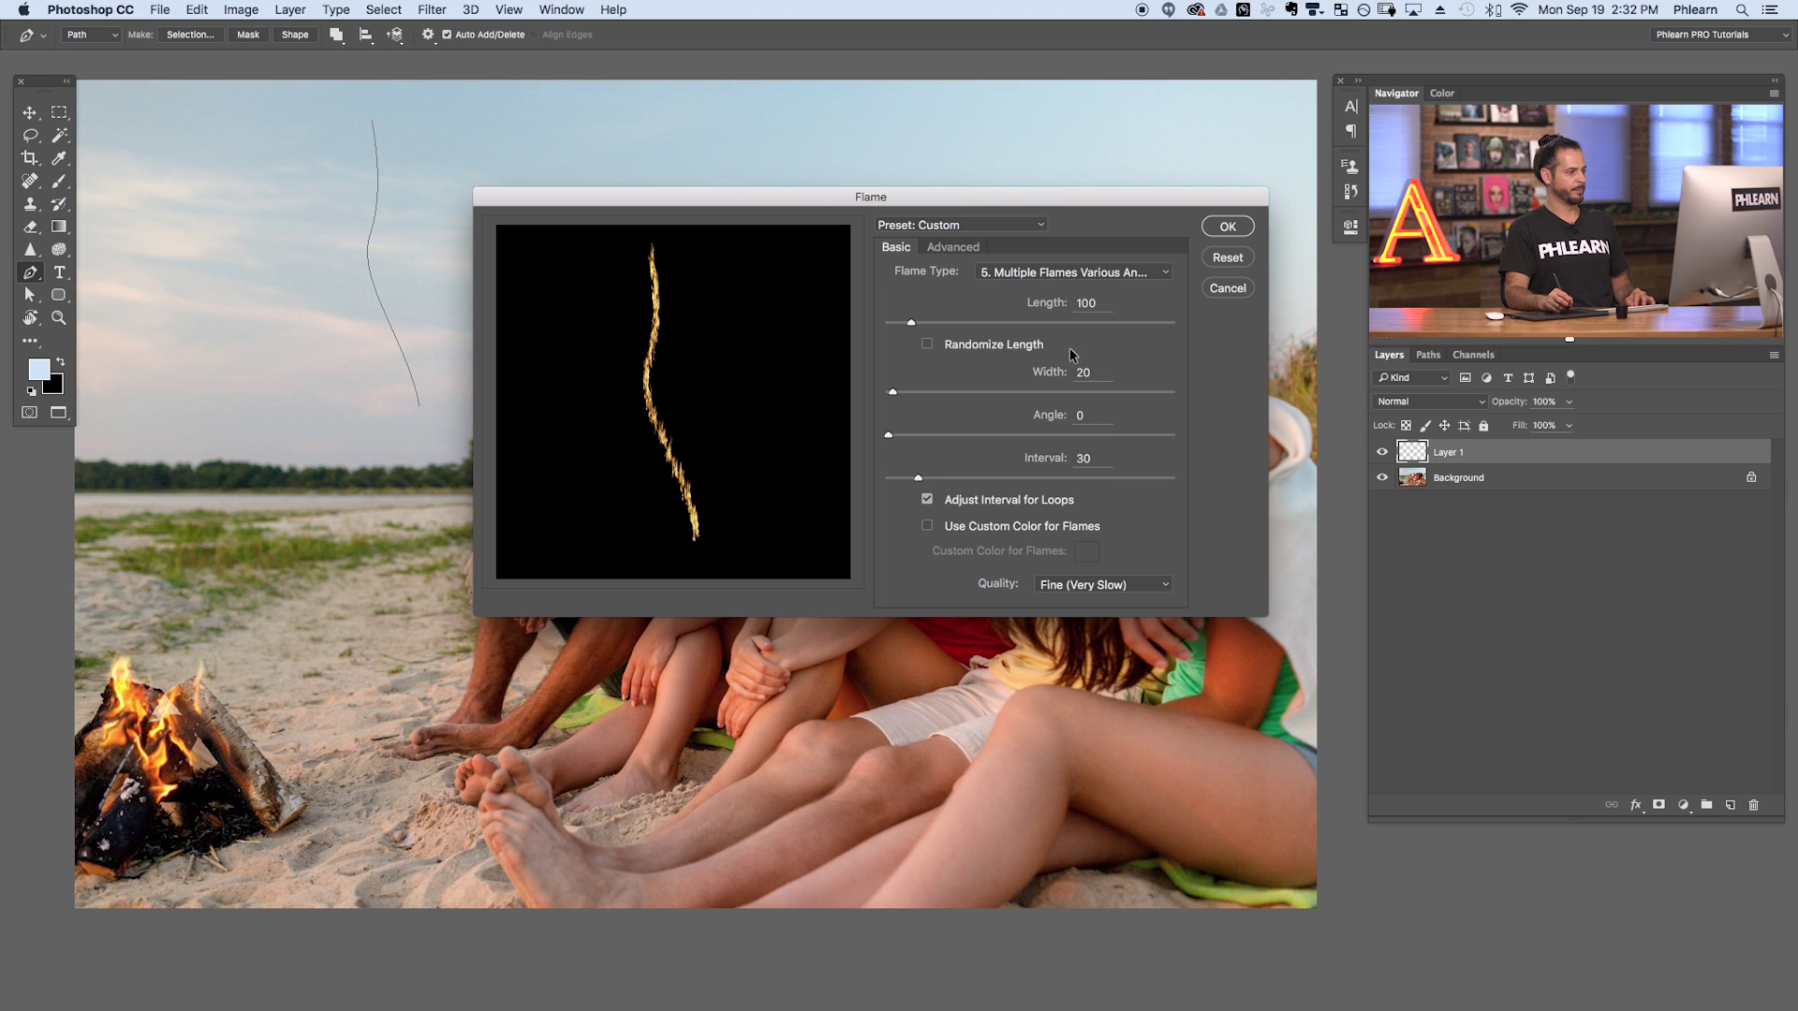
{"action": "left_click", "coordinate": [1030, 284]}
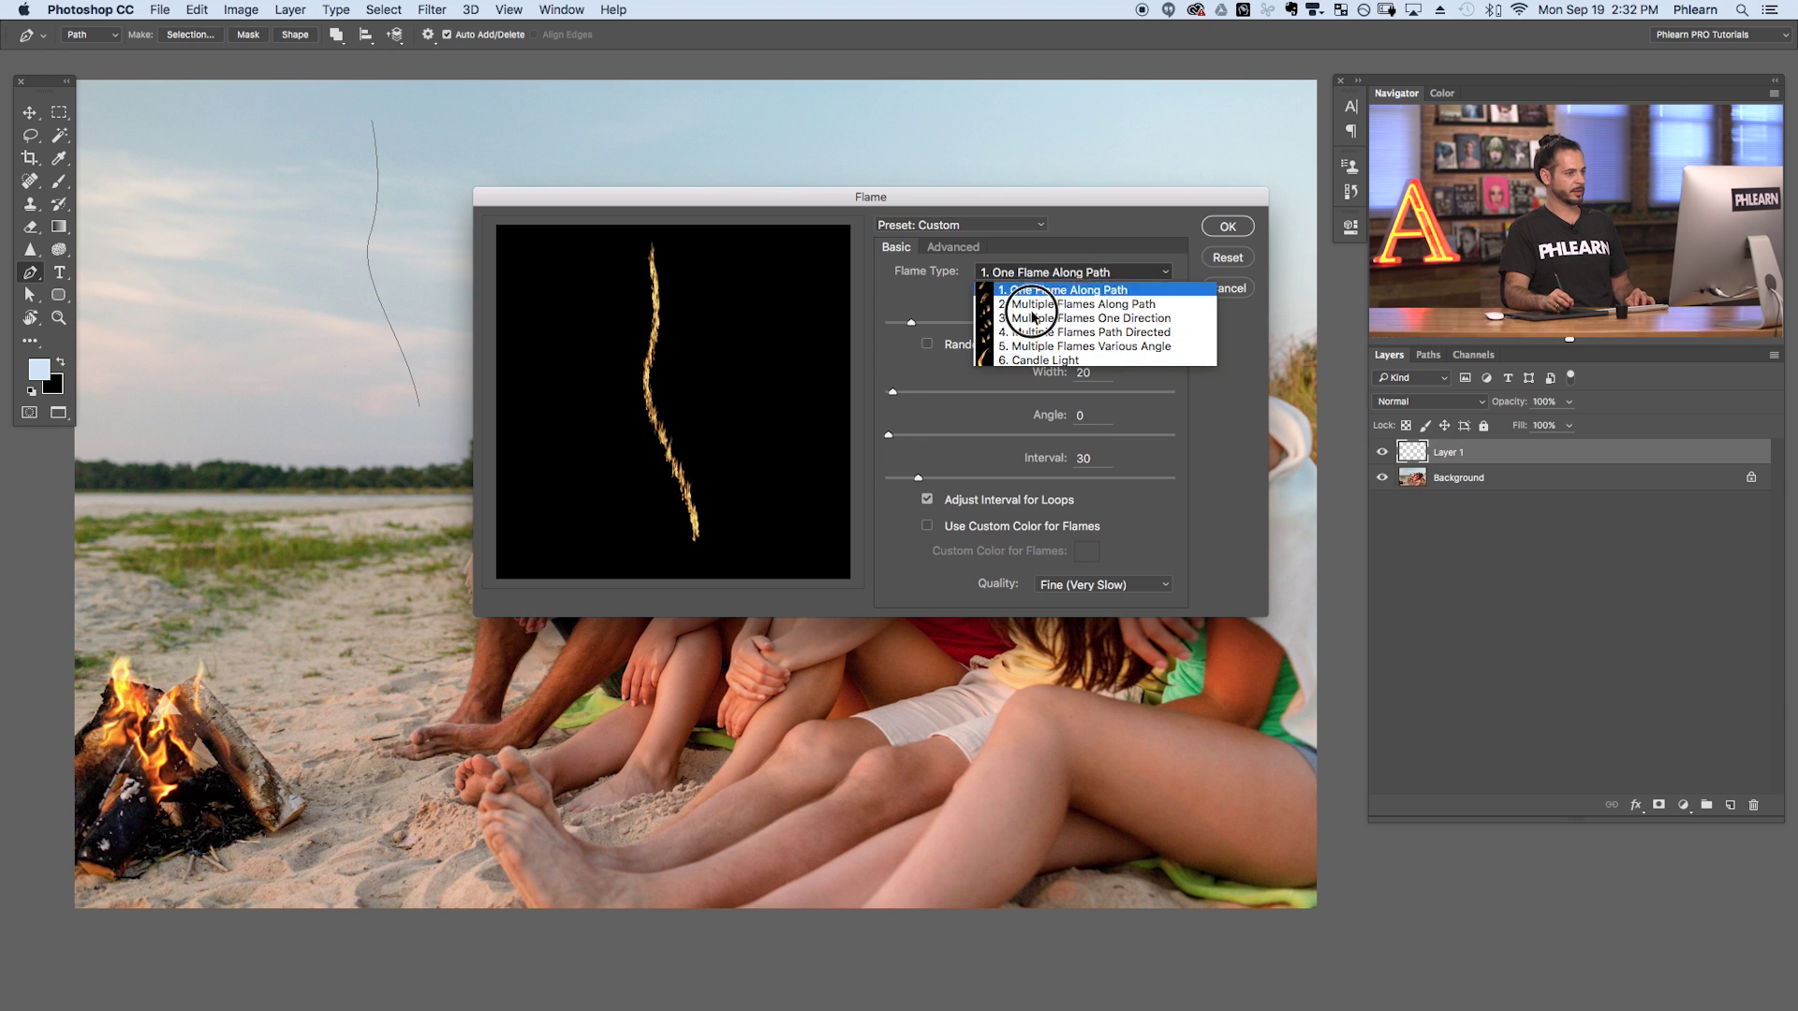
{"action": "left_click", "coordinate": [1041, 353]}
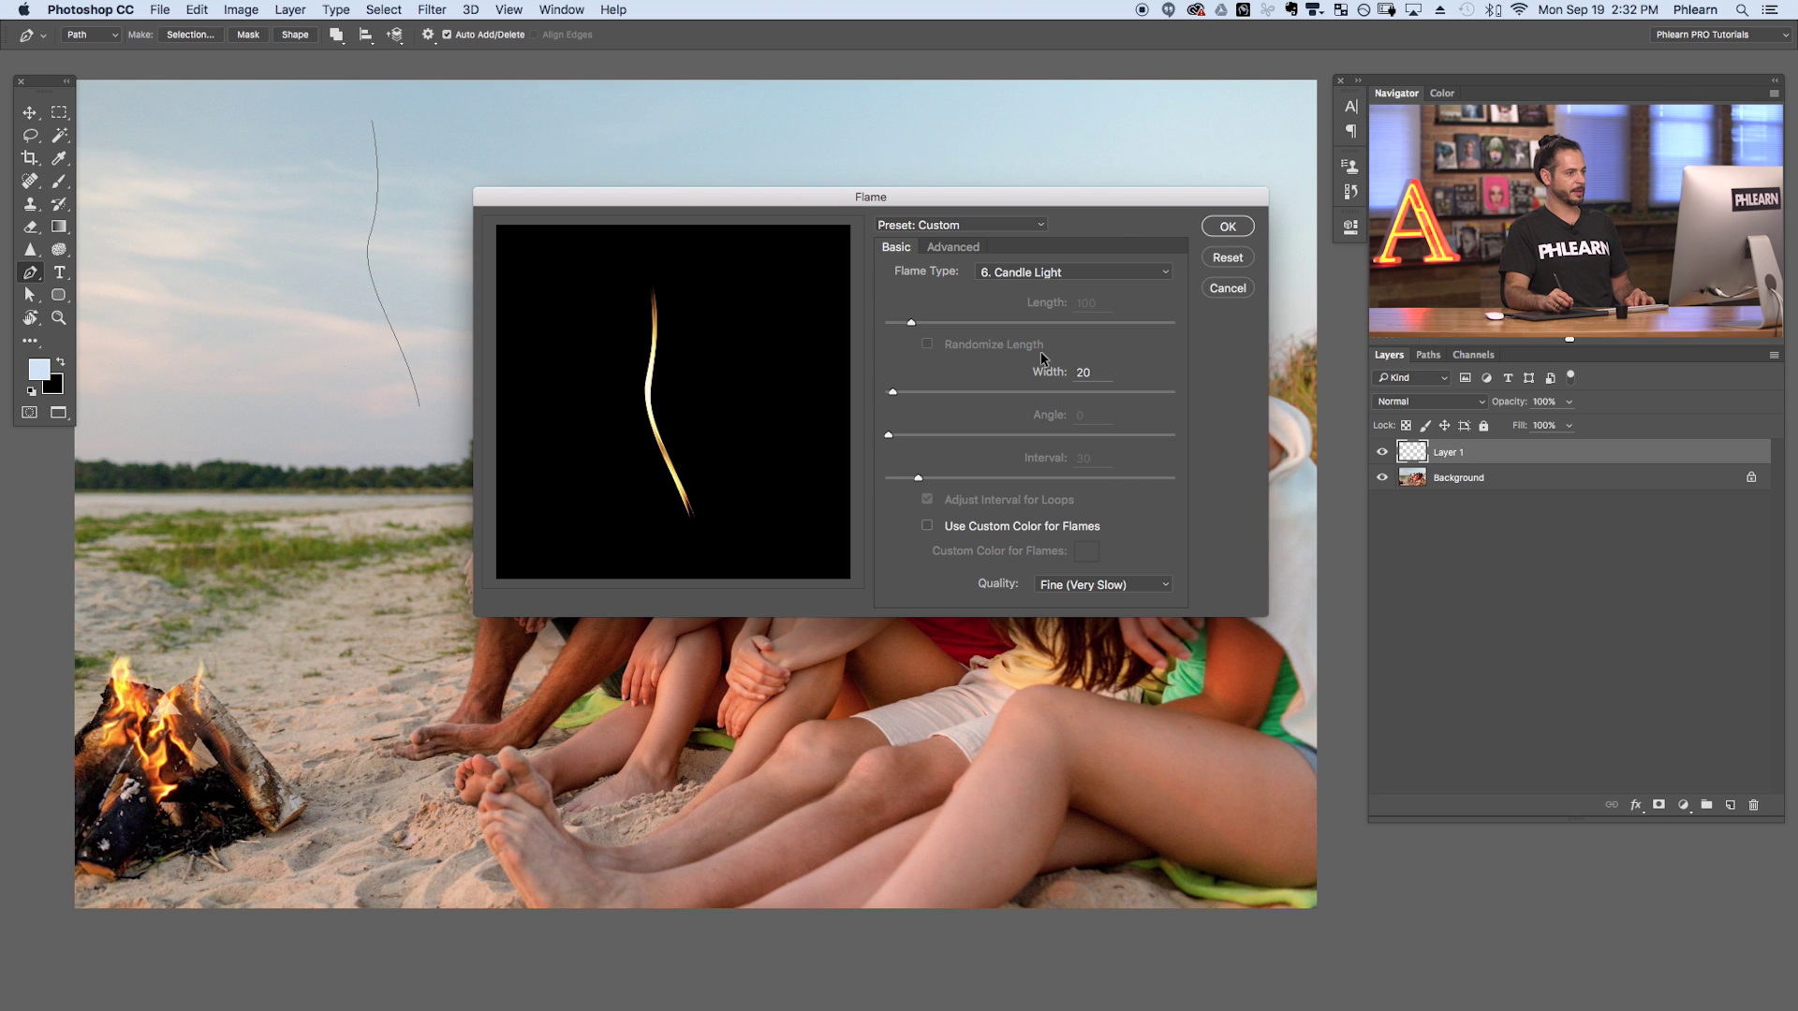
{"action": "left_click", "coordinate": [1055, 269]}
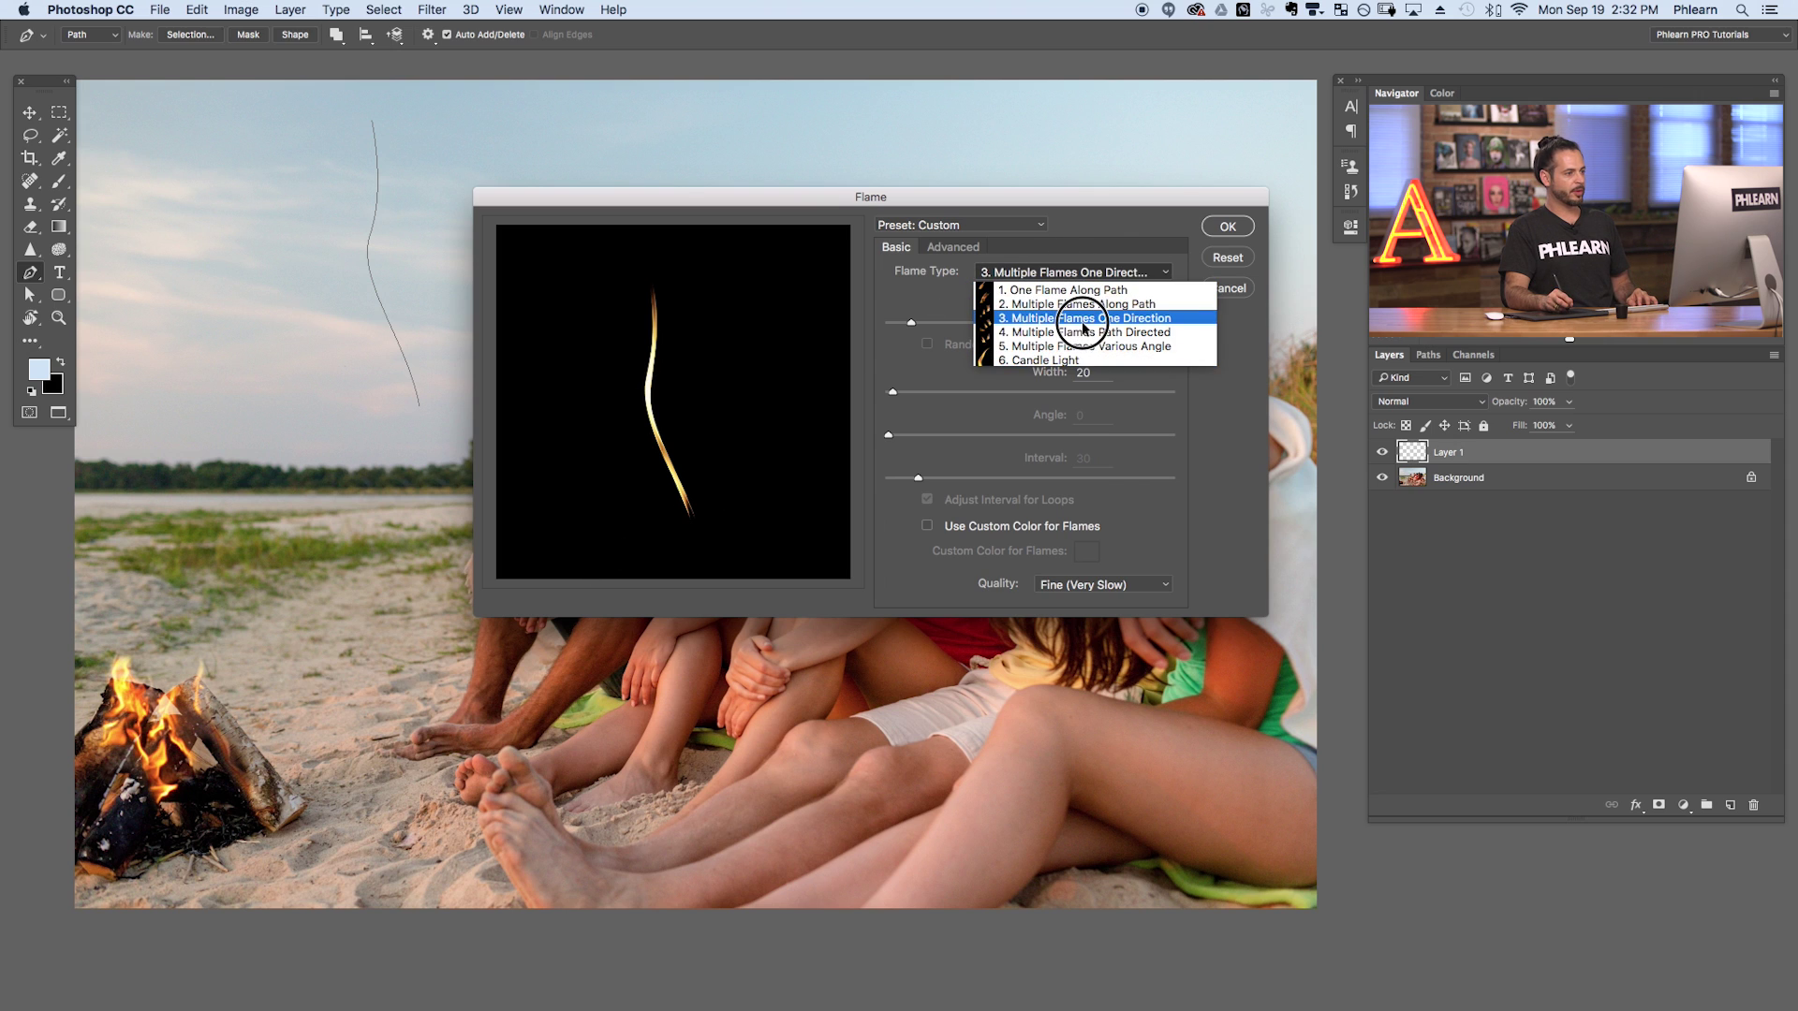
{"action": "left_click", "coordinate": [1081, 304]}
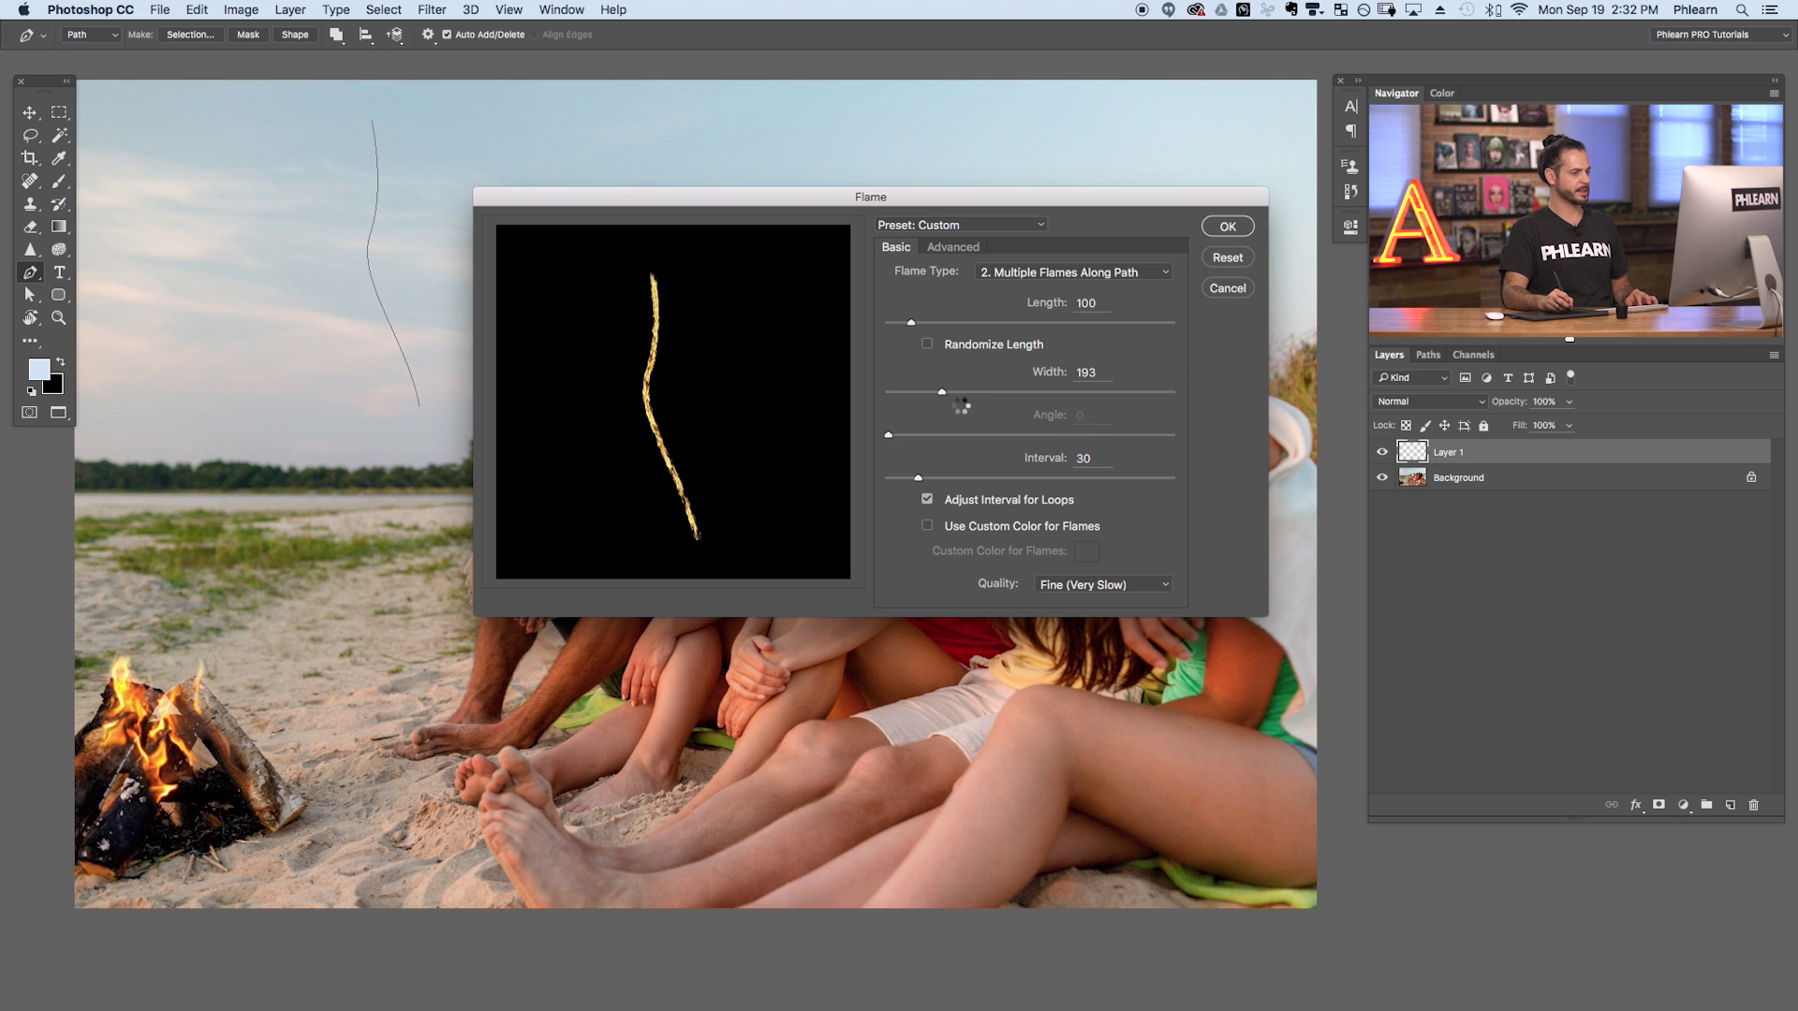
{"action": "left_click_drag", "start_coordinate": [941, 393], "coordinate": [925, 394]}
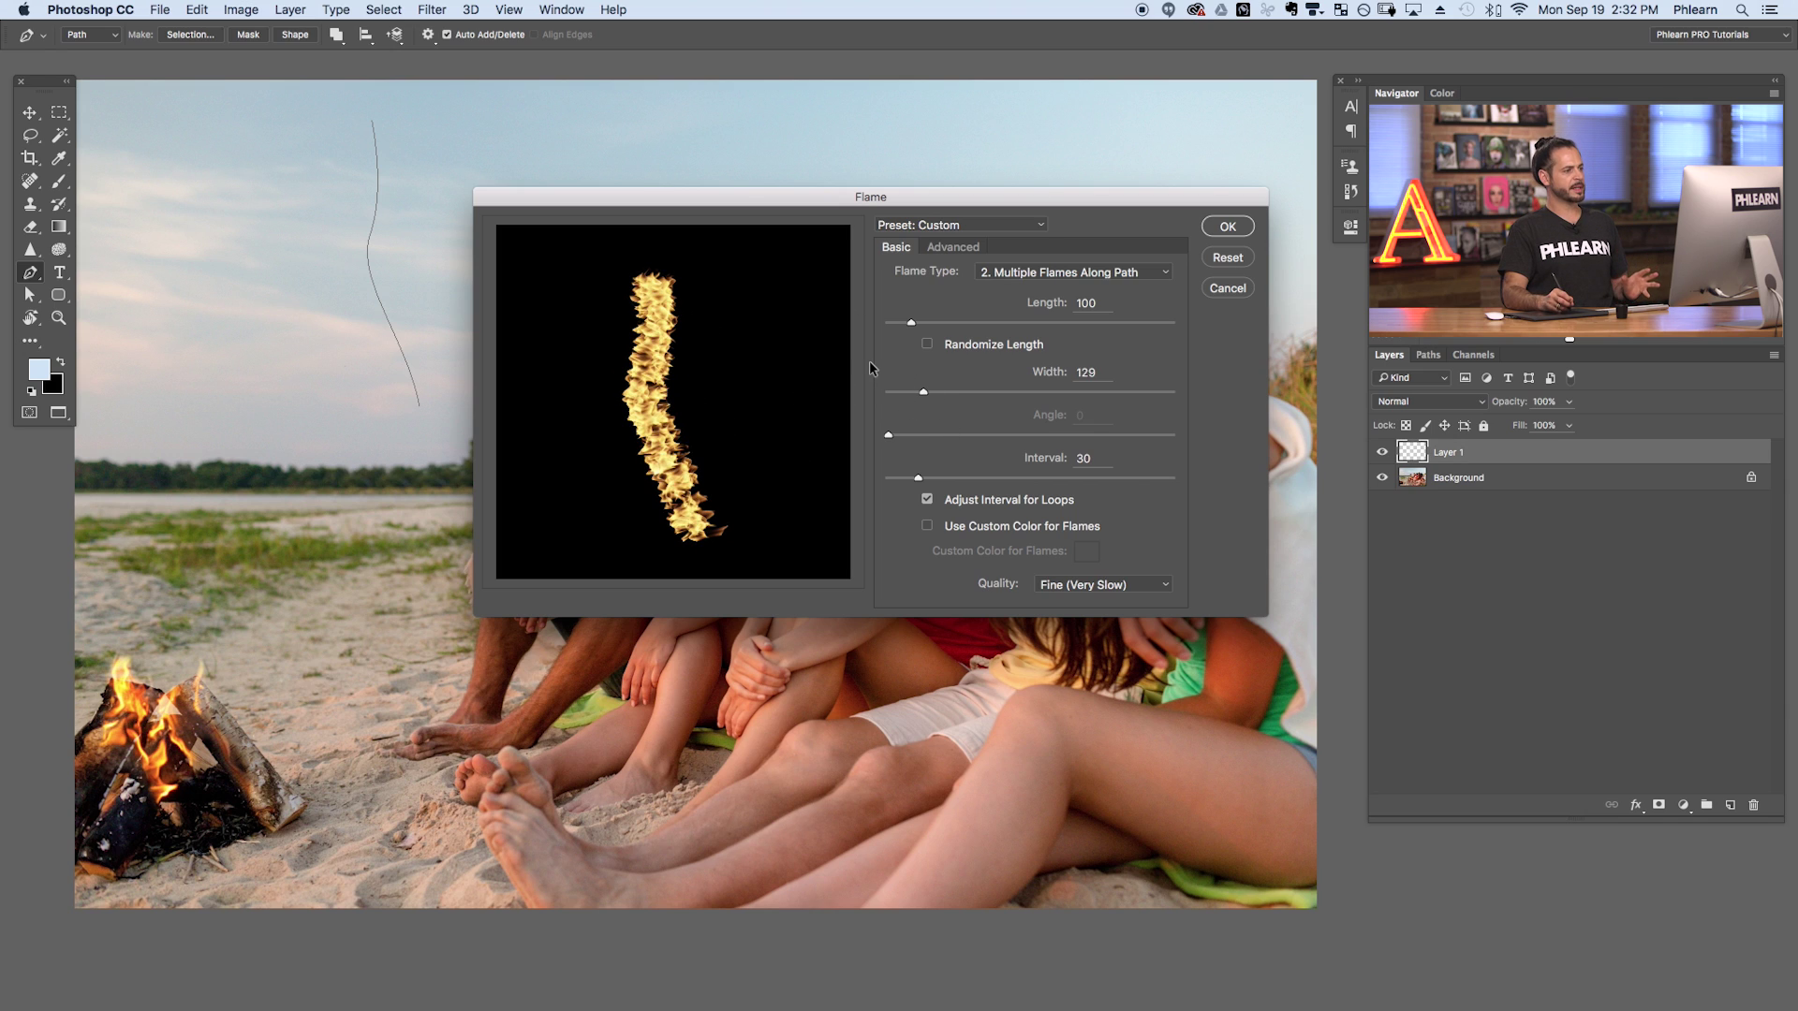
Set the flame type to One Flame Along Path and compare widths of 36 and 827 before settling on 577.
{"action": "left_click", "coordinate": [1023, 274]}
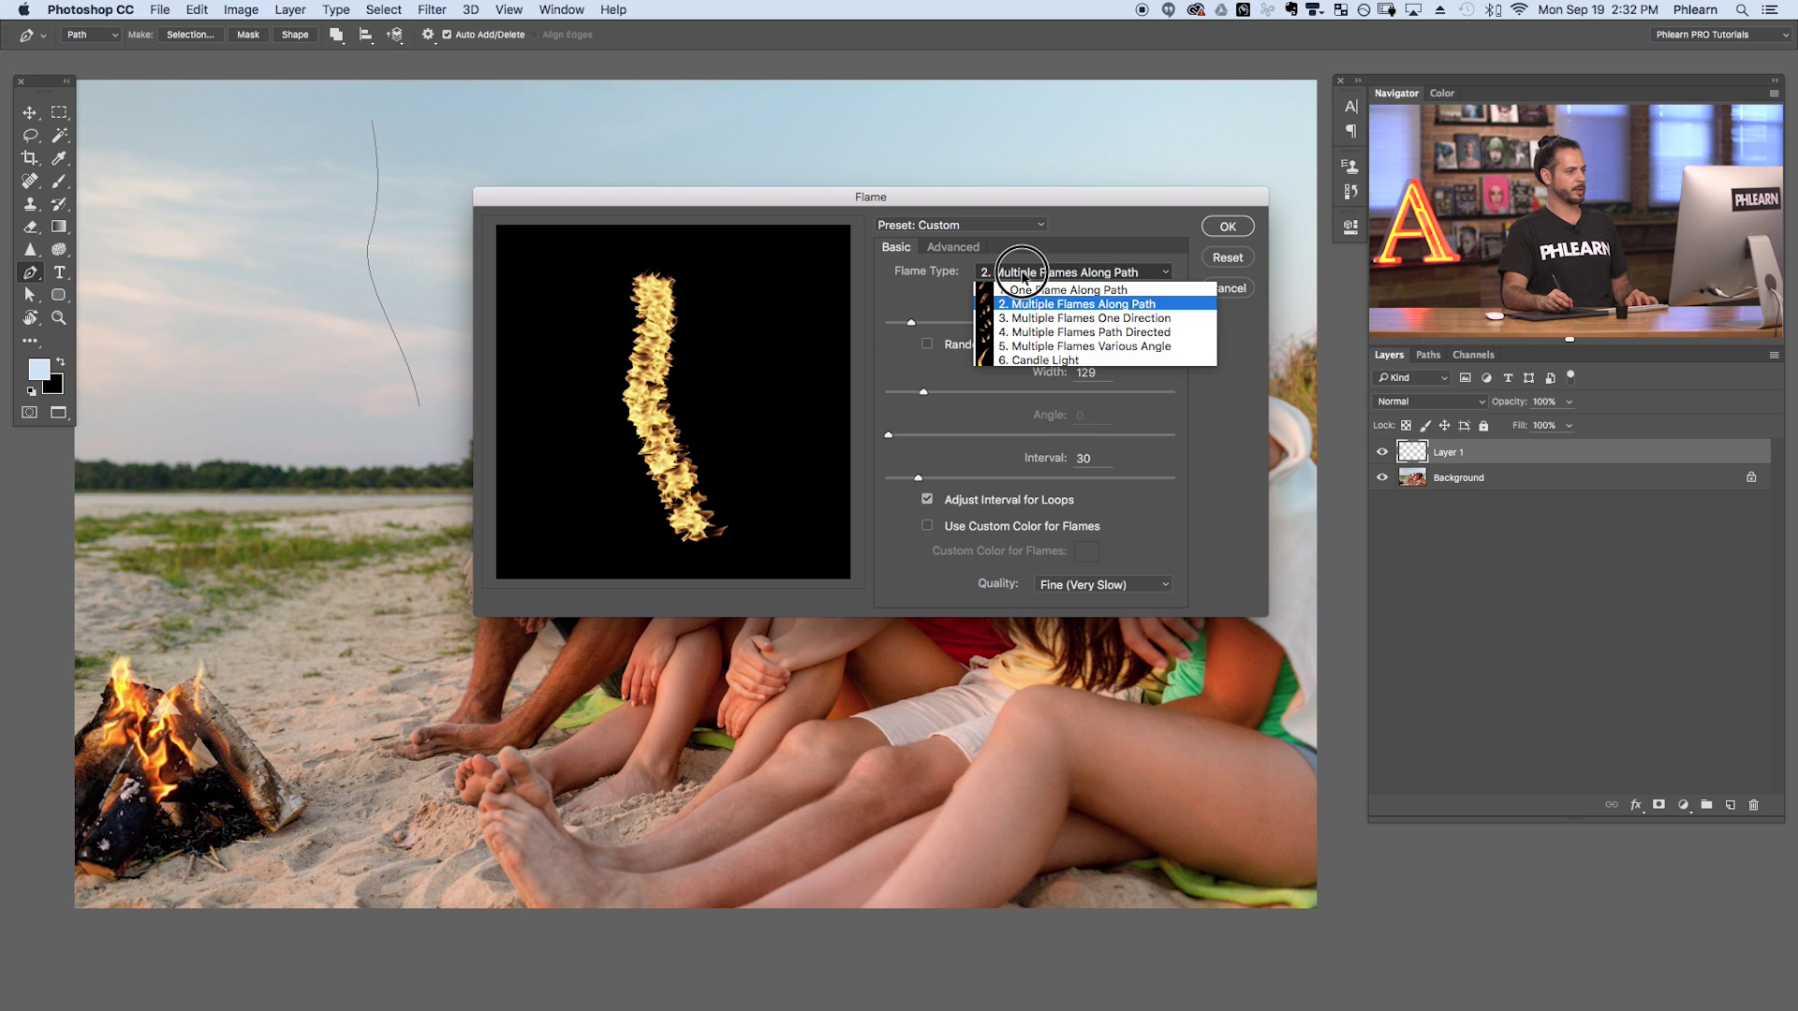
{"action": "left_click", "coordinate": [1034, 289]}
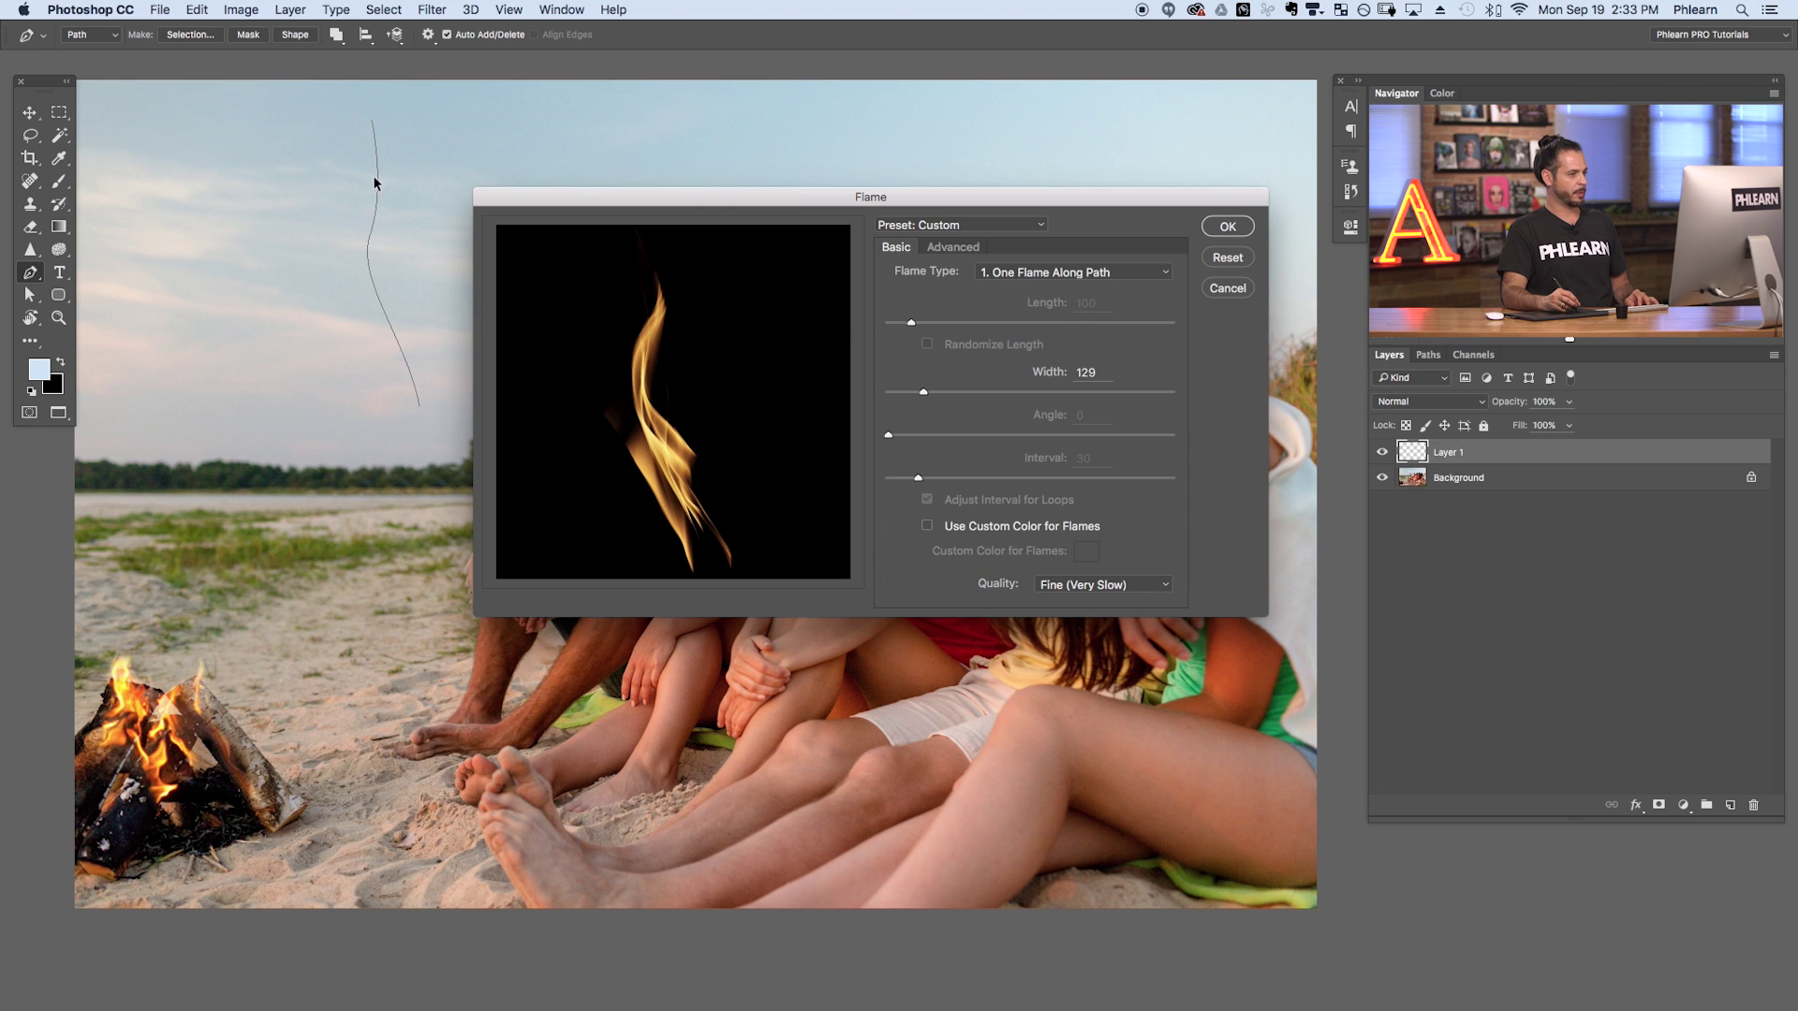
{"action": "left_click_drag", "start_coordinate": [923, 392], "coordinate": [901, 392]}
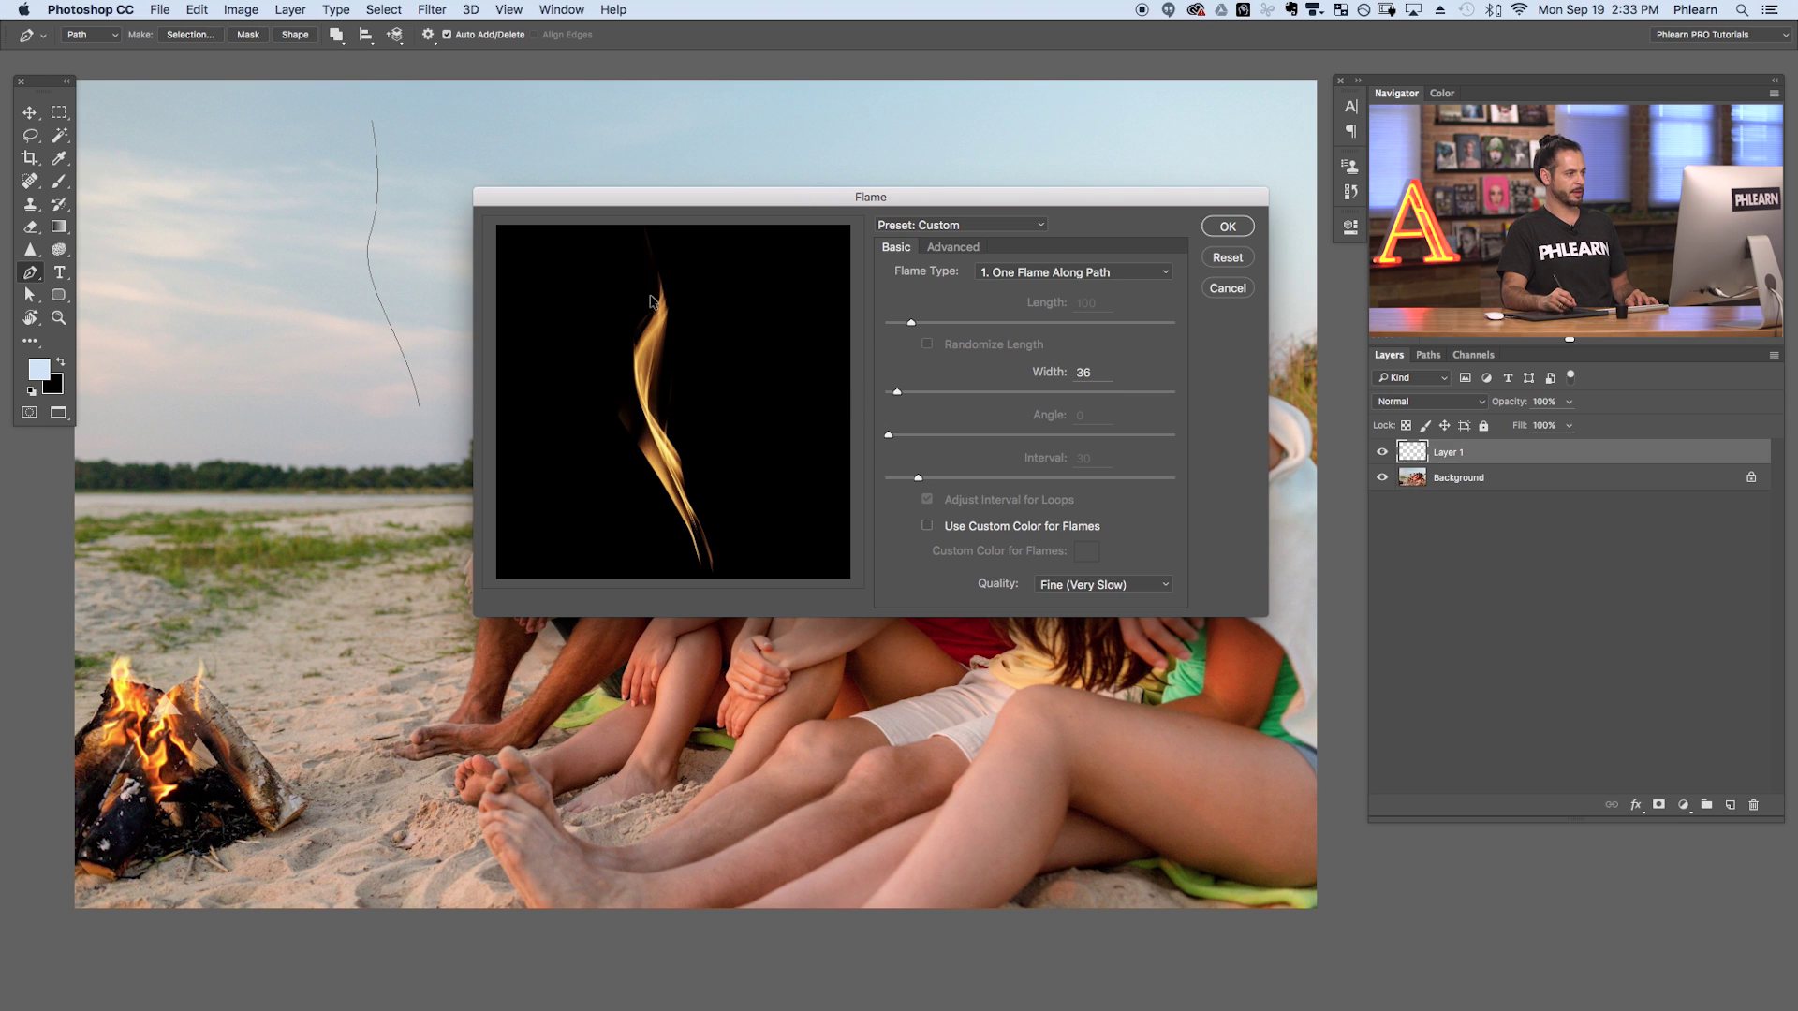
{"action": "left_click", "coordinate": [1124, 392]}
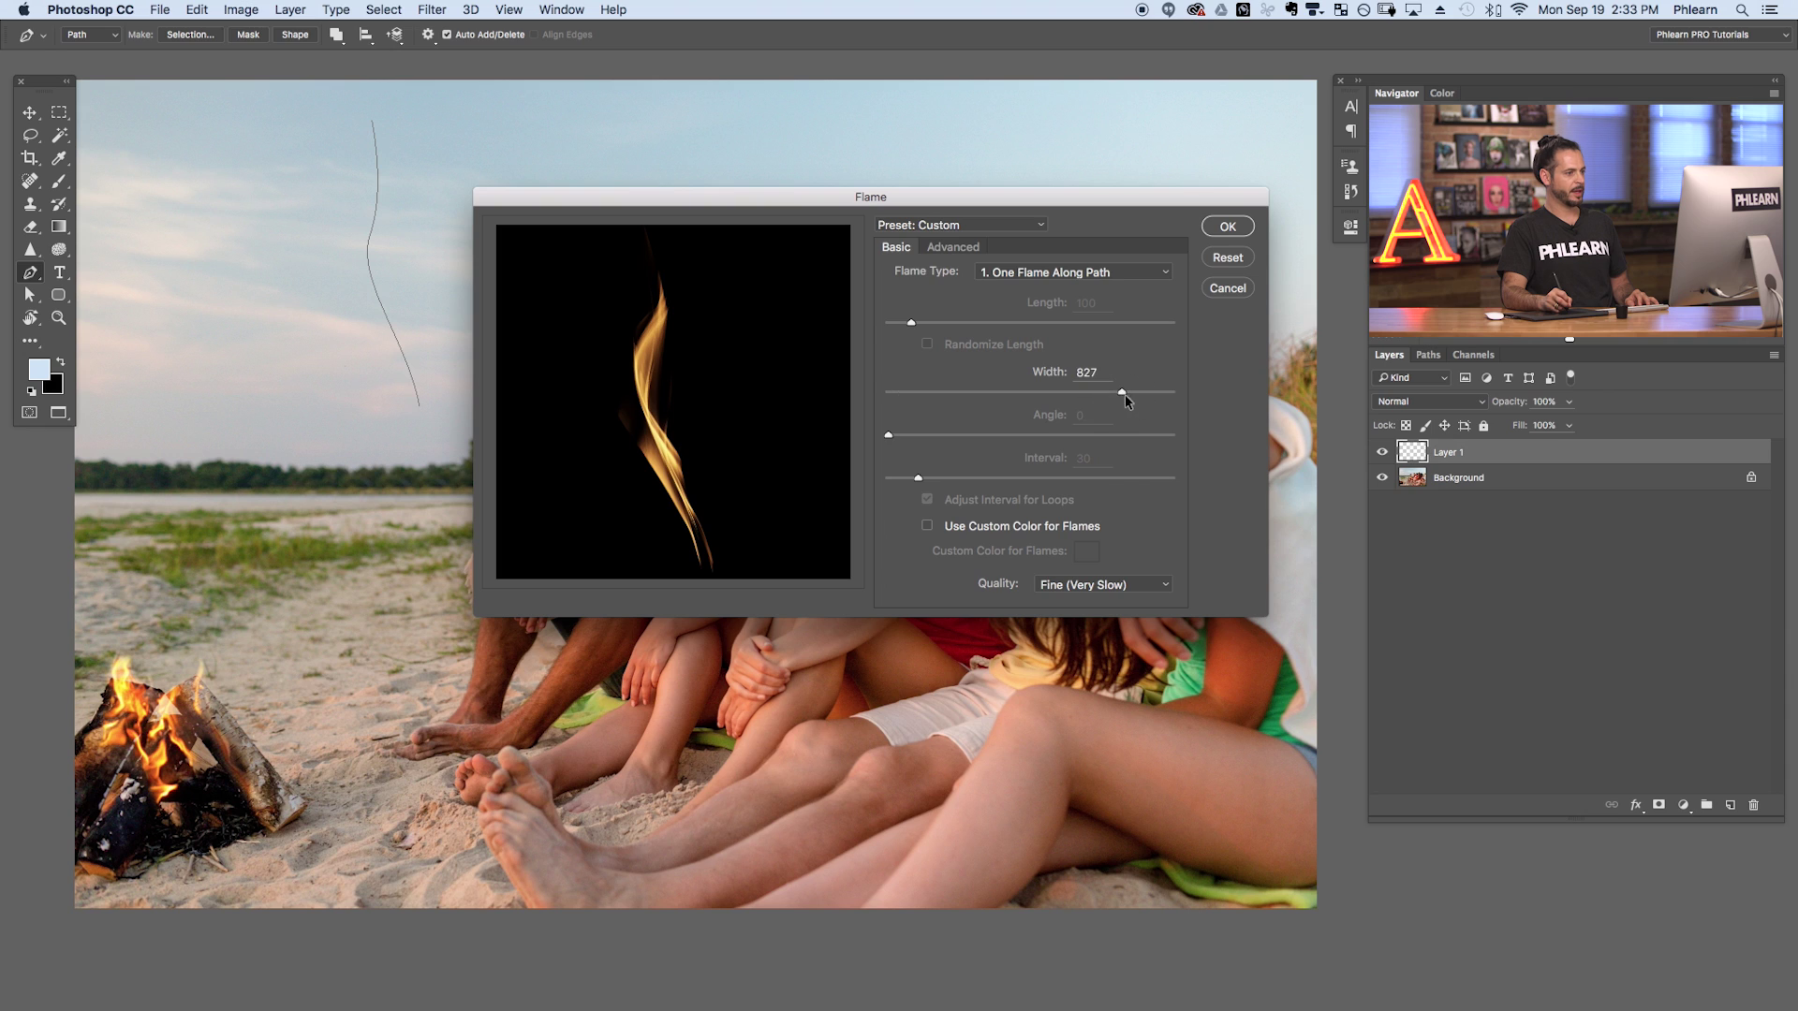
{"action": "left_click", "coordinate": [1073, 393]}
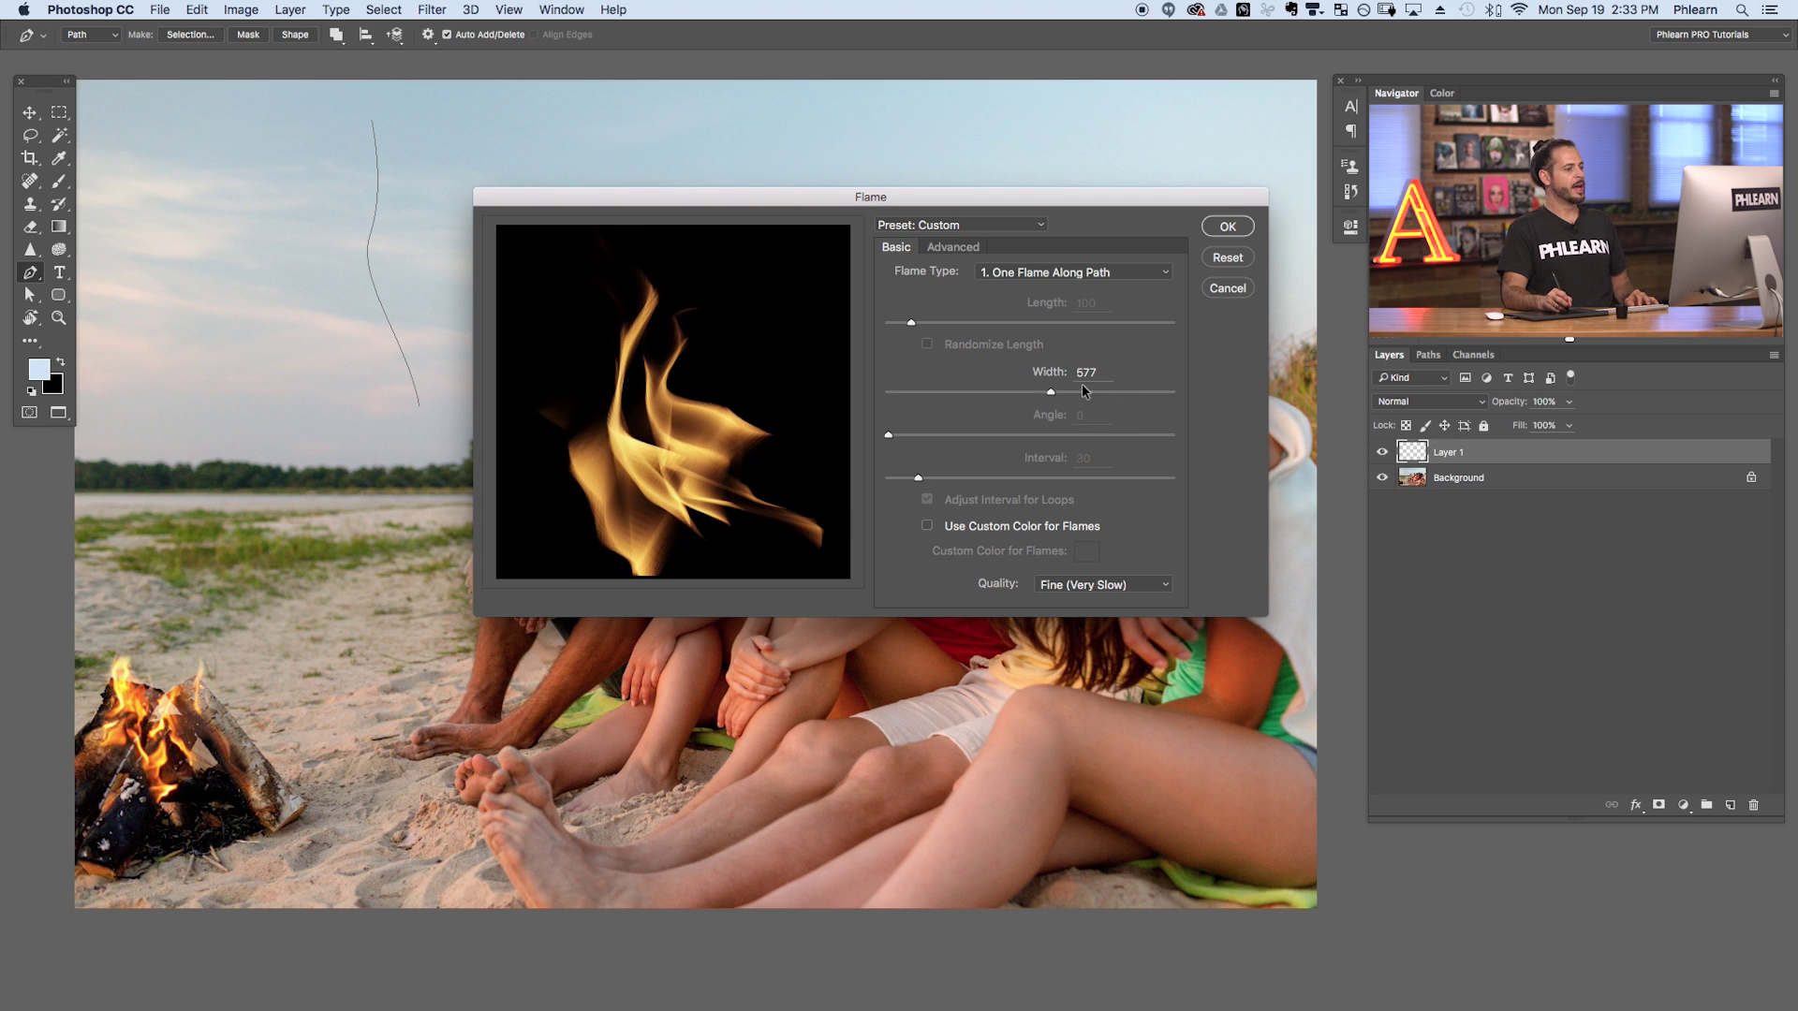
Preview the custom flame color, turn it back off, and select the Fine (Very Slow) quality.
{"action": "left_click", "coordinate": [929, 527]}
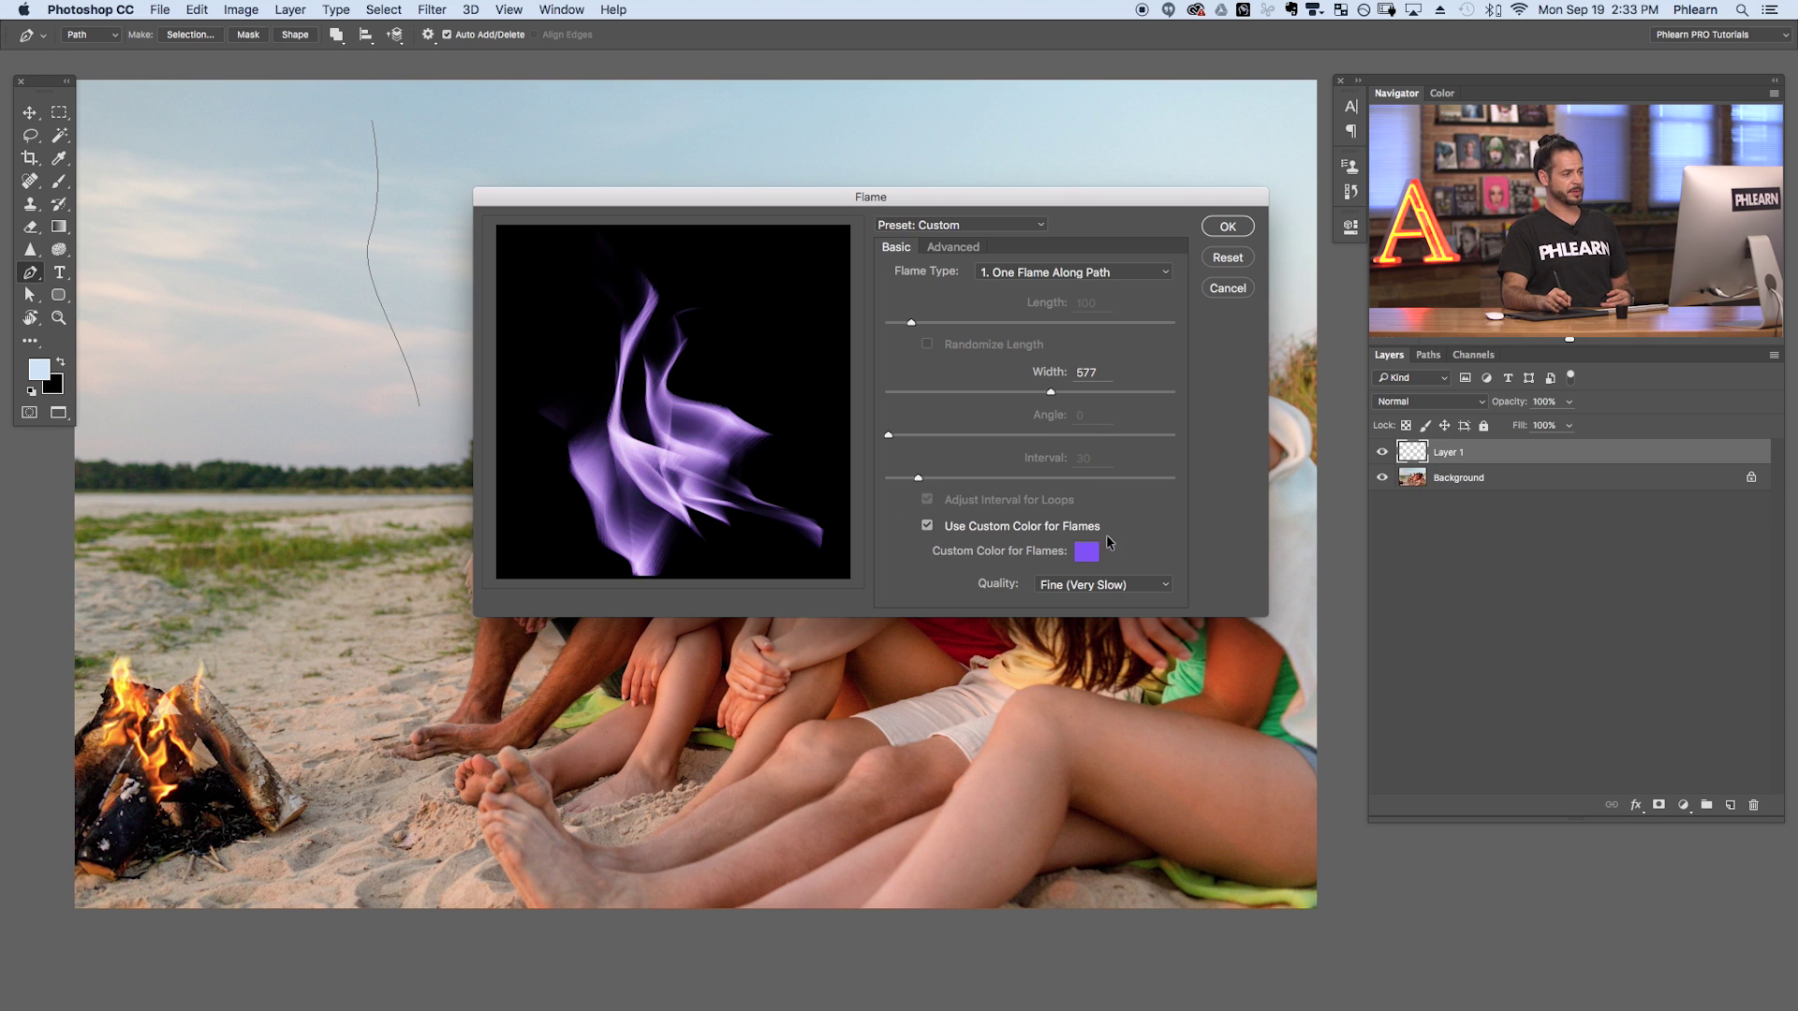
{"action": "left_click", "coordinate": [926, 527]}
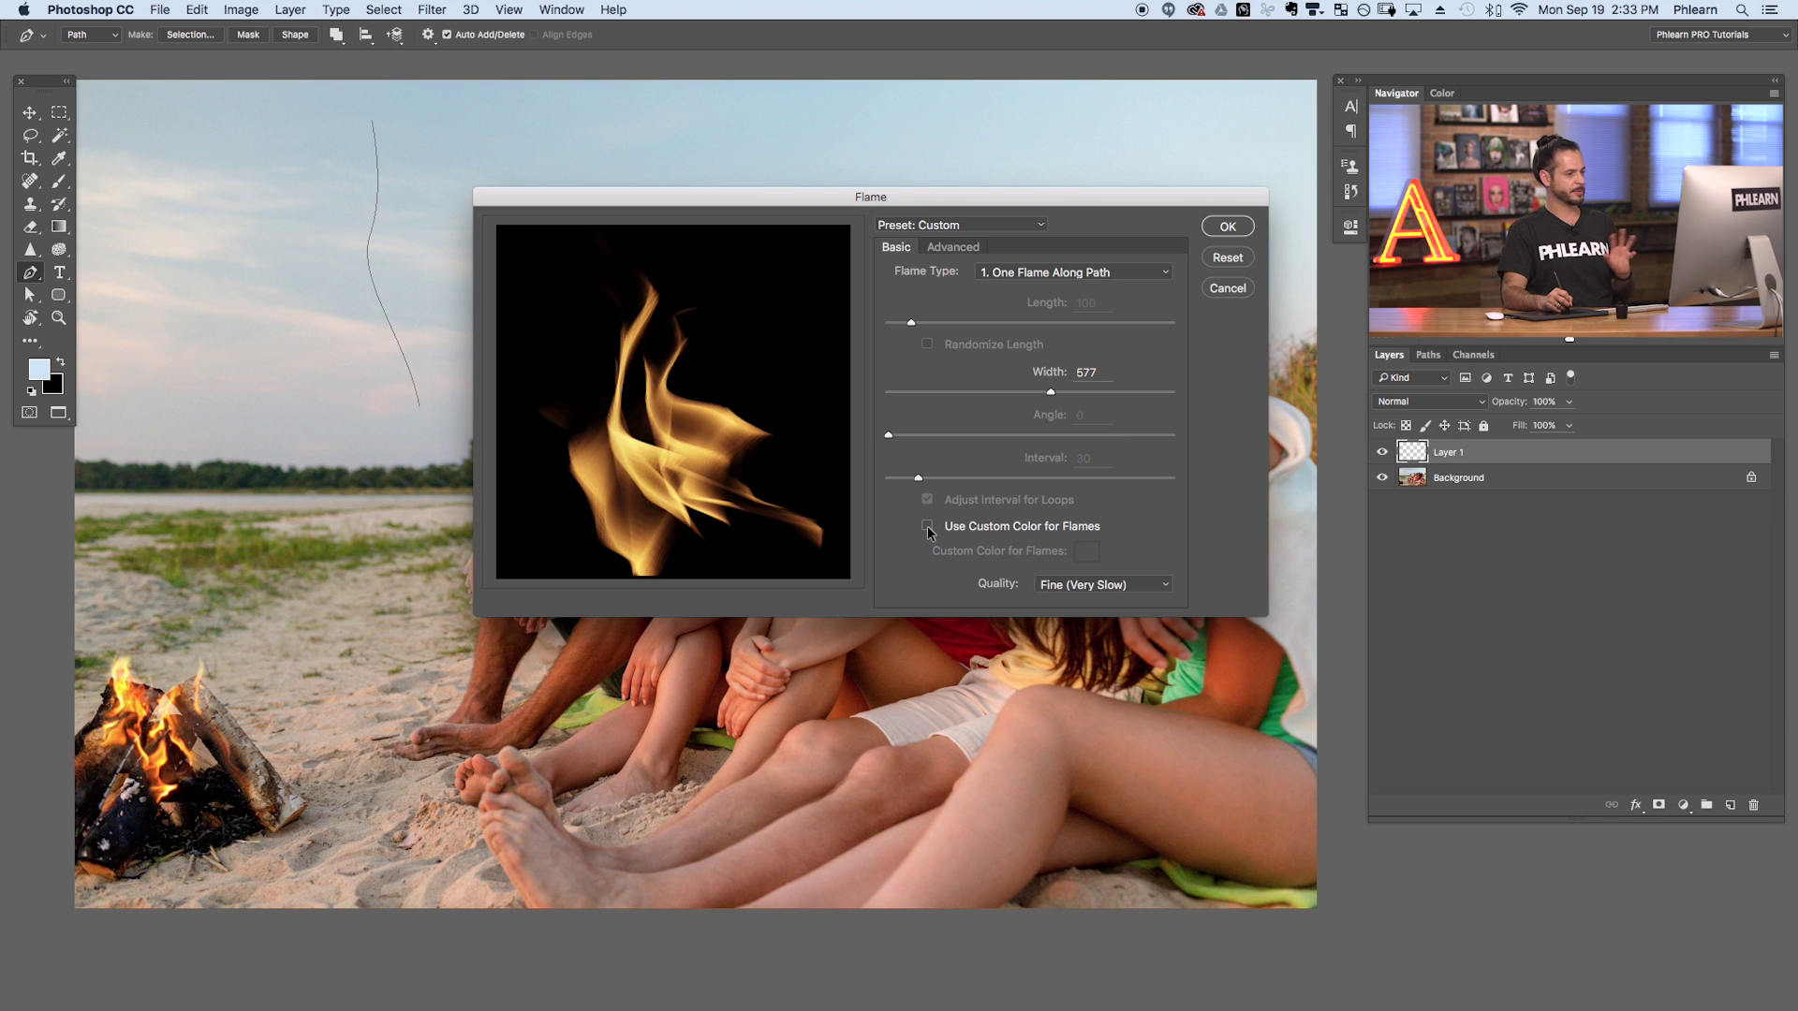
{"action": "left_click", "coordinate": [1119, 583]}
{"action": "left_click", "coordinate": [1124, 660]}
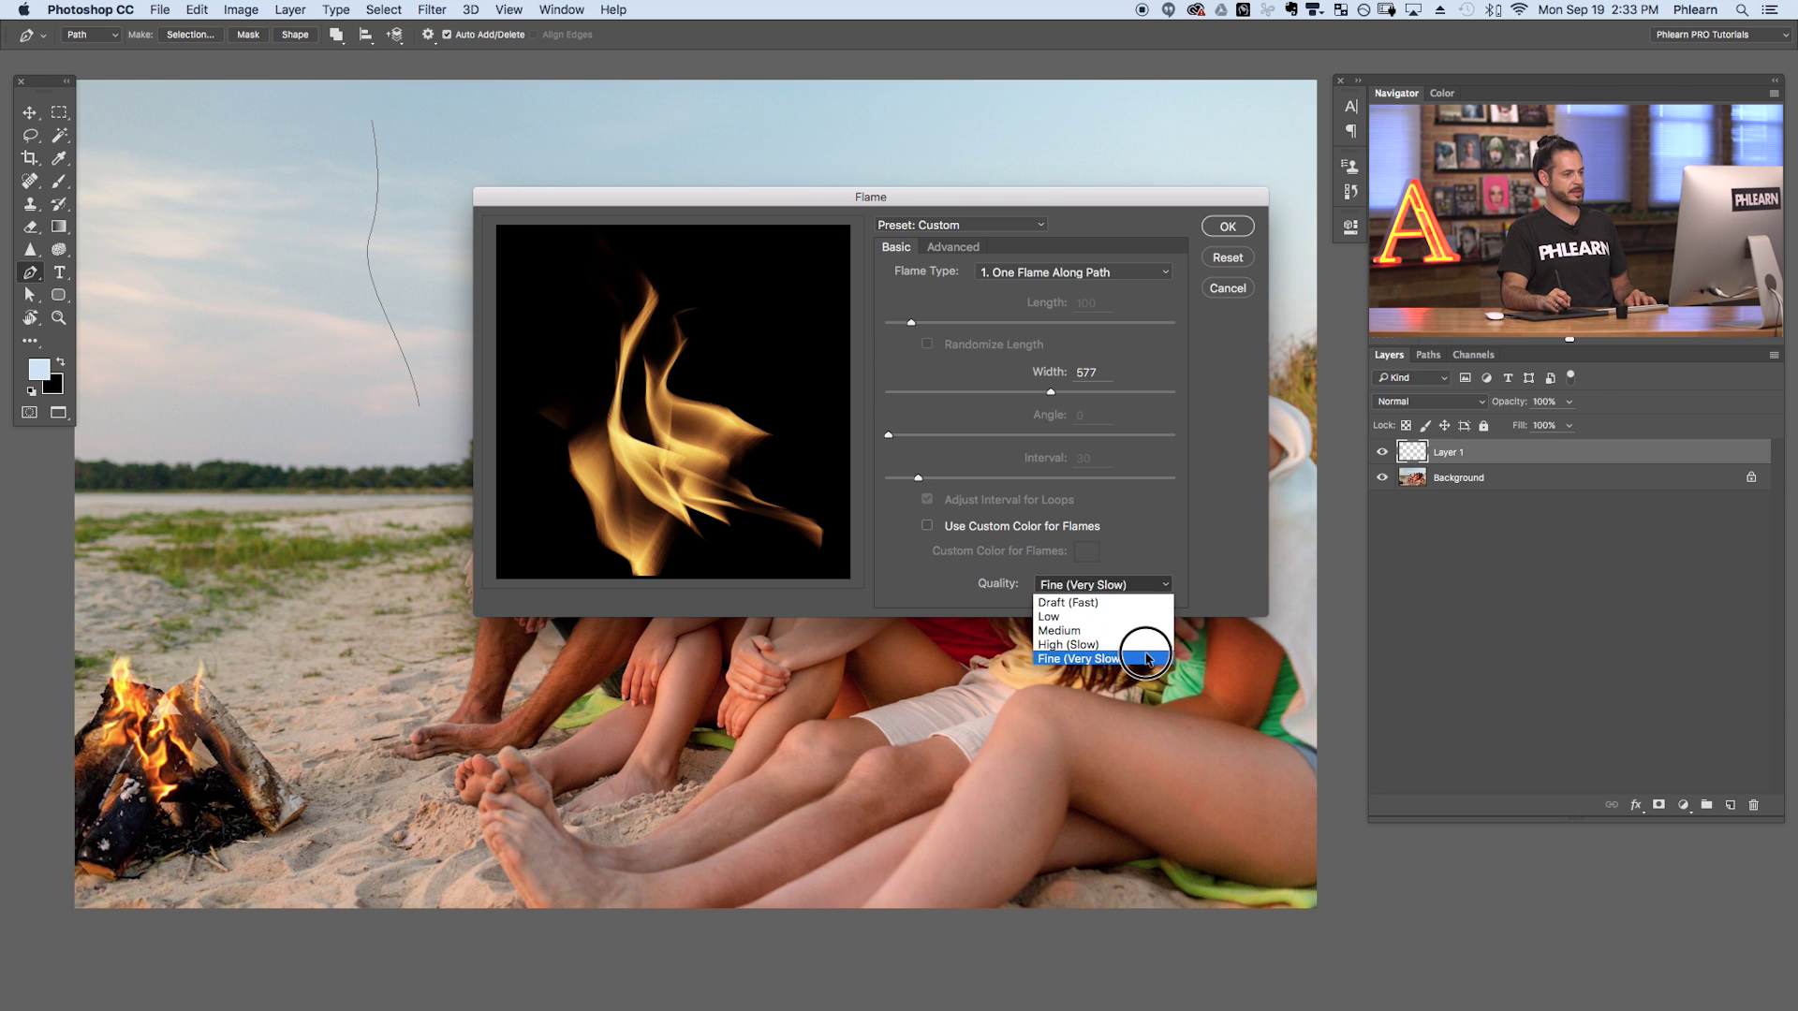
{"action": "left_click", "coordinate": [1142, 653]}
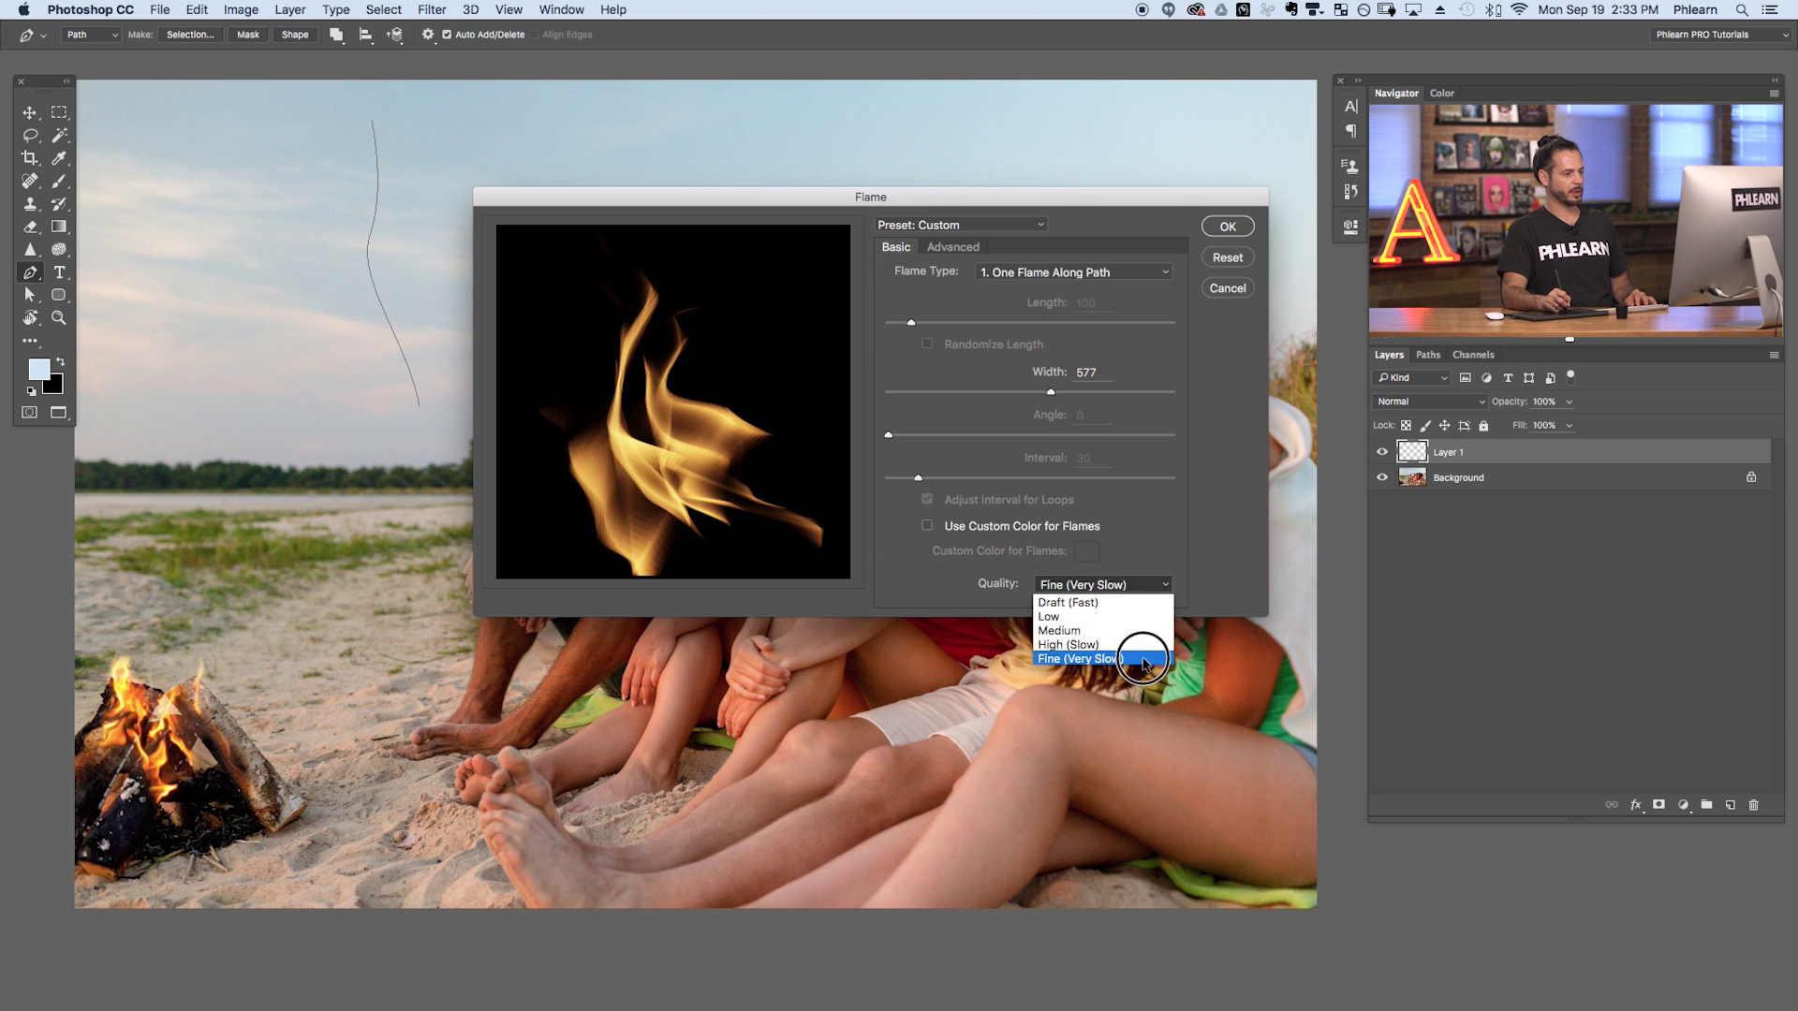
{"action": "left_click", "coordinate": [1145, 659]}
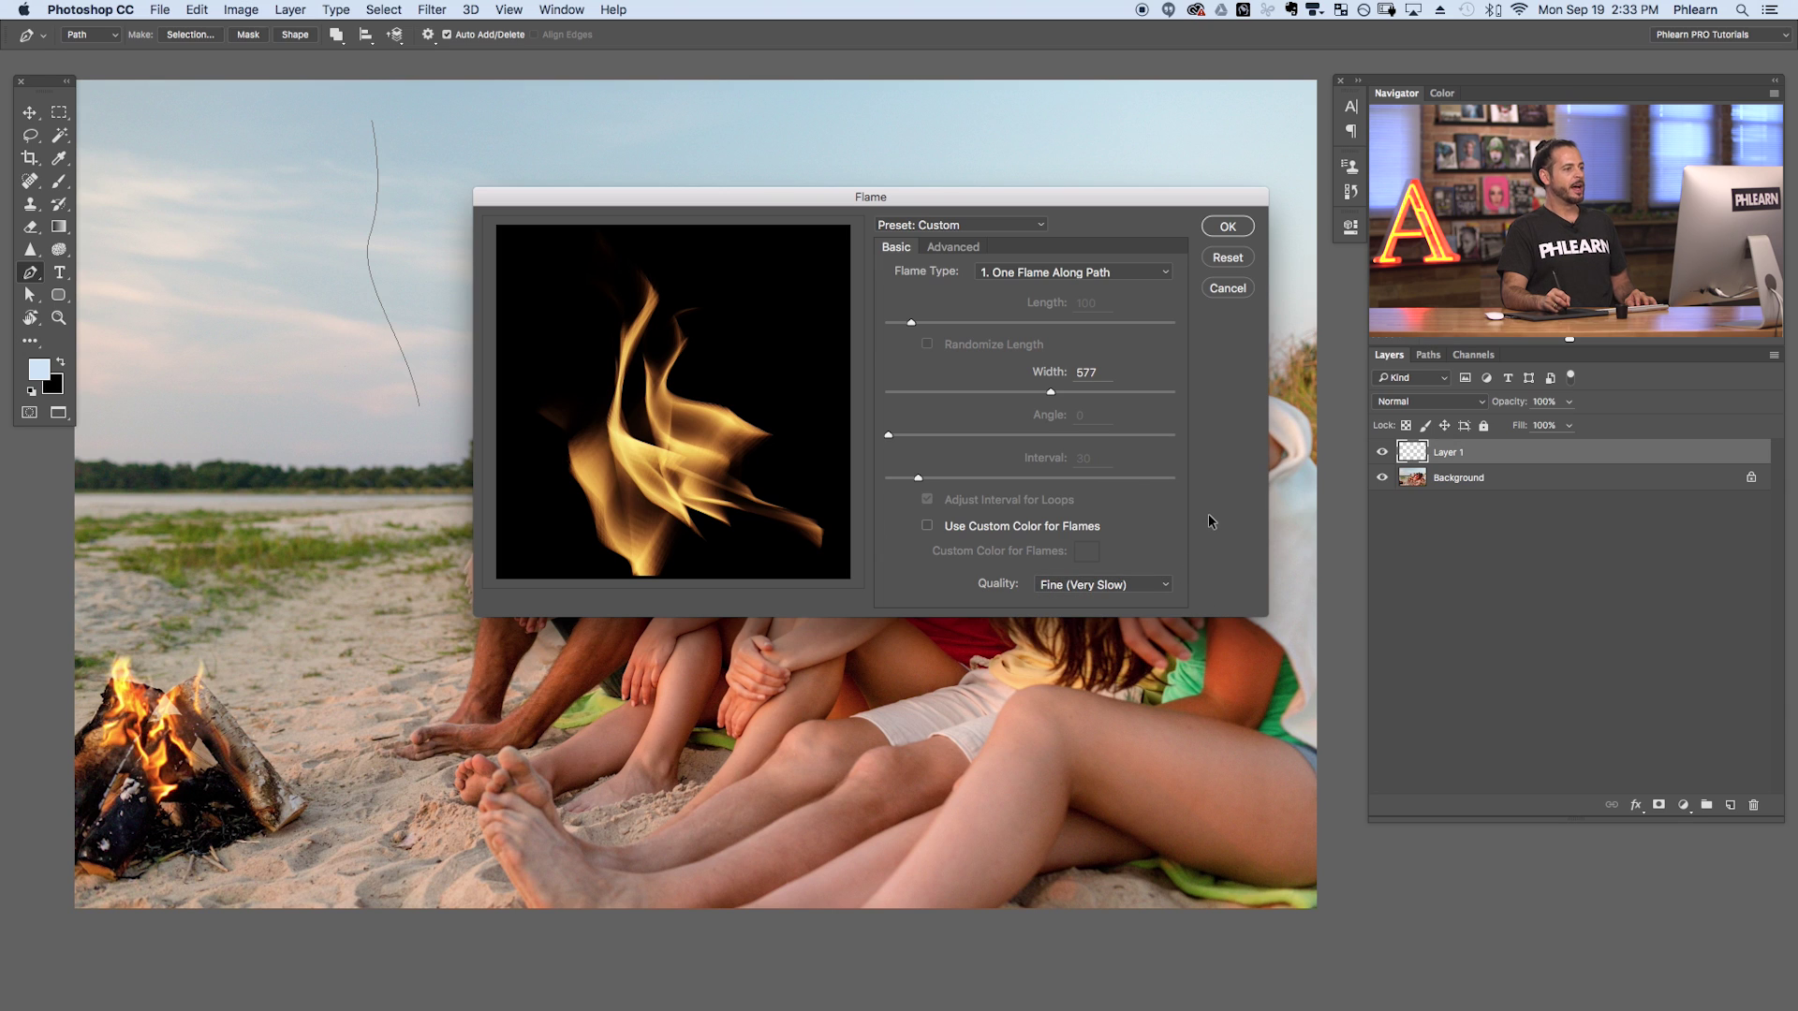
Look at the advanced flame settings, return to the basic ones and set the flame width to 193.
{"action": "left_click", "coordinate": [940, 245]}
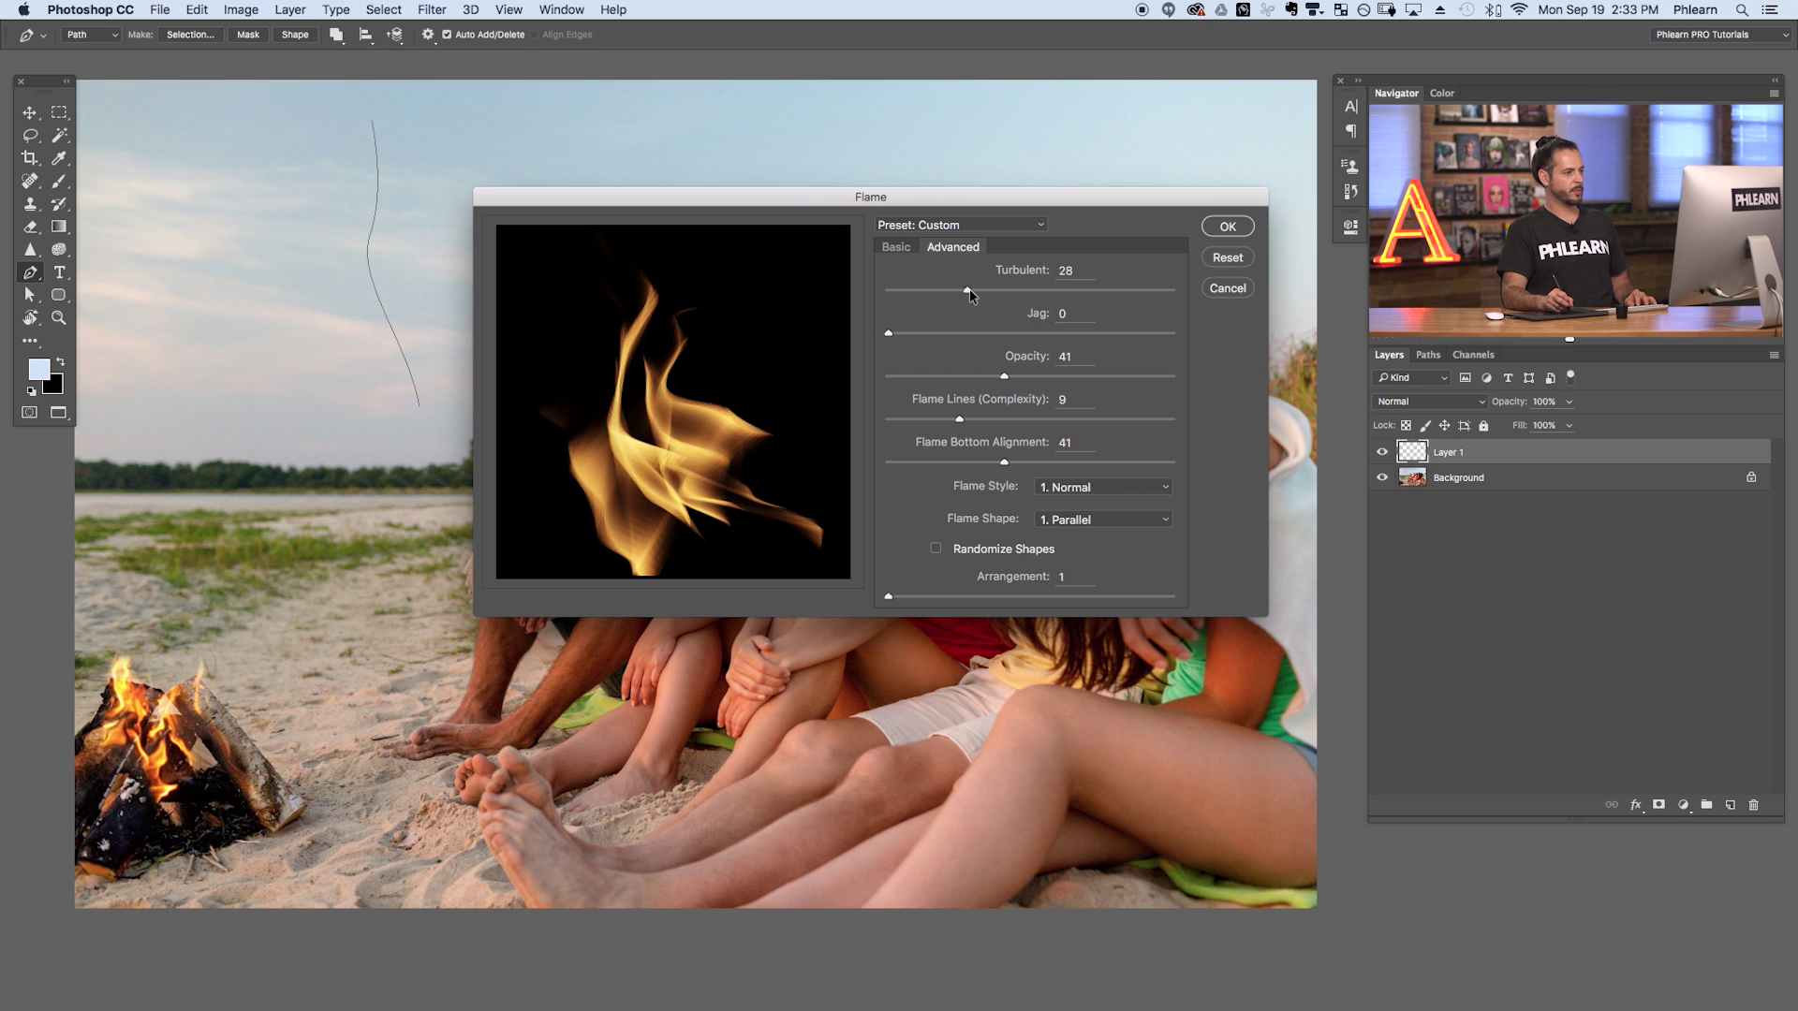
{"action": "left_click", "coordinate": [896, 247]}
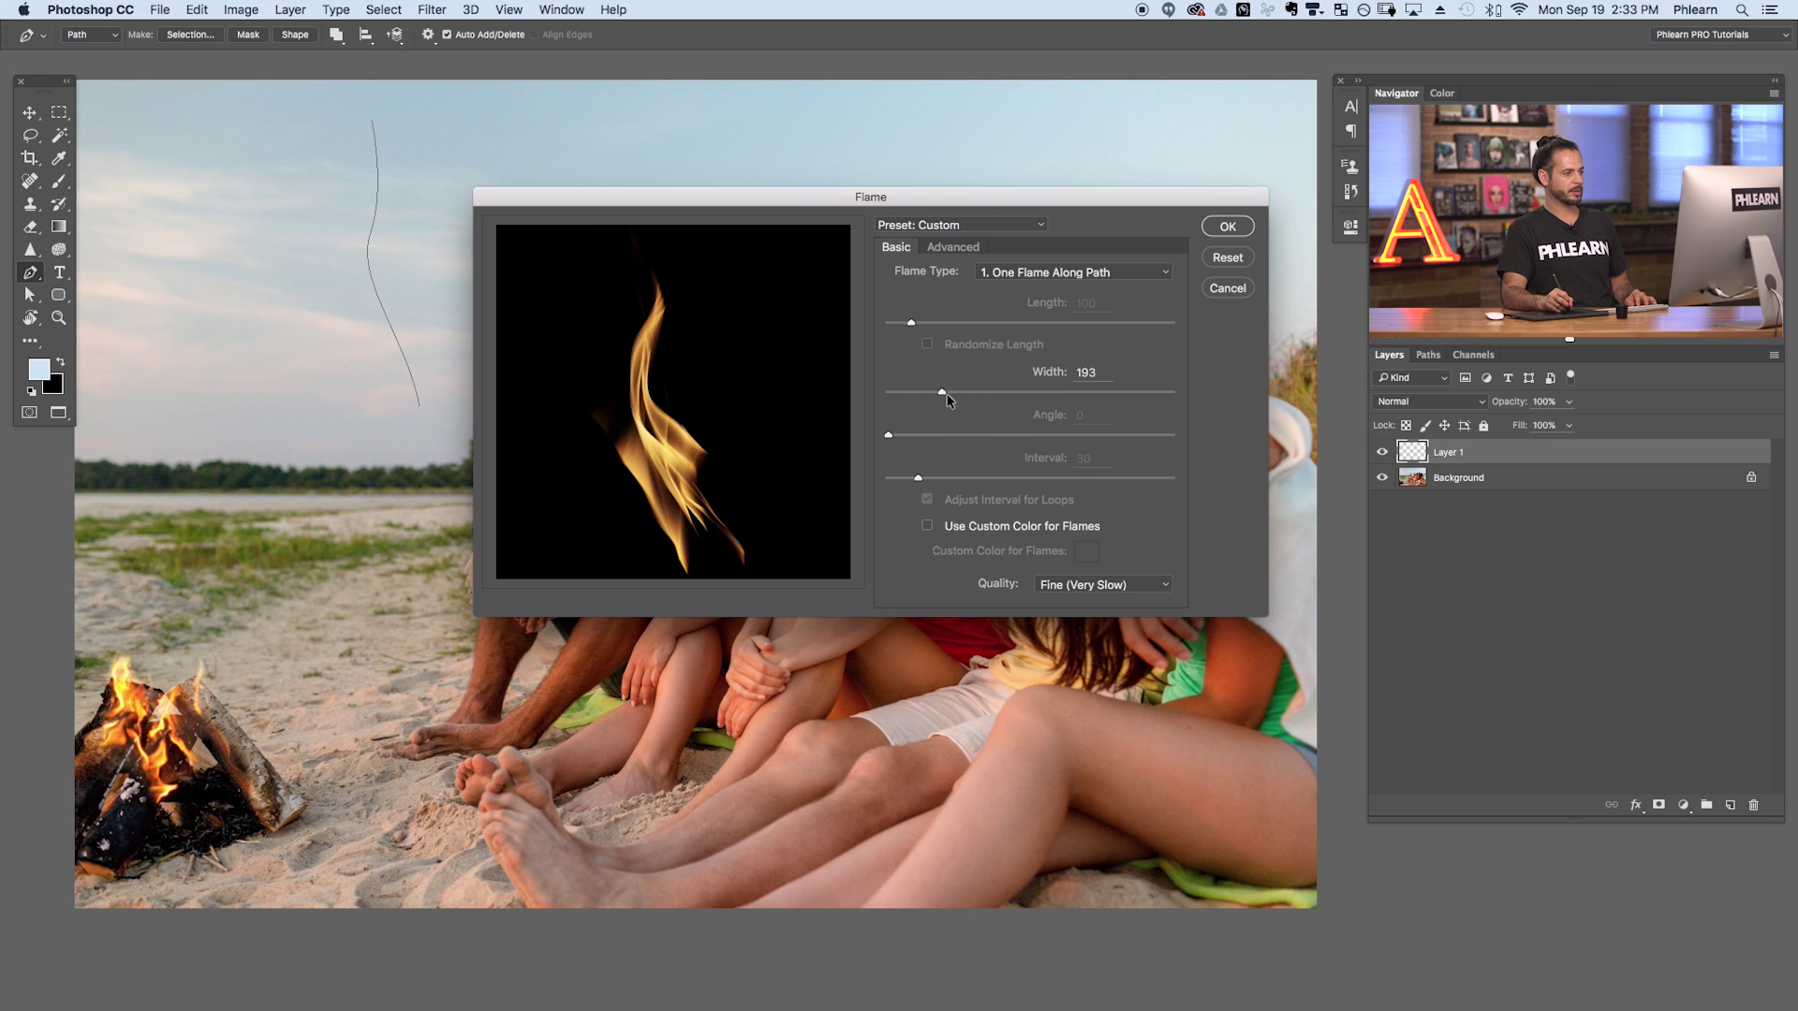
In the advanced flame settings, compare Turbulent values of 0 and 87 before settling on 13.
{"action": "left_click", "coordinate": [946, 246]}
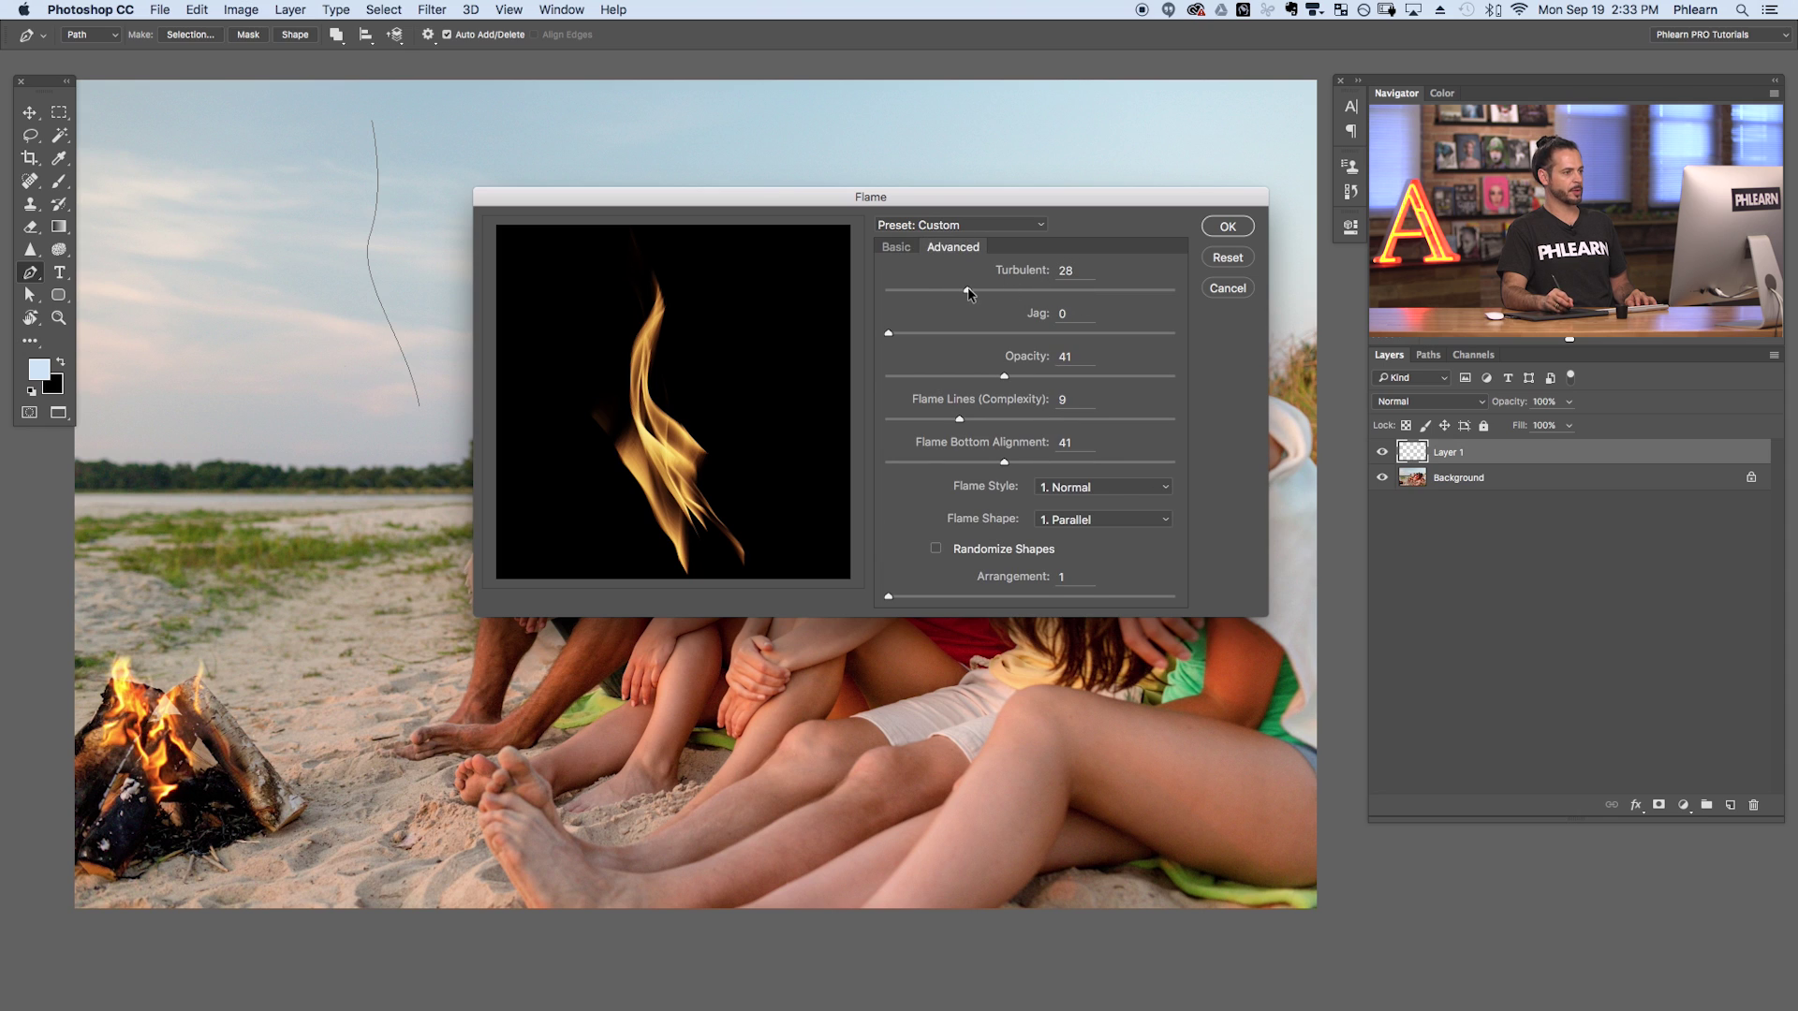
{"action": "left_click_drag", "start_coordinate": [968, 288], "coordinate": [887, 292]}
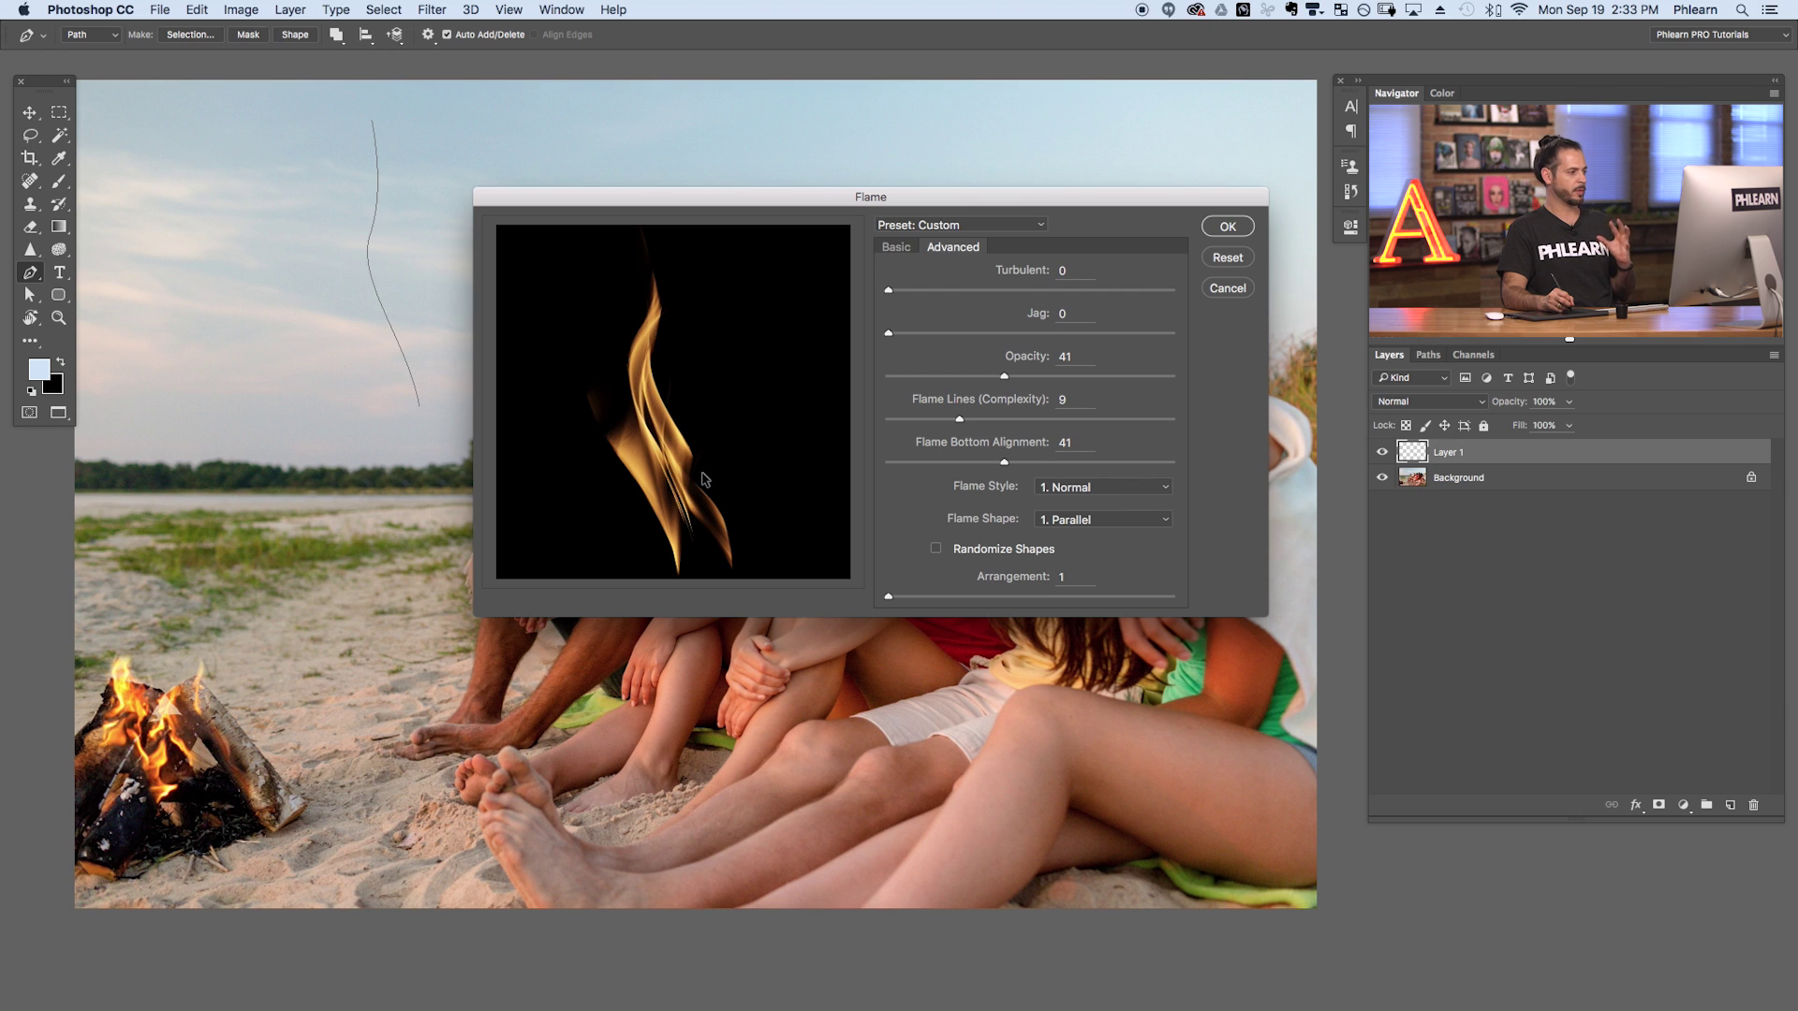
{"action": "left_click_drag", "start_coordinate": [1020, 291], "coordinate": [1156, 293]}
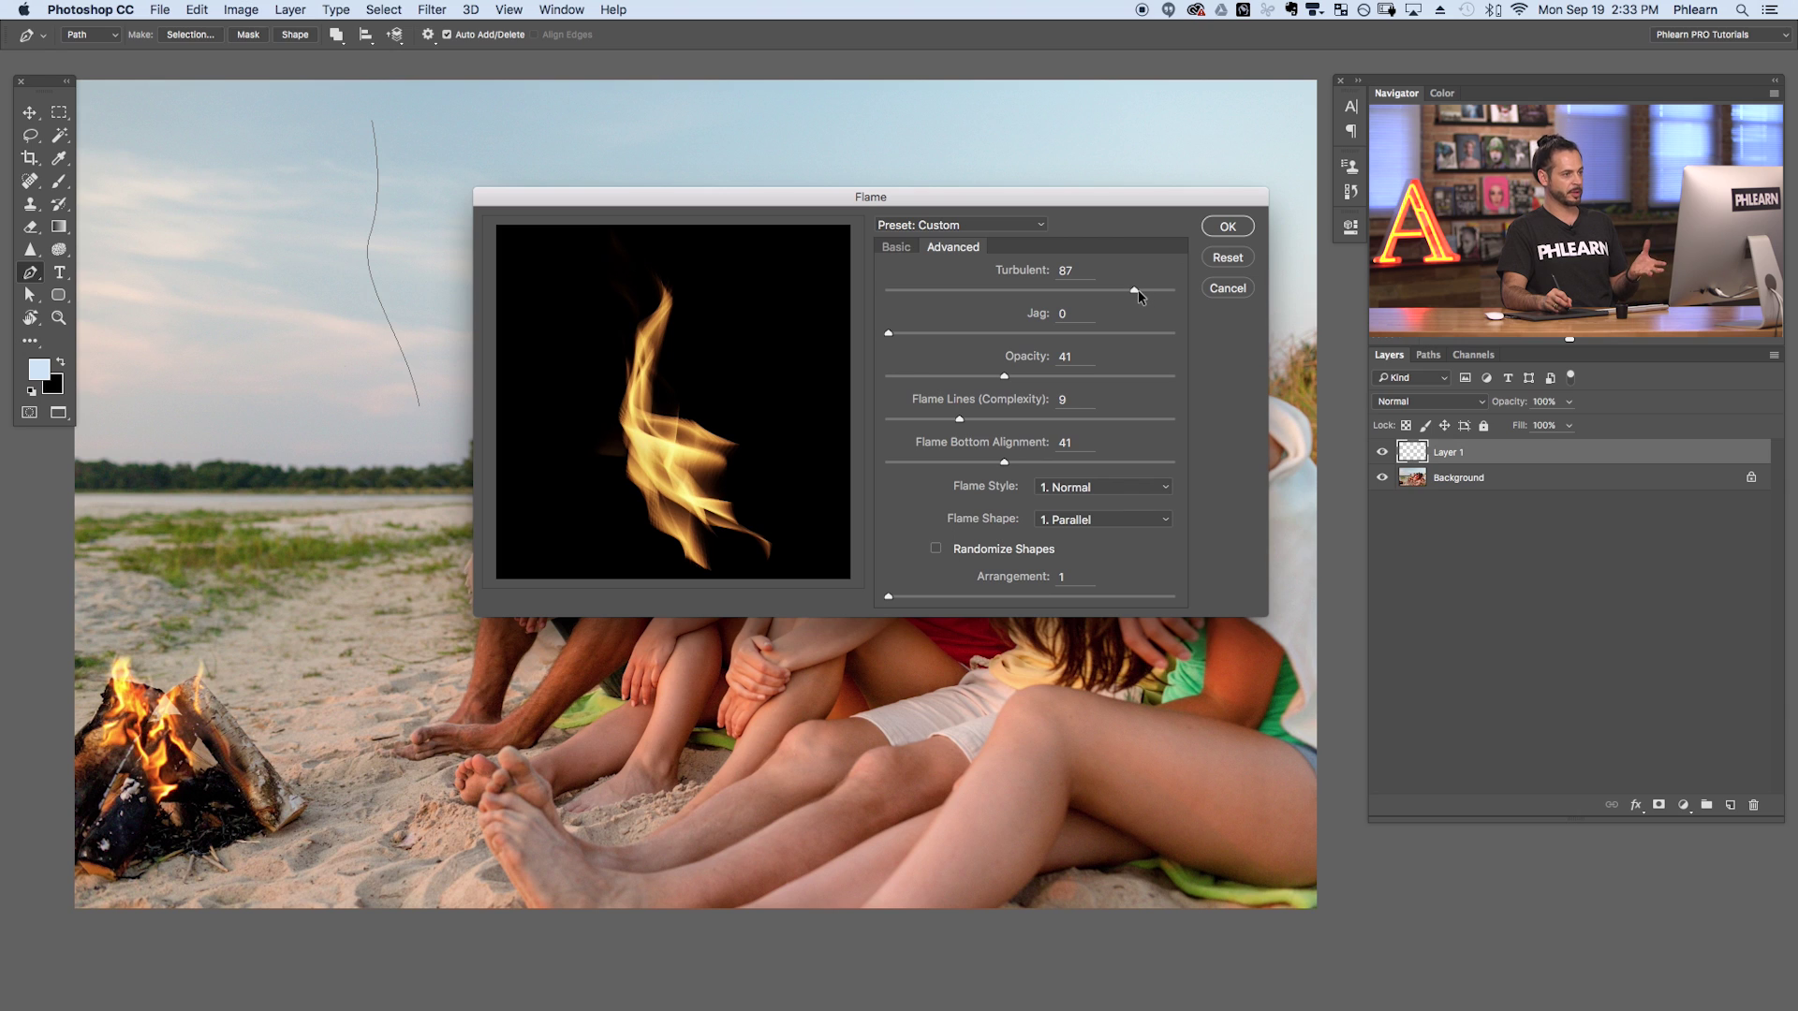
{"action": "left_click_drag", "start_coordinate": [1133, 289], "coordinate": [927, 290]}
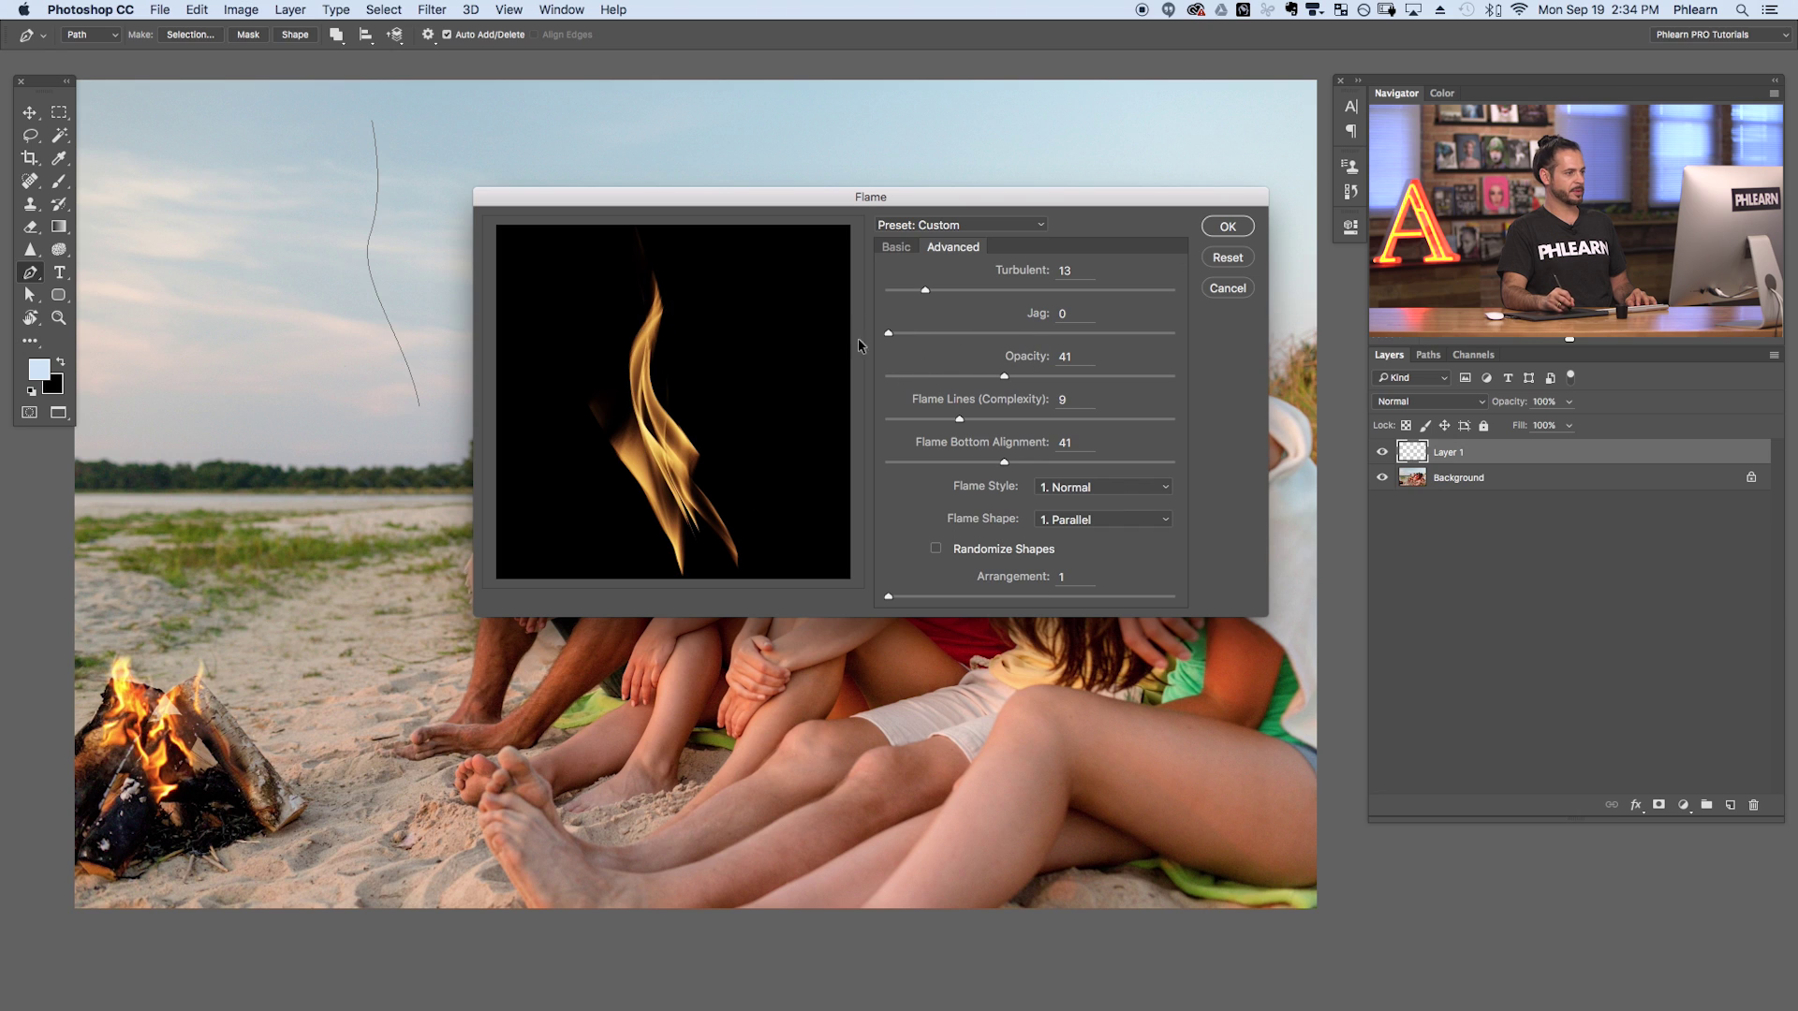
Try Jag values of 41 and 56 for the flame and return it to 0.
{"action": "left_click_drag", "start_coordinate": [1068, 332], "coordinate": [1102, 332]}
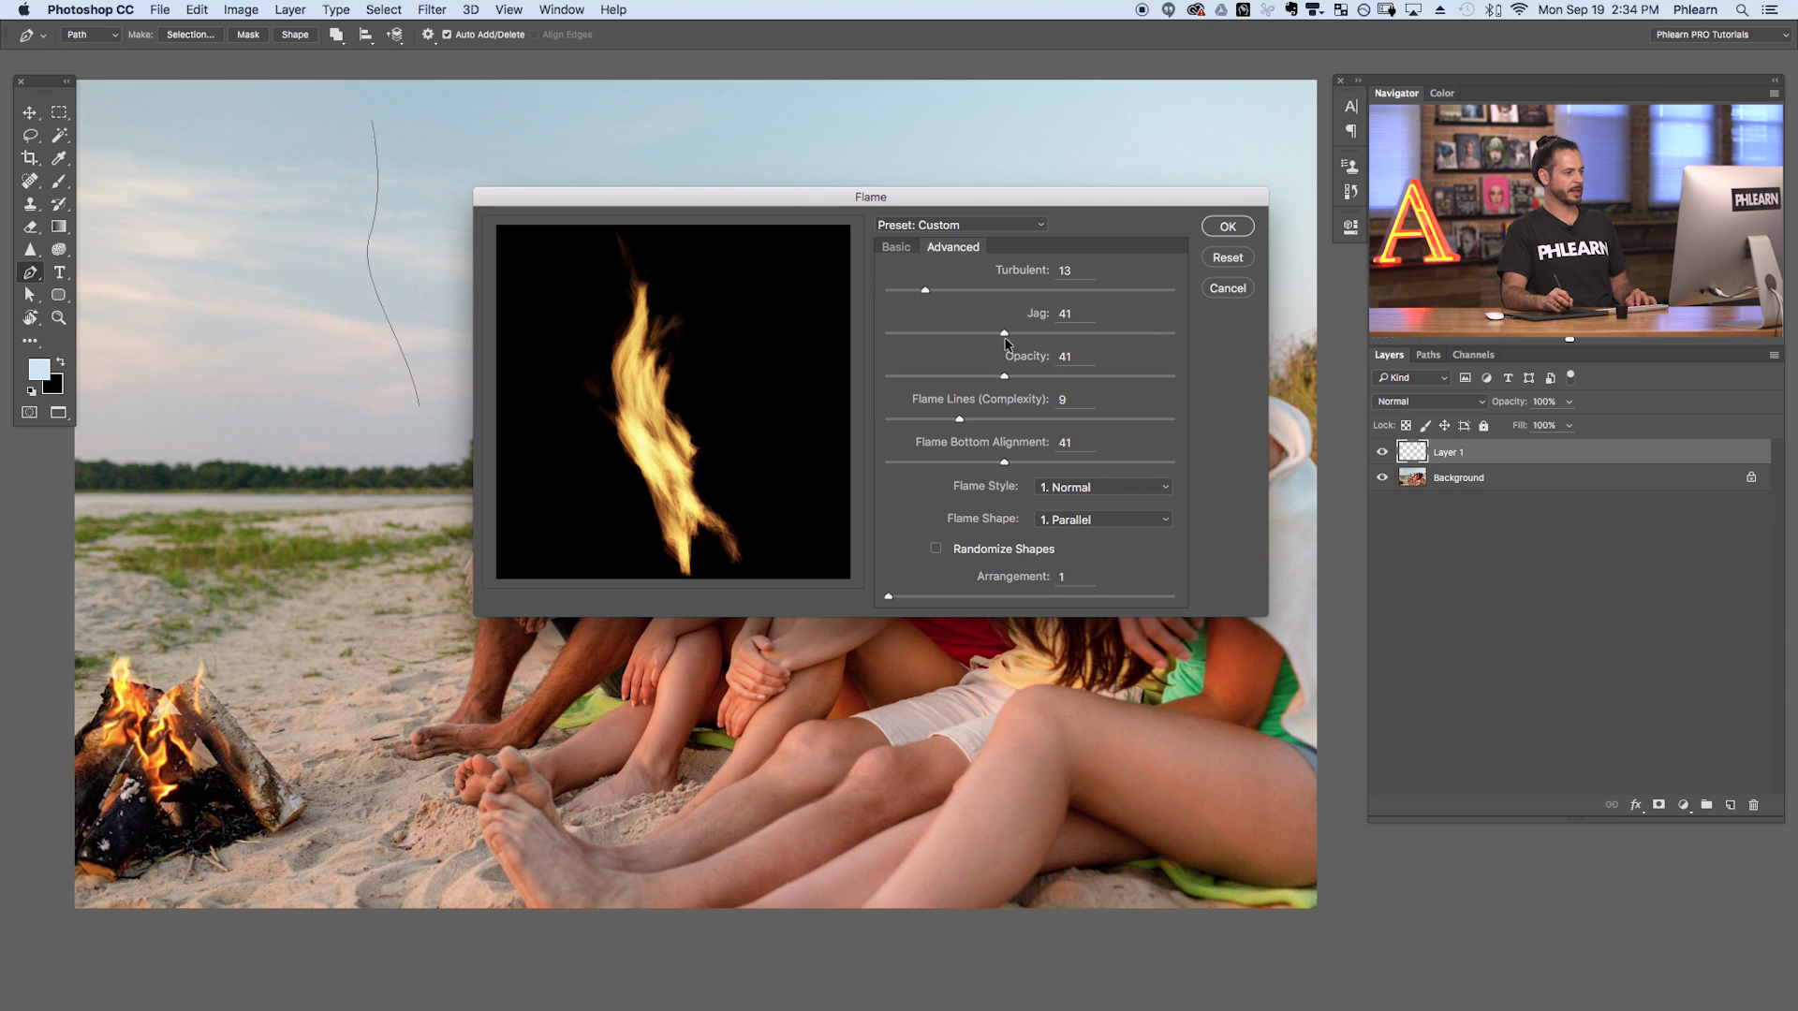
{"action": "left_click", "coordinate": [1046, 334]}
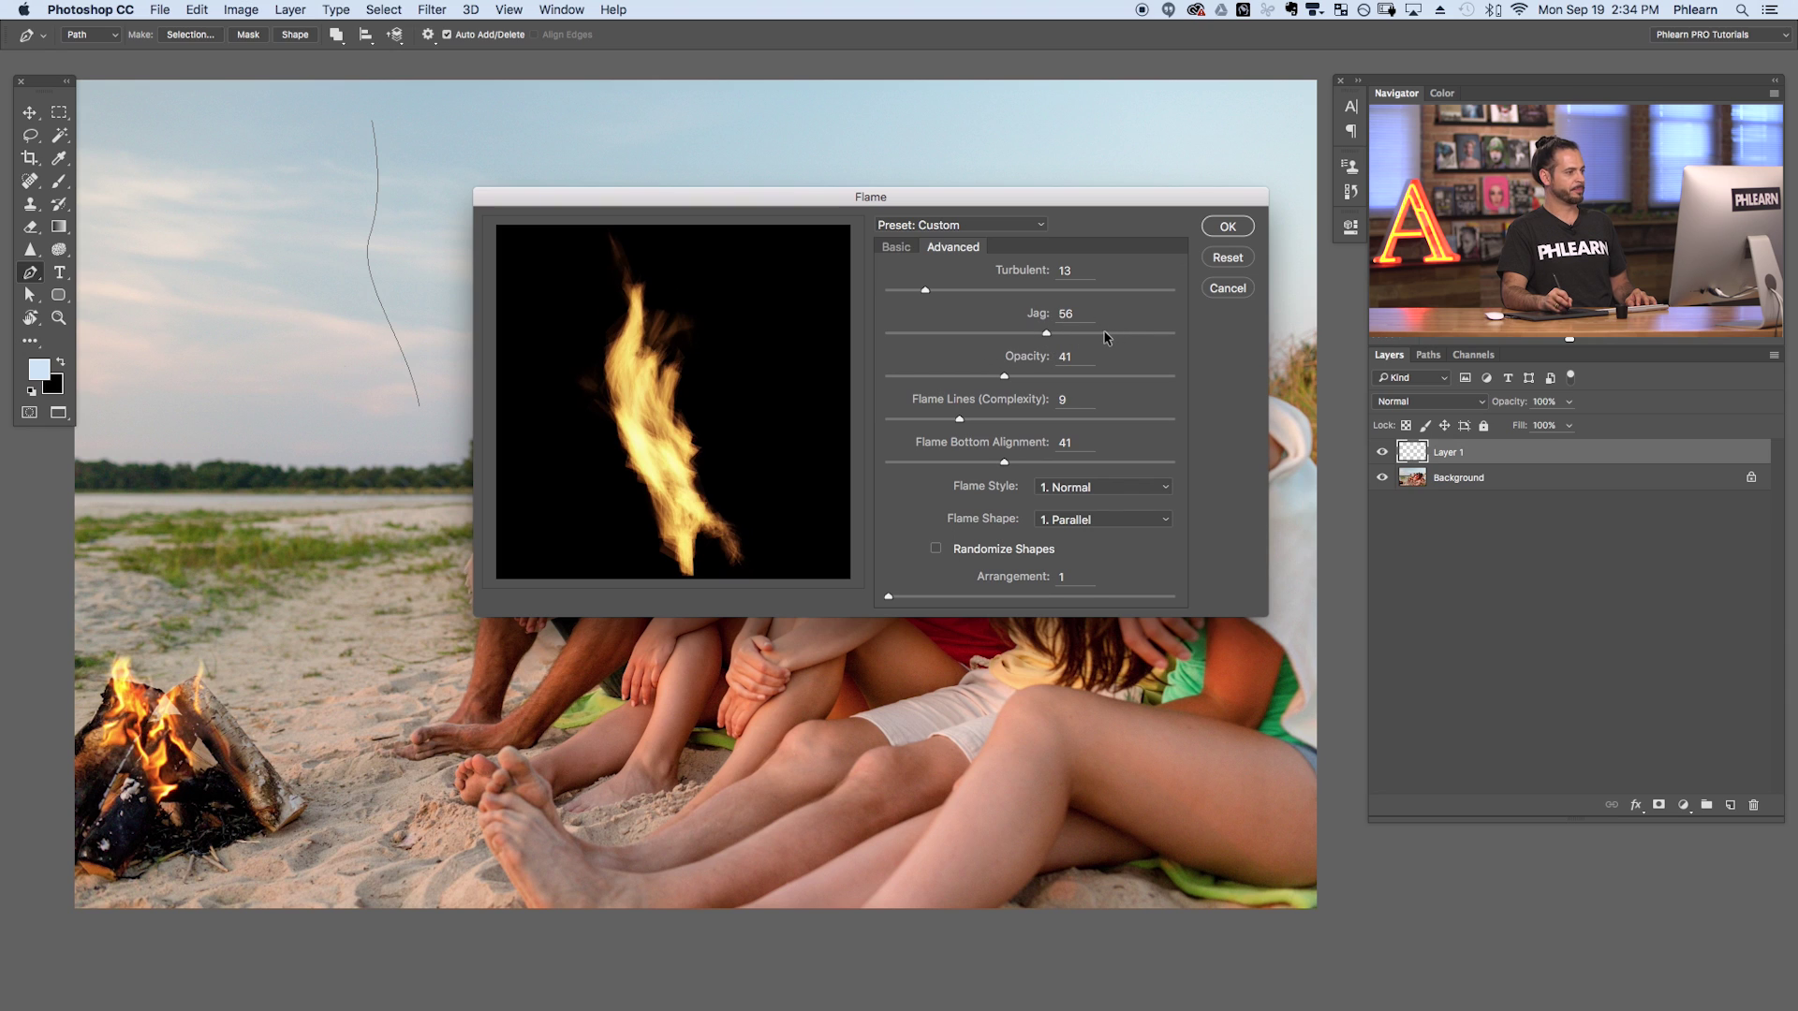
{"action": "left_click", "coordinate": [888, 333]}
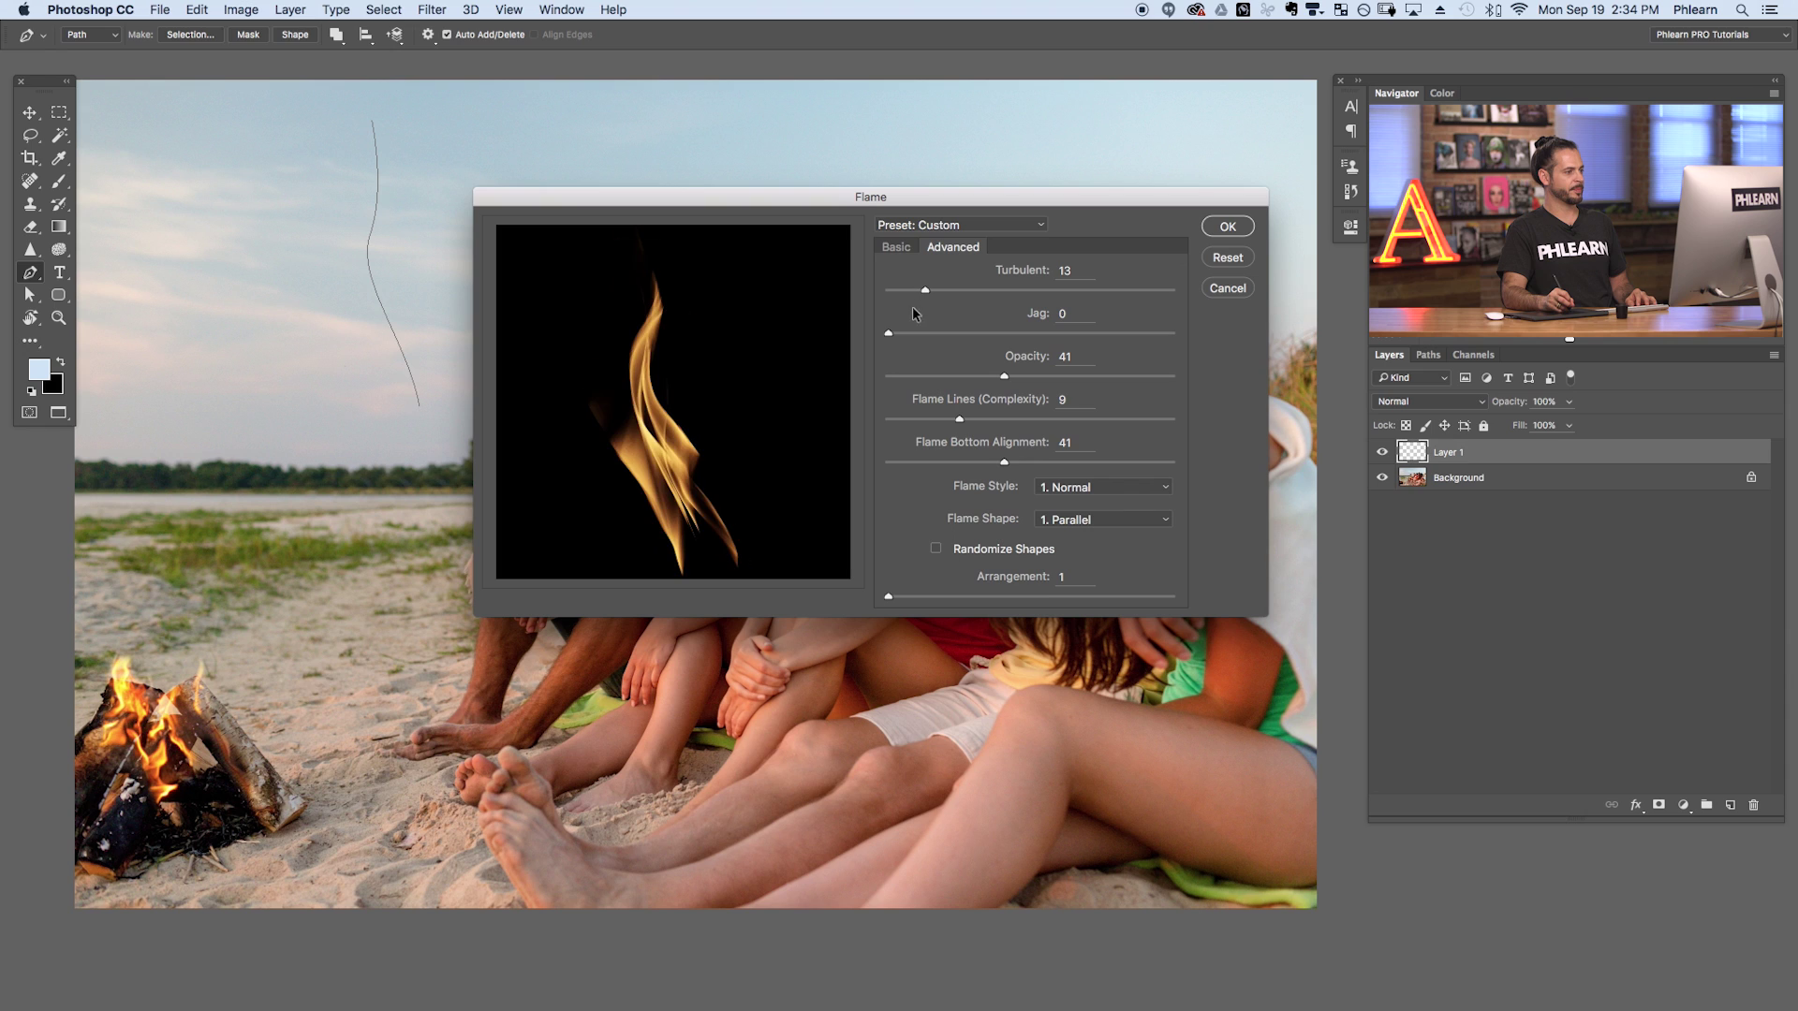
Compare flame opacities of 14 and 76 before settling on 37.
{"action": "left_click", "coordinate": [925, 377]}
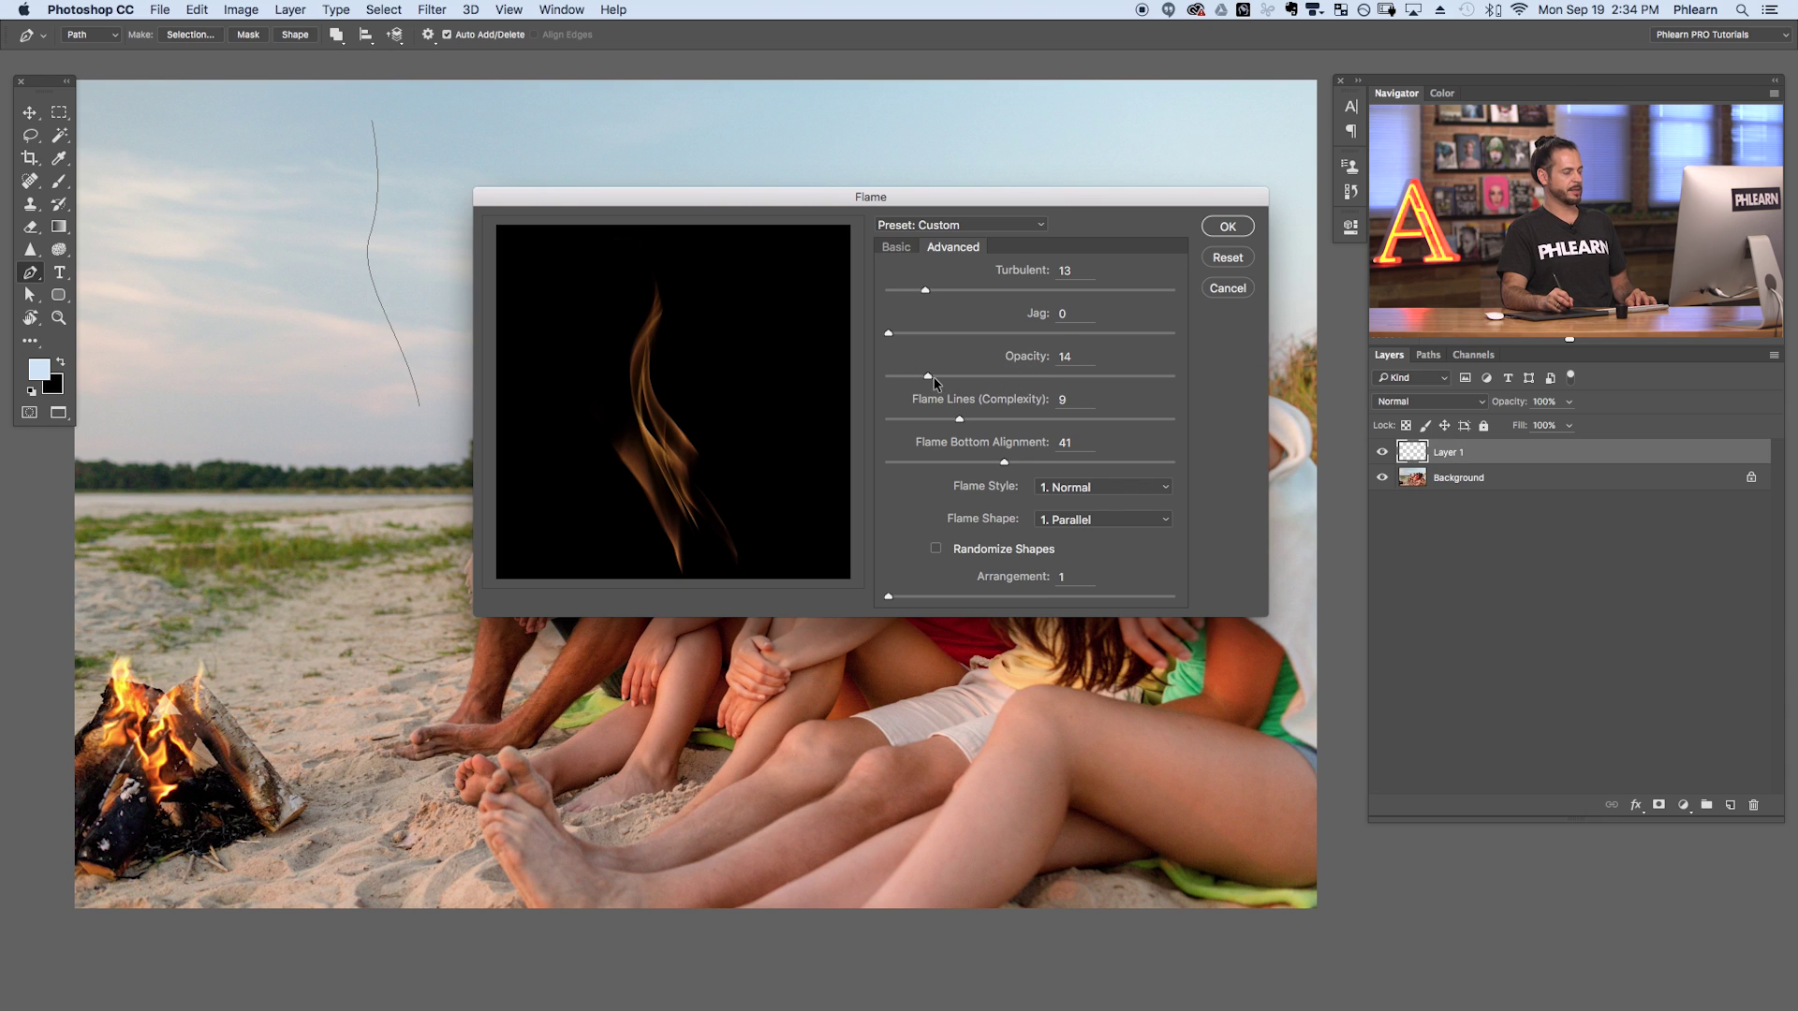
{"action": "left_click", "coordinate": [944, 375]}
{"action": "left_click_drag", "start_coordinate": [963, 377], "coordinate": [1101, 375]}
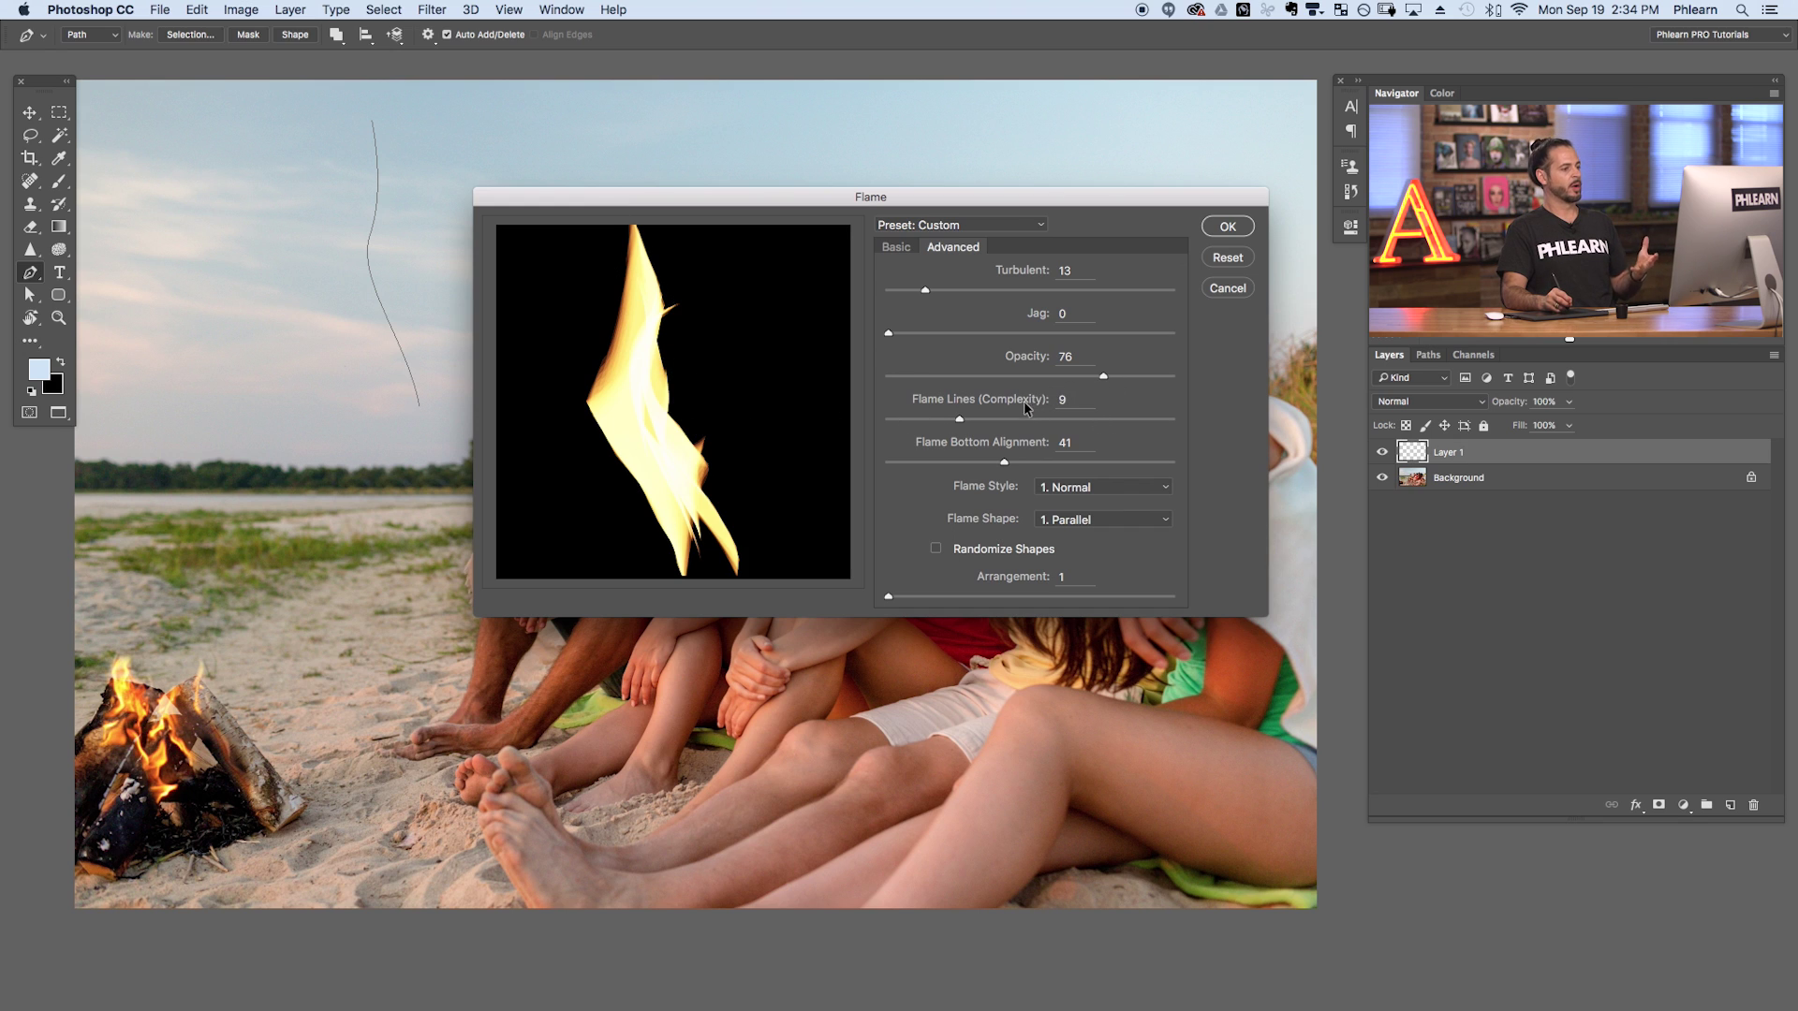
{"action": "left_click", "coordinate": [995, 377]}
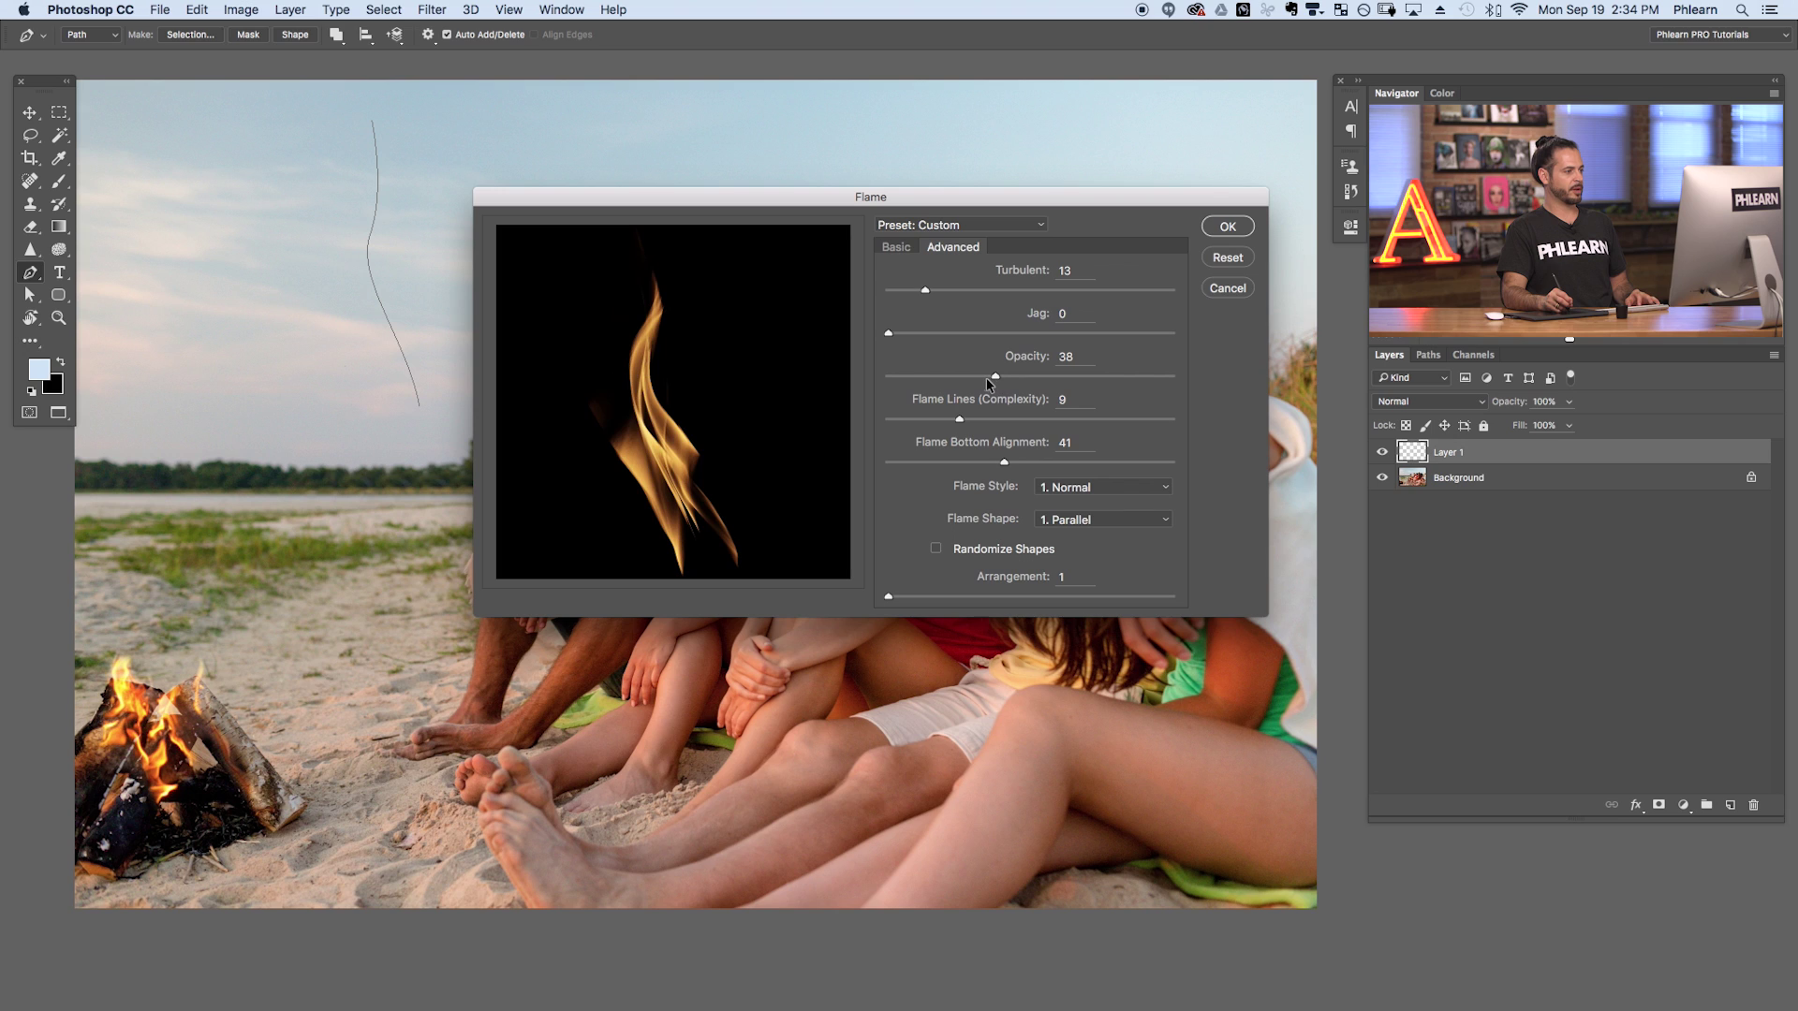
{"action": "left_click_drag", "start_coordinate": [970, 378], "coordinate": [993, 377]}
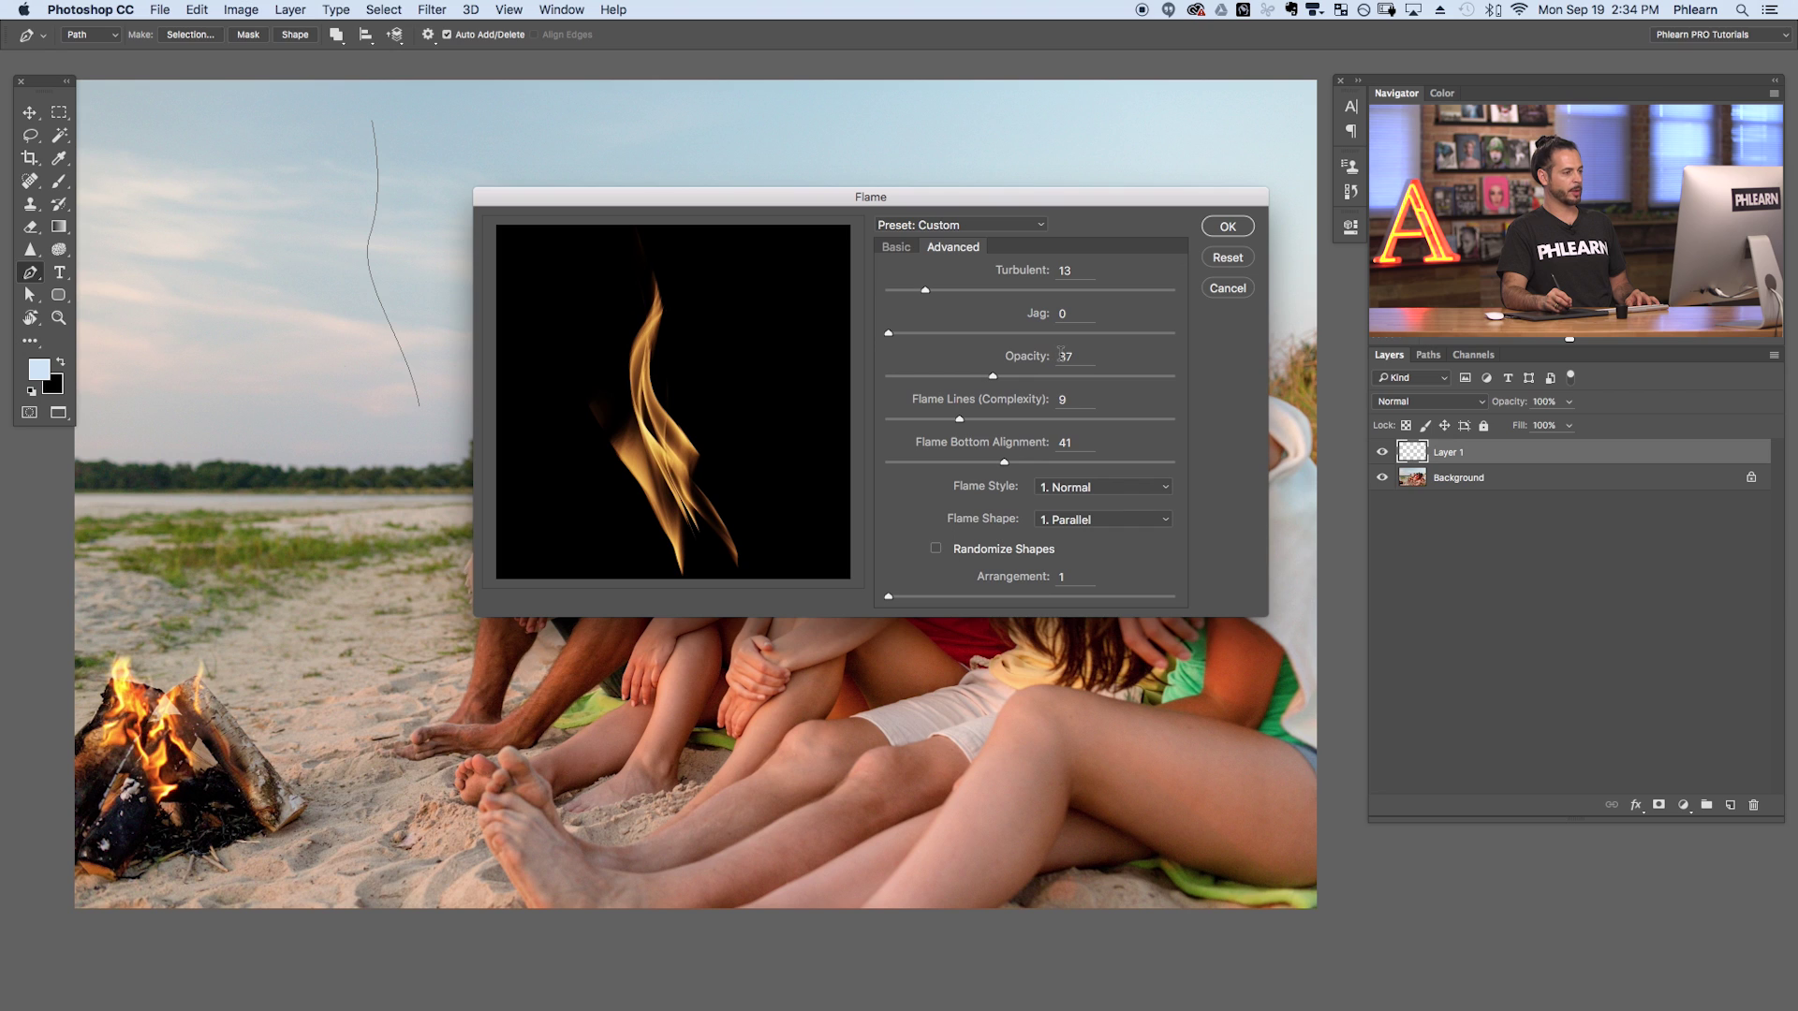
Set Flame Lines (Complexity) to 8, and compare Flame Bottom Alignment values of 1 and 77 before settling on 19.
{"action": "mouse_move", "coordinate": [959, 420]}
{"action": "left_mouse_down"}
{"action": "mouse_move", "coordinate": [890, 420]}
{"action": "mouse_move", "coordinate": [1082, 413]}
{"action": "mouse_move", "coordinate": [949, 419]}
{"action": "left_mouse_up"}
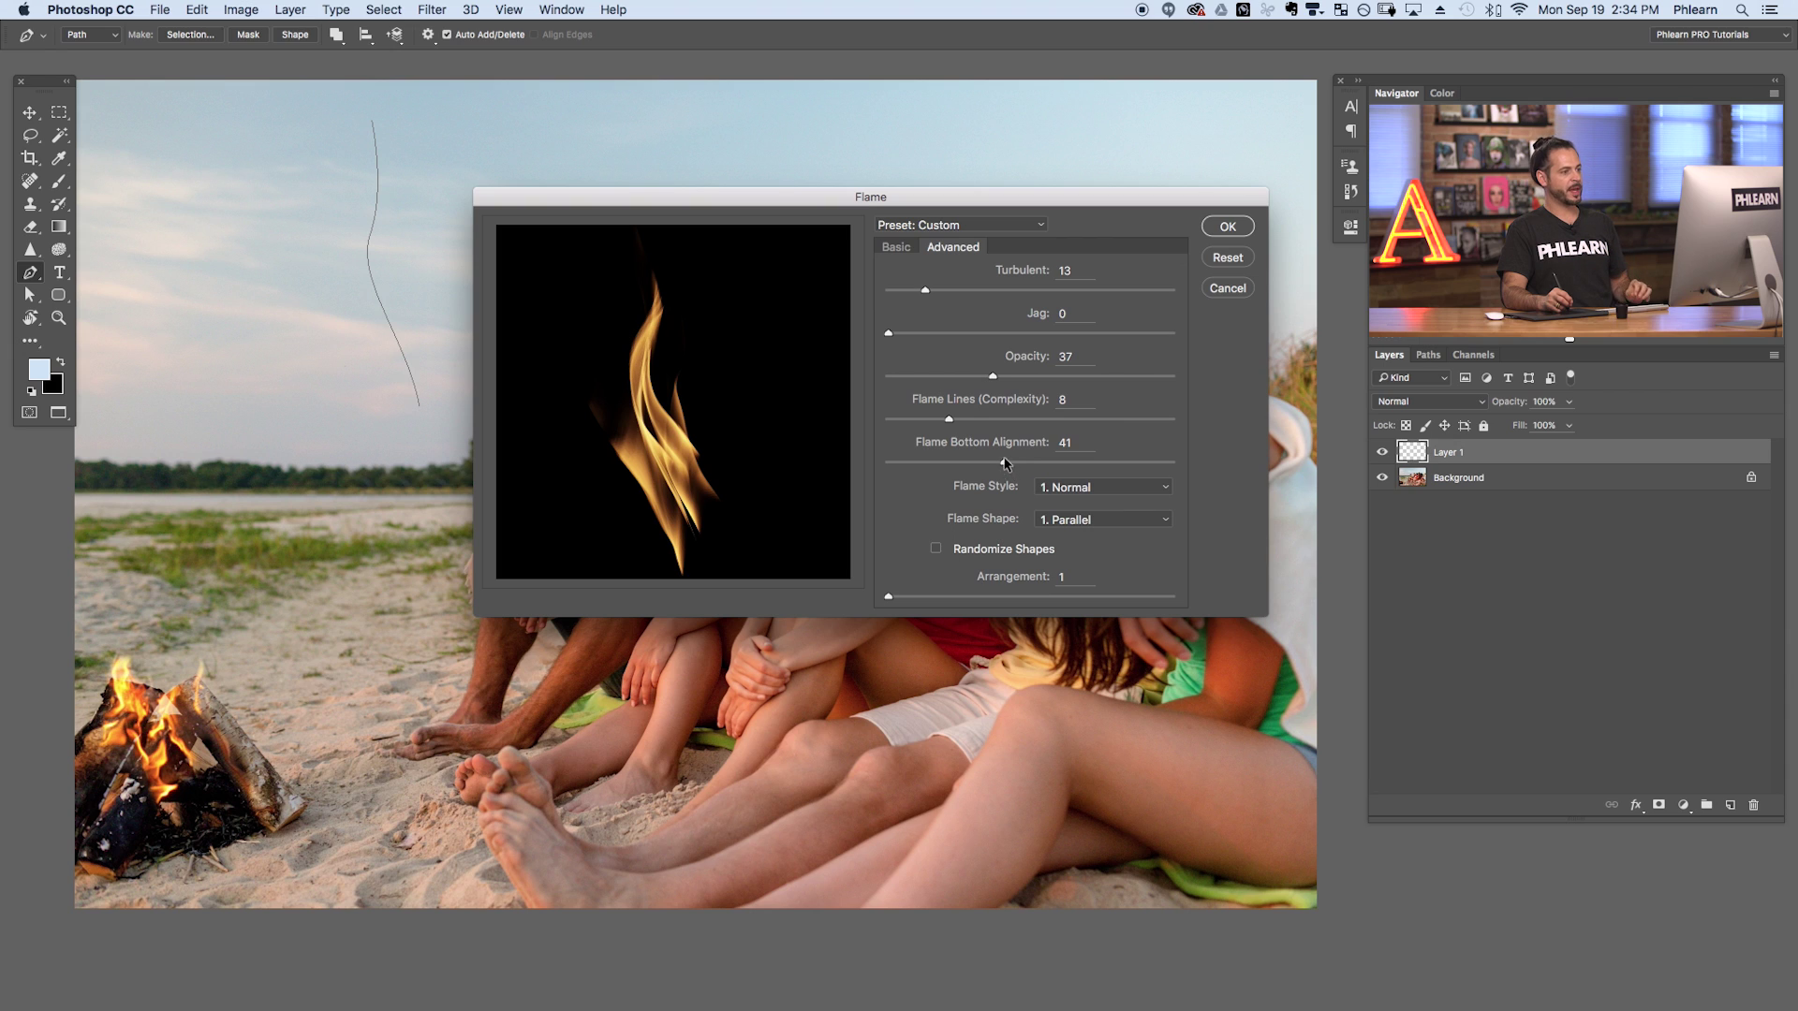
{"action": "left_click_drag", "start_coordinate": [1001, 460], "coordinate": [905, 463]}
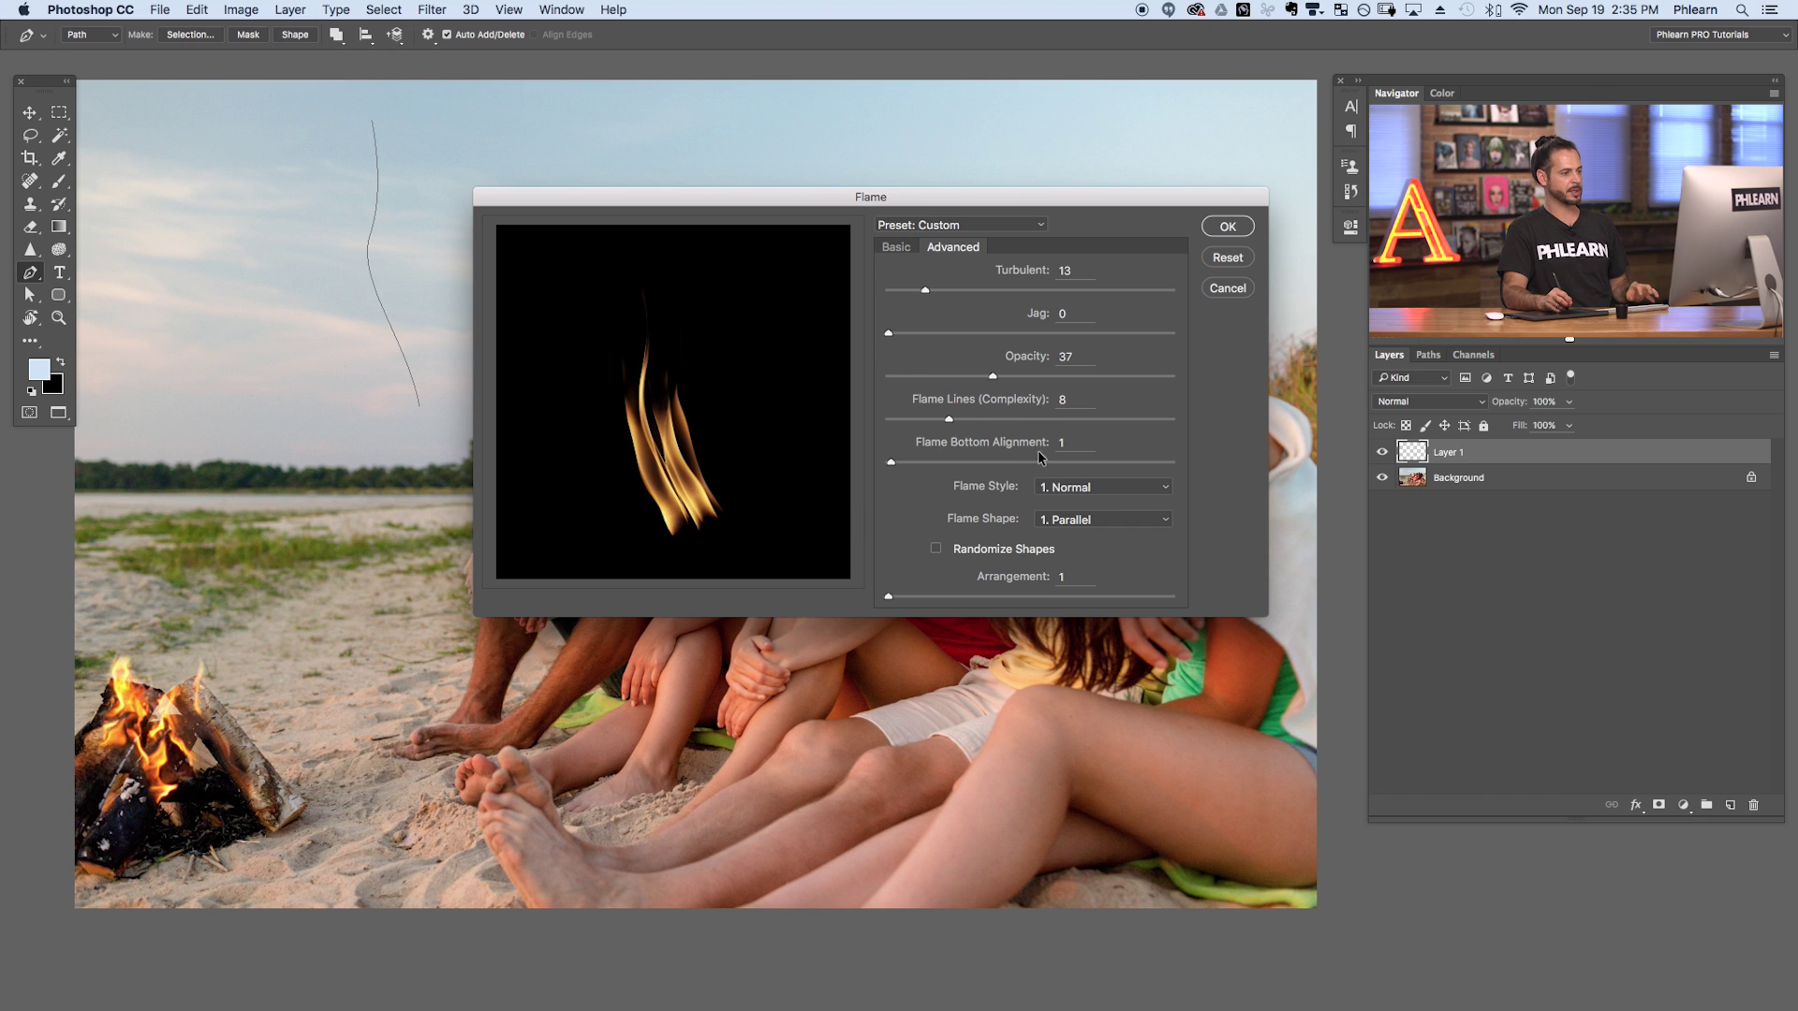
{"action": "left_click", "coordinate": [1099, 462]}
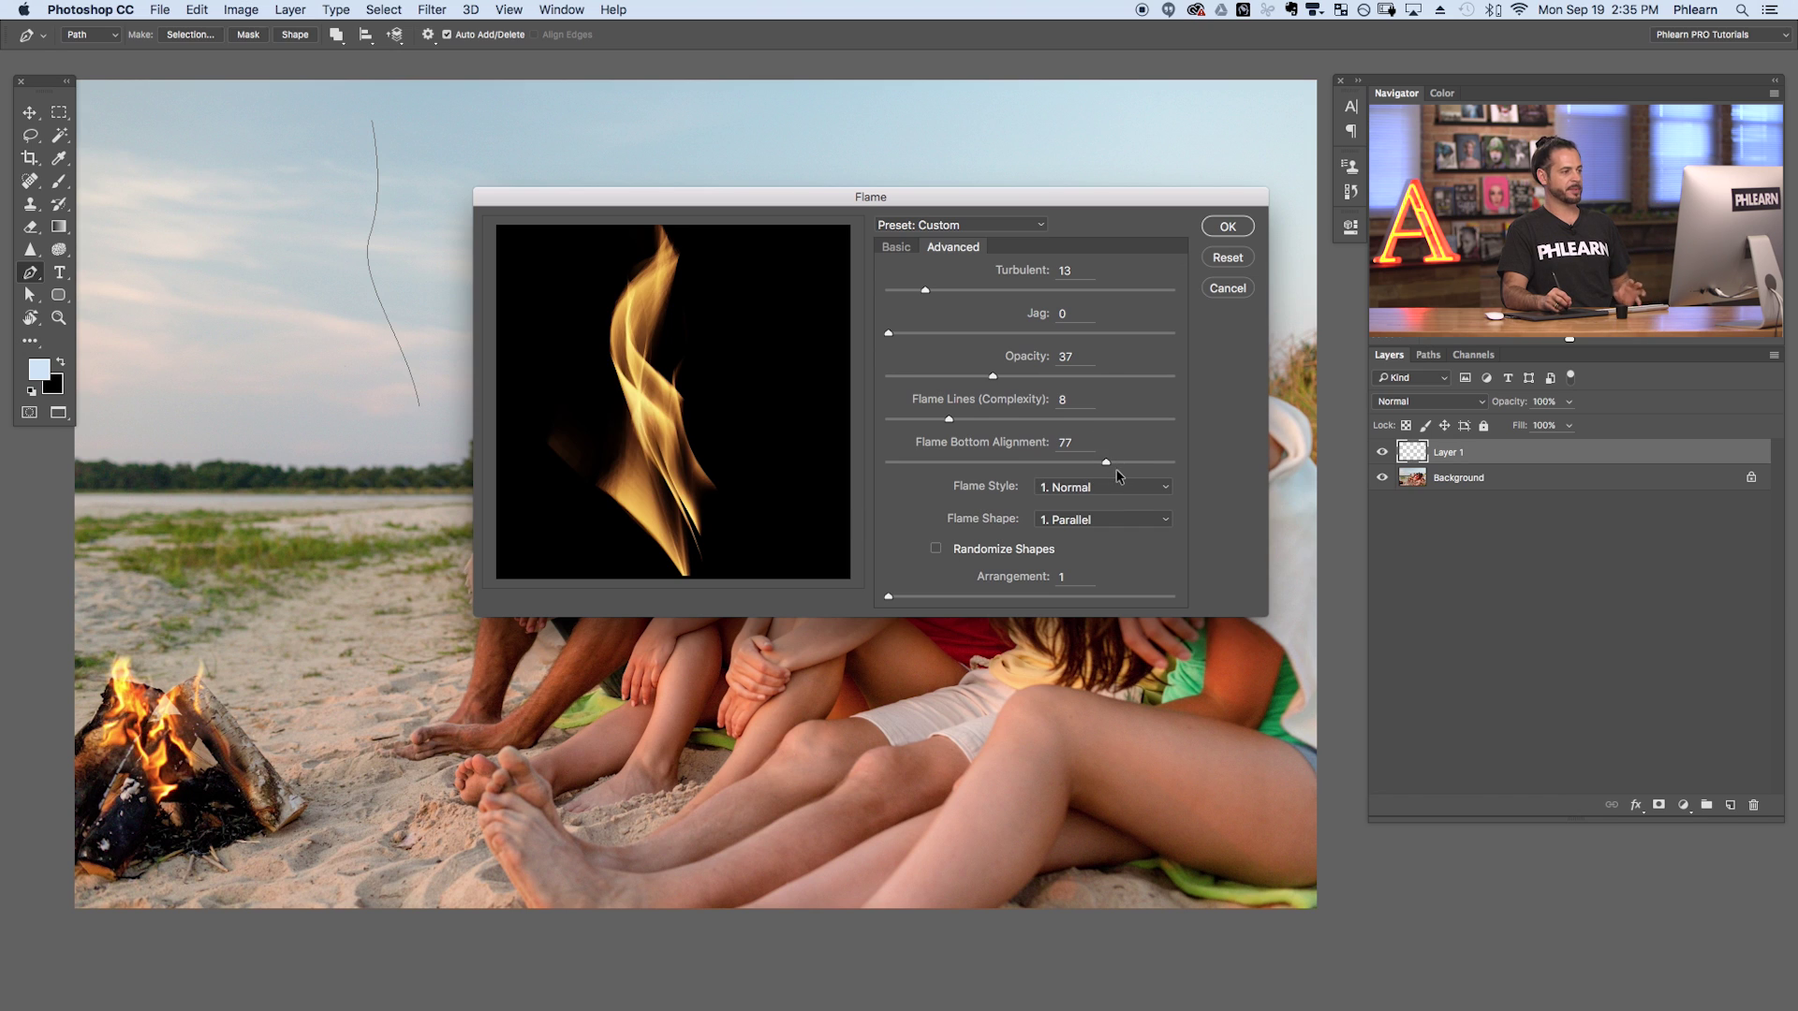
{"action": "left_click", "coordinate": [918, 461]}
{"action": "left_click_drag", "start_coordinate": [921, 461], "coordinate": [942, 462]}
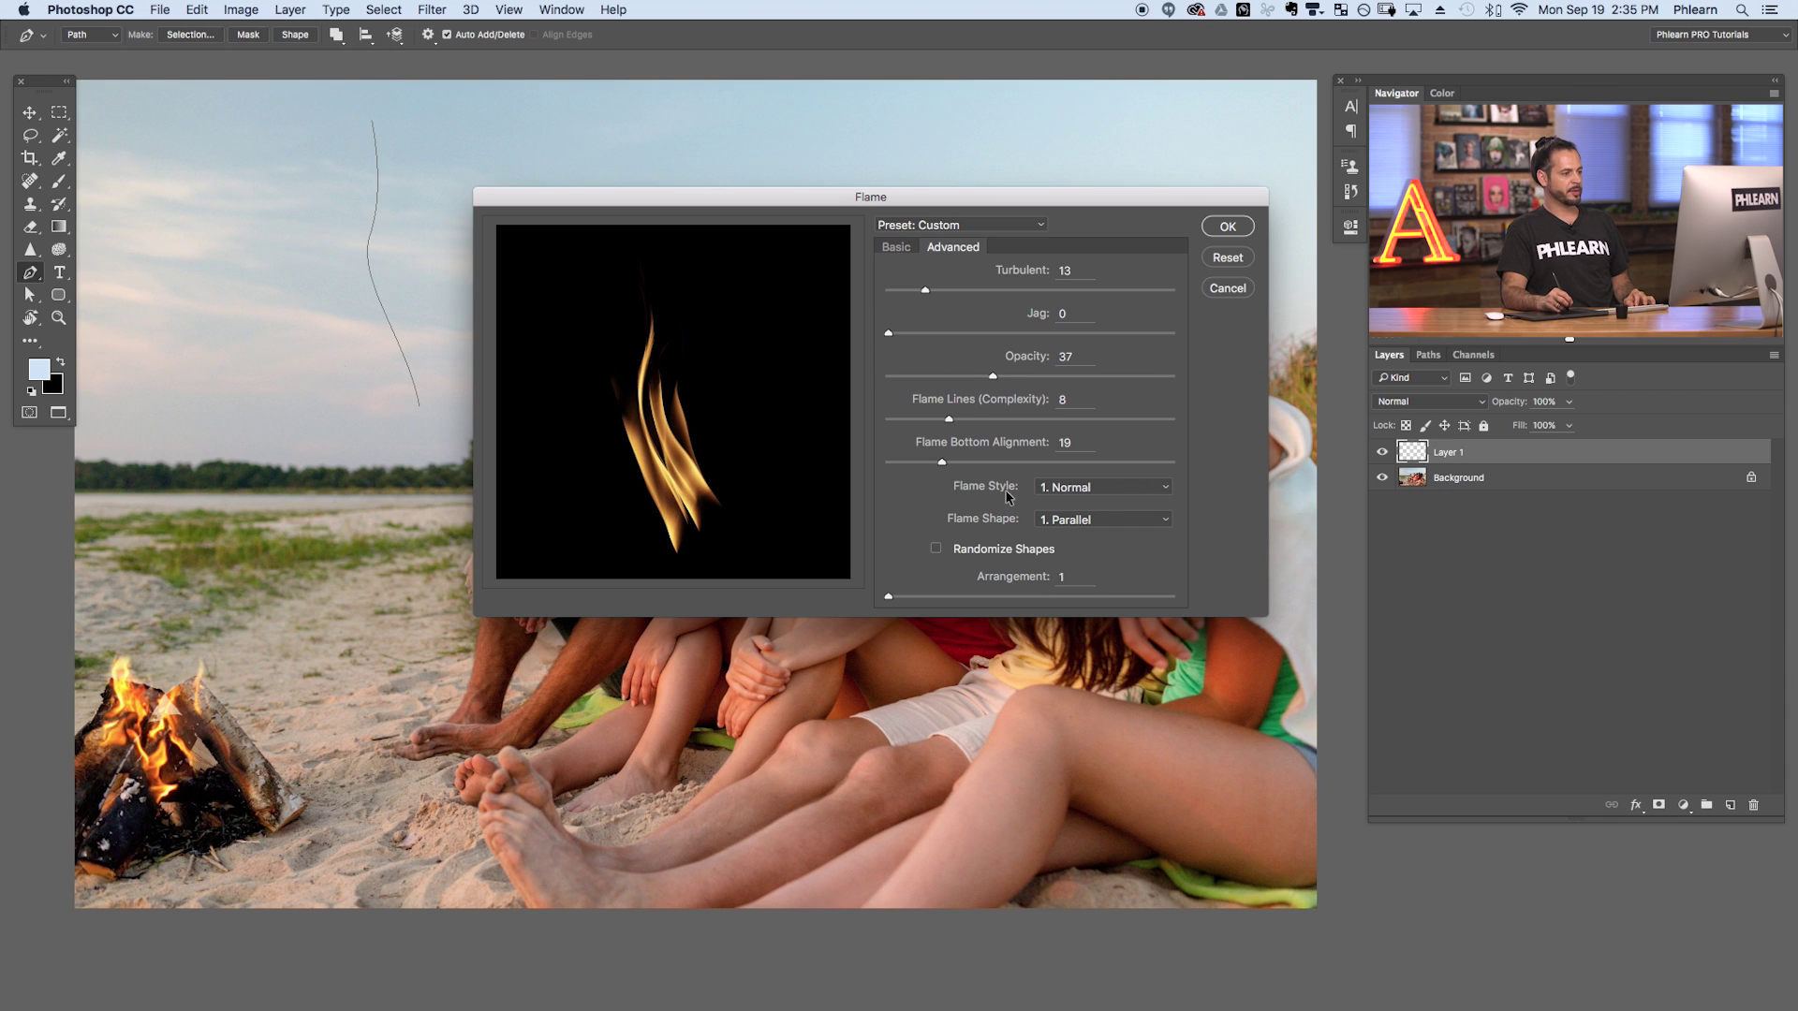
Try the Violent and Flat flame styles and return to Normal.
{"action": "left_click", "coordinate": [1109, 487]}
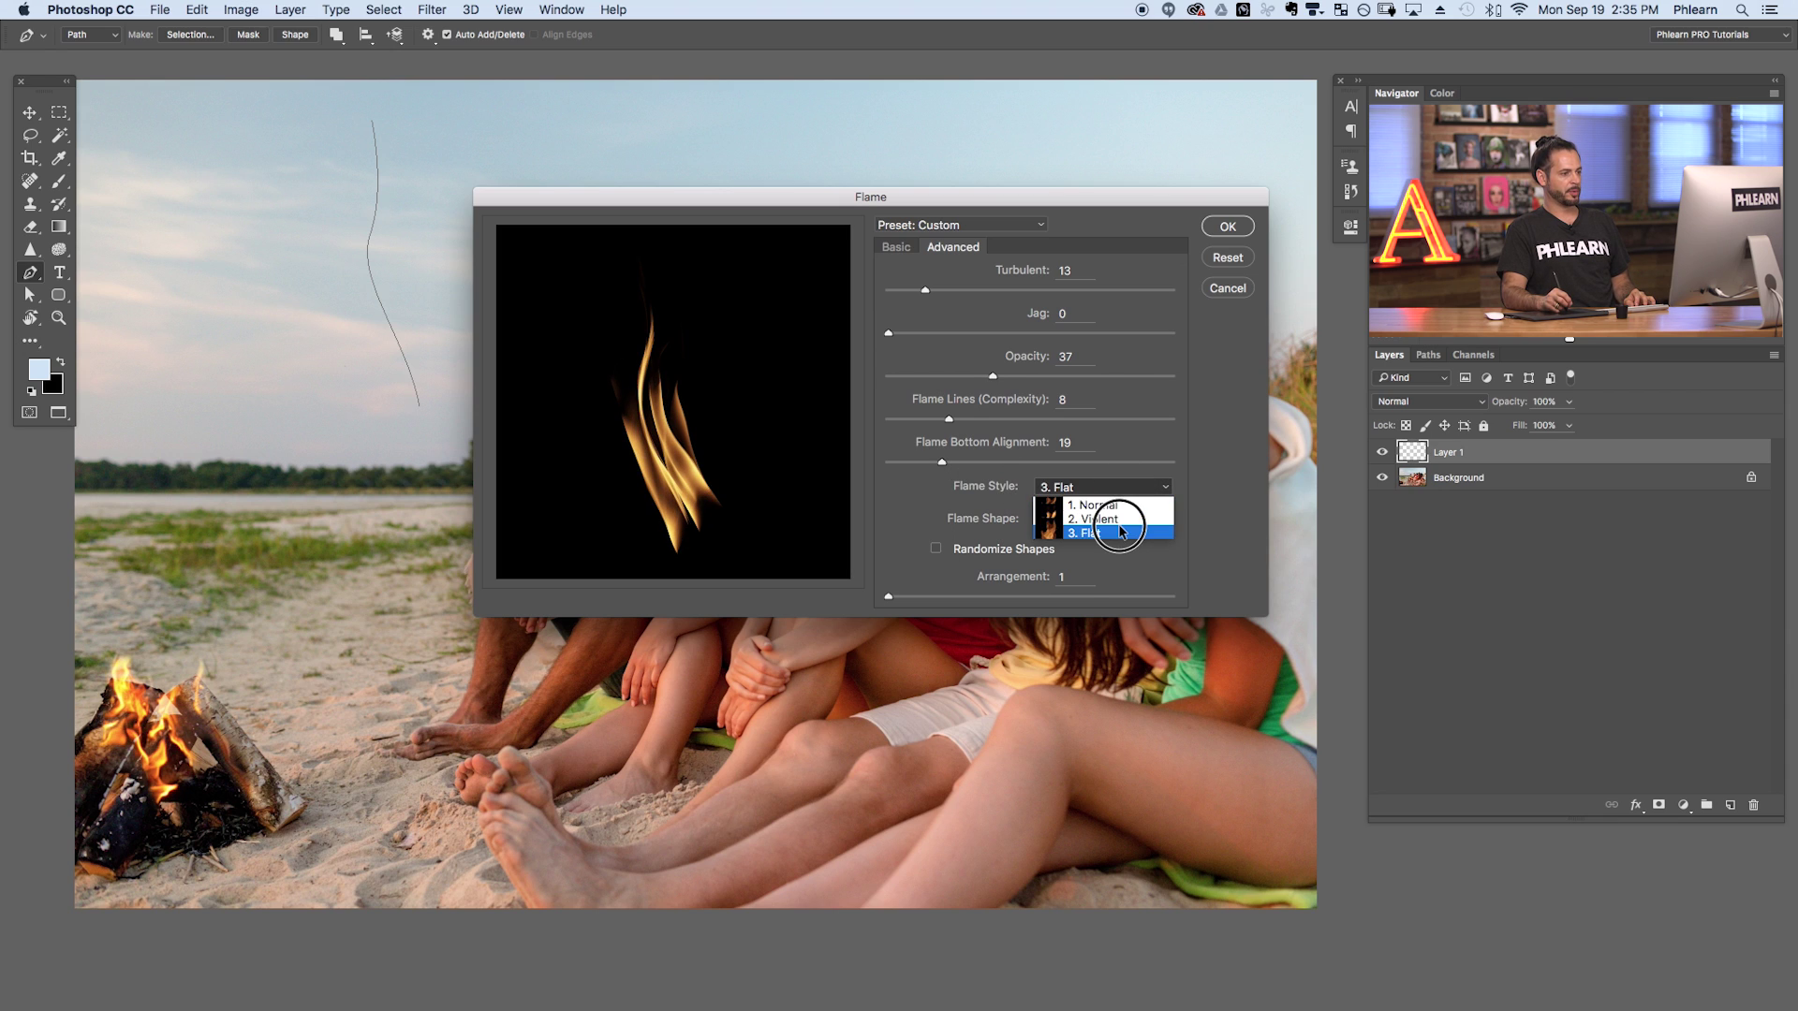
{"action": "left_click", "coordinate": [1093, 518]}
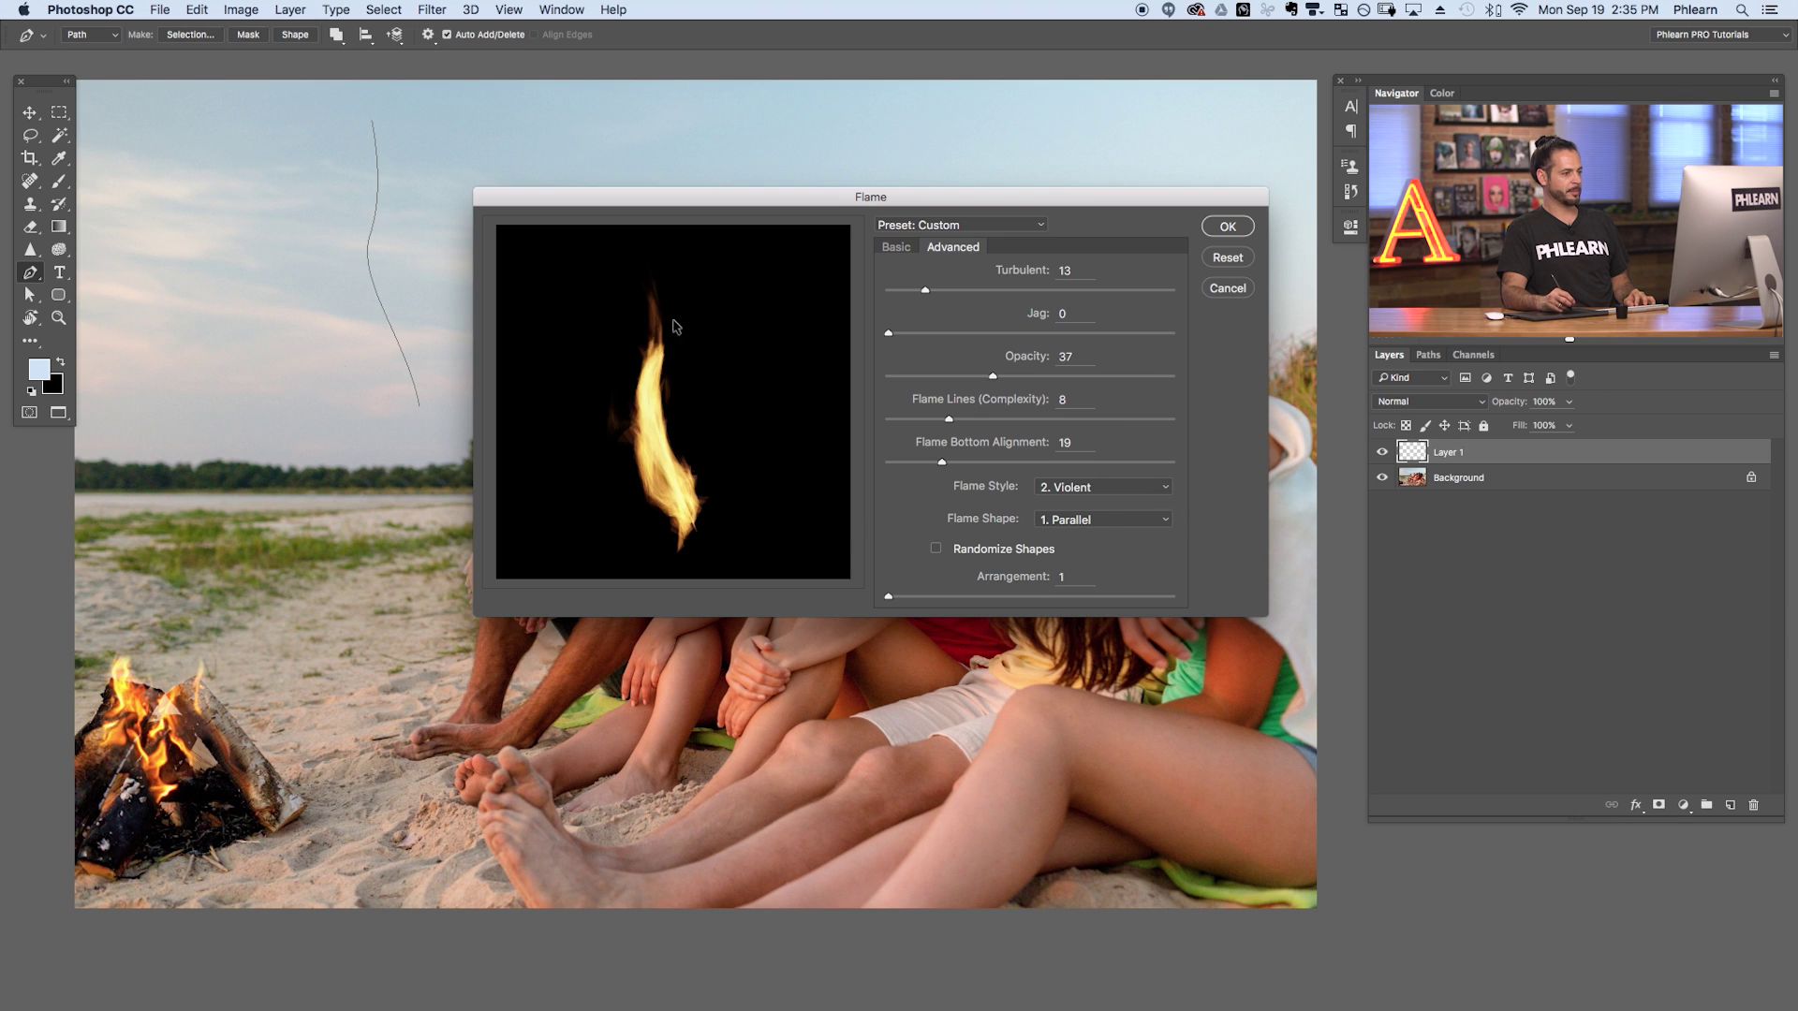
{"action": "left_click", "coordinate": [1105, 489]}
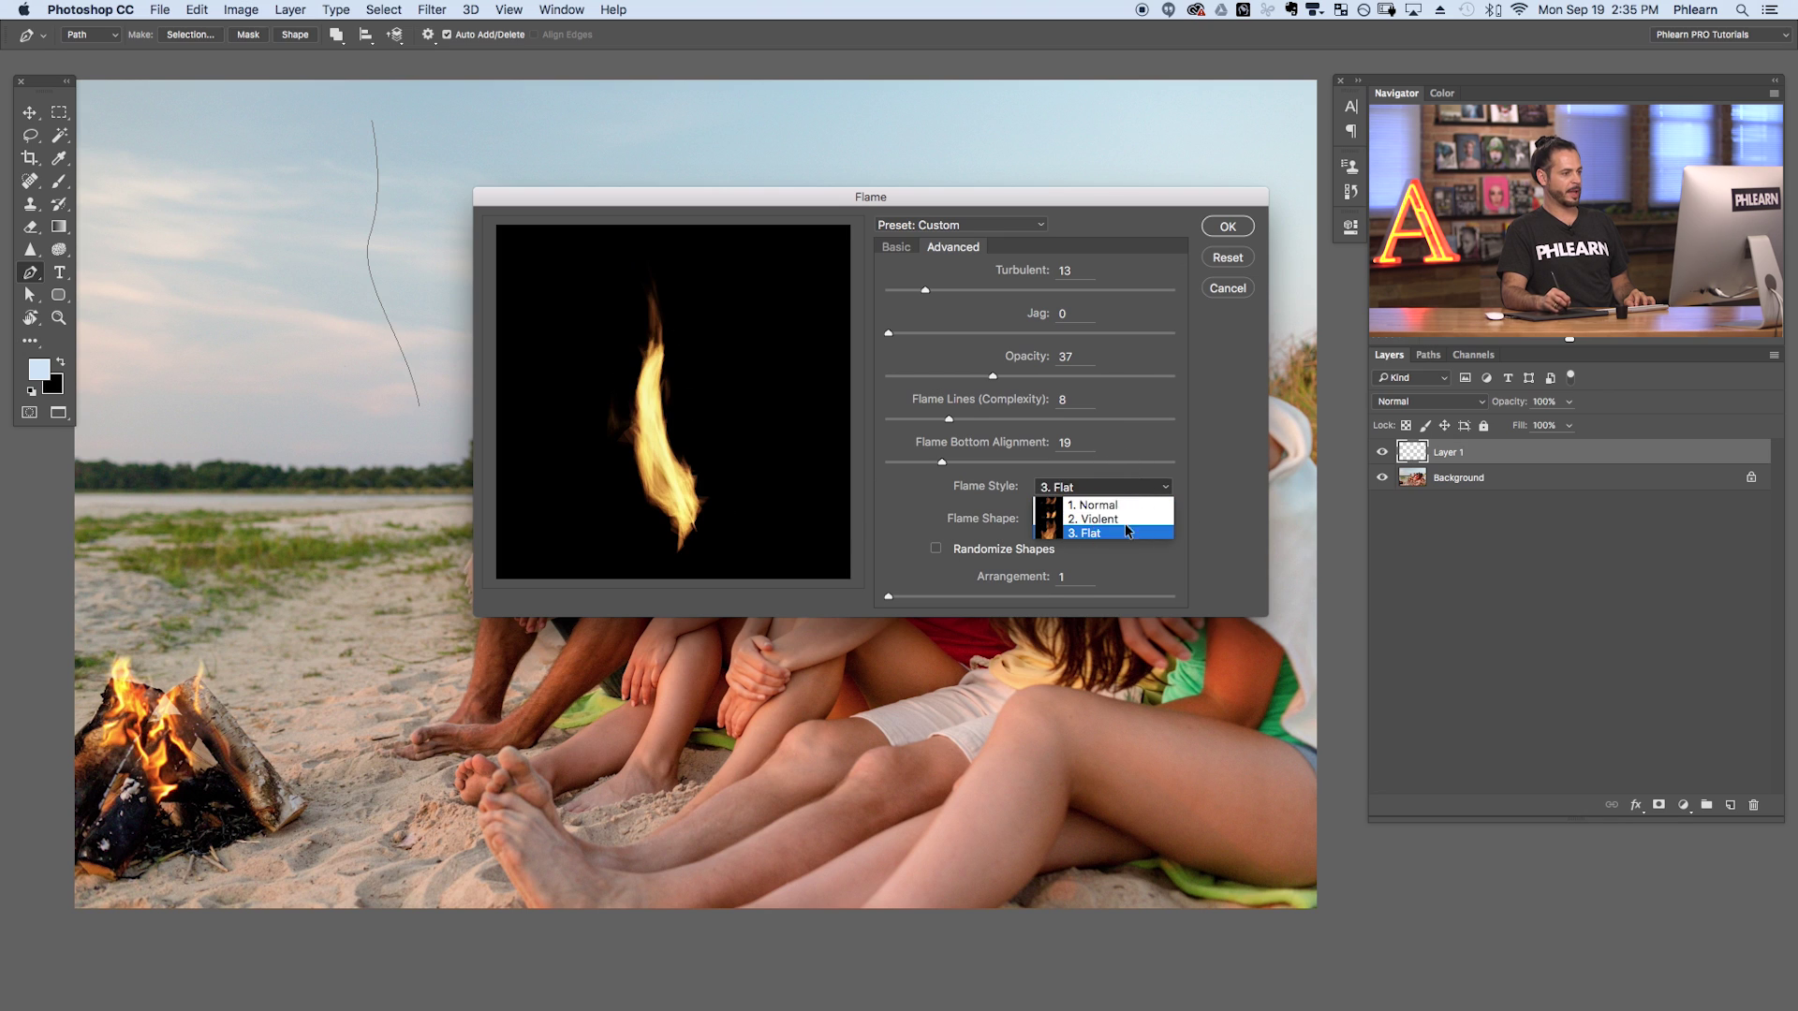
{"action": "left_click", "coordinate": [1124, 530]}
{"action": "left_click", "coordinate": [1142, 489]}
{"action": "left_click", "coordinate": [1152, 507]}
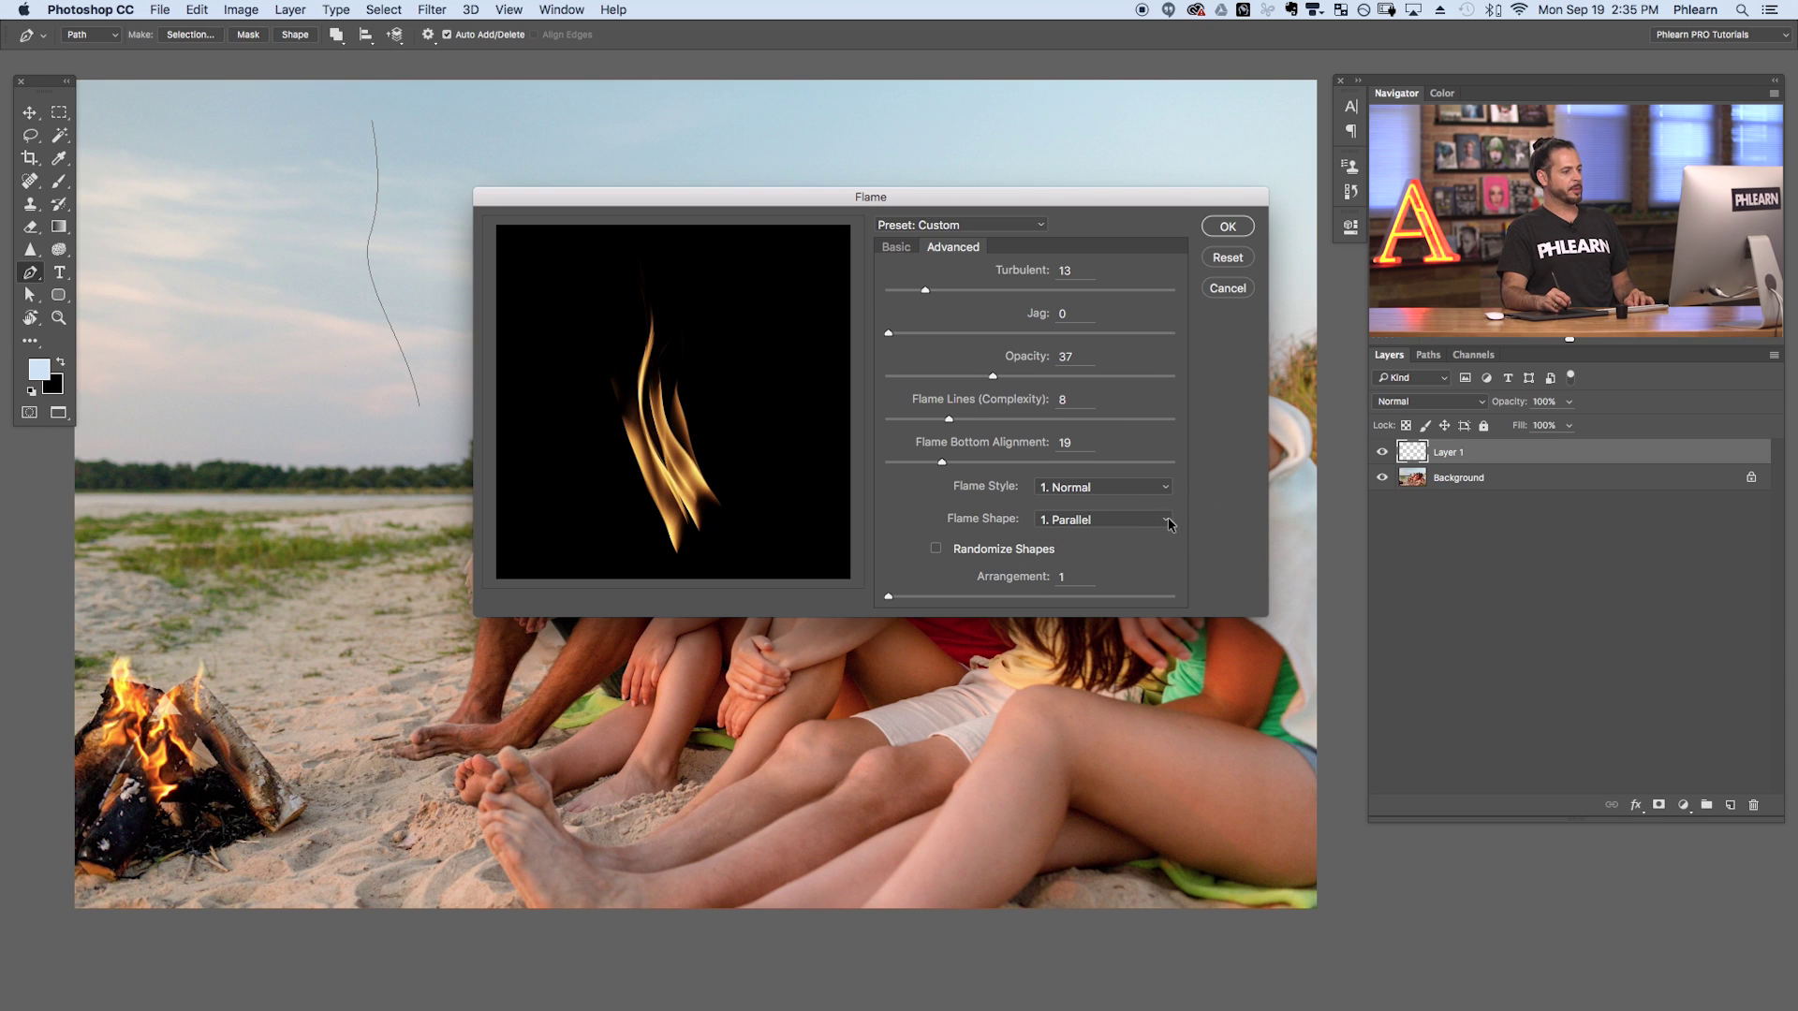
Try the To The Center, Spread, Oval and Pointing flame shapes and return to Parallel.
{"action": "left_click", "coordinate": [1067, 520]}
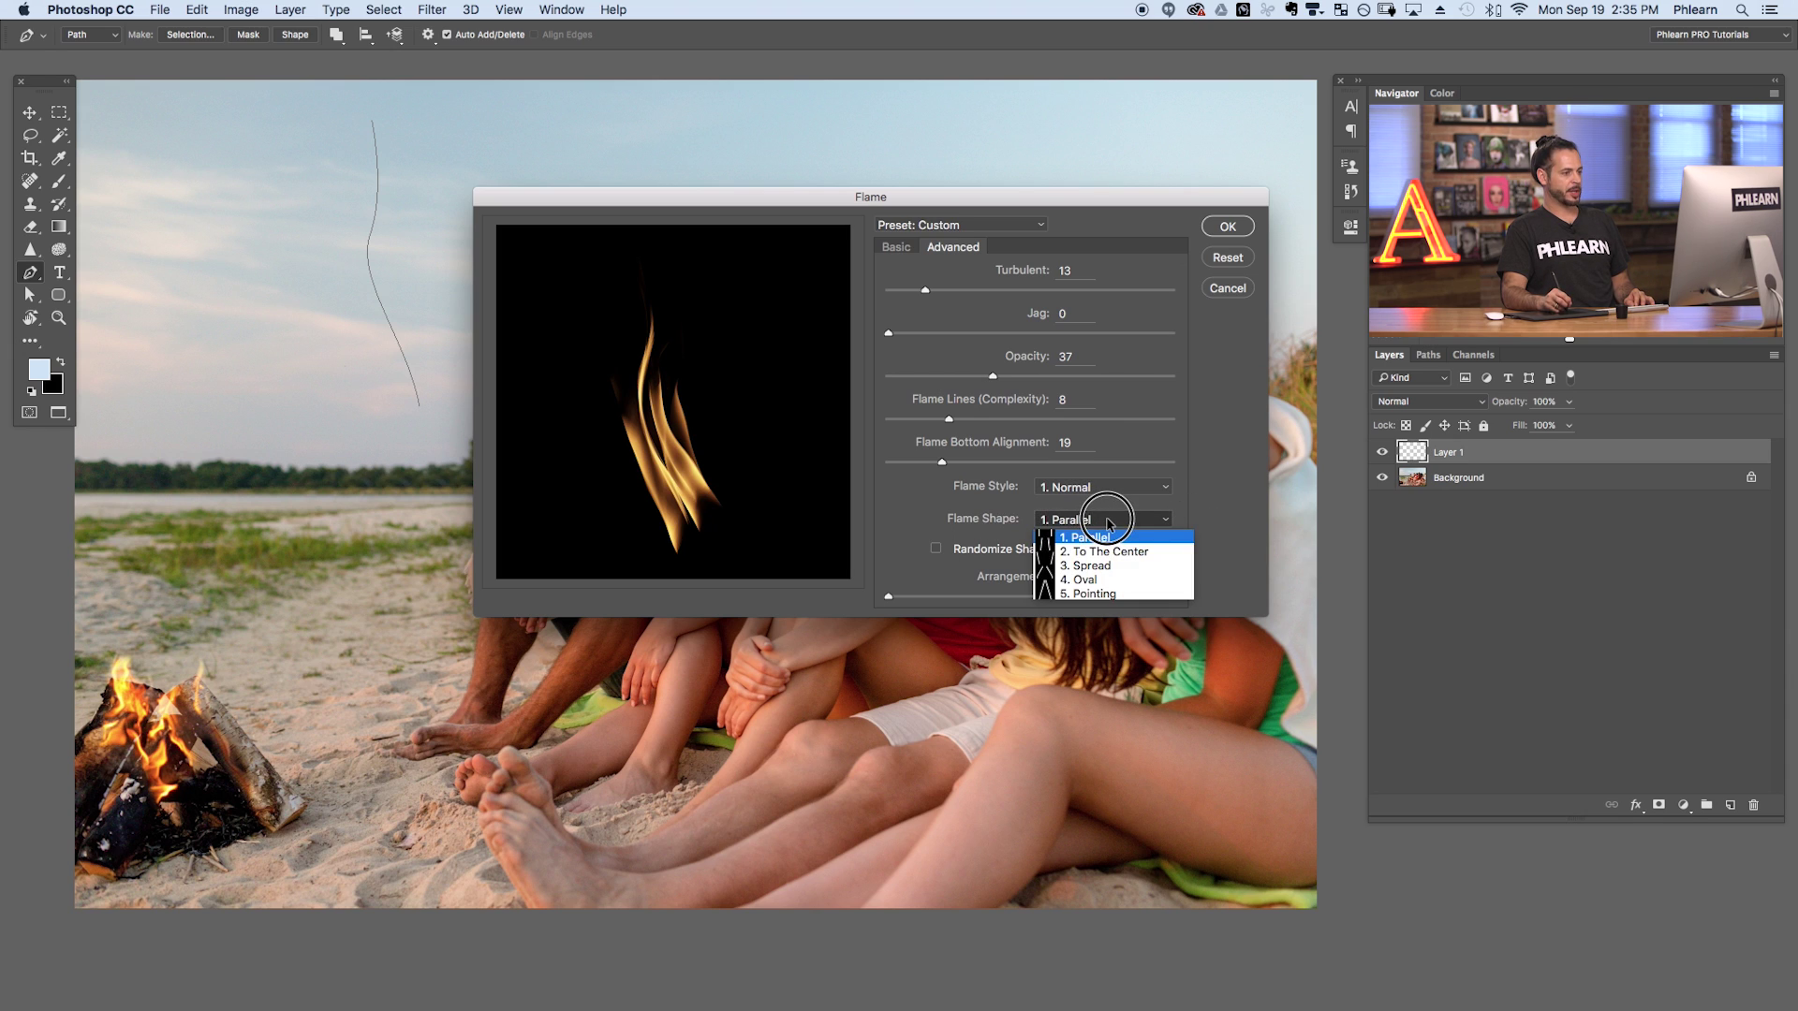
{"action": "left_click", "coordinate": [1154, 549]}
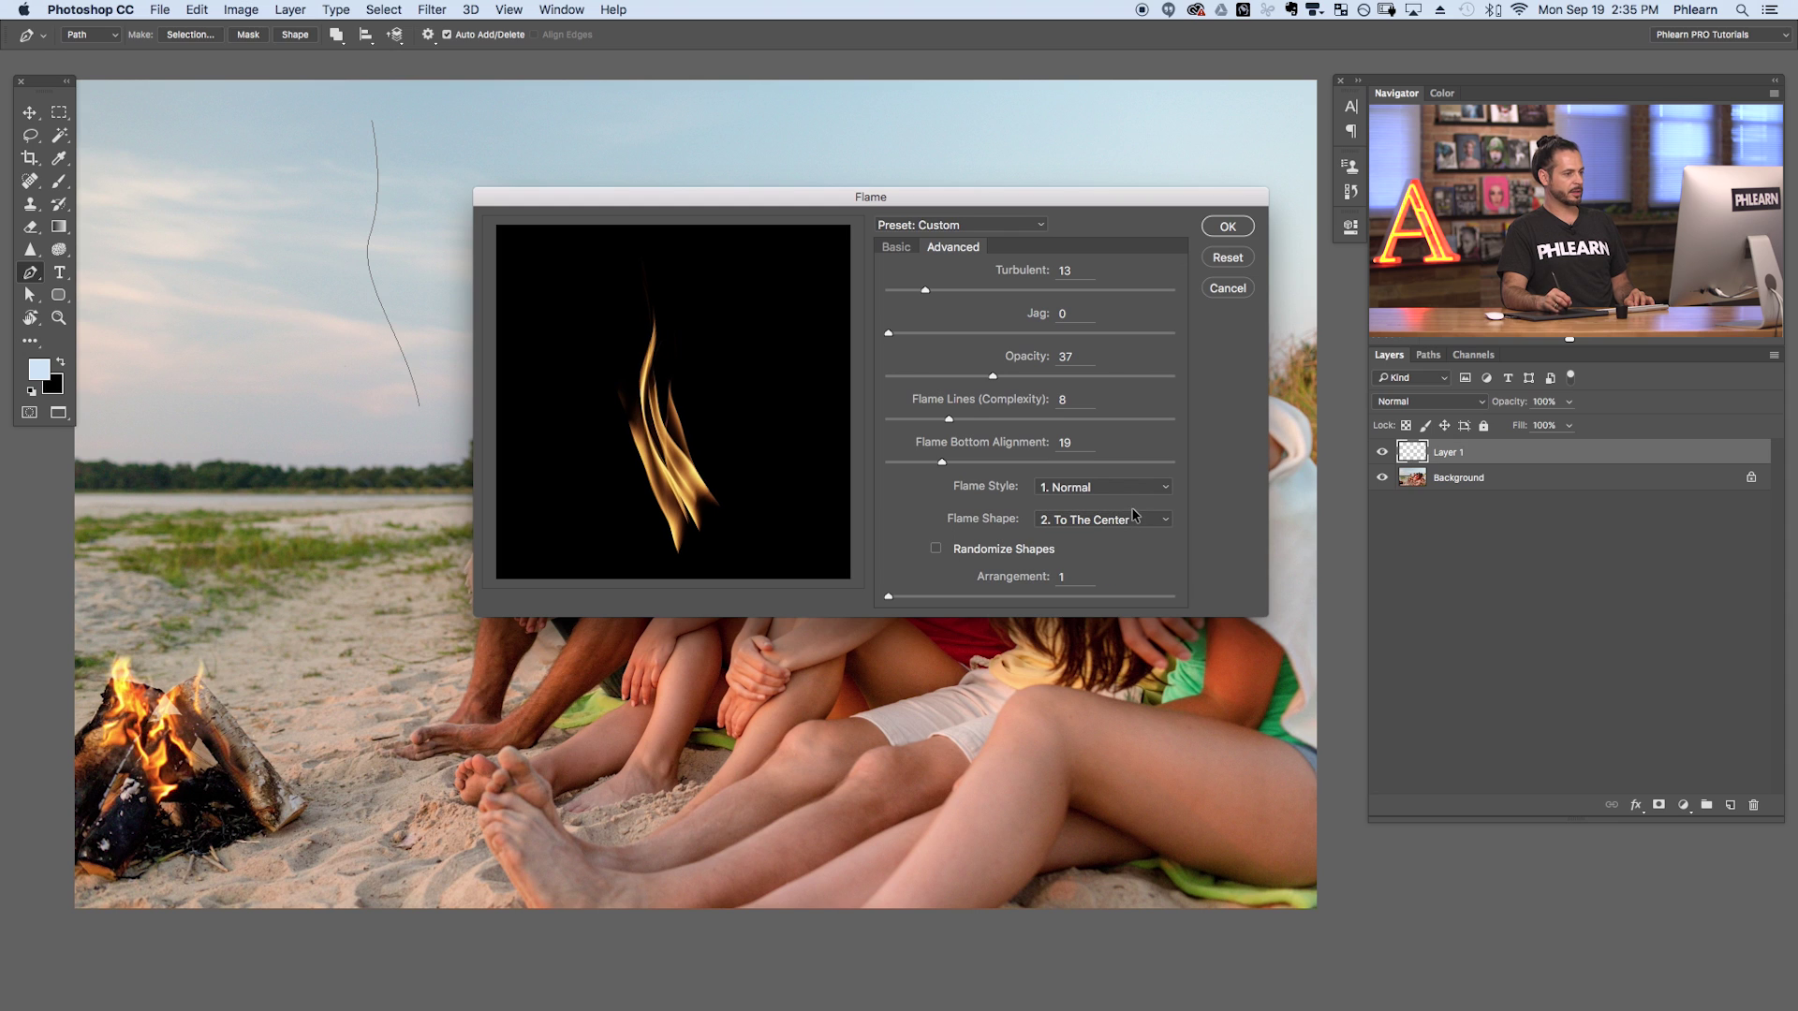
{"action": "left_click", "coordinate": [1131, 519]}
{"action": "left_click", "coordinate": [1130, 545]}
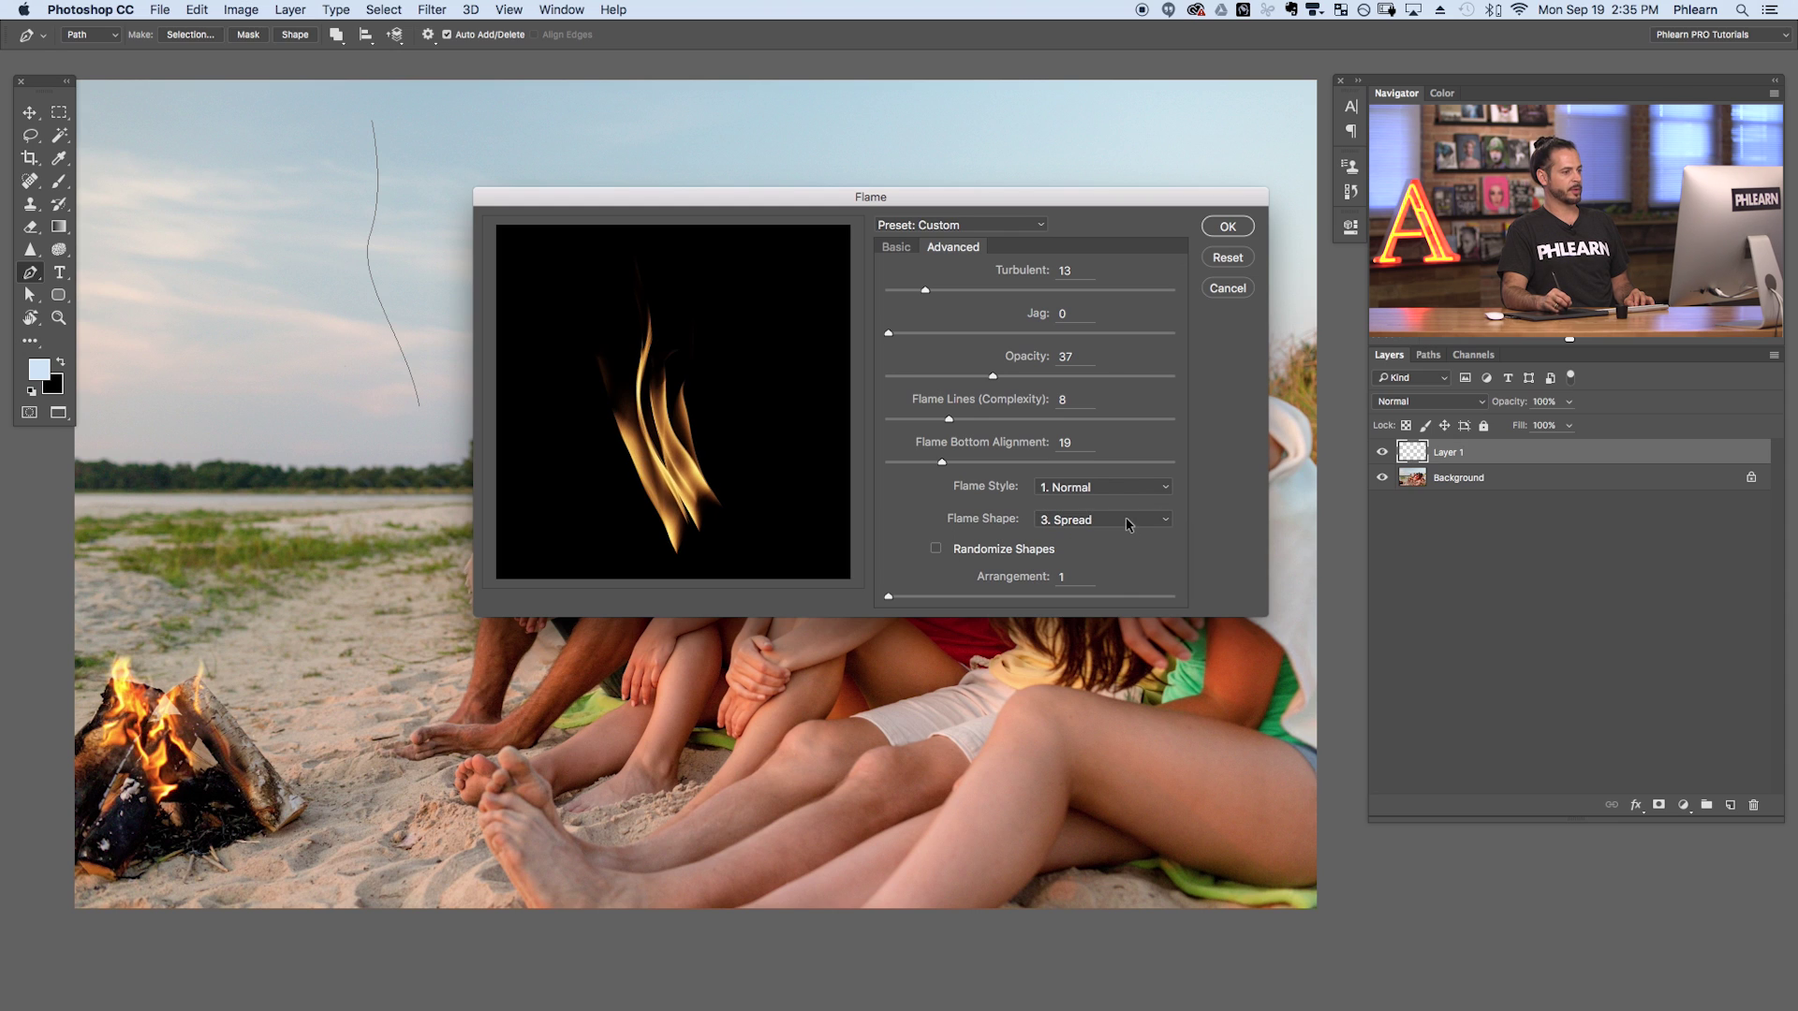
{"action": "left_click", "coordinate": [1129, 520]}
{"action": "left_click", "coordinate": [1133, 569]}
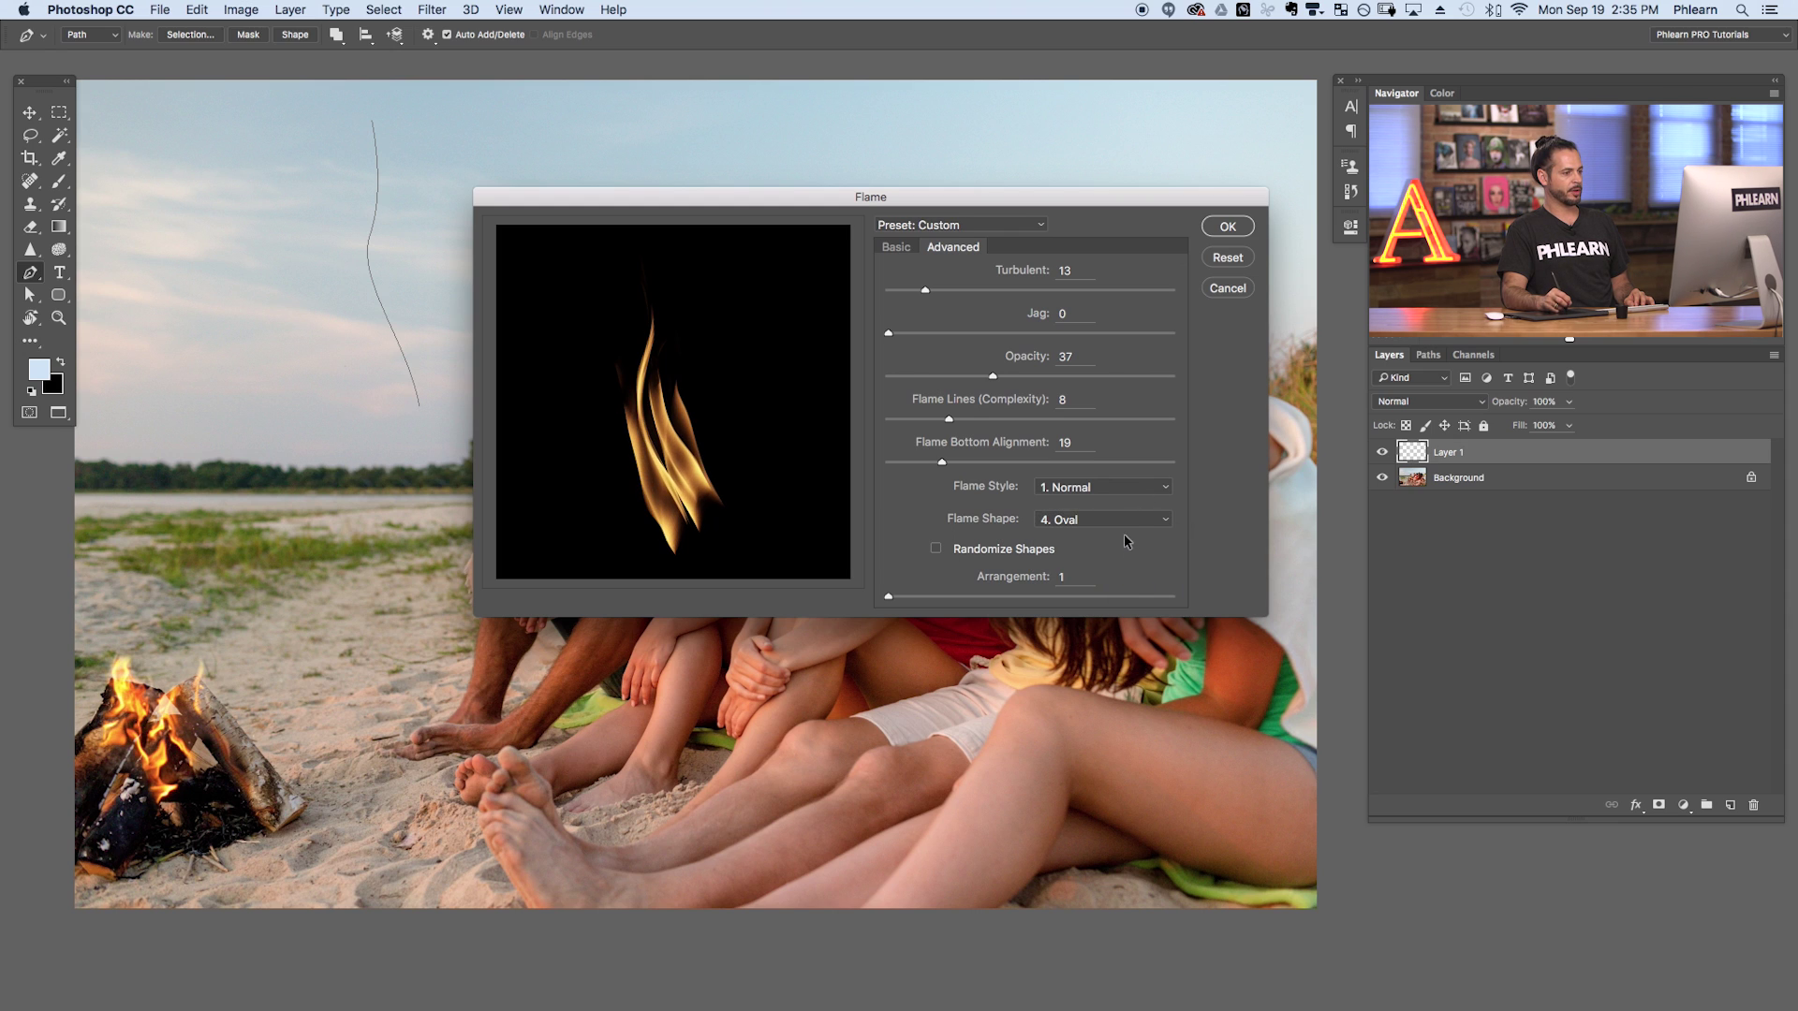
{"action": "left_click", "coordinate": [1119, 520]}
{"action": "left_click", "coordinate": [1120, 582]}
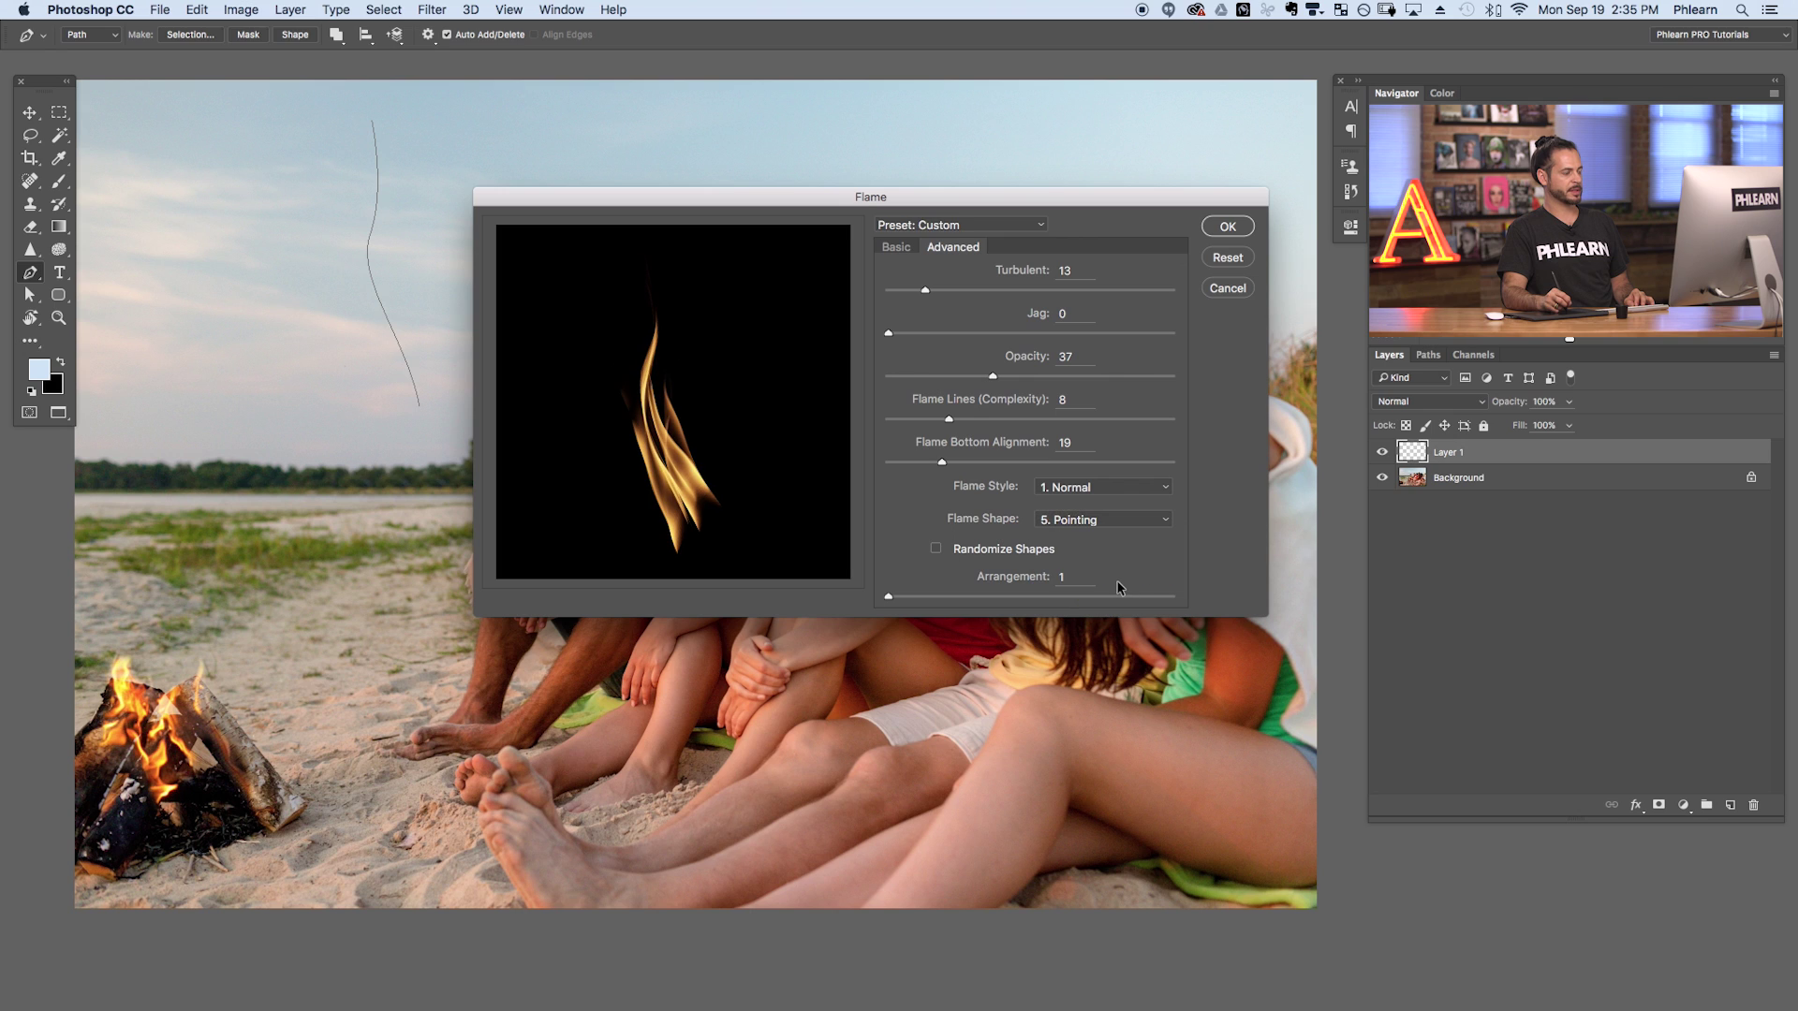
{"action": "left_click", "coordinate": [1086, 521]}
{"action": "left_click", "coordinate": [1139, 526]}
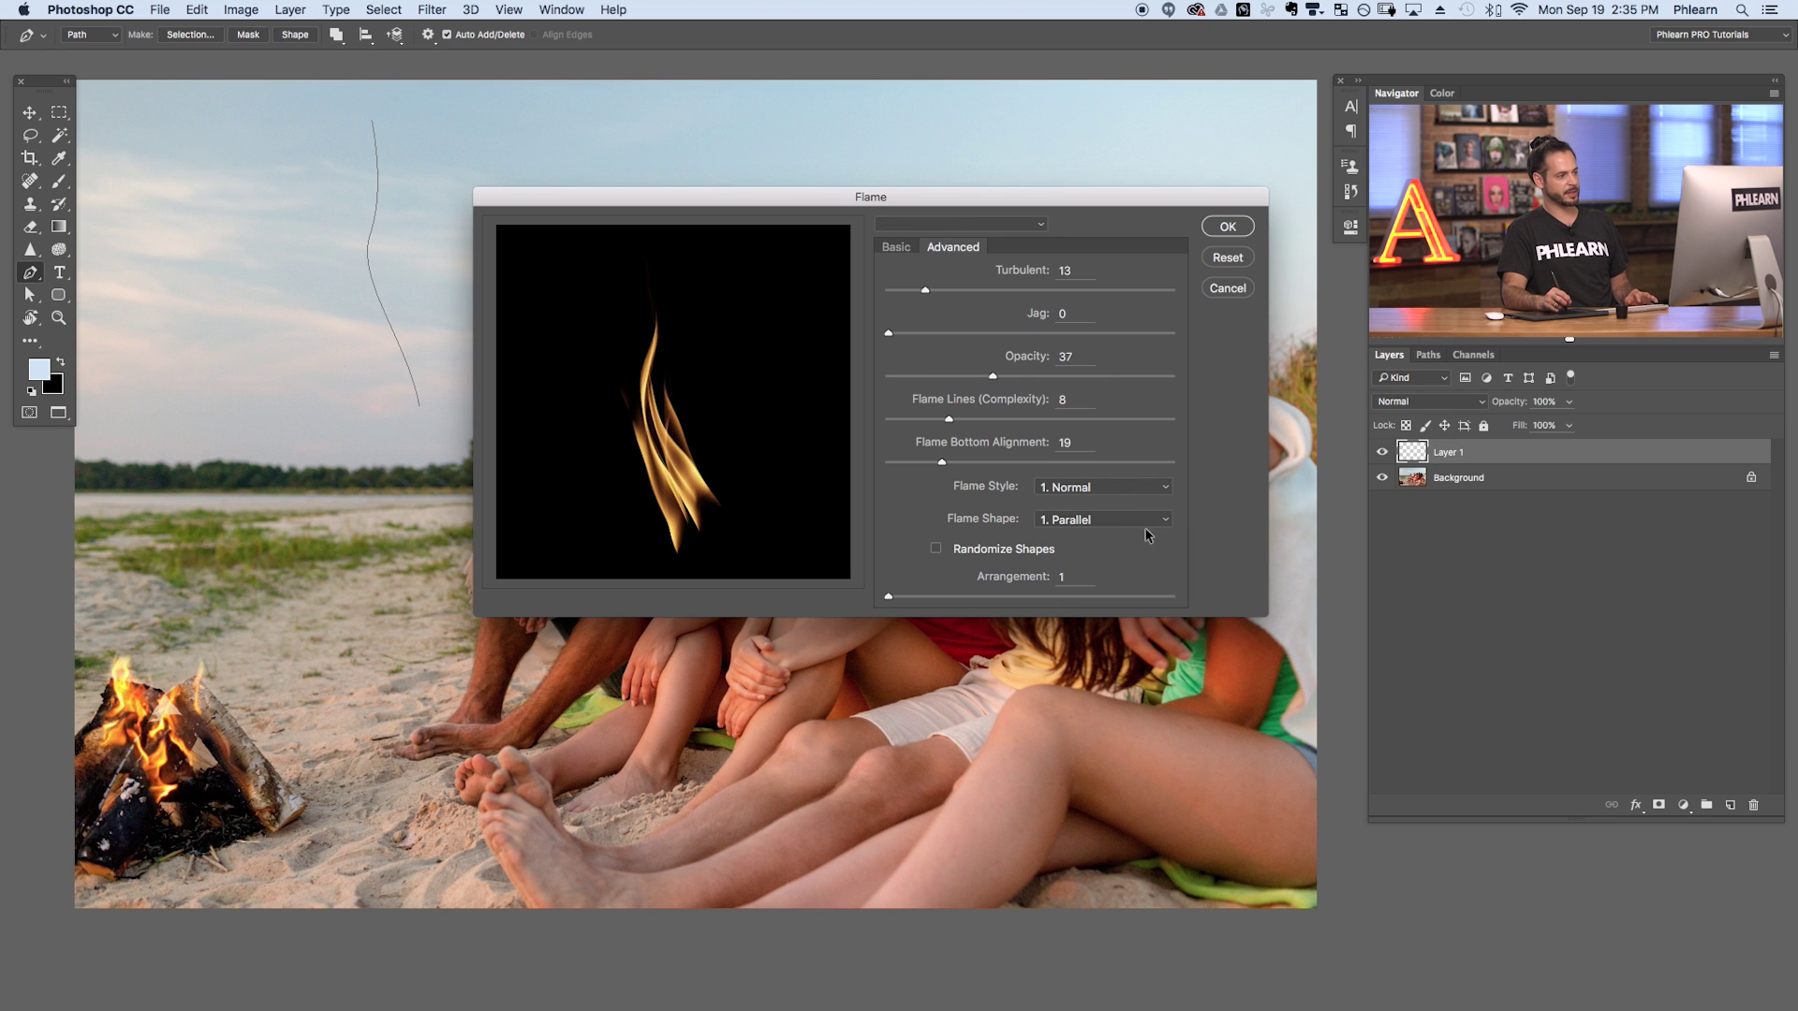
Set the flame shape to Pointing, and preview Randomize Shapes before turning it back off.
{"action": "left_click", "coordinate": [1115, 521]}
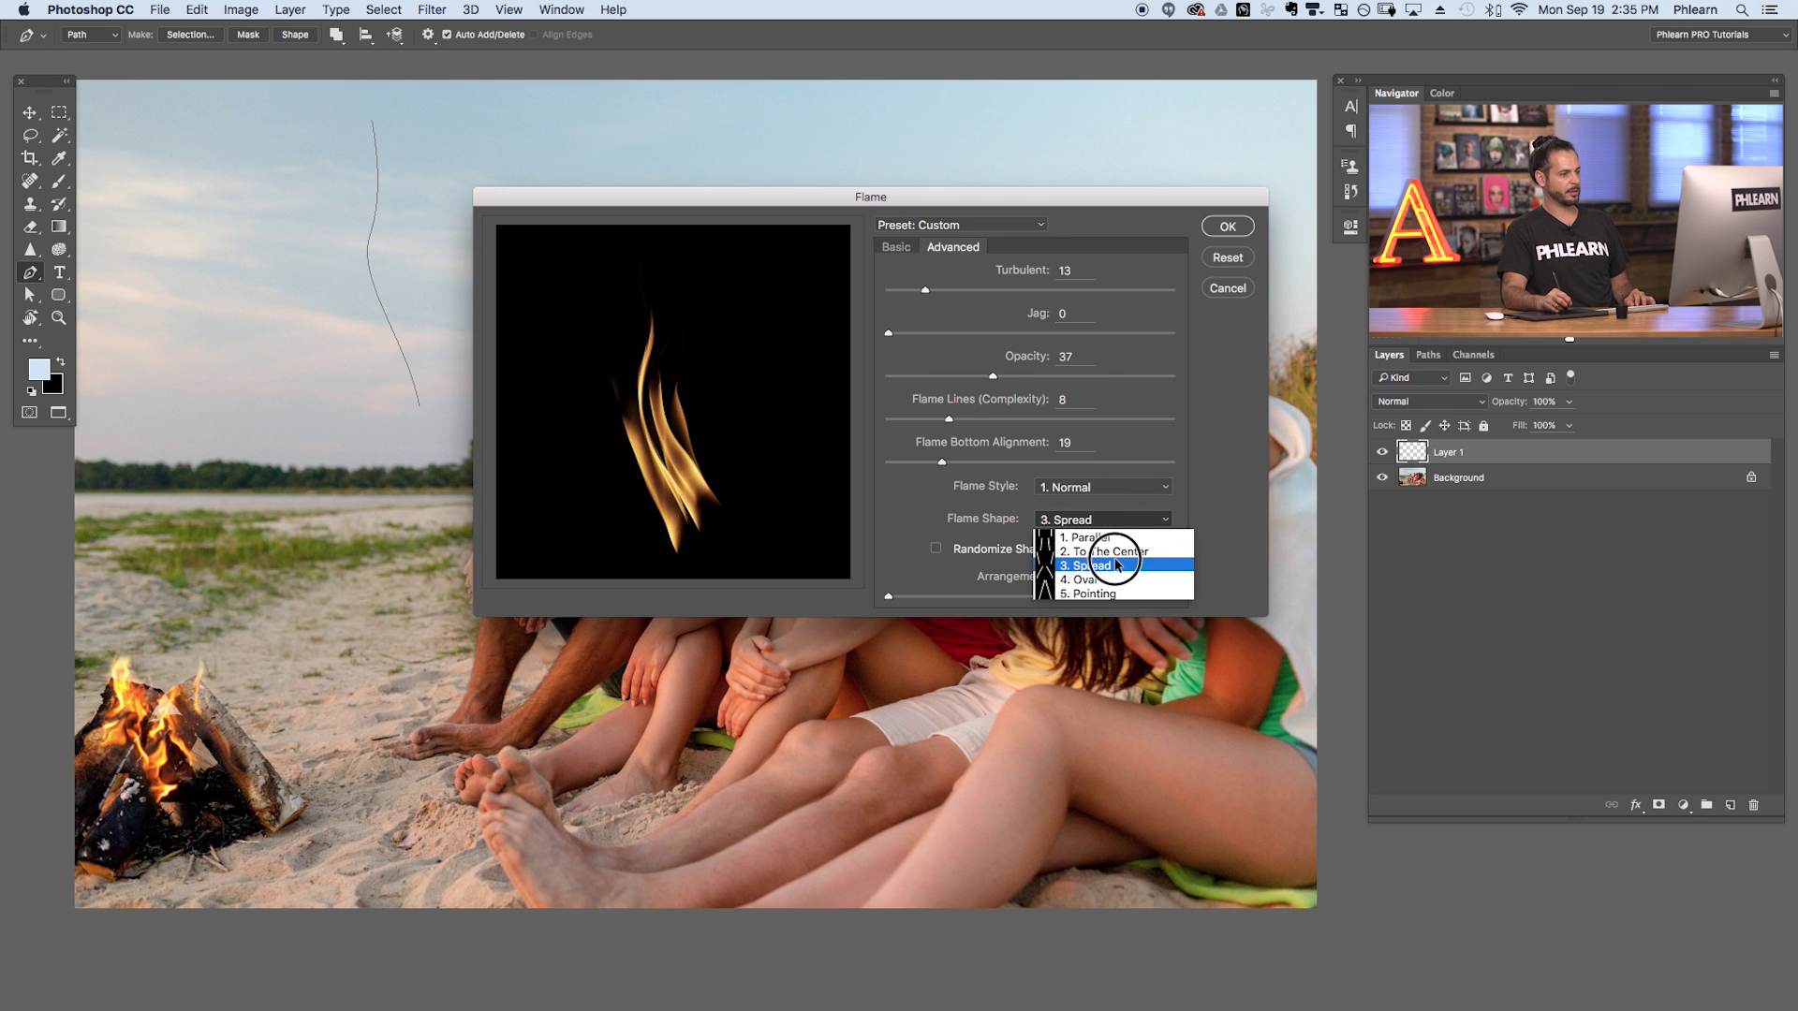
{"action": "left_click", "coordinate": [1121, 591]}
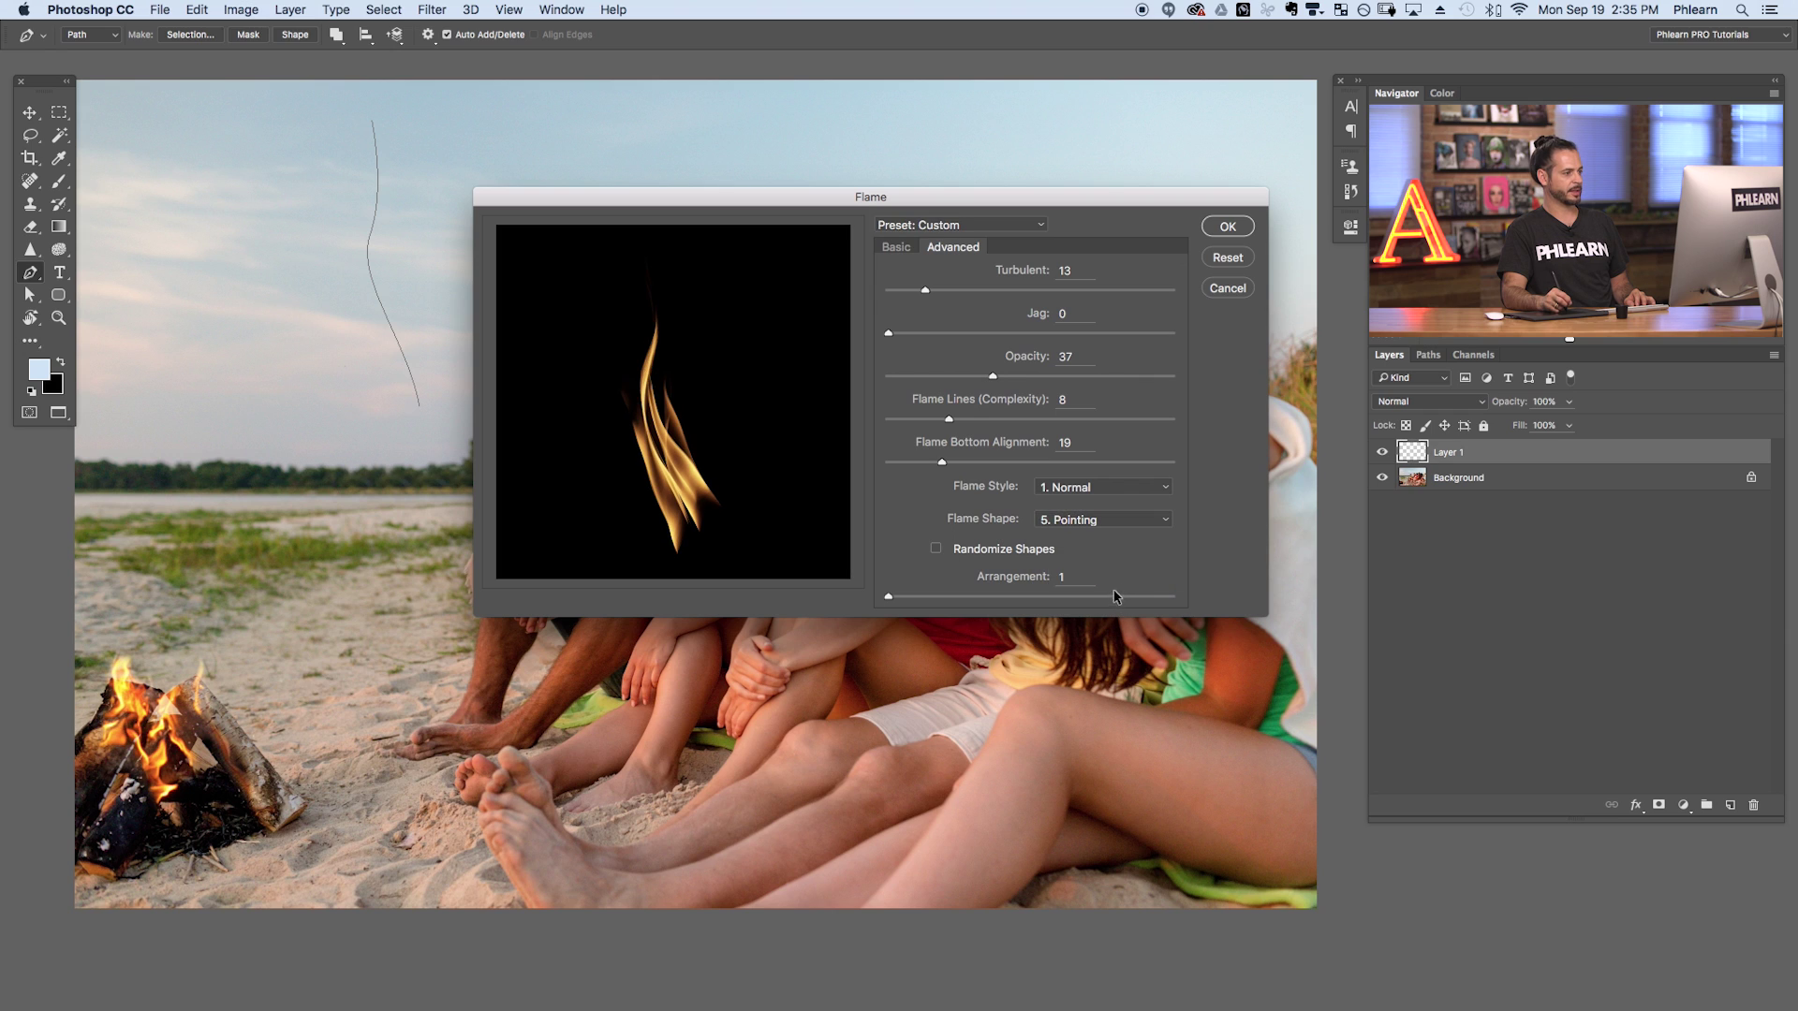
{"action": "left_click", "coordinate": [972, 552]}
{"action": "left_click", "coordinate": [910, 595]}
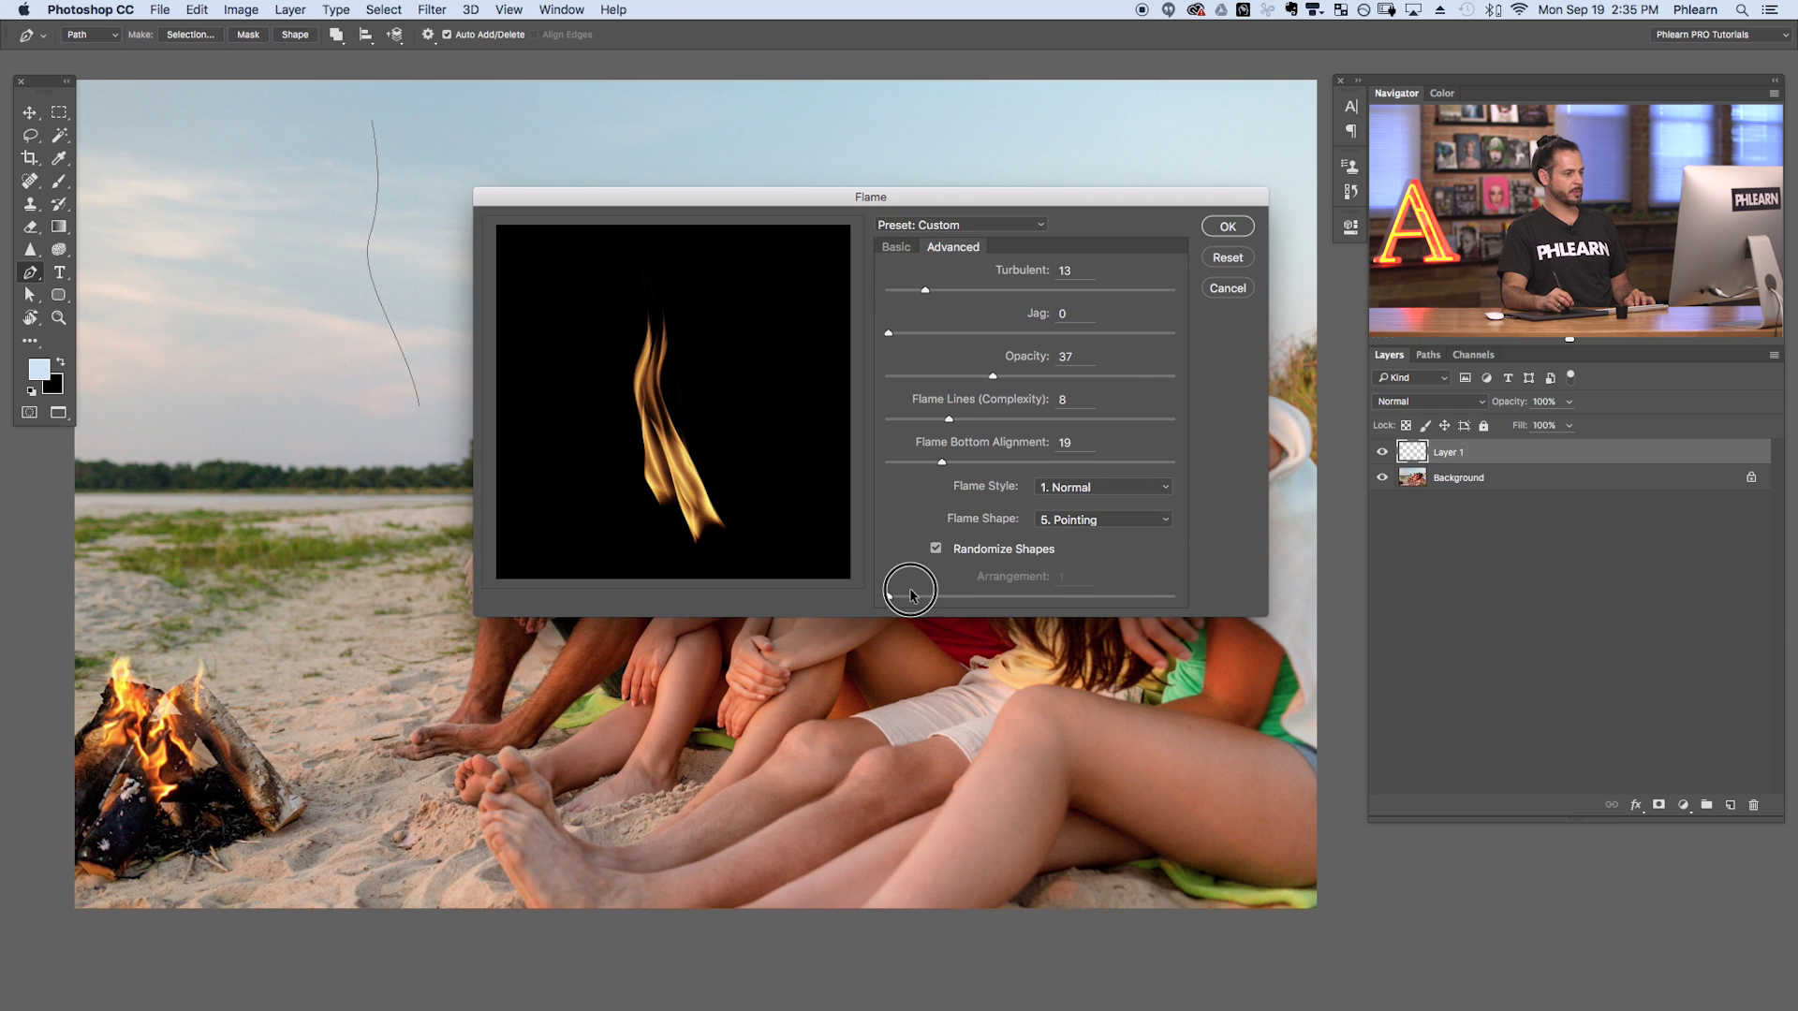
{"action": "left_click", "coordinate": [943, 547]}
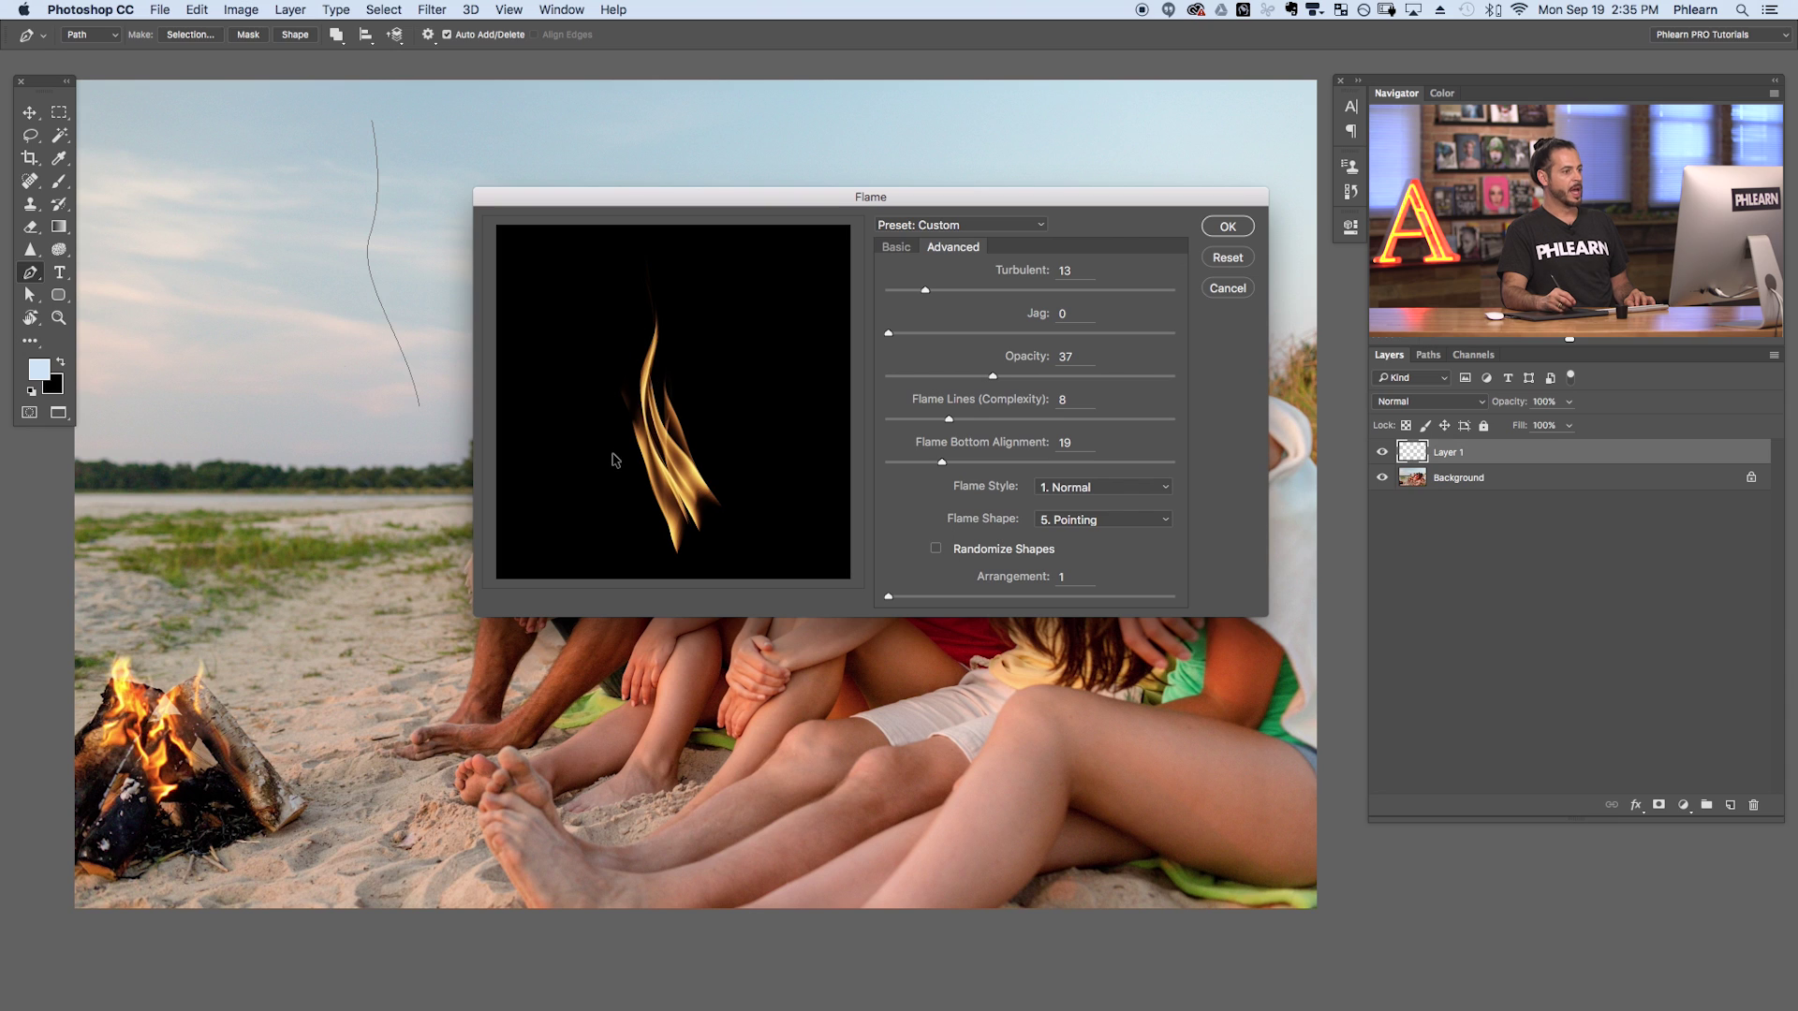
Save the current flame settings as a preset named Flame1.
{"action": "left_click", "coordinate": [994, 226]}
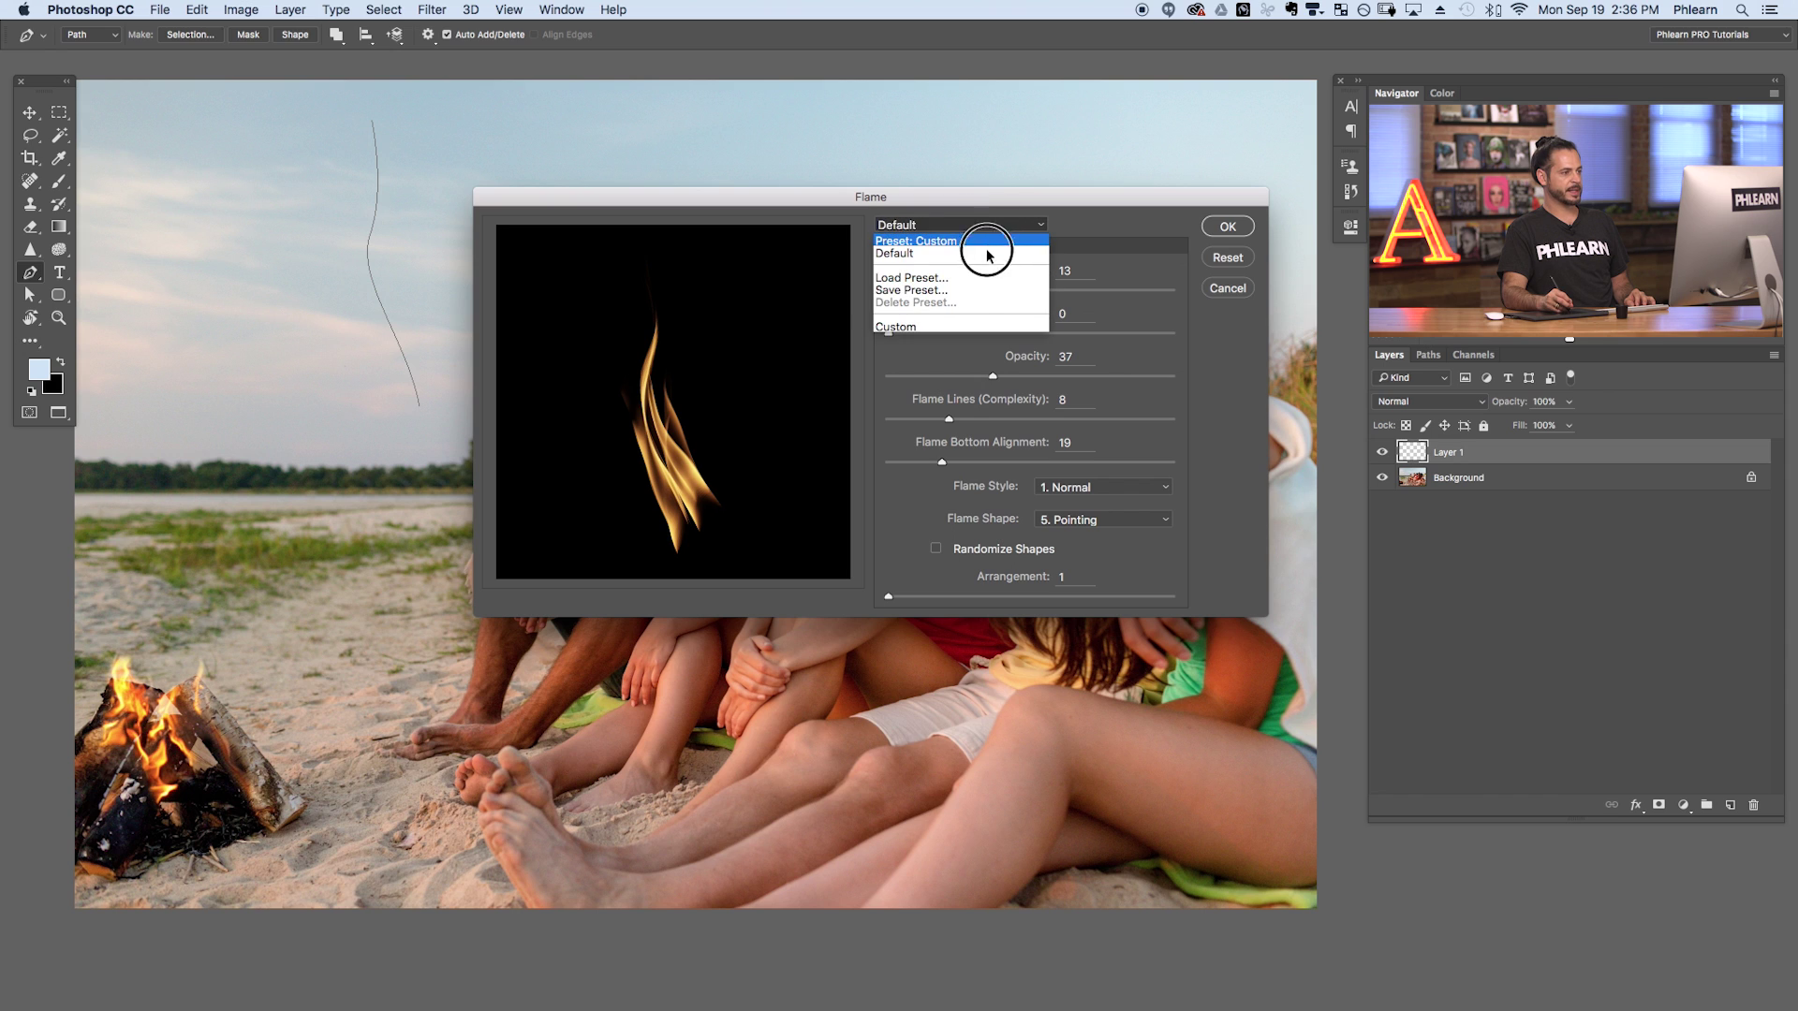
{"action": "left_click", "coordinate": [967, 289]}
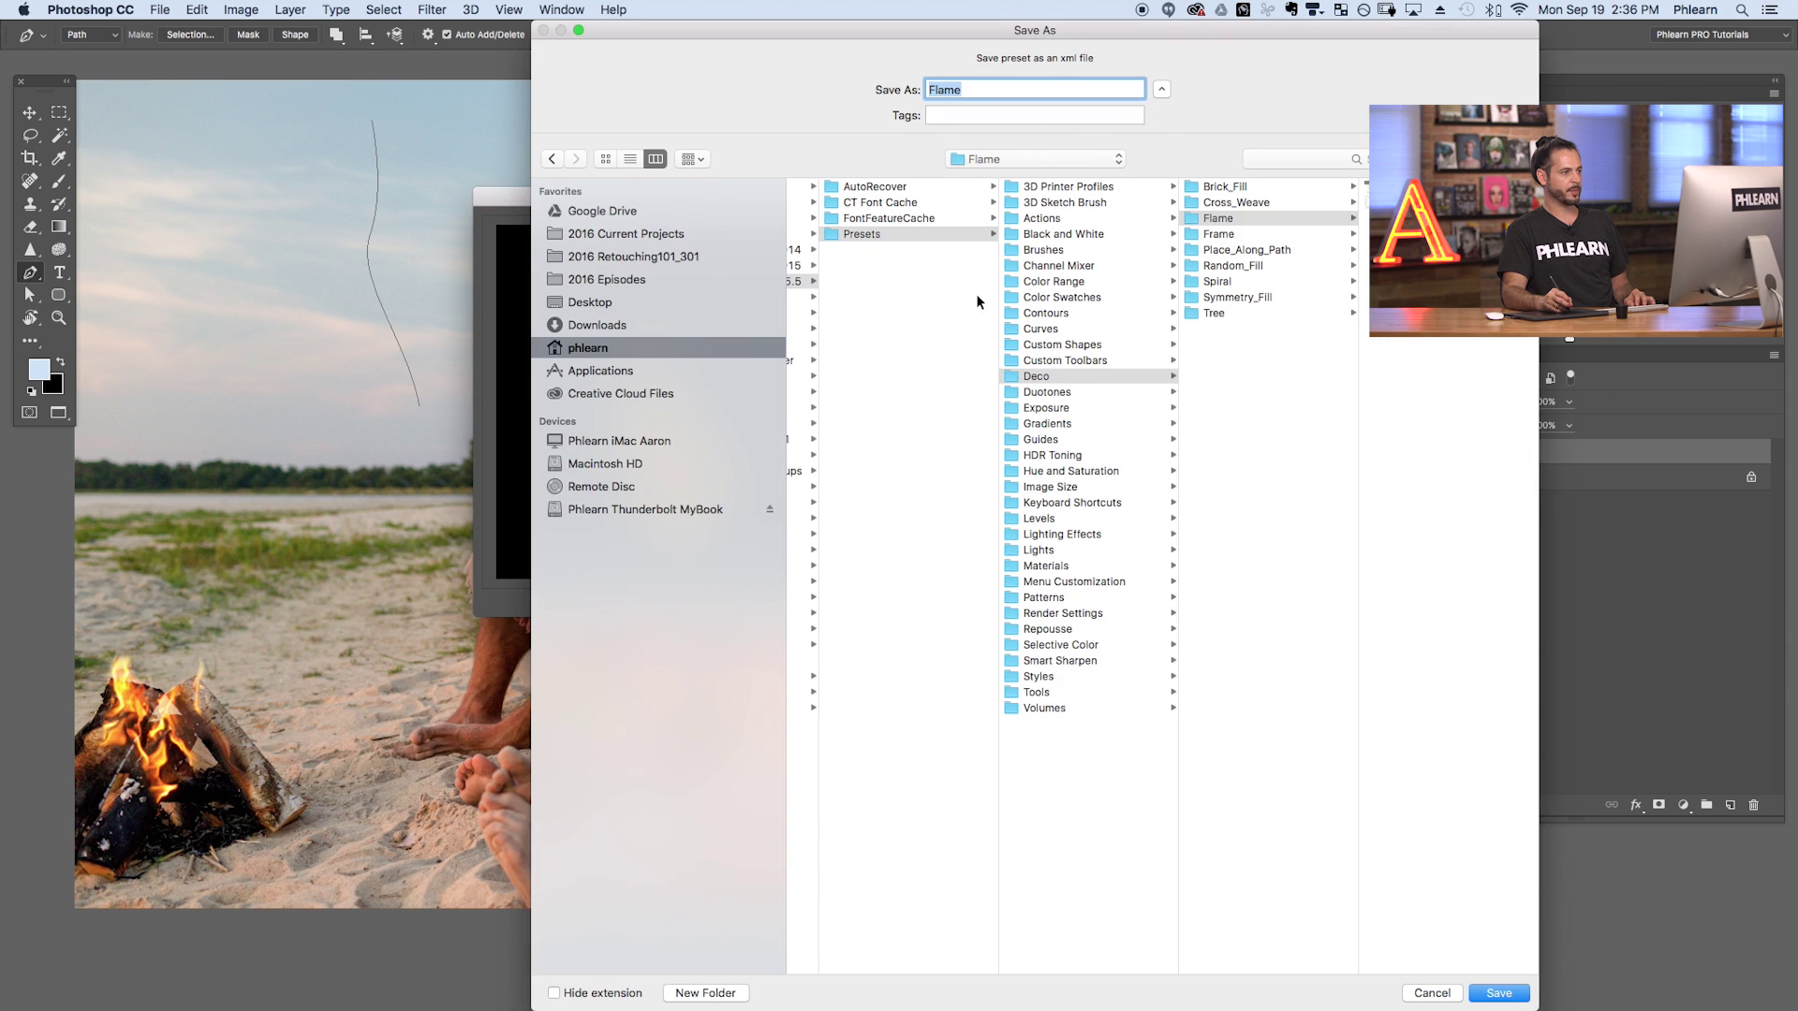
{"action": "key", "text": "Right"}
{"action": "type", "text": "1"}
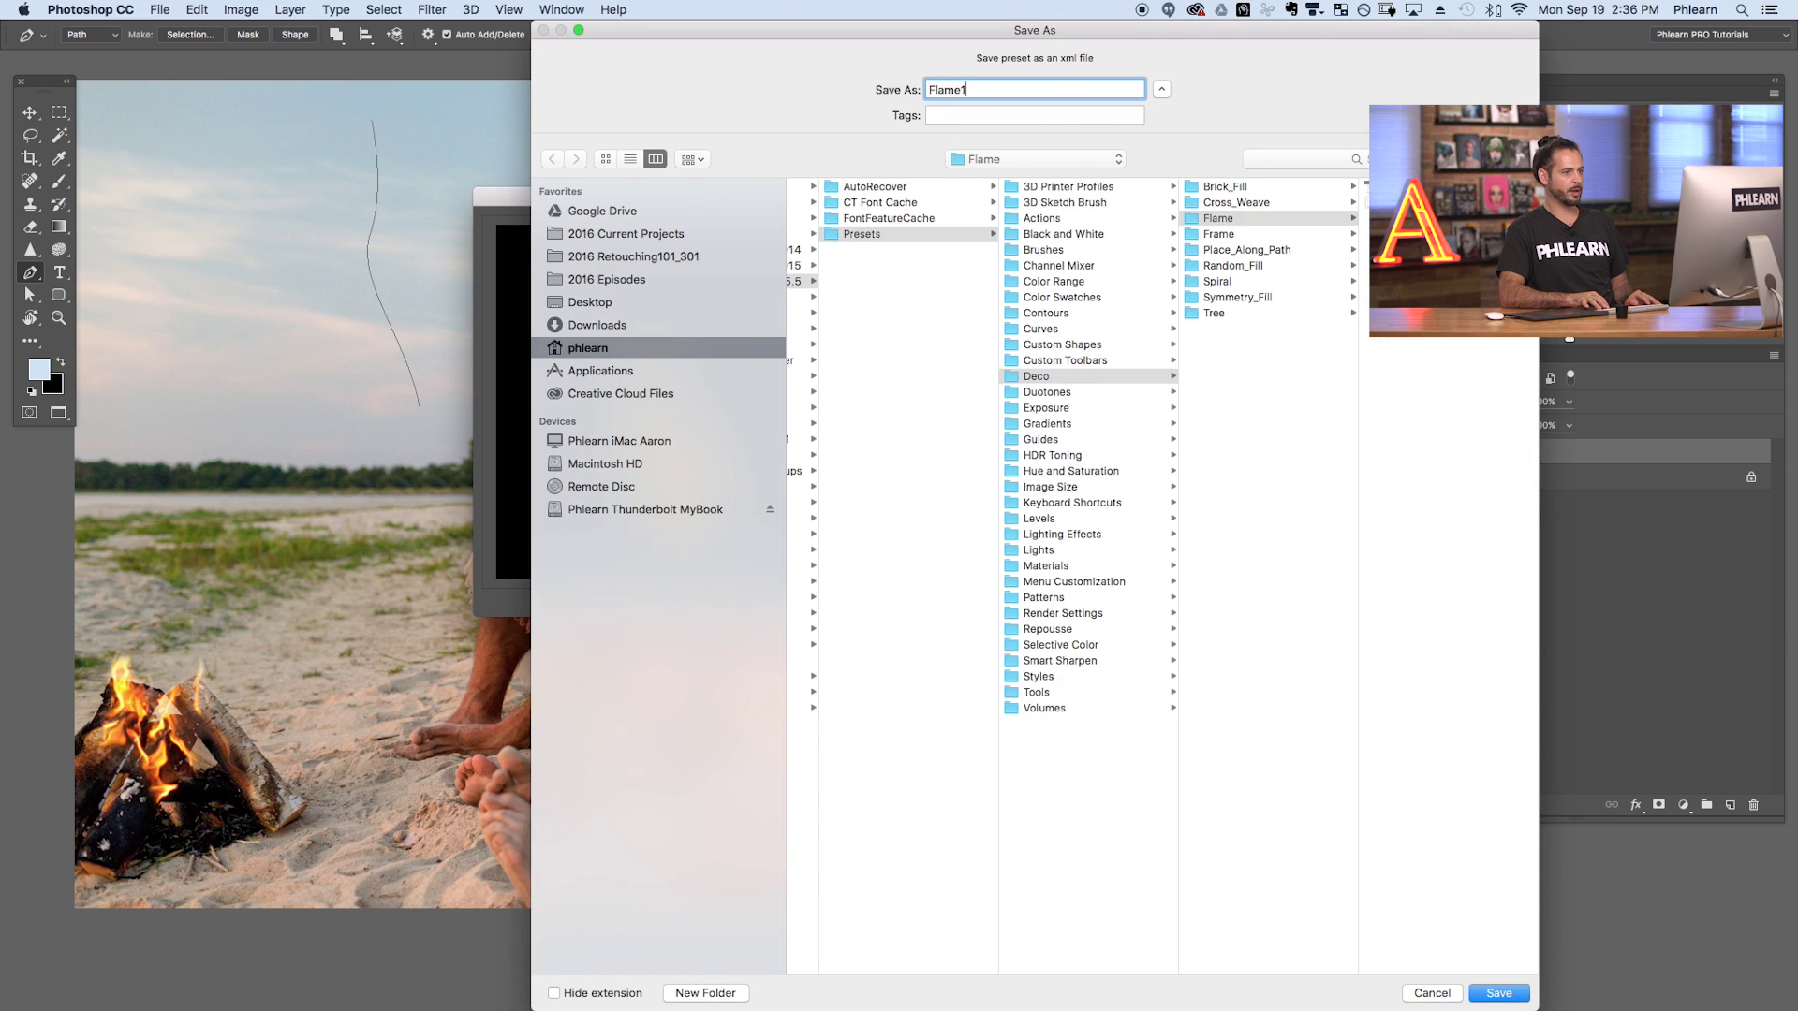
{"action": "key", "text": "Return"}
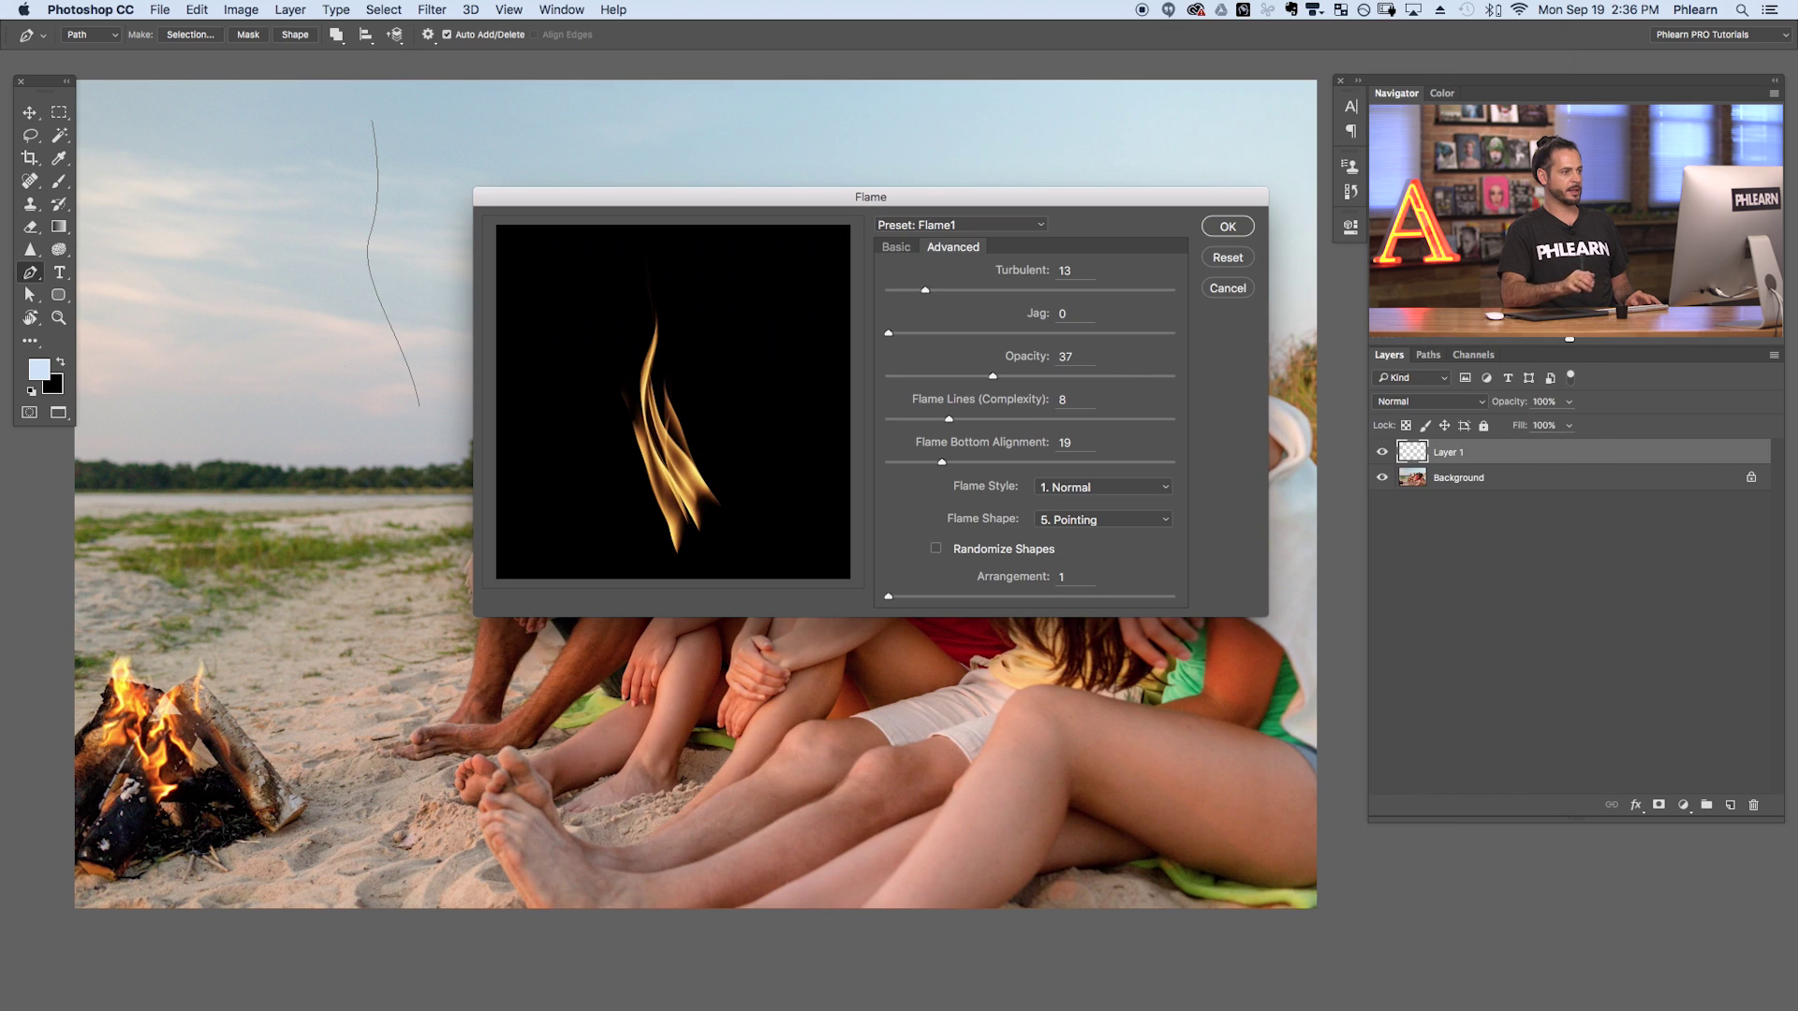
Check the preset list for the saved Flame1 preset and apply the Flame filter to render the flame on Layer 1.
{"action": "left_click", "coordinate": [965, 224]}
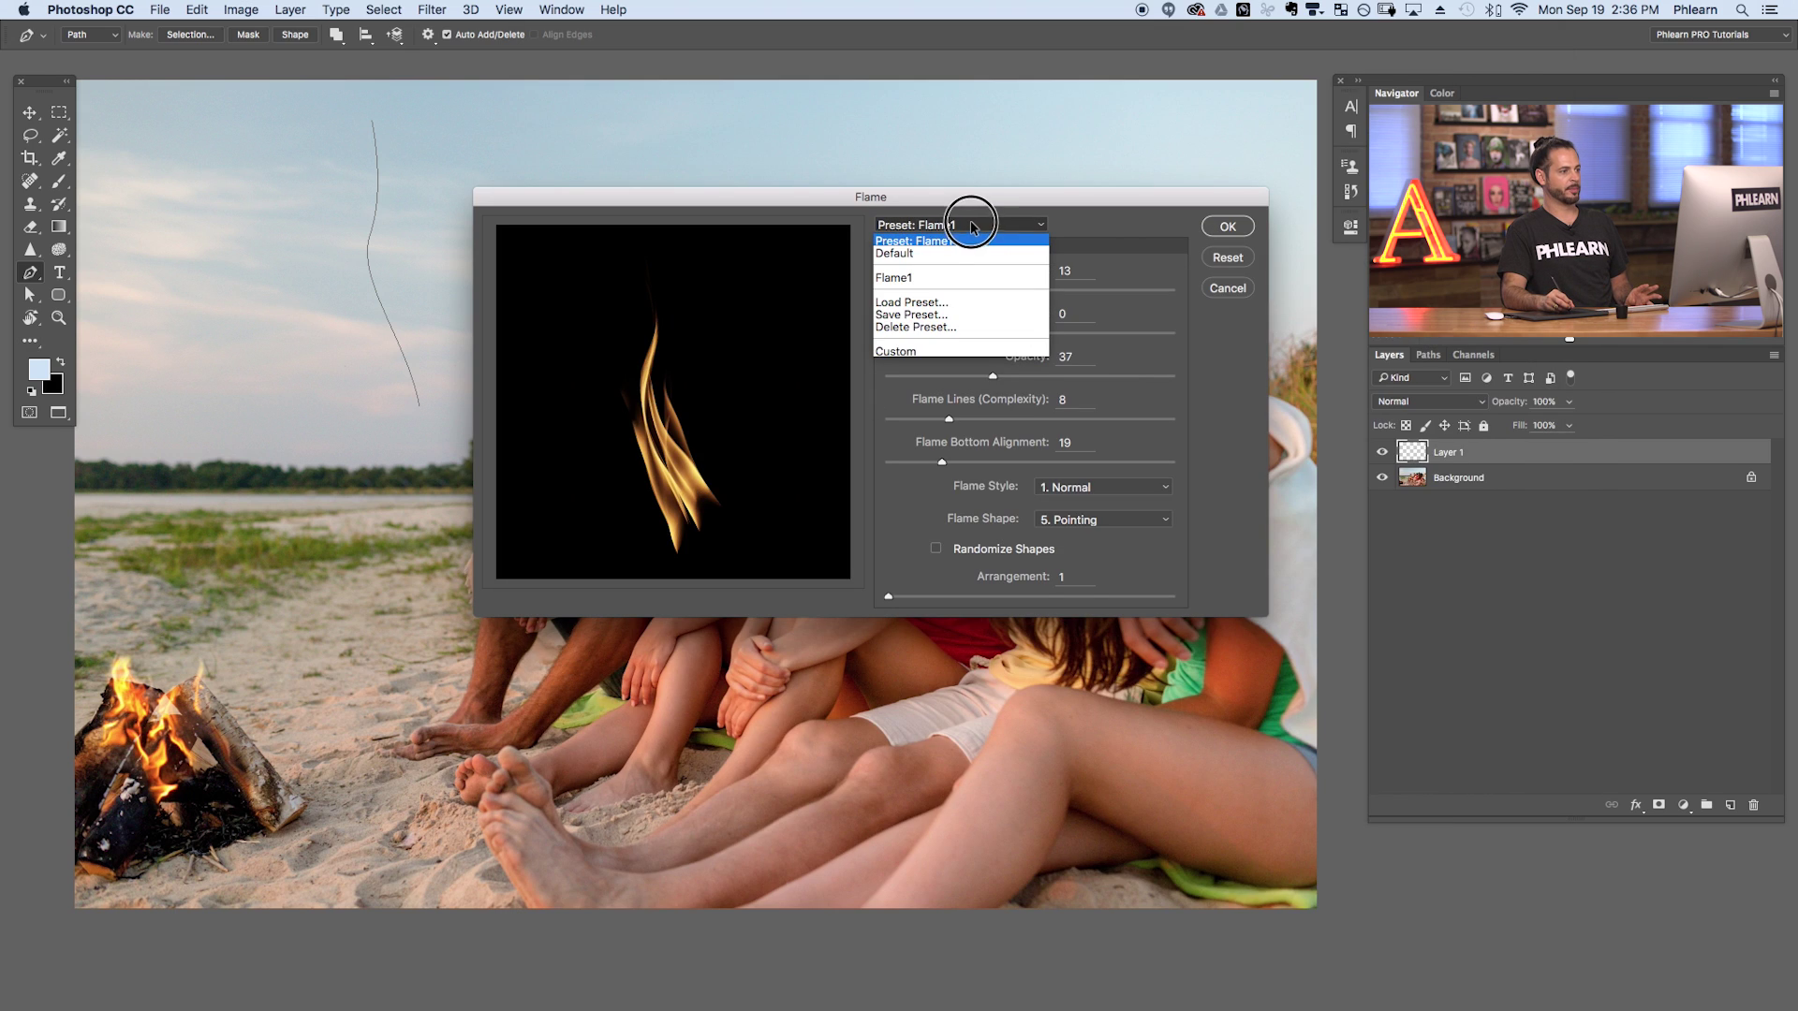
{"action": "left_click", "coordinate": [1134, 224]}
{"action": "left_click", "coordinate": [1230, 230]}
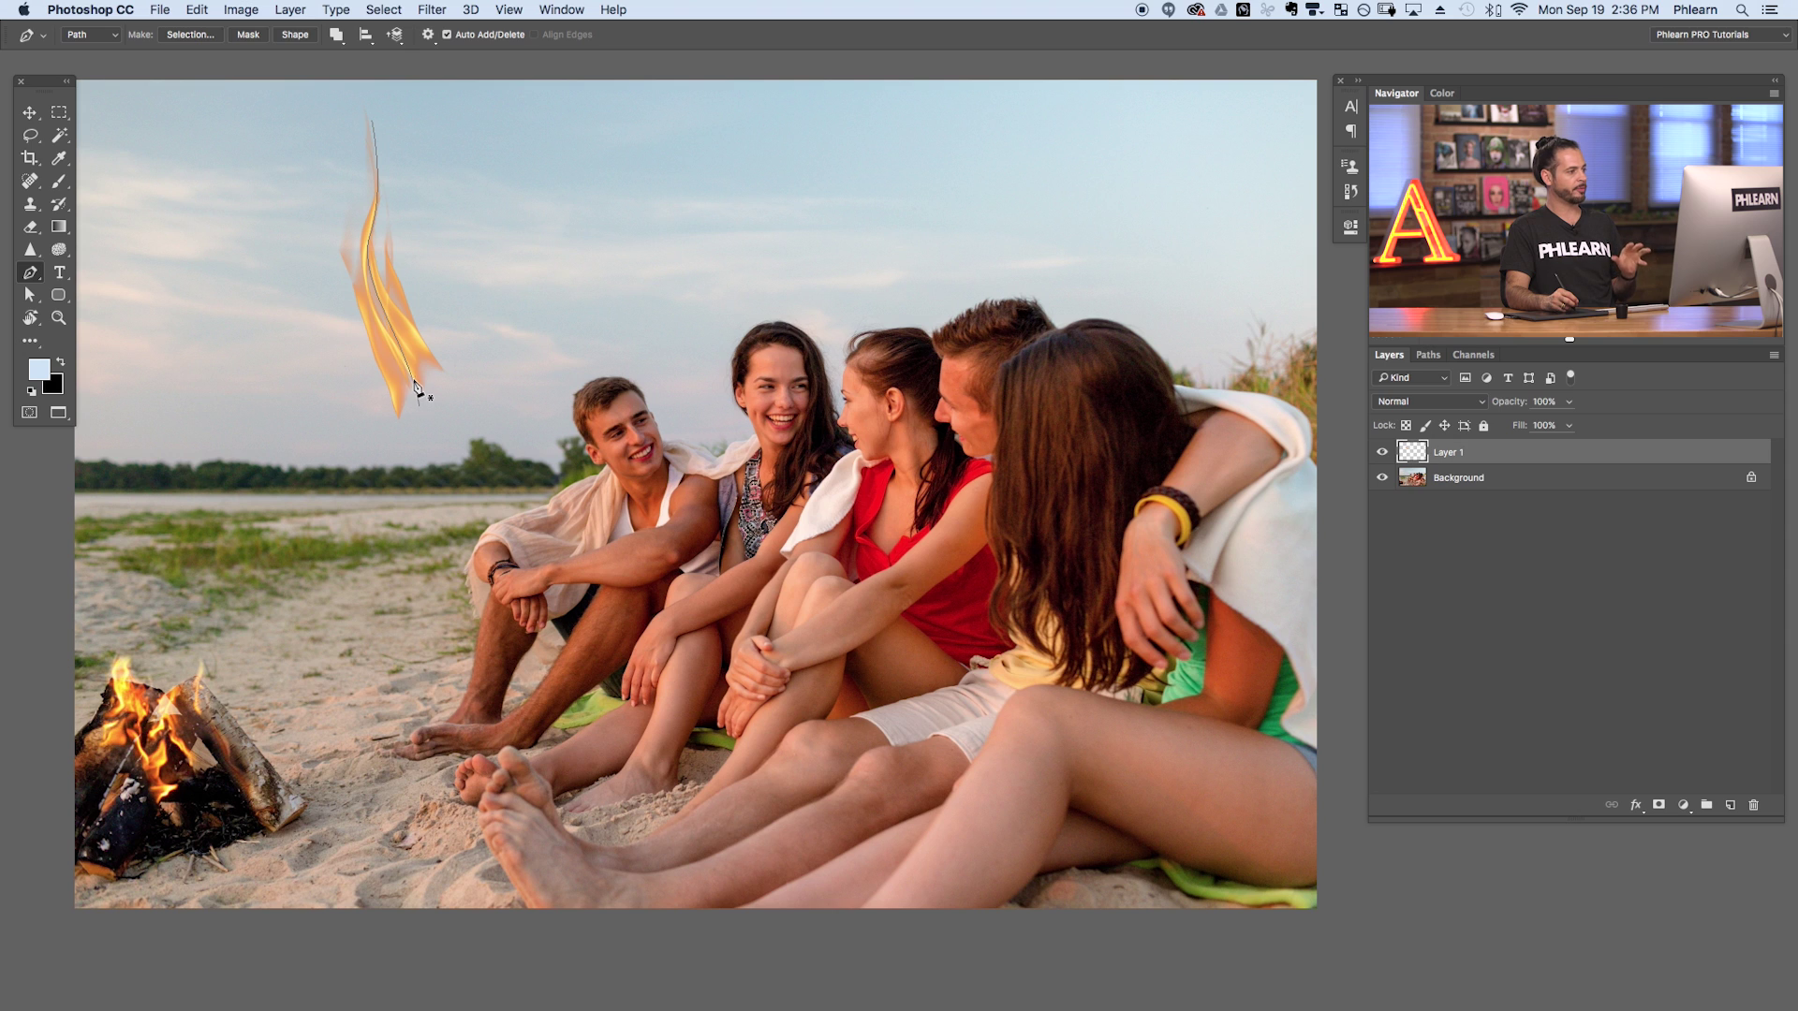
Deselect the Work Path to hide its outline over the rendered flame, and return to the layer list.
{"action": "left_click", "coordinate": [1427, 356]}
{"action": "left_click", "coordinate": [561, 10]}
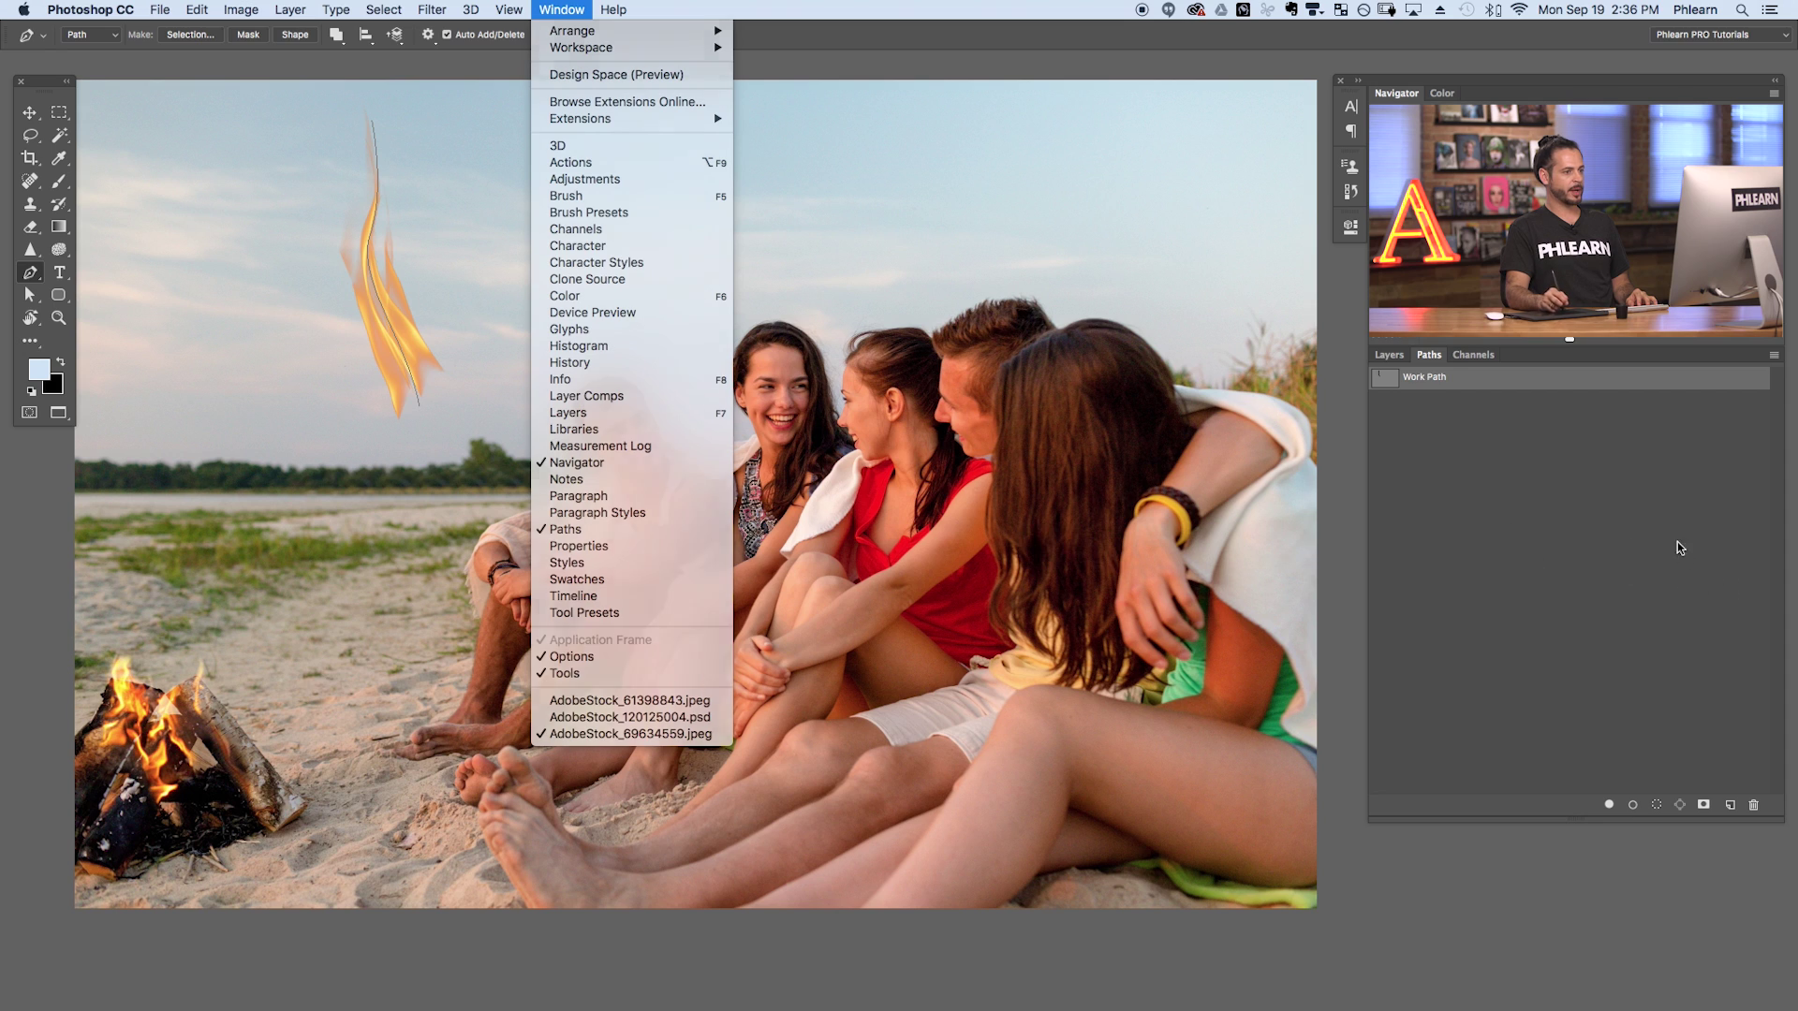
{"action": "left_click", "coordinate": [1440, 414]}
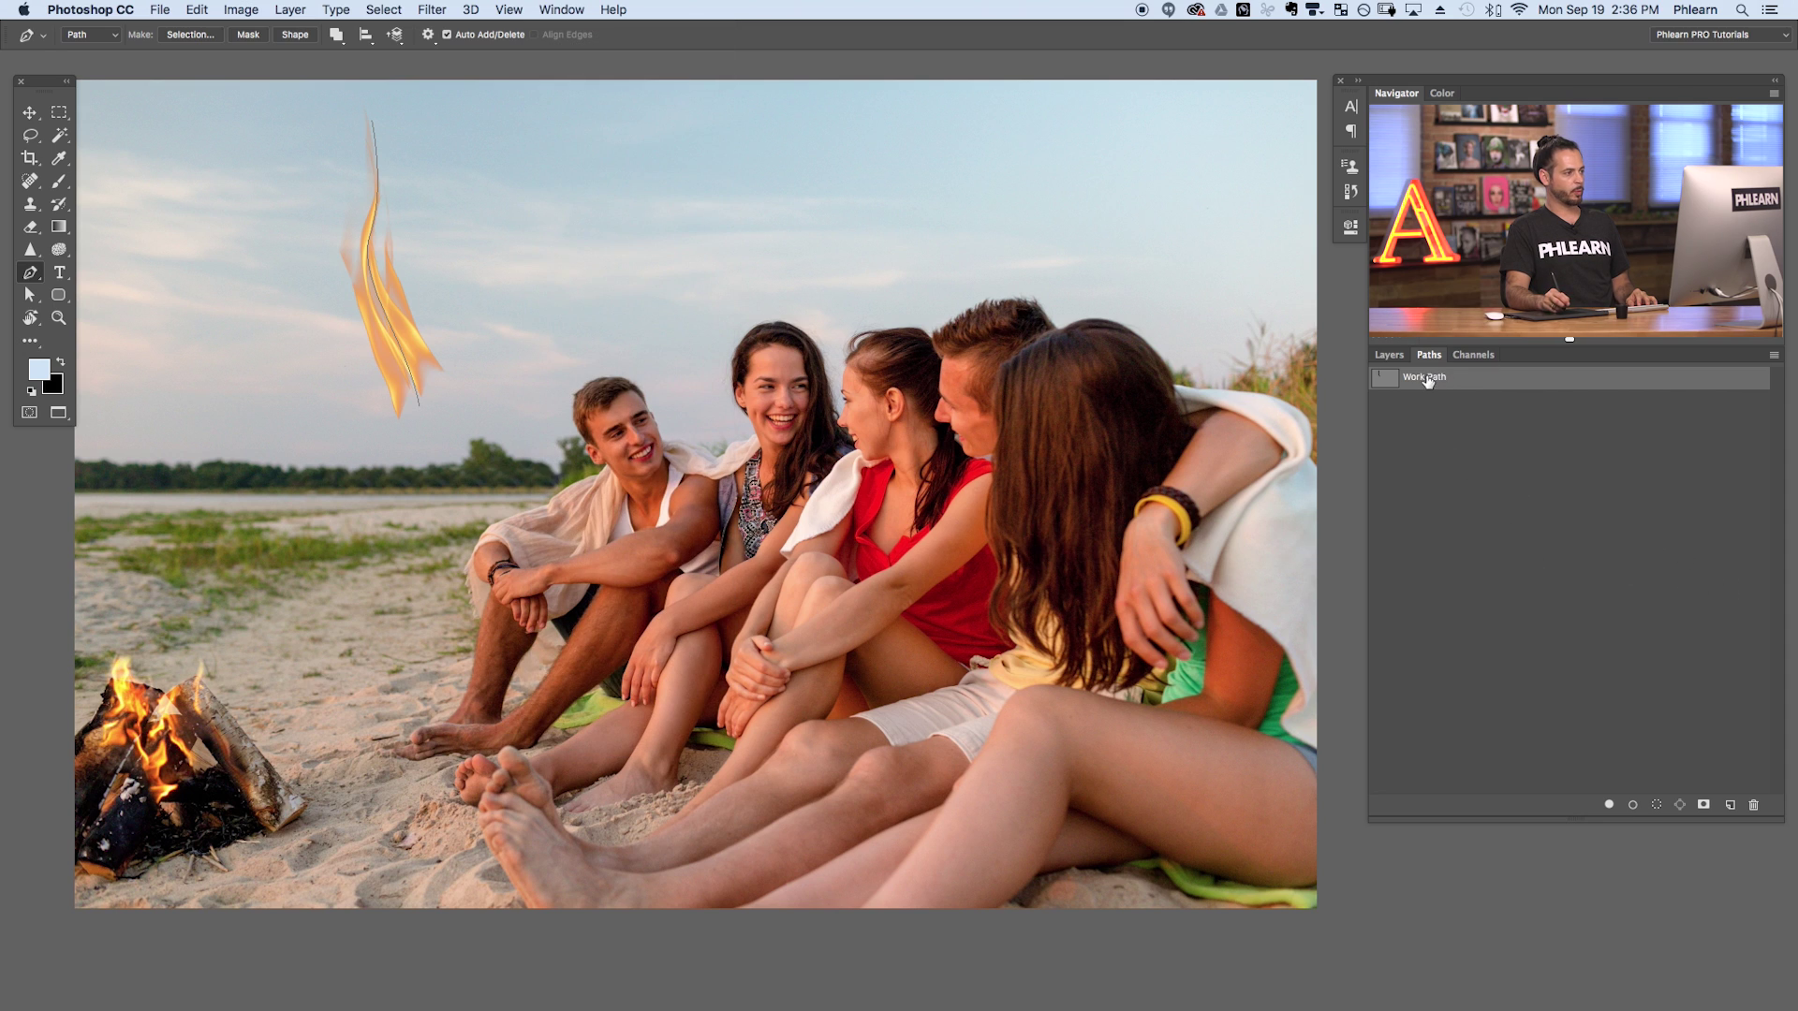
{"action": "left_click", "coordinate": [1431, 417]}
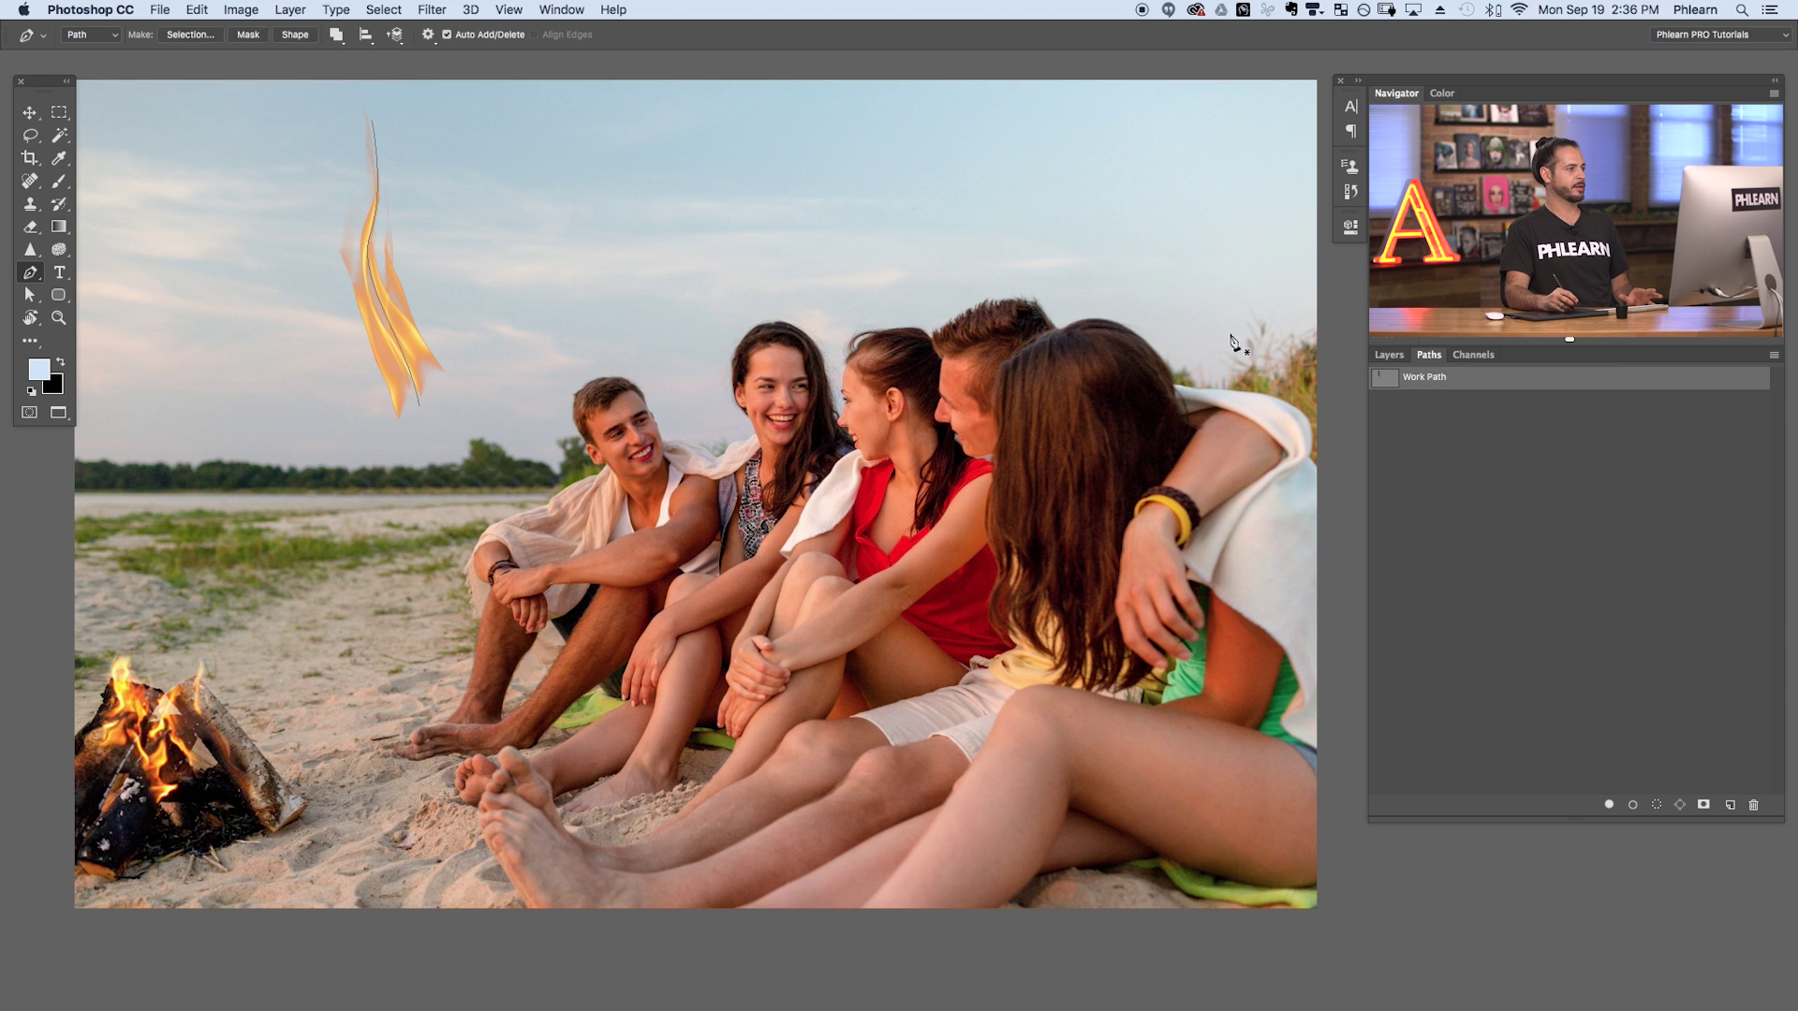
{"action": "left_click", "coordinate": [1458, 416]}
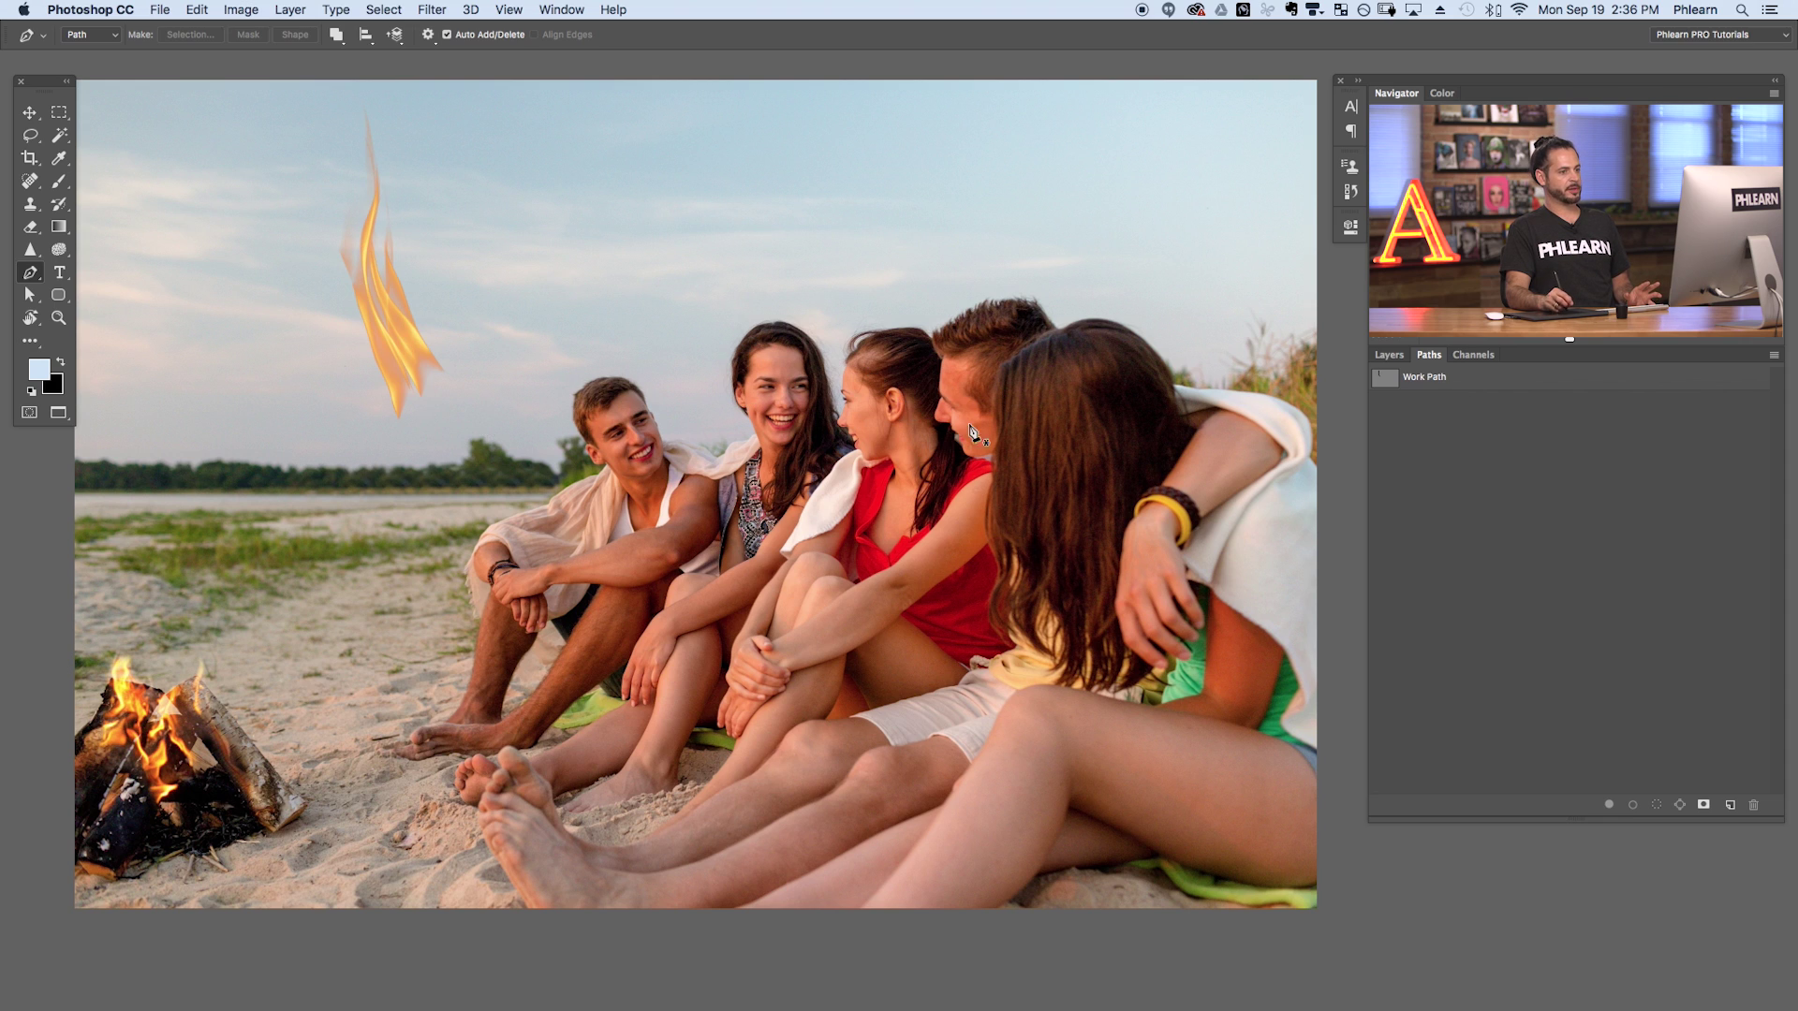
{"action": "left_click", "coordinate": [1399, 358]}
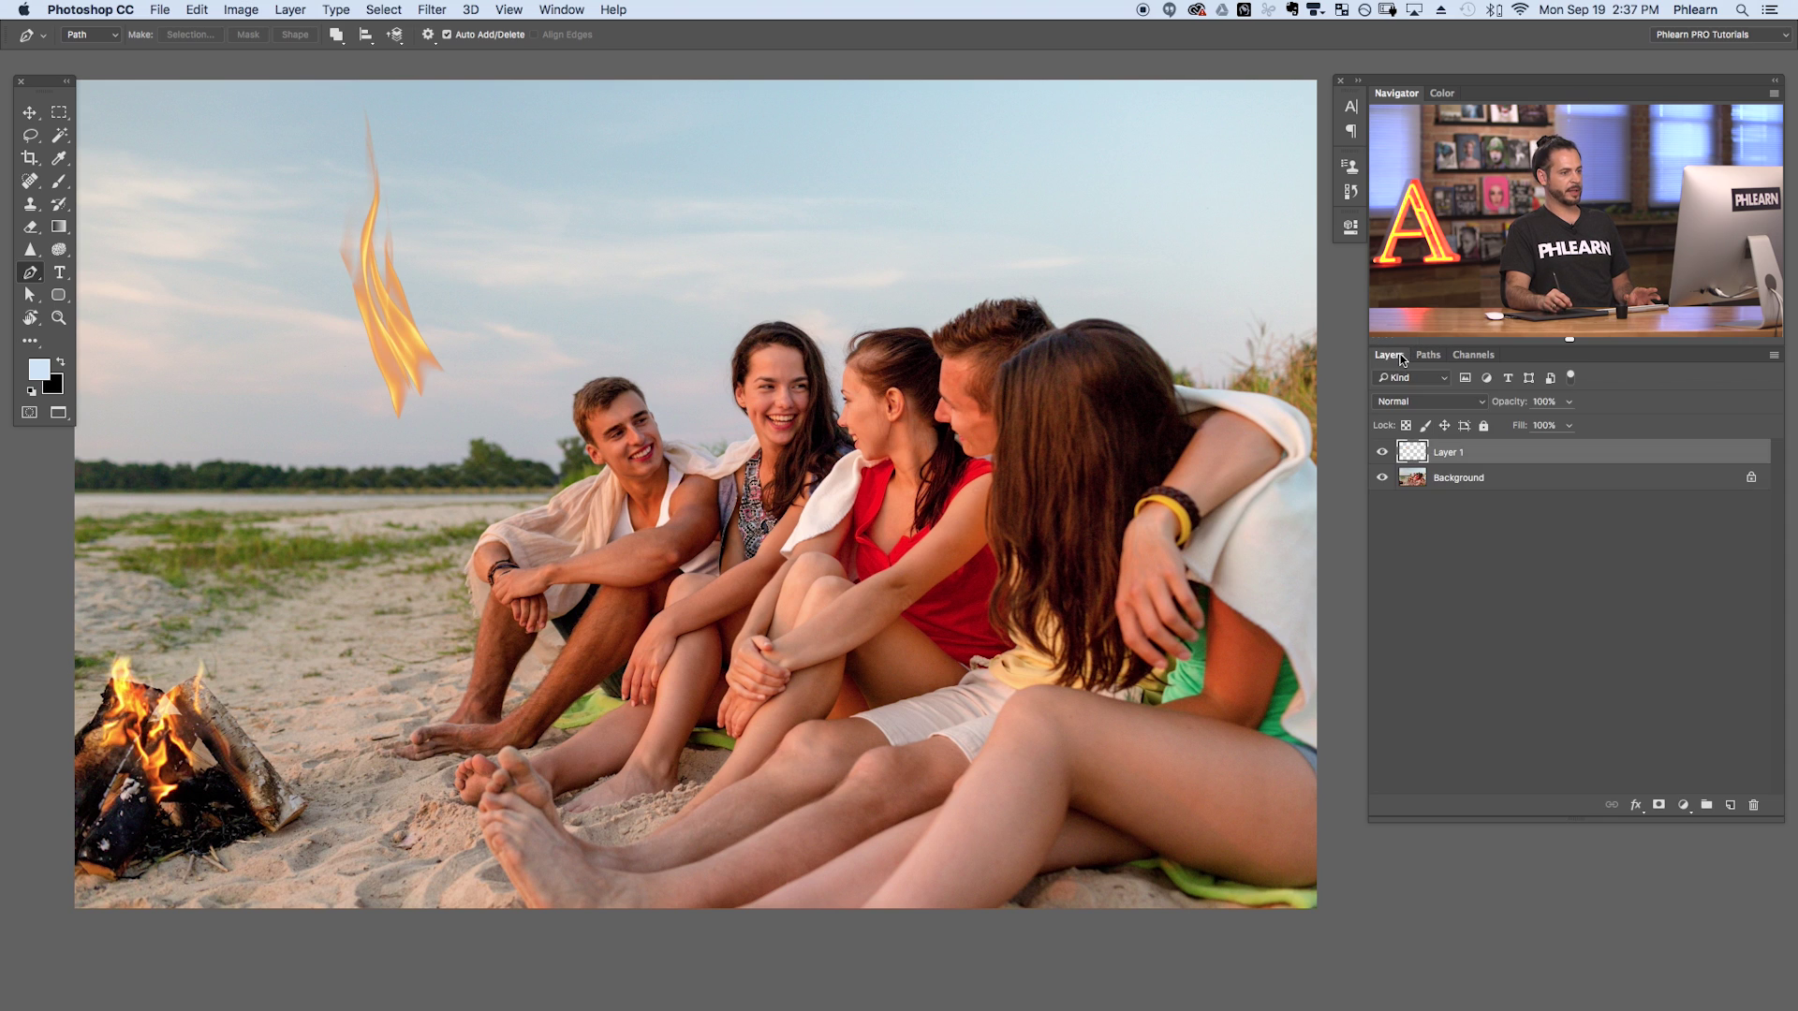
Toggle Layer 1's visibility to compare the photo with and without the rendered flame.
{"action": "left_click", "coordinate": [1382, 453]}
{"action": "left_click", "coordinate": [1382, 453]}
{"action": "left_click", "coordinate": [1382, 453]}
{"action": "left_click", "coordinate": [1382, 453]}
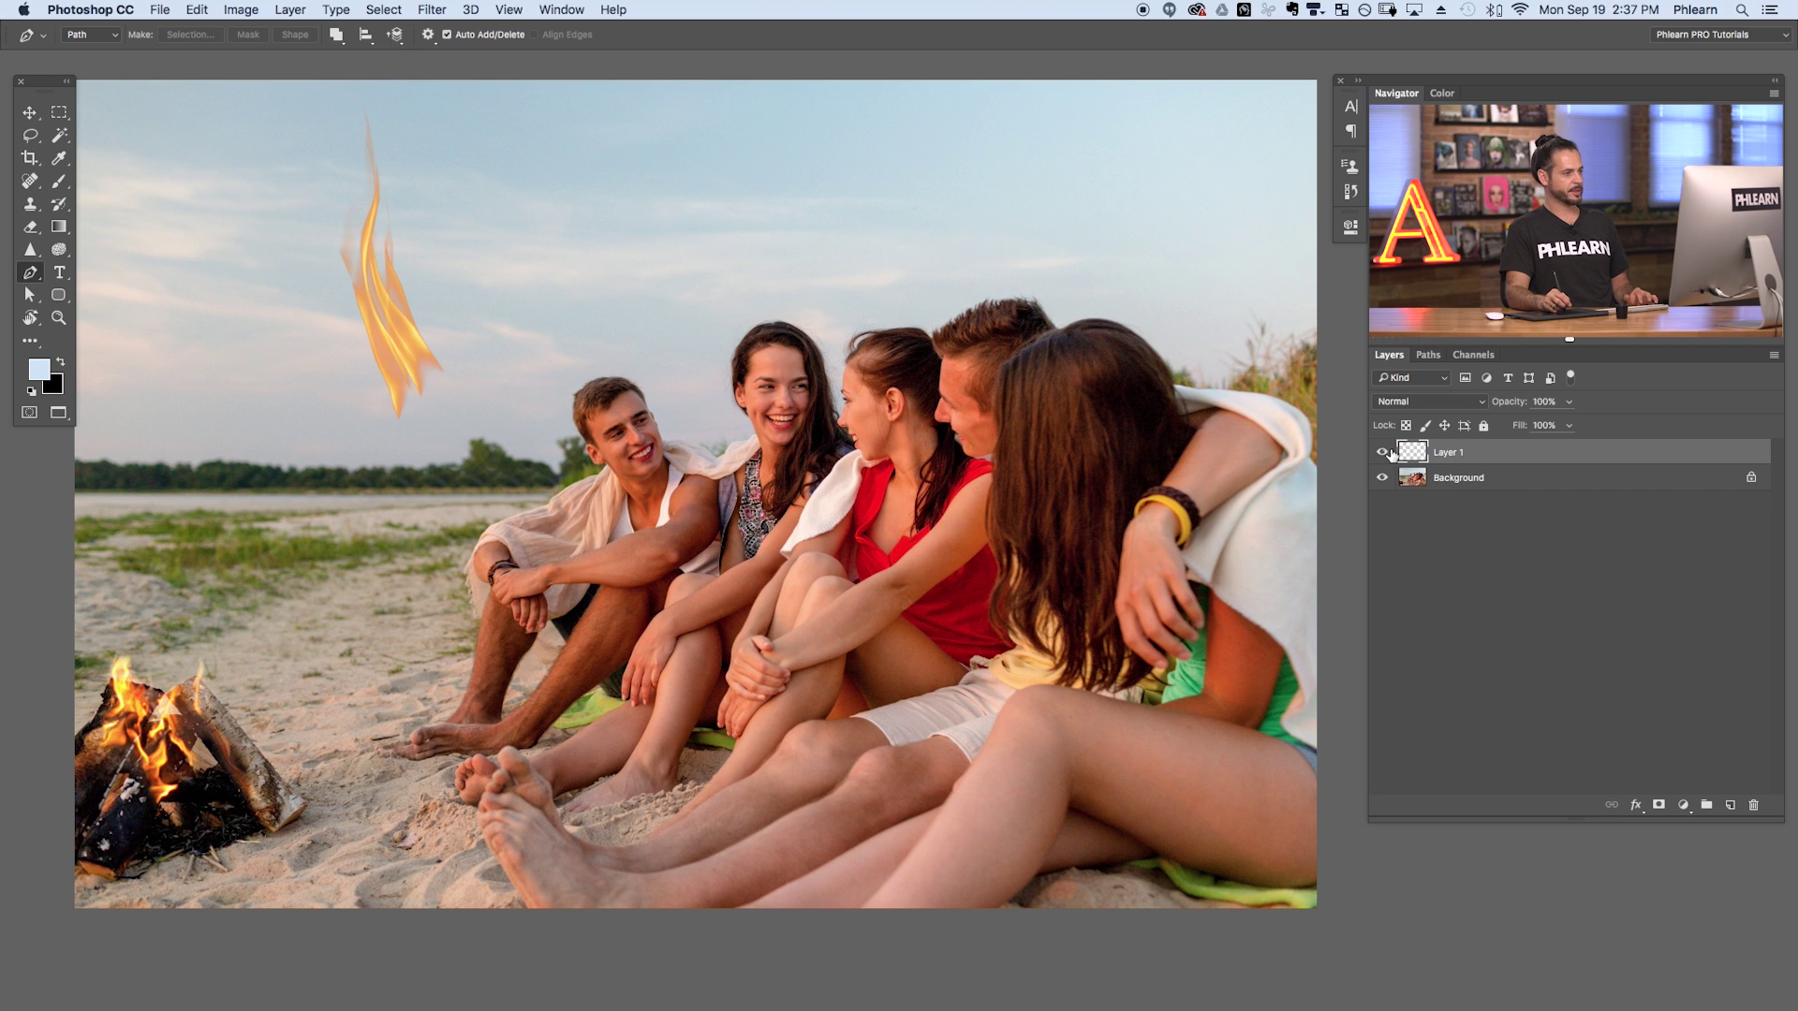
Set Layer 1's blend mode to Lighten and move its flame onto the campfire.
{"action": "left_click", "coordinate": [31, 113]}
{"action": "left_click_drag", "start_coordinate": [587, 478], "coordinate": [738, 671]}
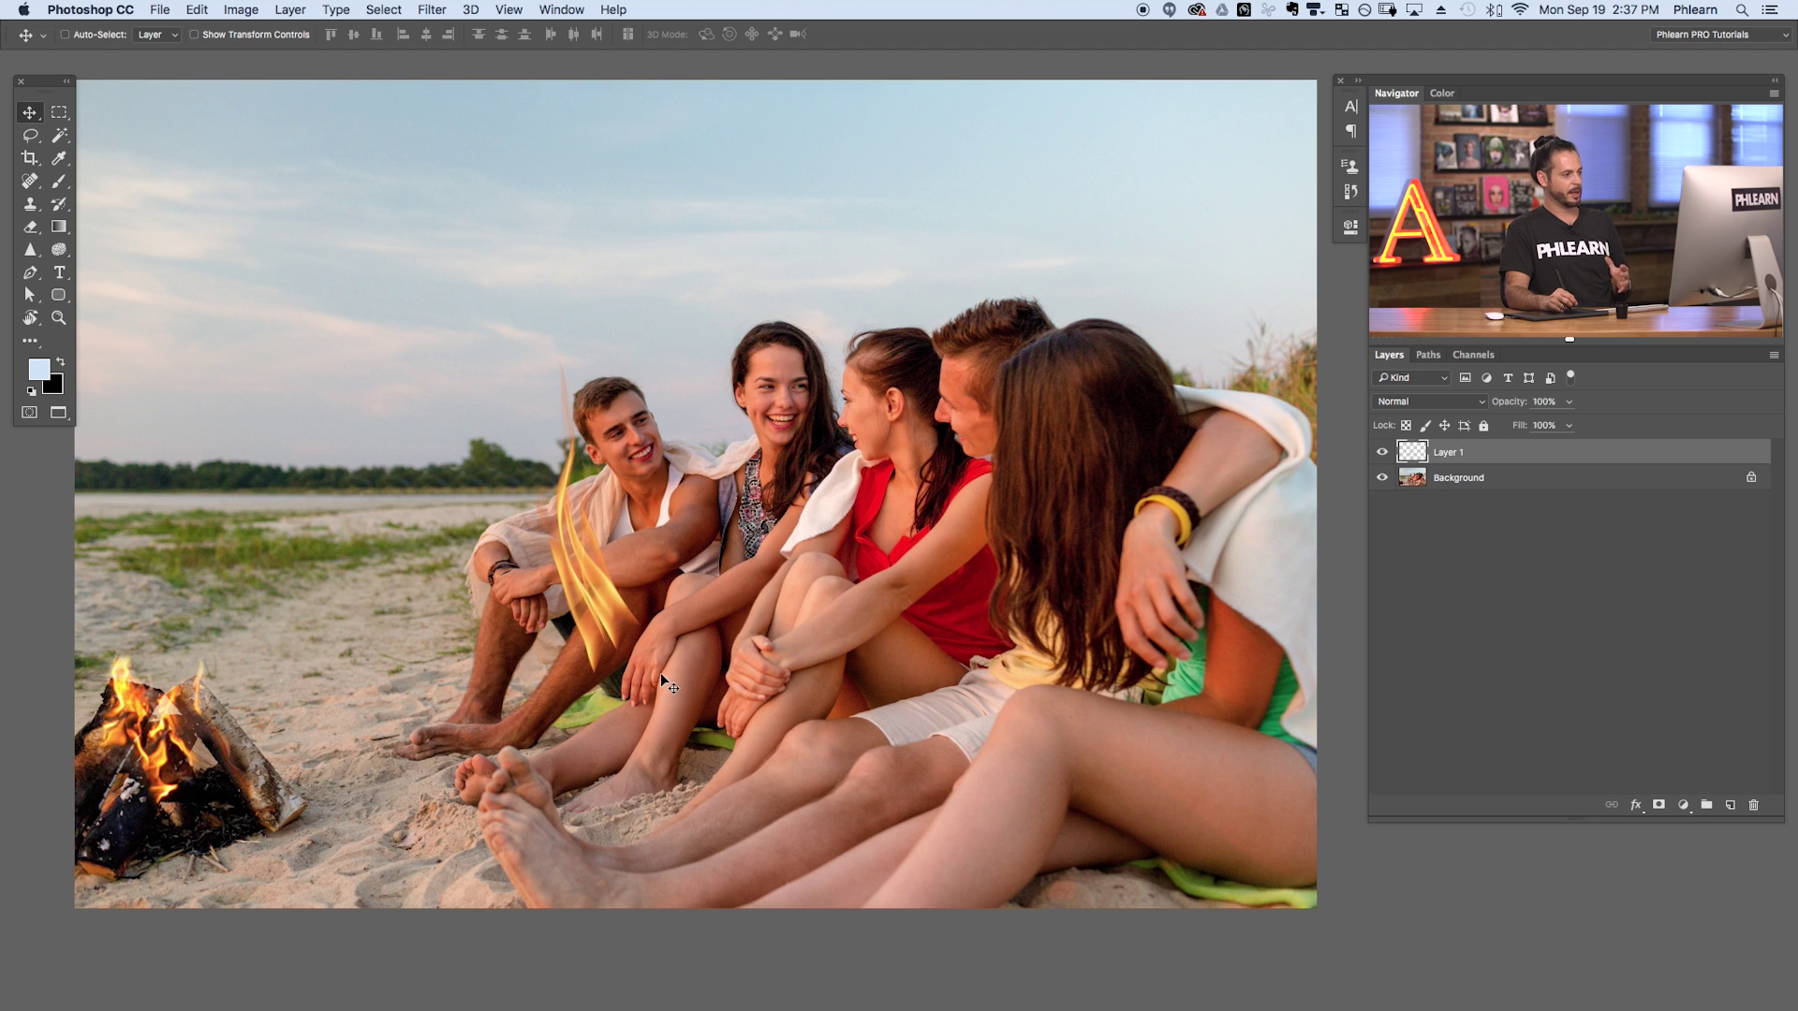
{"action": "left_click", "coordinate": [1447, 401]}
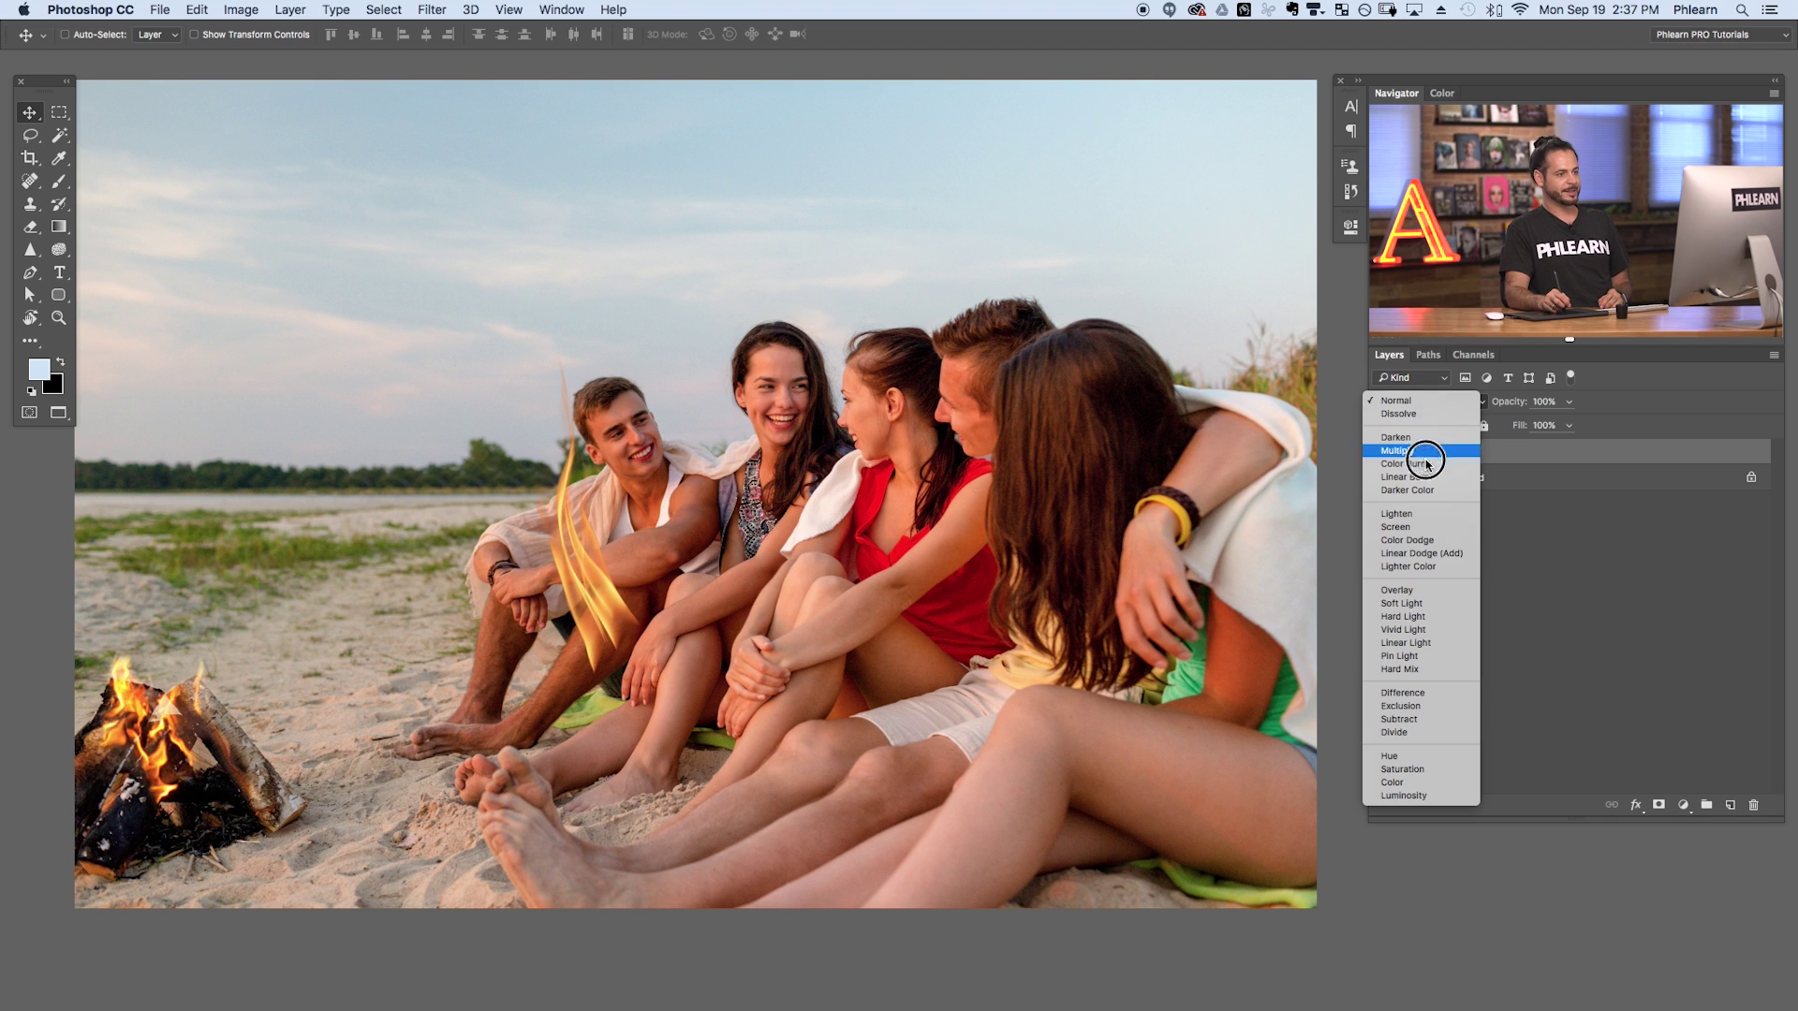
{"action": "left_click", "coordinate": [1445, 511]}
{"action": "left_click_drag", "start_coordinate": [866, 679], "coordinate": [375, 840]}
Try the Screen blend mode on Layer 1 and return to Lighten.
{"action": "left_click", "coordinate": [1415, 403]}
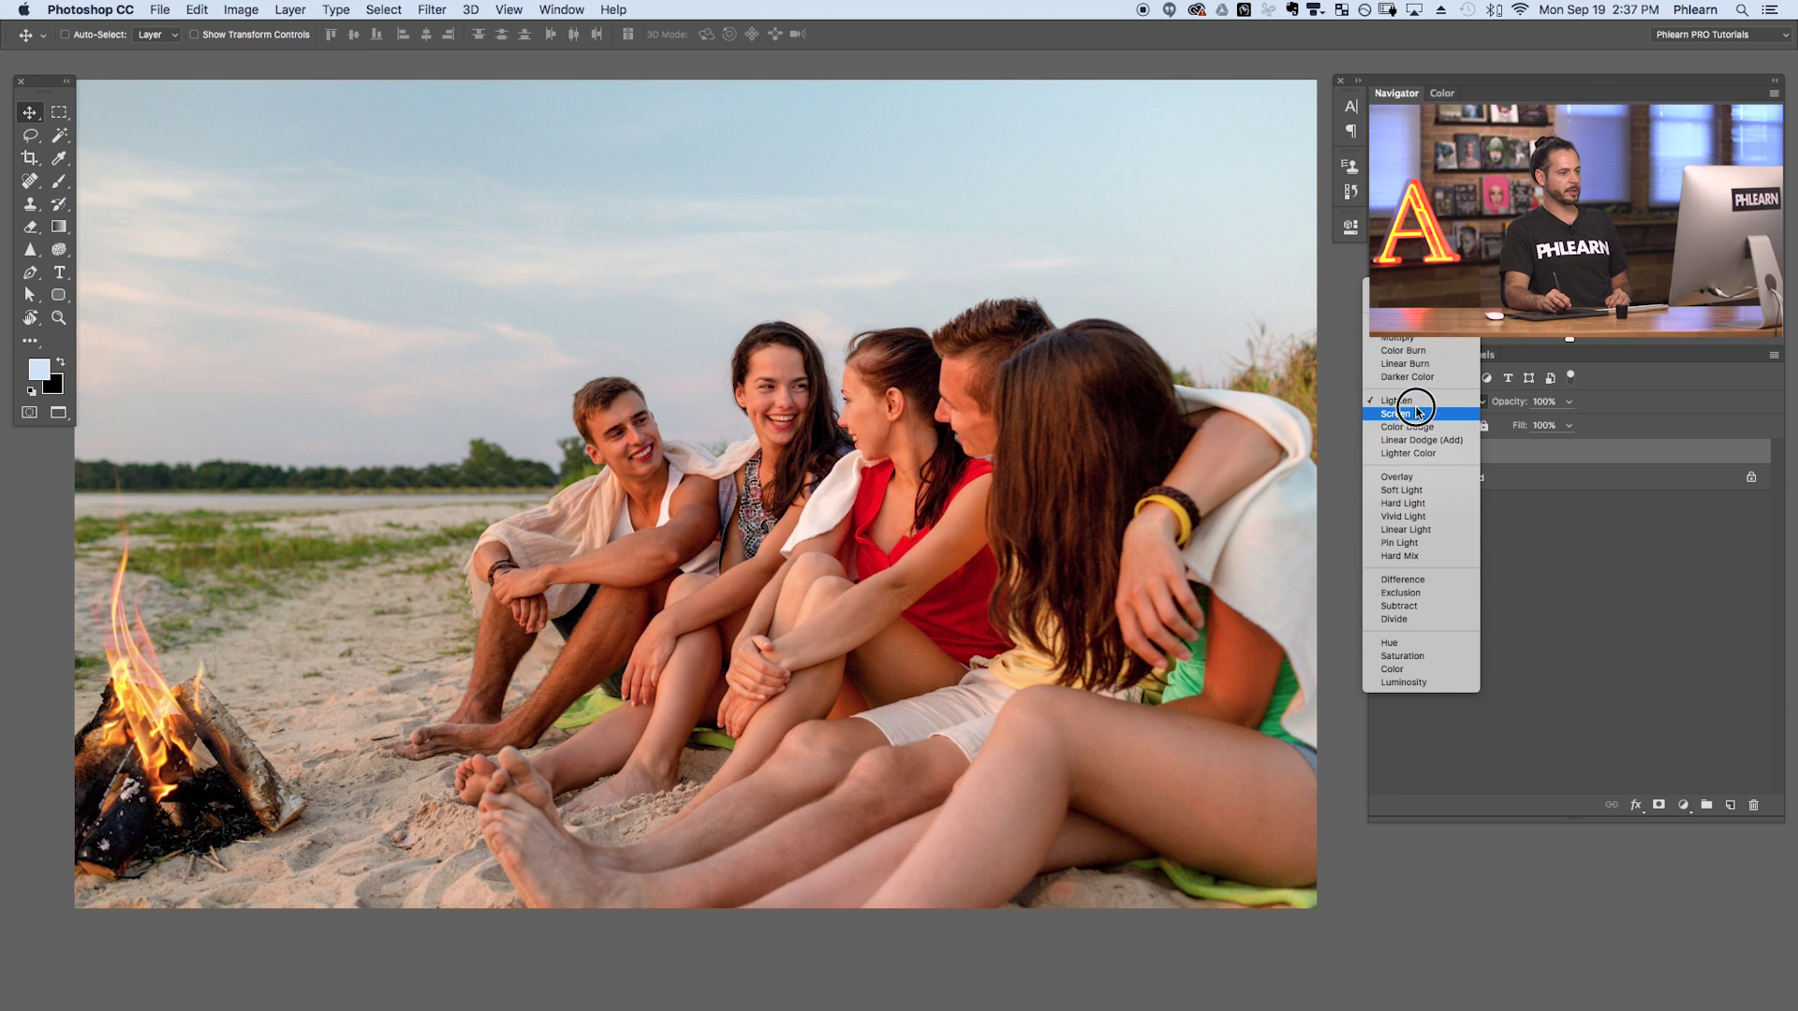
{"action": "left_click", "coordinate": [1414, 414]}
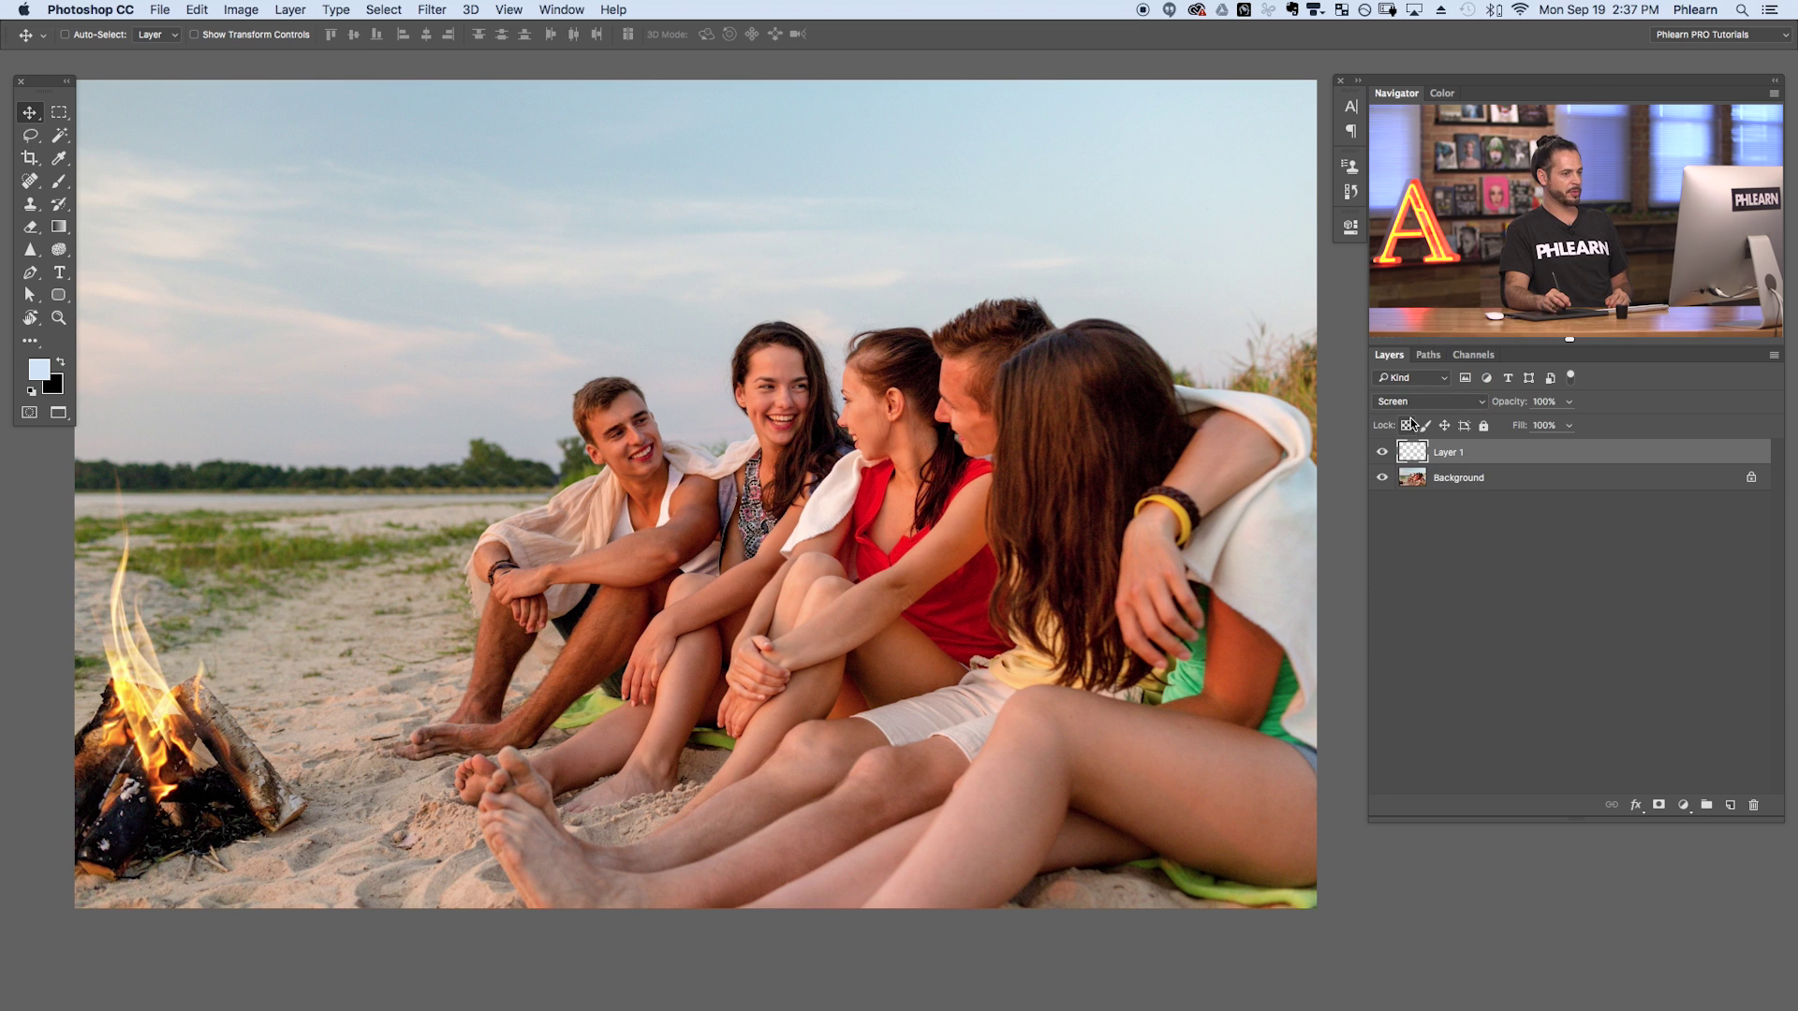
{"action": "left_click", "coordinate": [1414, 404]}
{"action": "left_click", "coordinate": [1414, 390]}
Transform the flame to 69.47% height, rotate it about 17.5°, and position it over the burning logs.
{"action": "left_click_drag", "start_coordinate": [294, 638], "coordinate": [171, 740]}
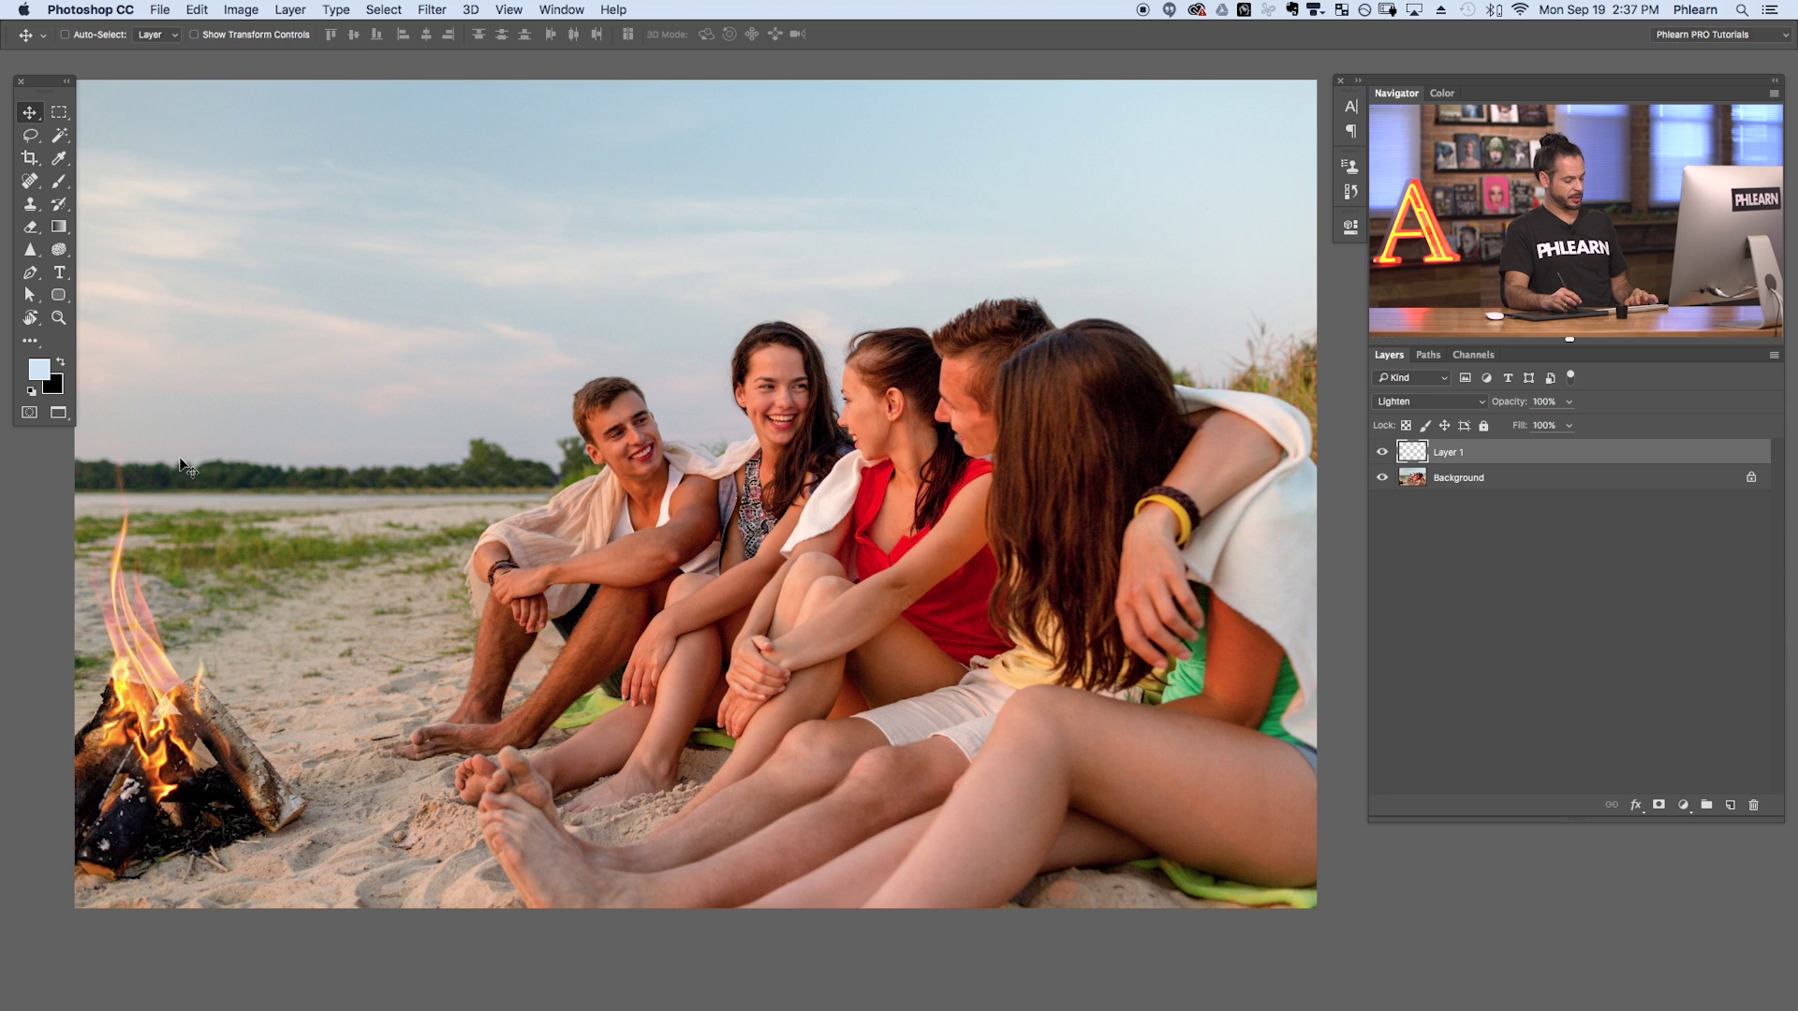
{"action": "left_click_drag", "start_coordinate": [273, 586], "coordinate": [290, 603]}
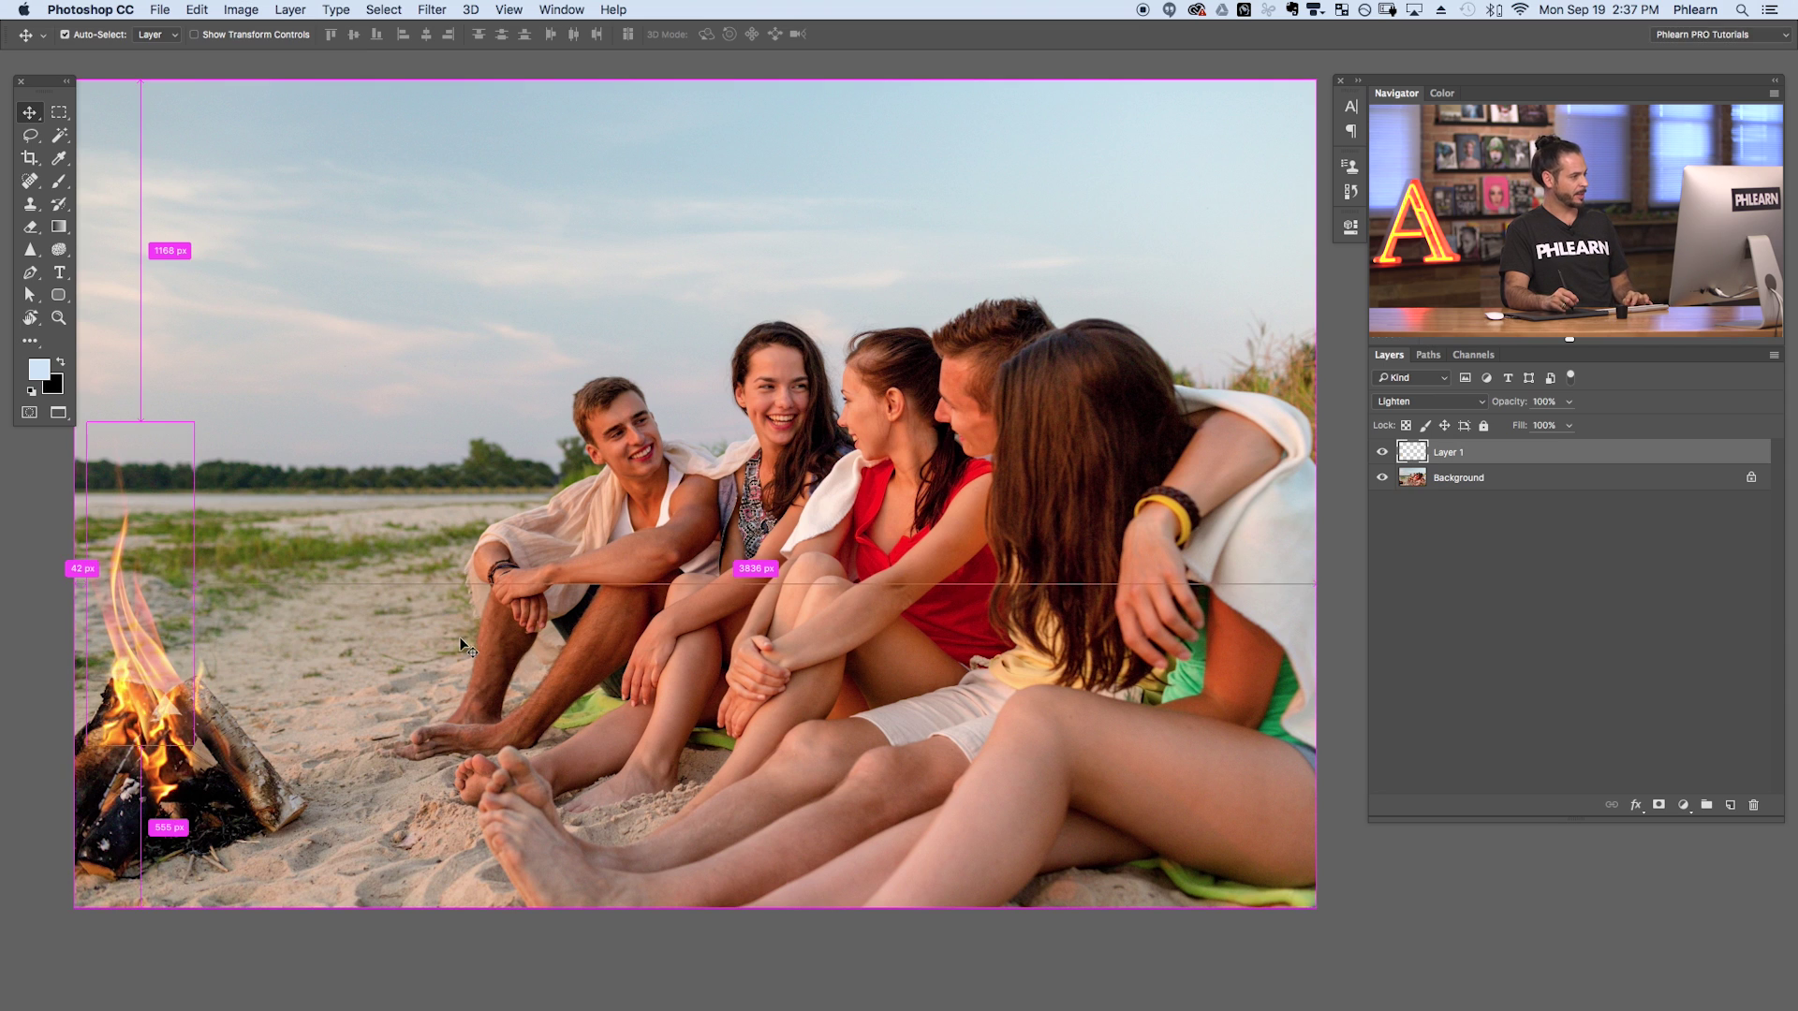
{"action": "key", "text": "super+t"}
{"action": "left_click_drag", "start_coordinate": [141, 423], "coordinate": [142, 521]}
{"action": "left_click_drag", "start_coordinate": [264, 635], "coordinate": [295, 668]}
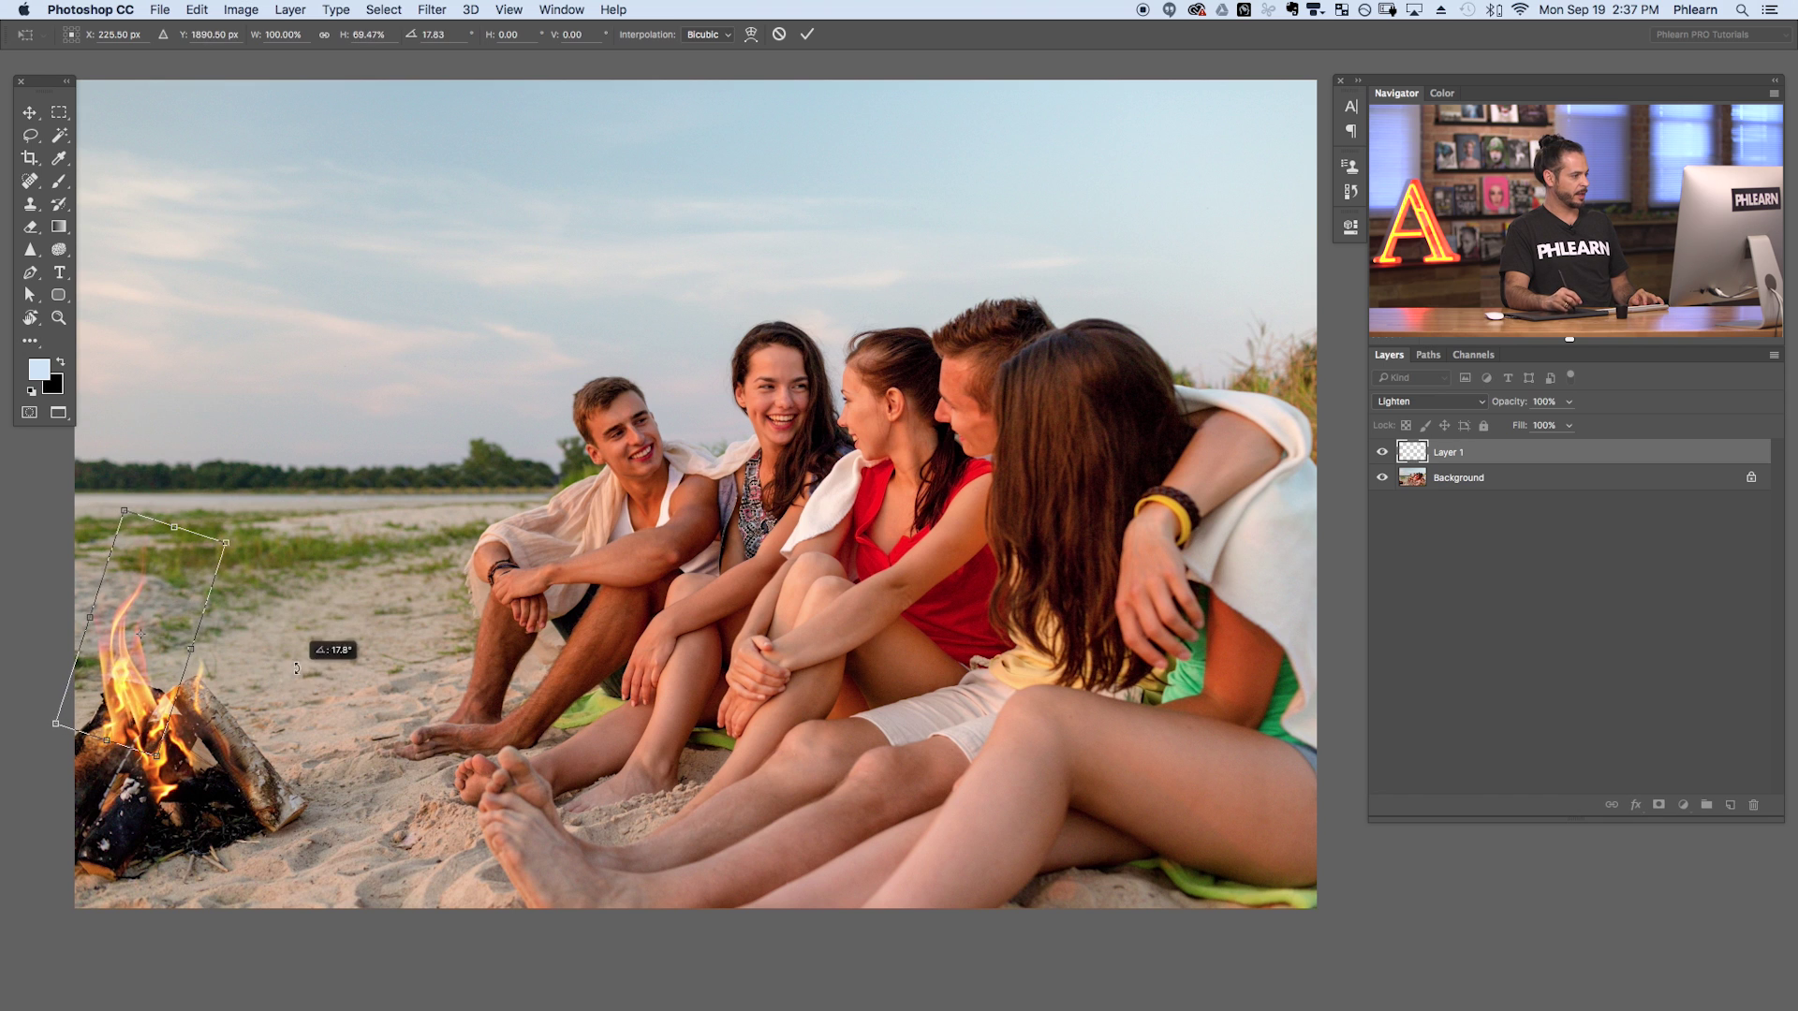
{"action": "left_click_drag", "start_coordinate": [136, 711], "coordinate": [142, 695]}
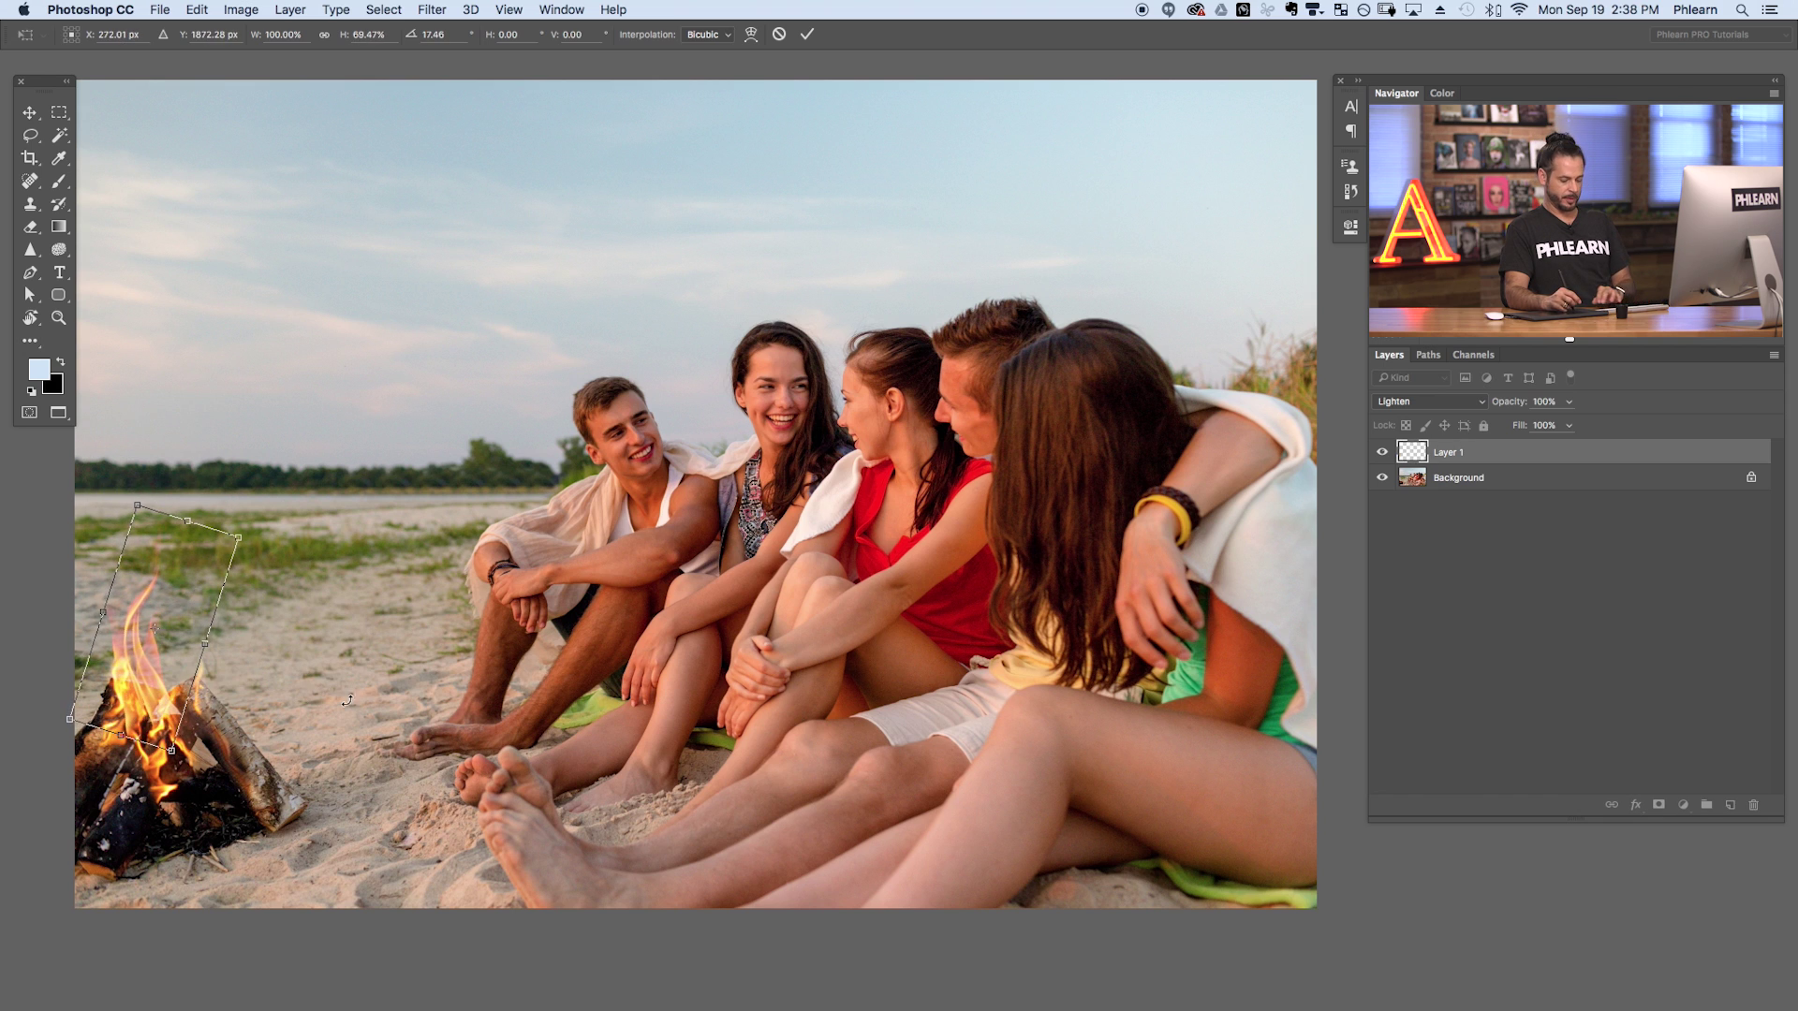
{"action": "key", "text": "Return"}
{"action": "left_click_drag", "start_coordinate": [316, 768], "coordinate": [318, 760]}
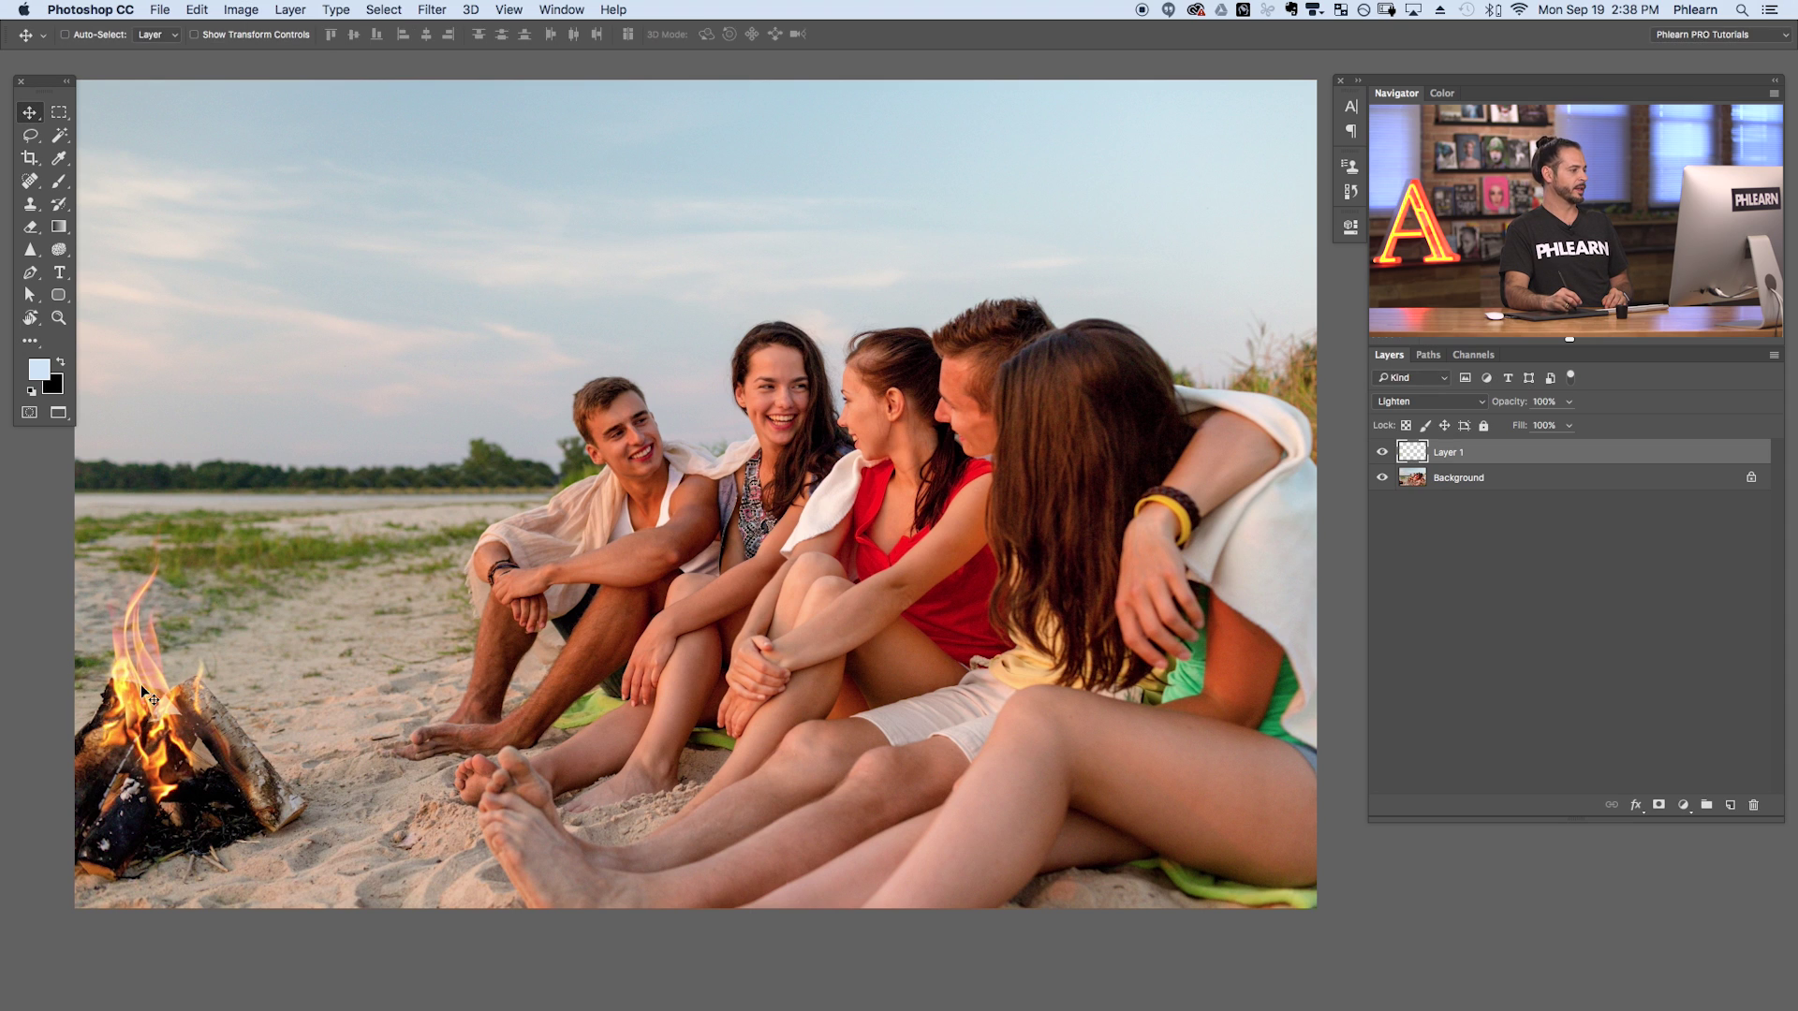
Toggle layer visibility to compare the campfire with and without the added flame.
{"action": "left_click", "coordinate": [1382, 452]}
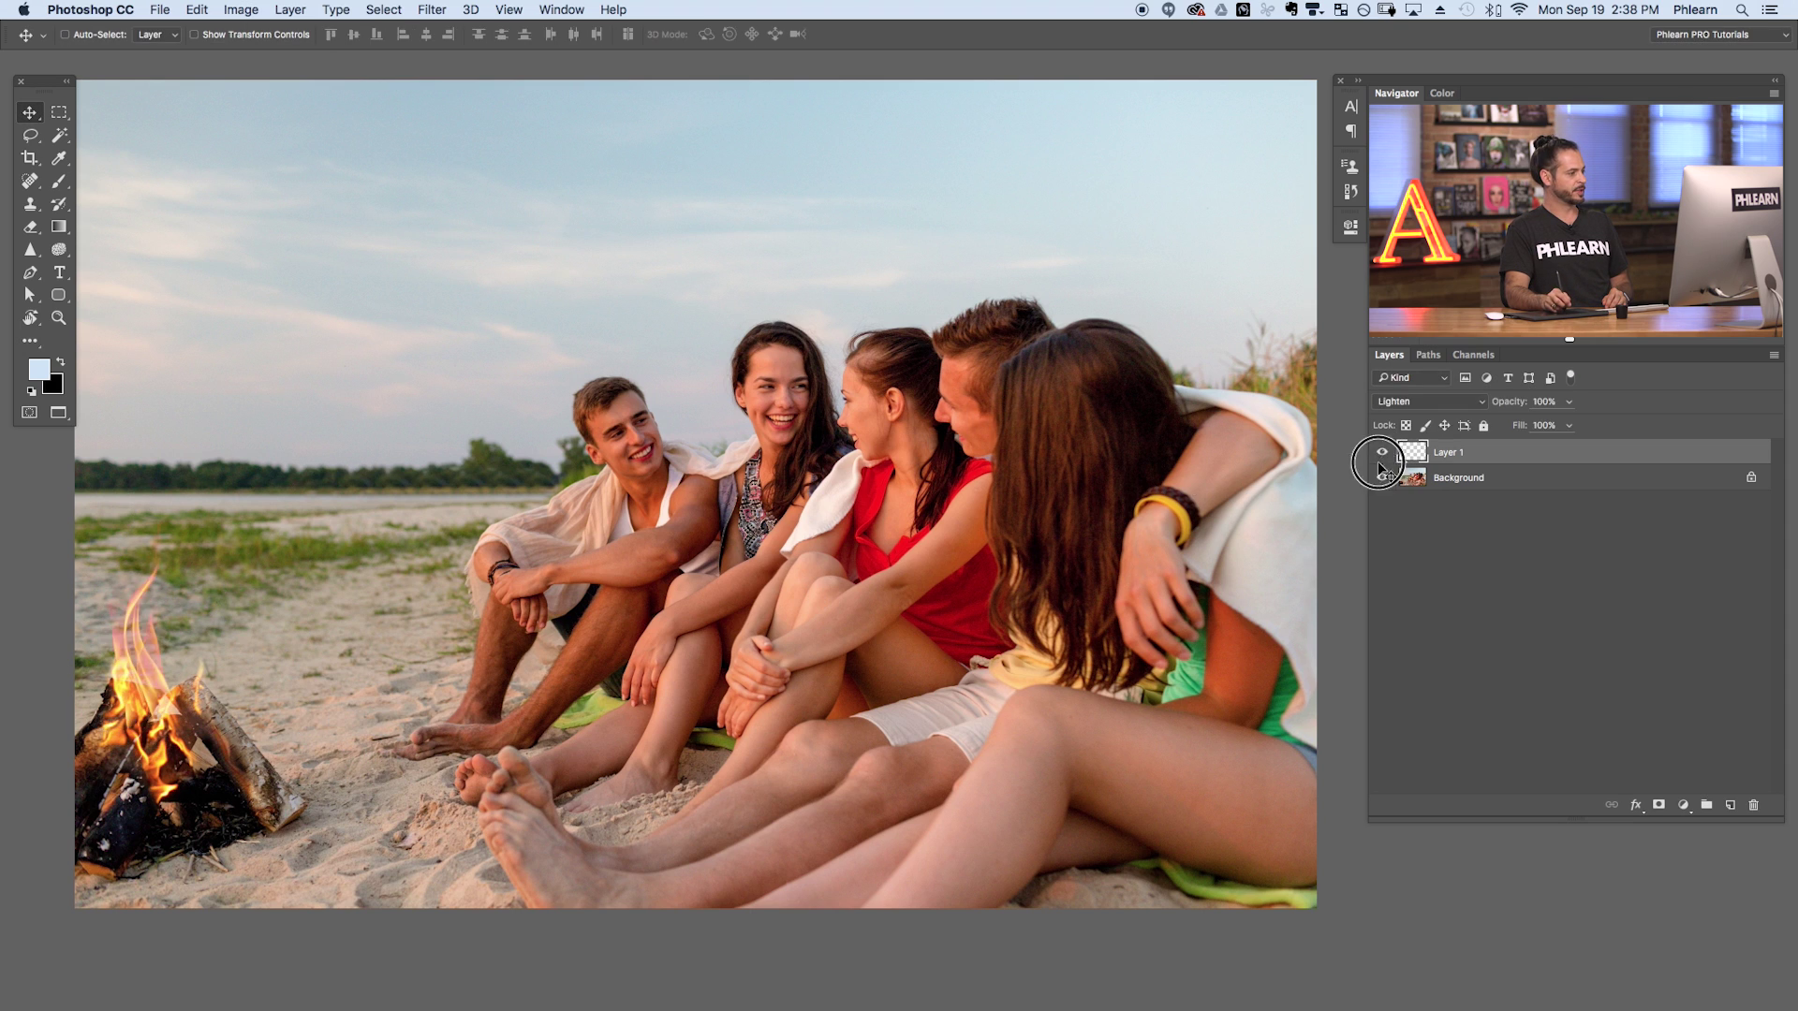
{"action": "left_click", "coordinate": [1384, 475]}
{"action": "left_click", "coordinate": [1384, 476]}
{"action": "left_click", "coordinate": [1382, 451]}
{"action": "left_click", "coordinate": [1382, 451]}
{"action": "left_click", "coordinate": [1382, 452]}
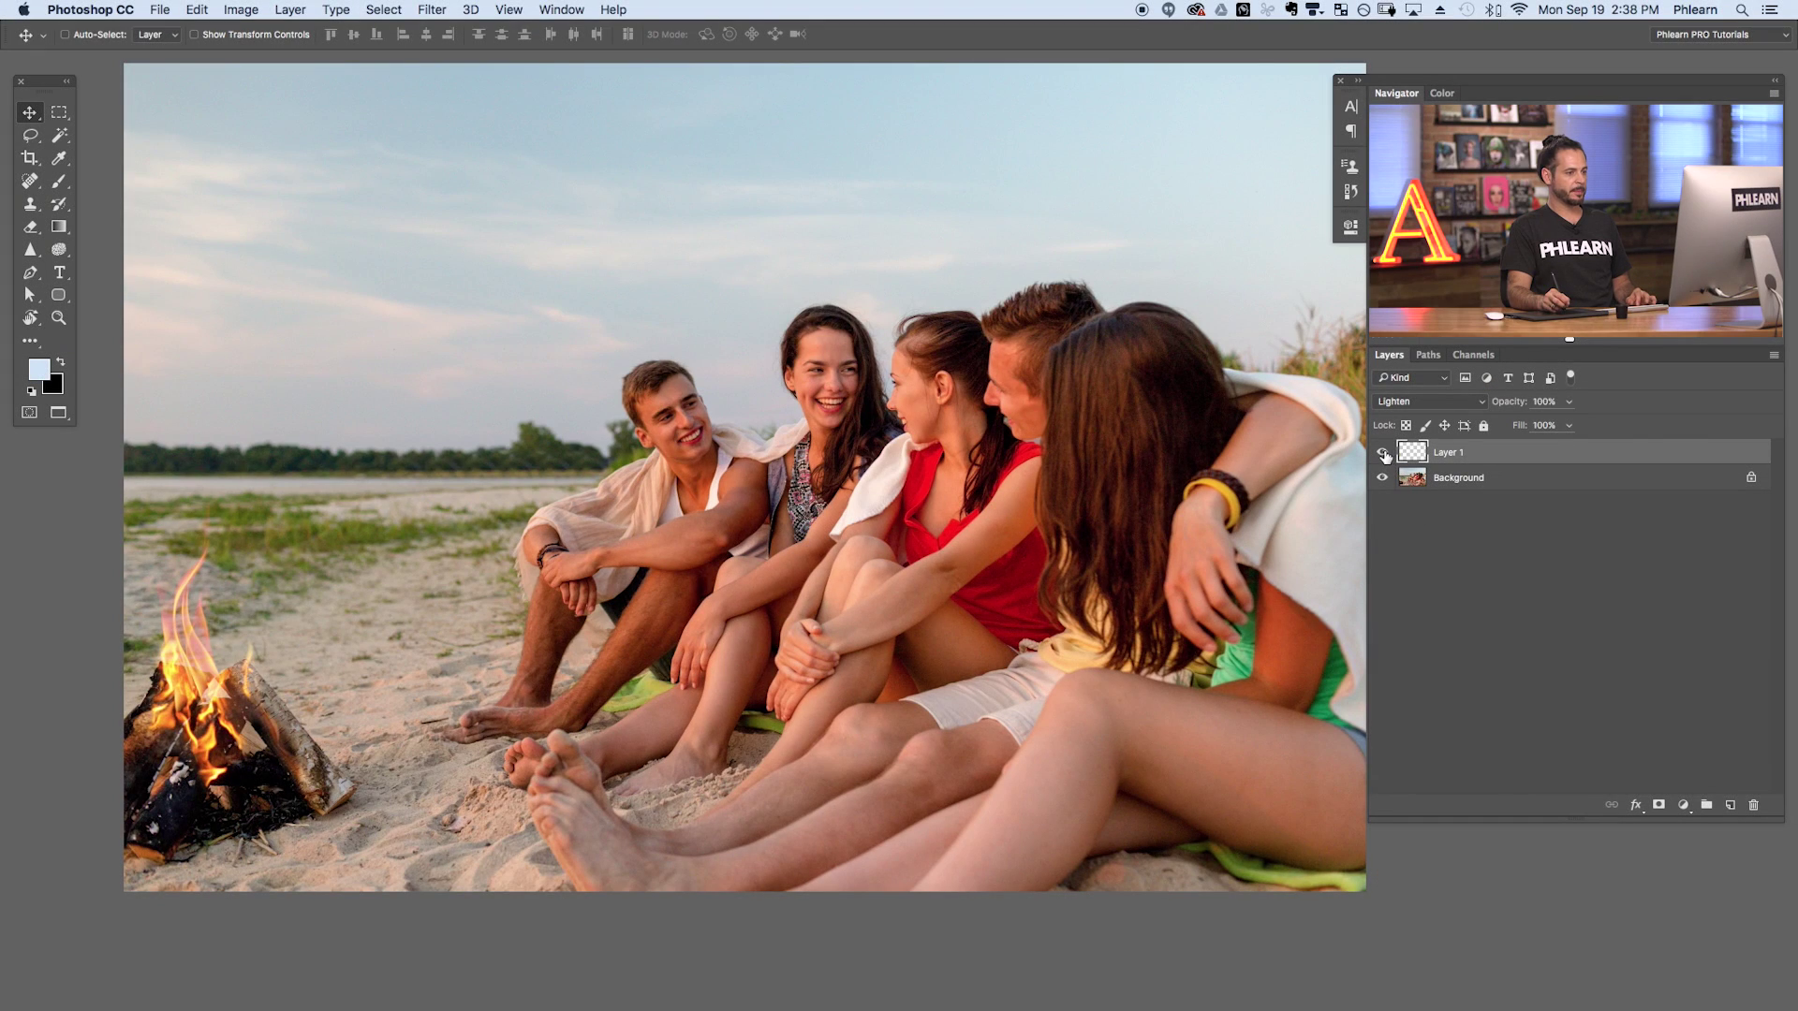
With Layer 1 hidden, draw a short curved Pen path rising from the campfire on a new layer.
{"action": "left_click", "coordinate": [1383, 454]}
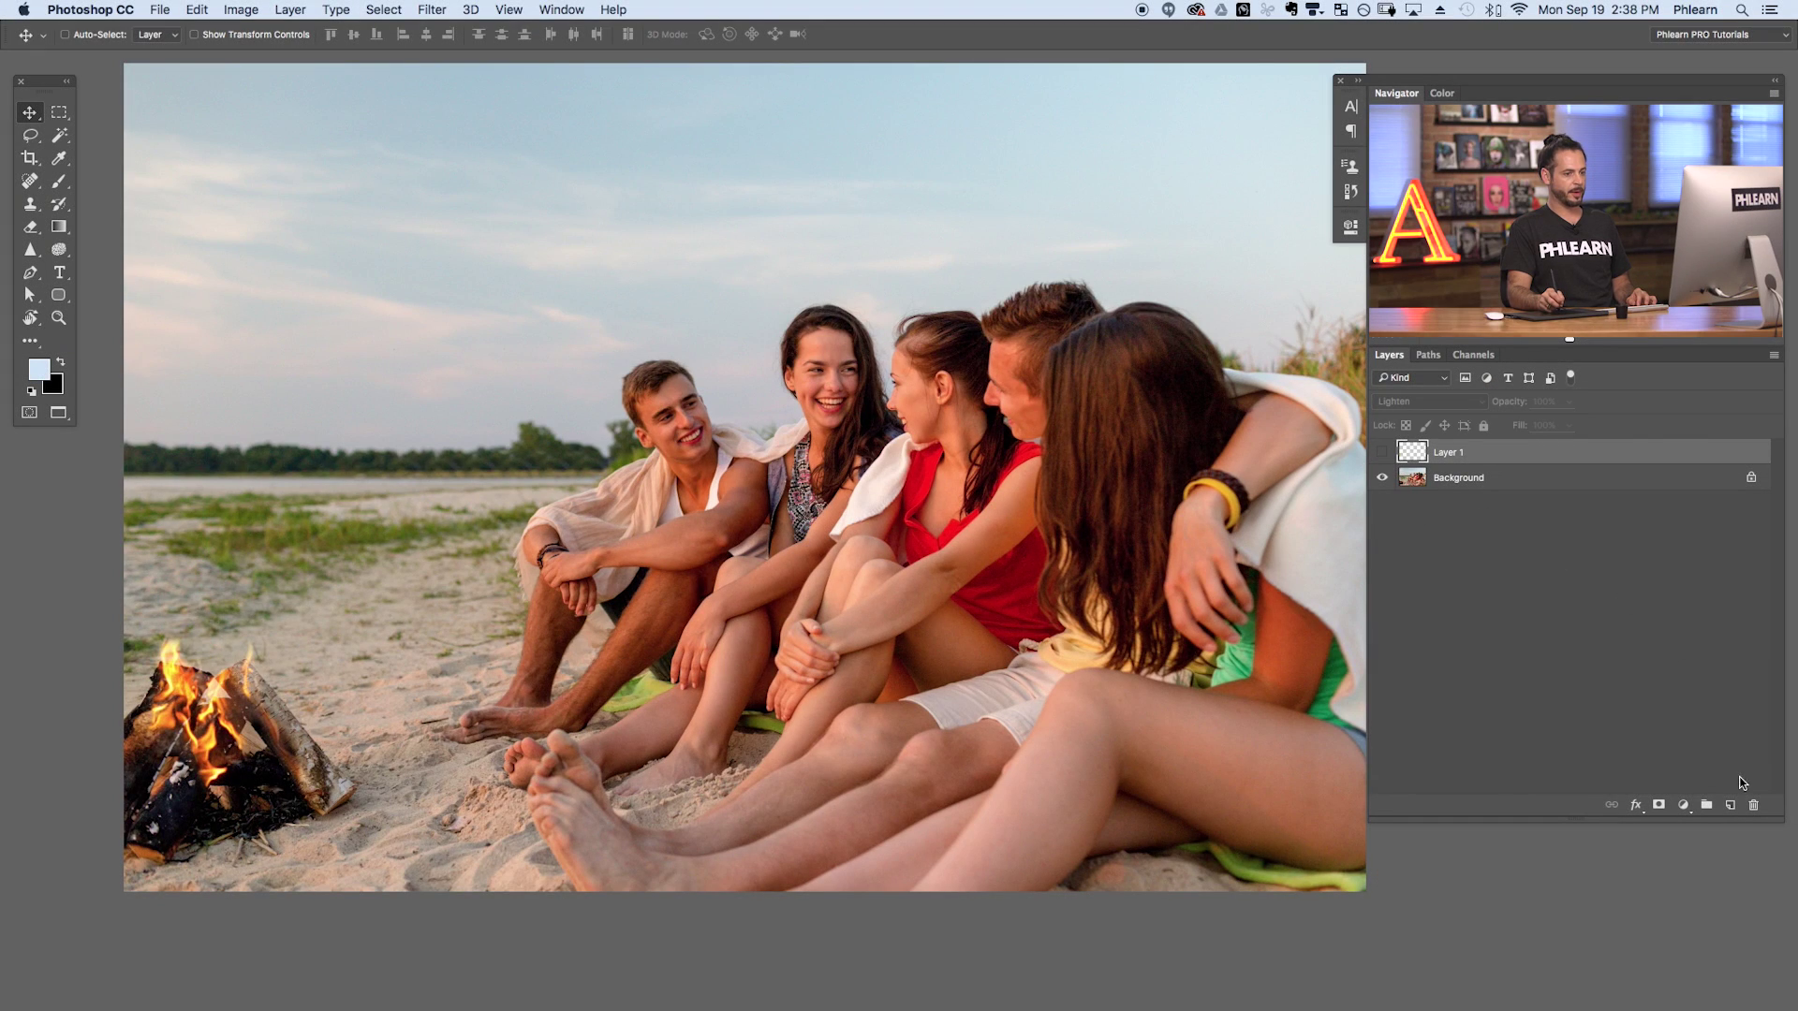
{"action": "left_click", "coordinate": [1732, 805]}
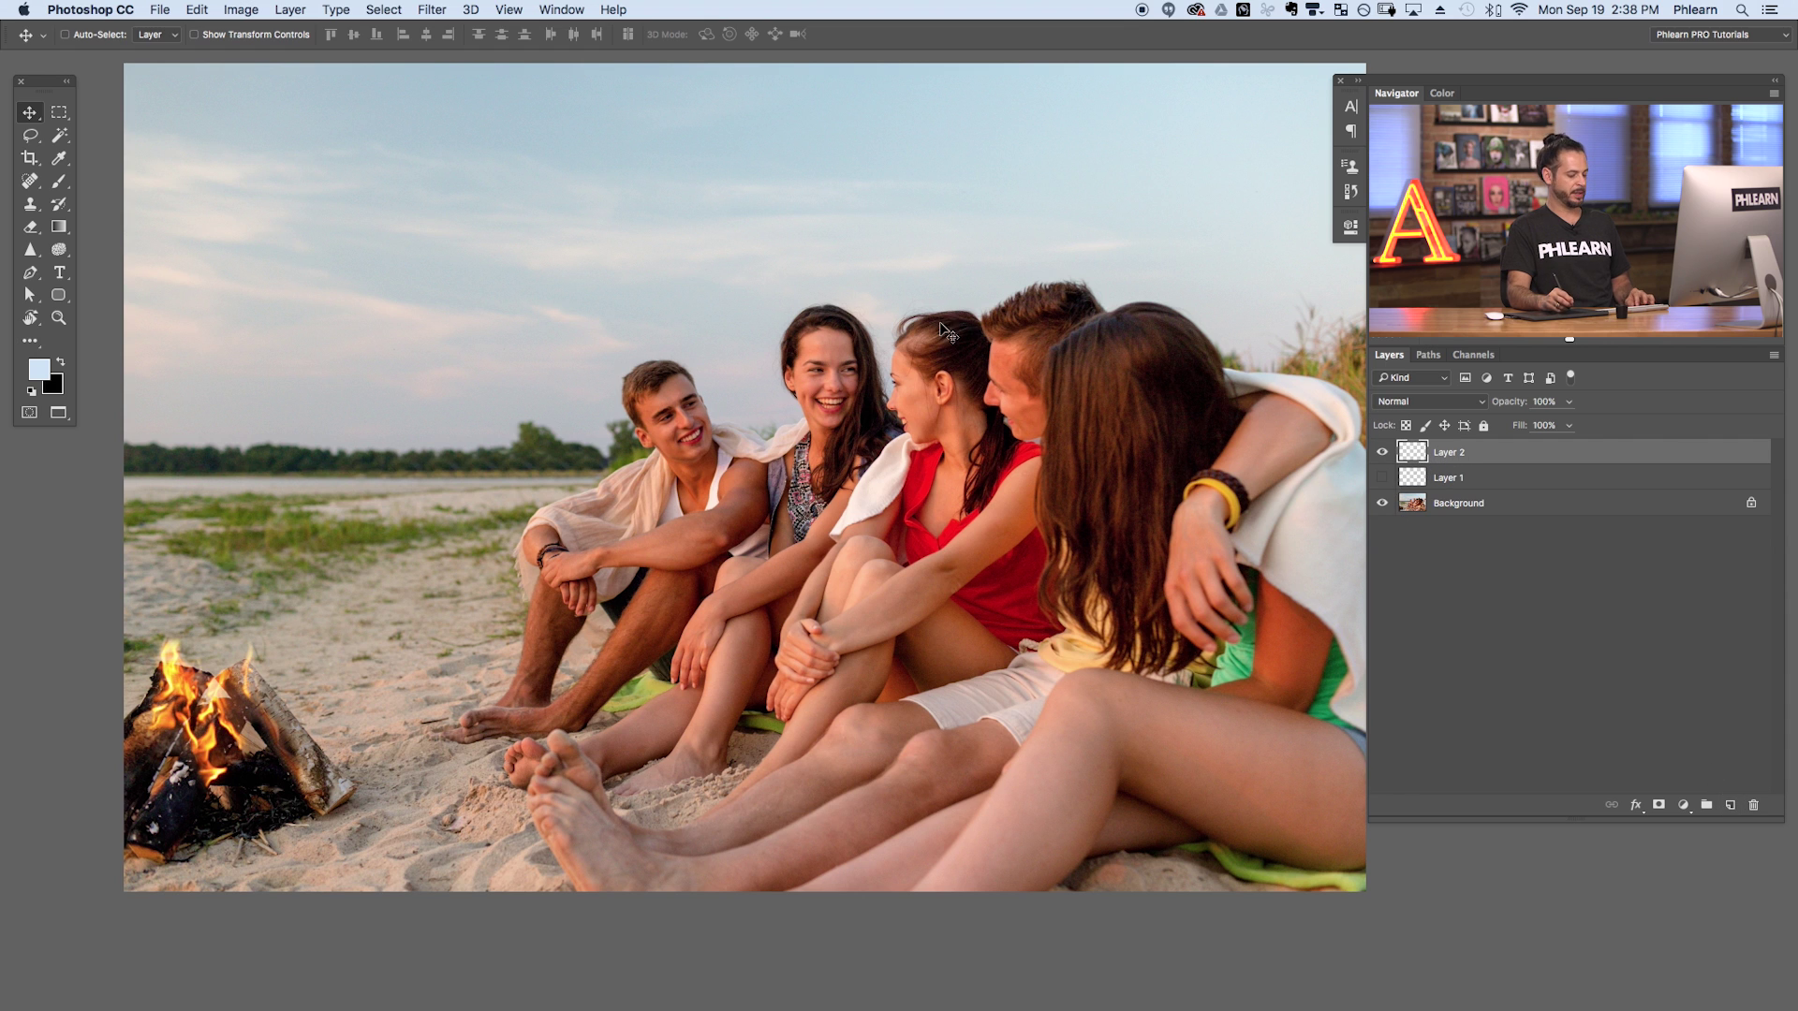
{"action": "key", "text": "p"}
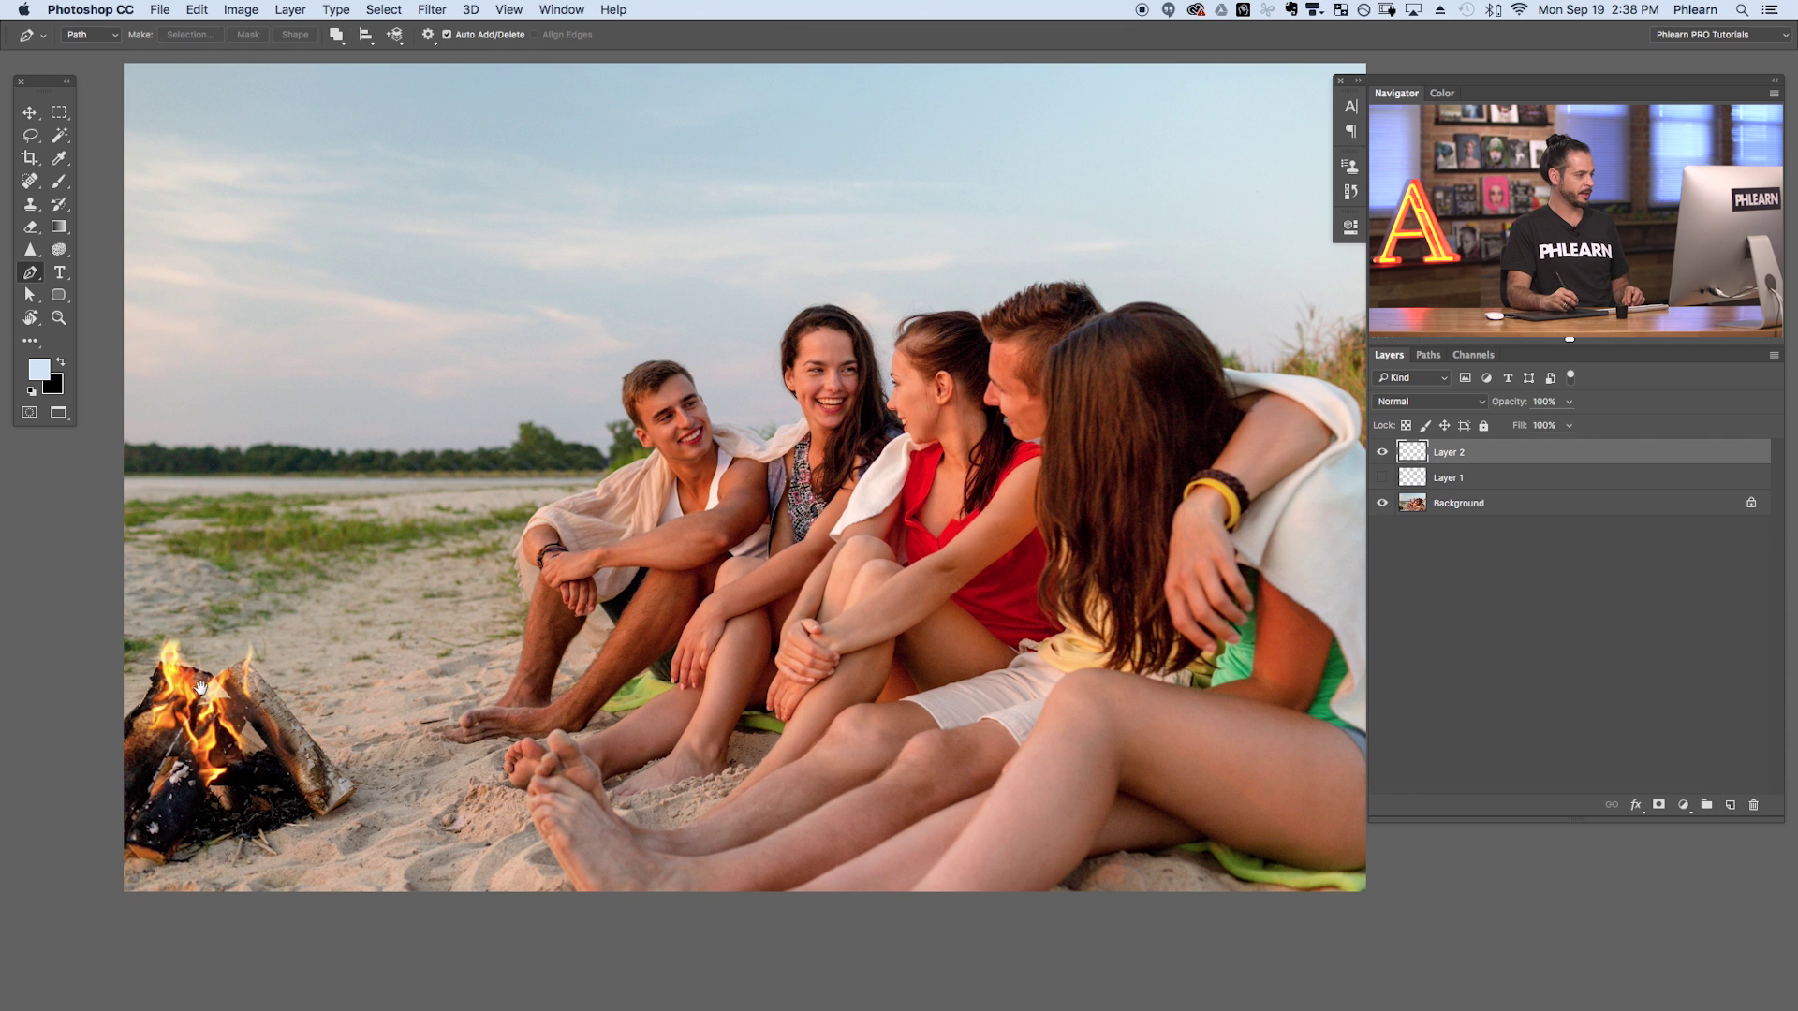
{"action": "left_click_drag", "start_coordinate": [204, 704], "coordinate": [253, 663]}
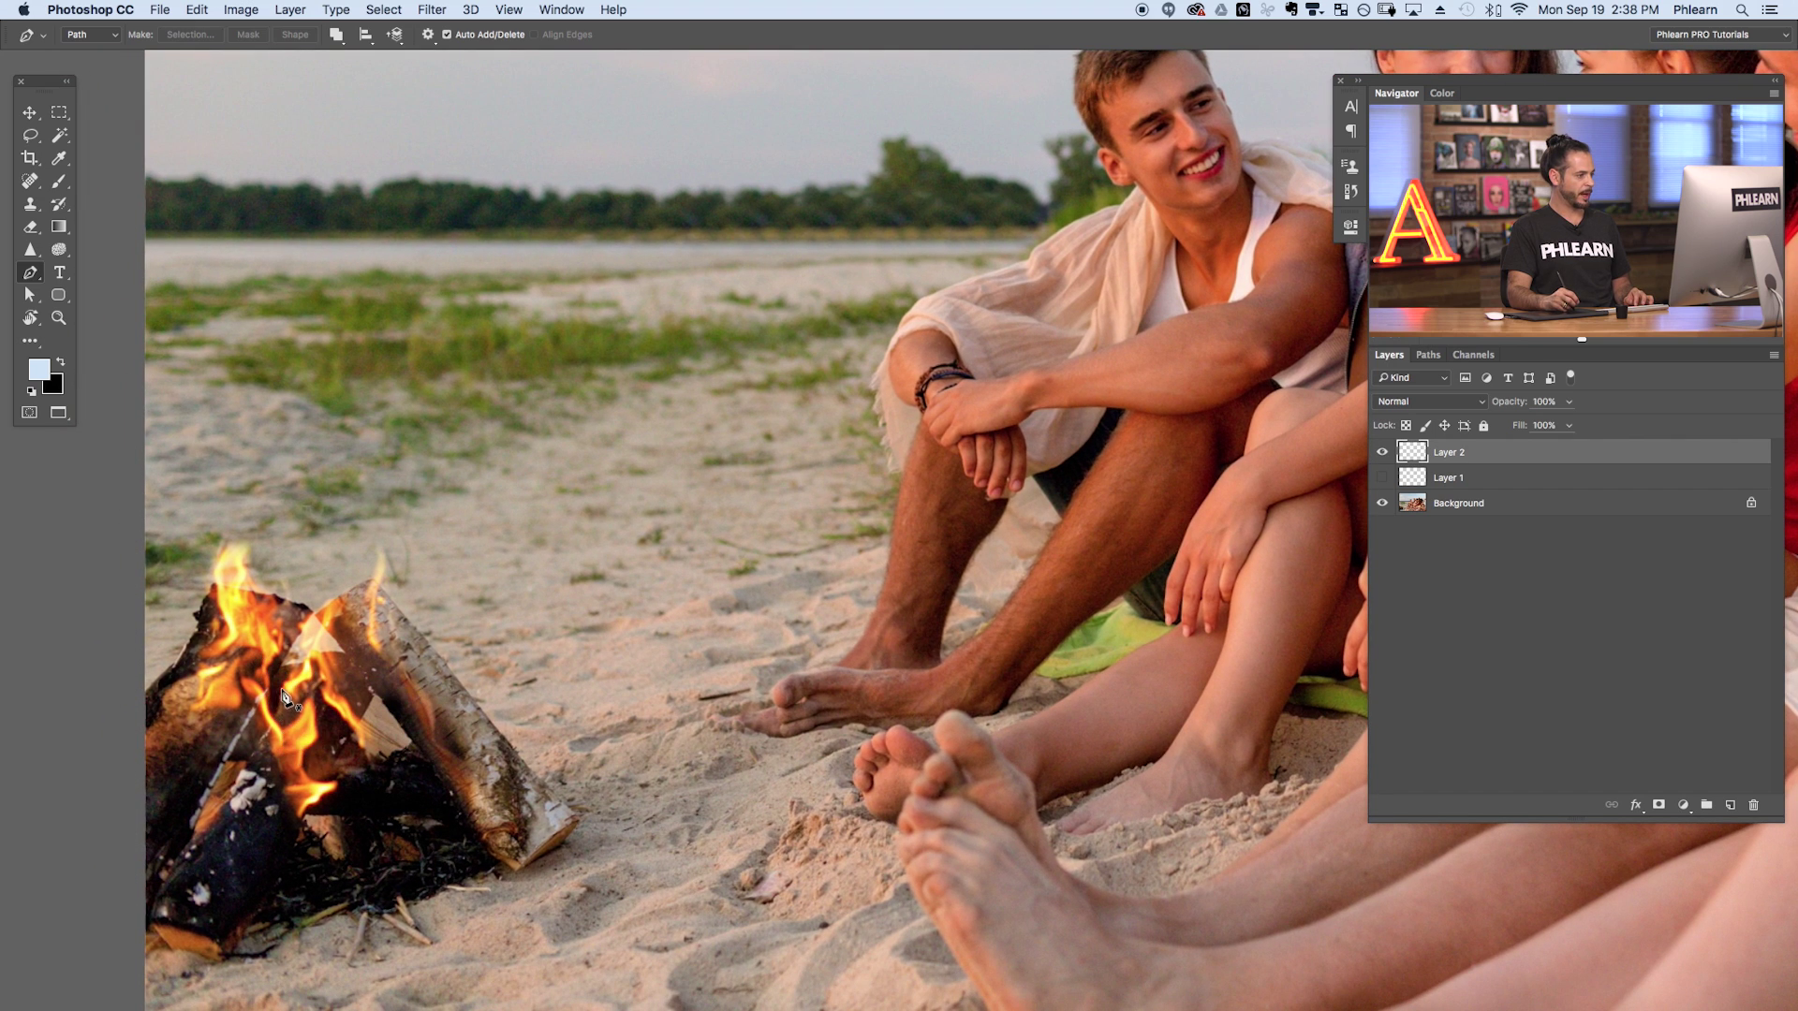
{"action": "left_click_drag", "start_coordinate": [278, 692], "coordinate": [262, 596]}
{"action": "left_click_drag", "start_coordinate": [290, 516], "coordinate": [287, 485]}
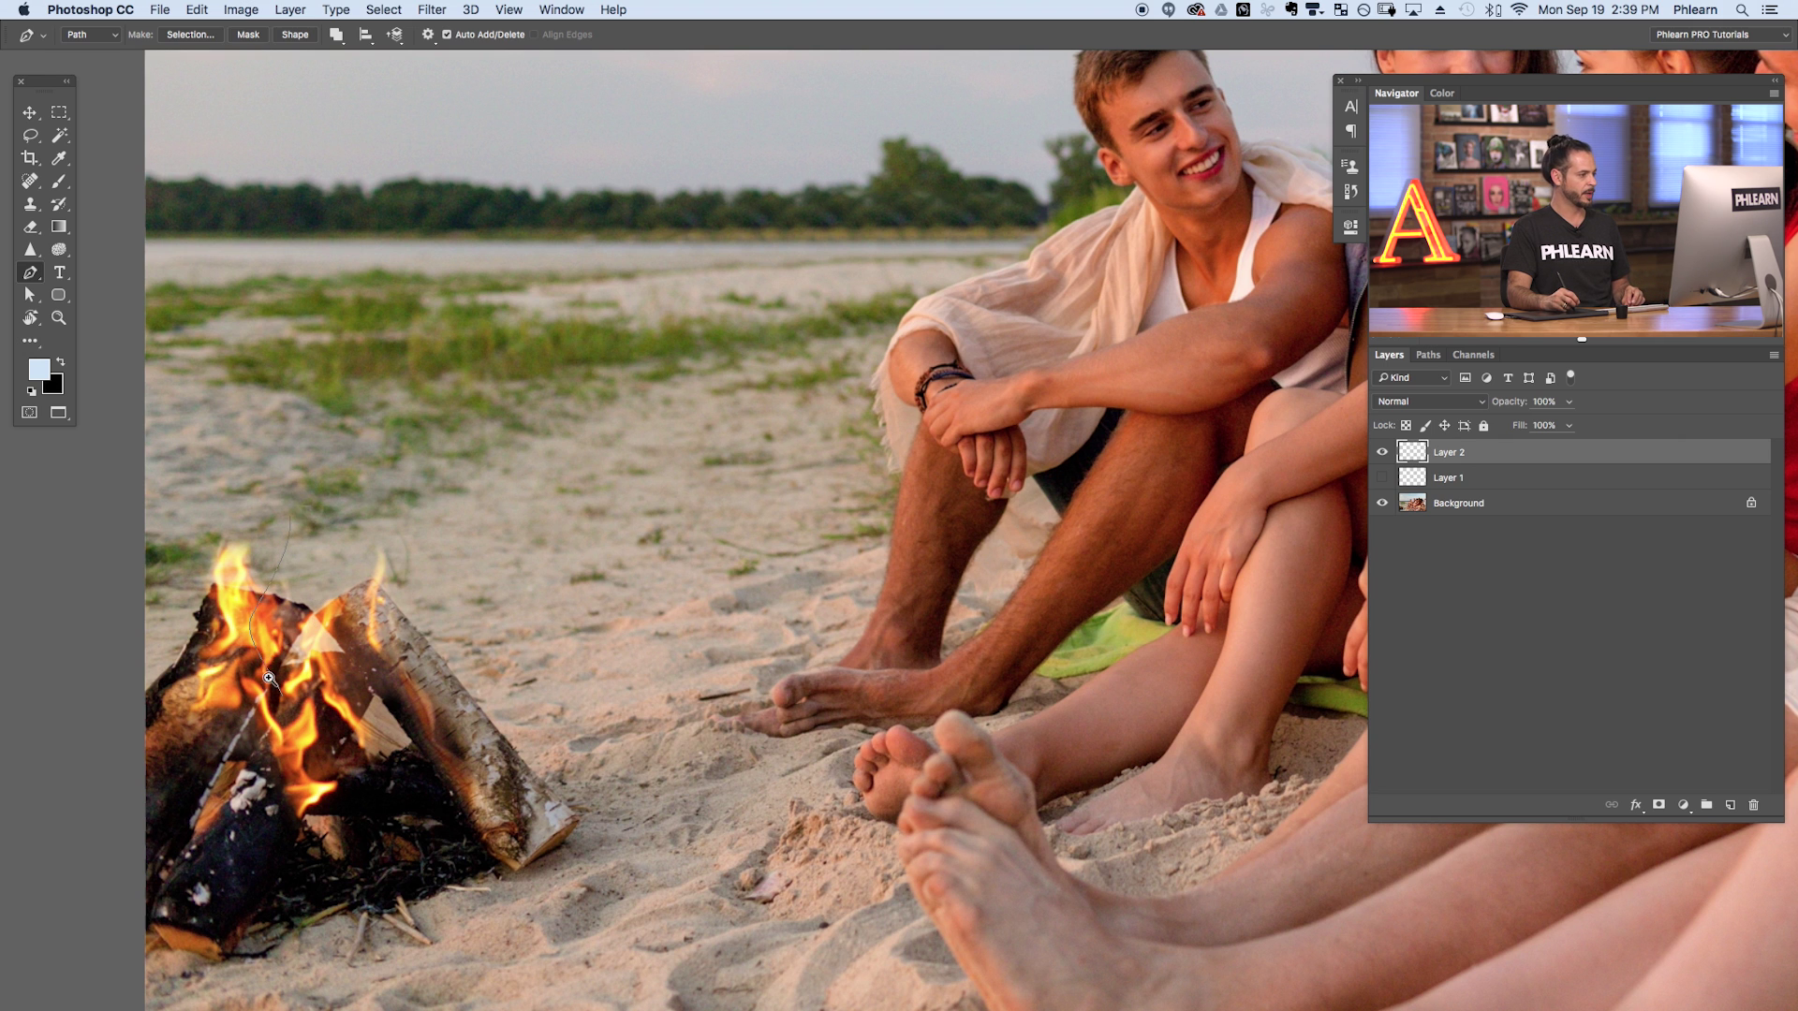
{"action": "scroll", "coordinate": [268, 676], "scroll_direction": "up", "scroll_amount": 3}
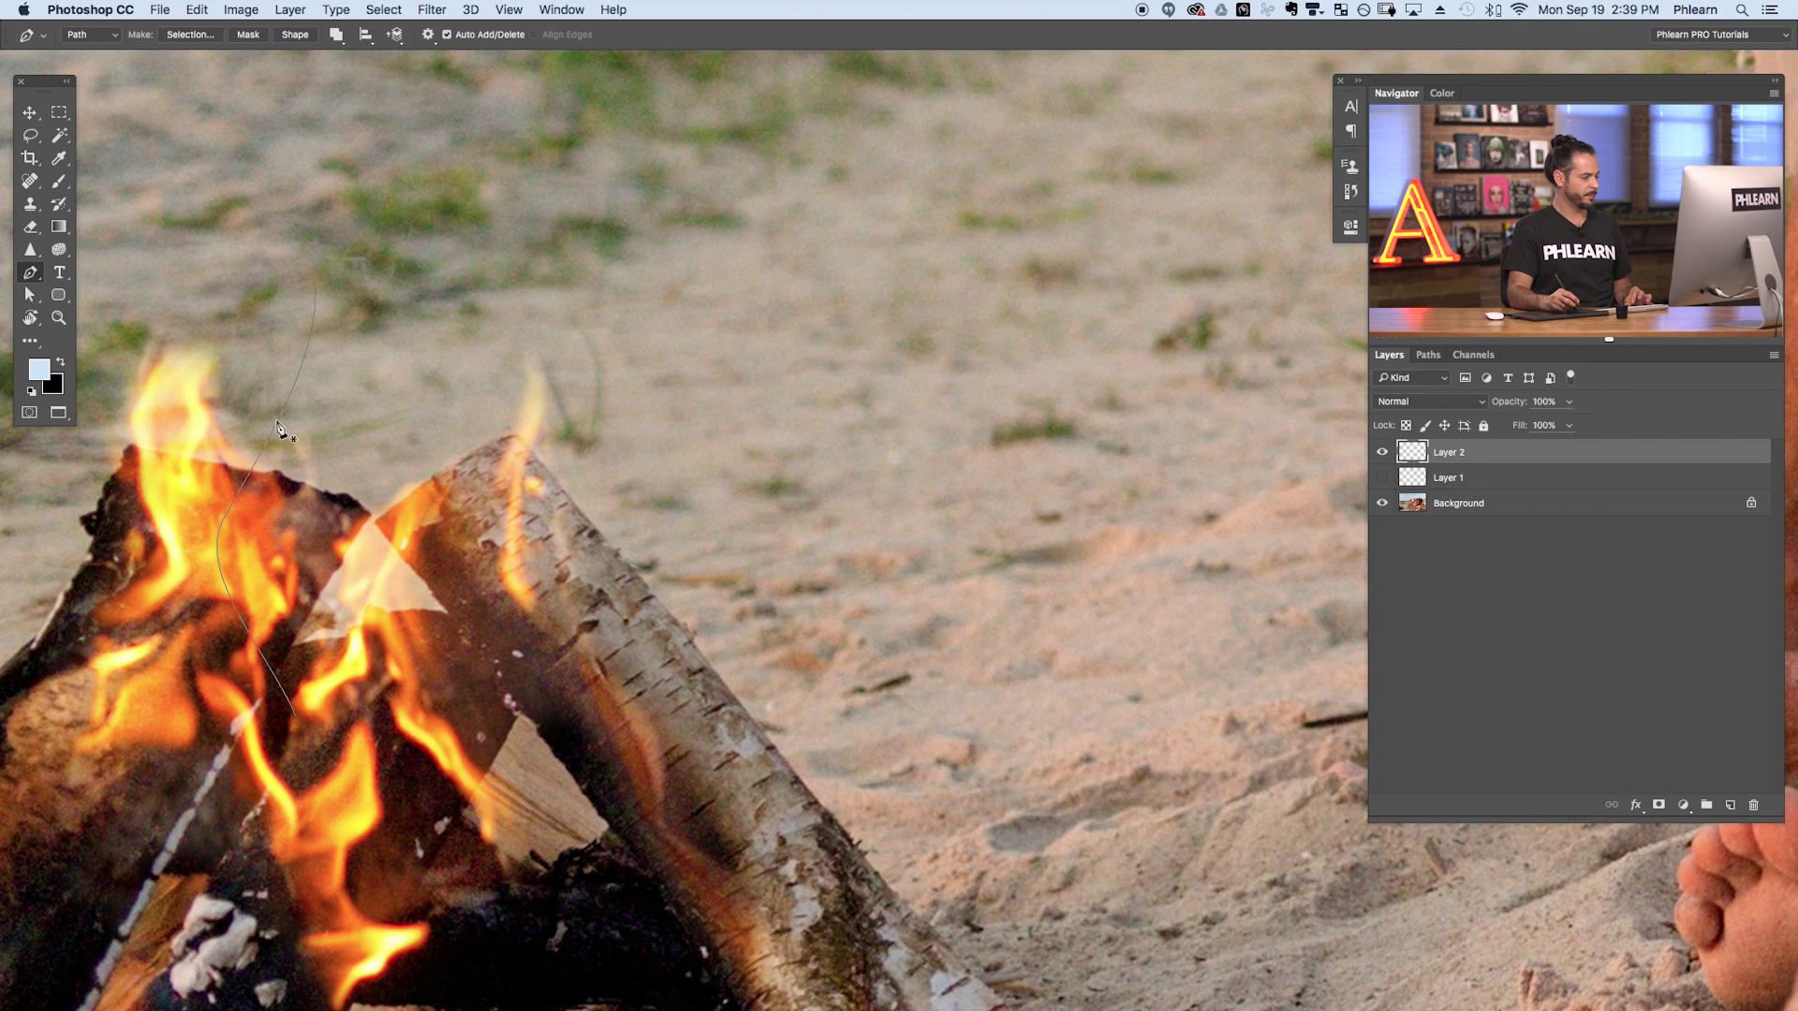
{"action": "left_click_drag", "start_coordinate": [561, 616], "coordinate": [400, 679]}
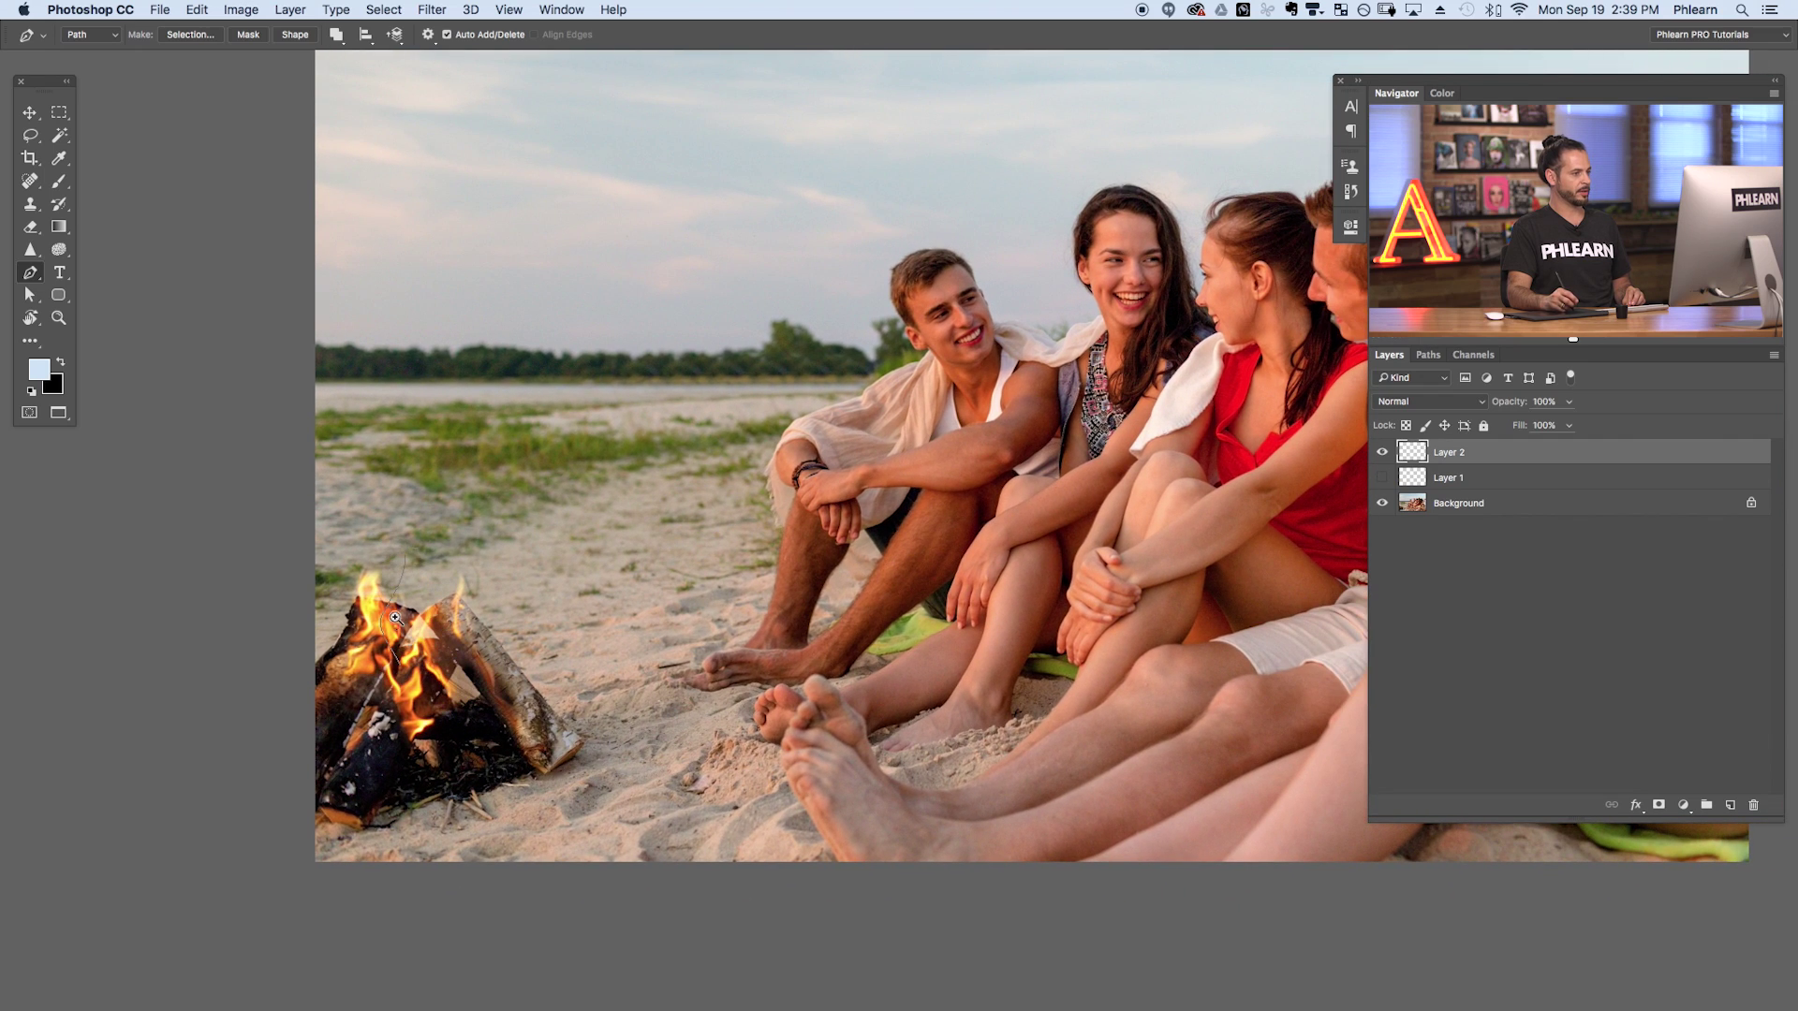
Try moving Layer 1's flame away from the campfire, undo the move, hide Layer 1 again and reselect Layer 2.
{"action": "left_click_drag", "start_coordinate": [395, 618], "coordinate": [462, 722]}
{"action": "left_click", "coordinate": [1382, 477]}
{"action": "left_click", "coordinate": [1451, 478]}
{"action": "key", "text": "v"}
{"action": "left_click_drag", "start_coordinate": [631, 698], "coordinate": [1077, 416]}
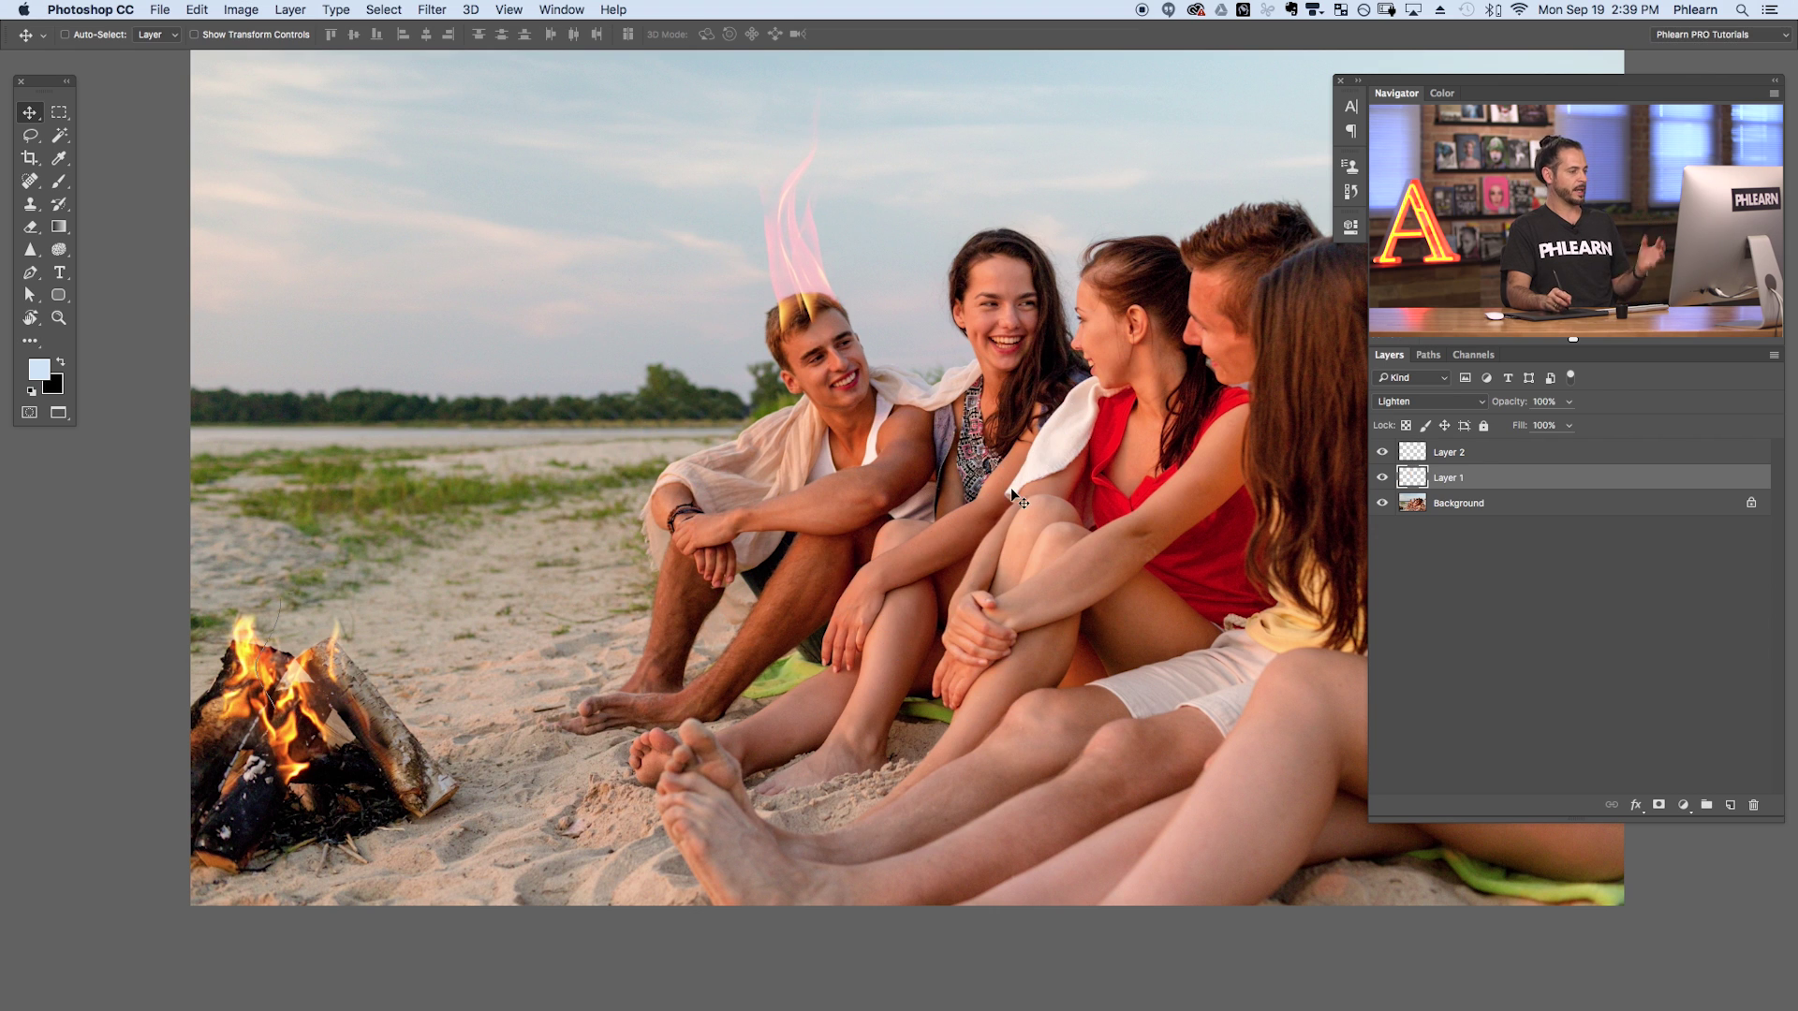
{"action": "key", "text": "super+z"}
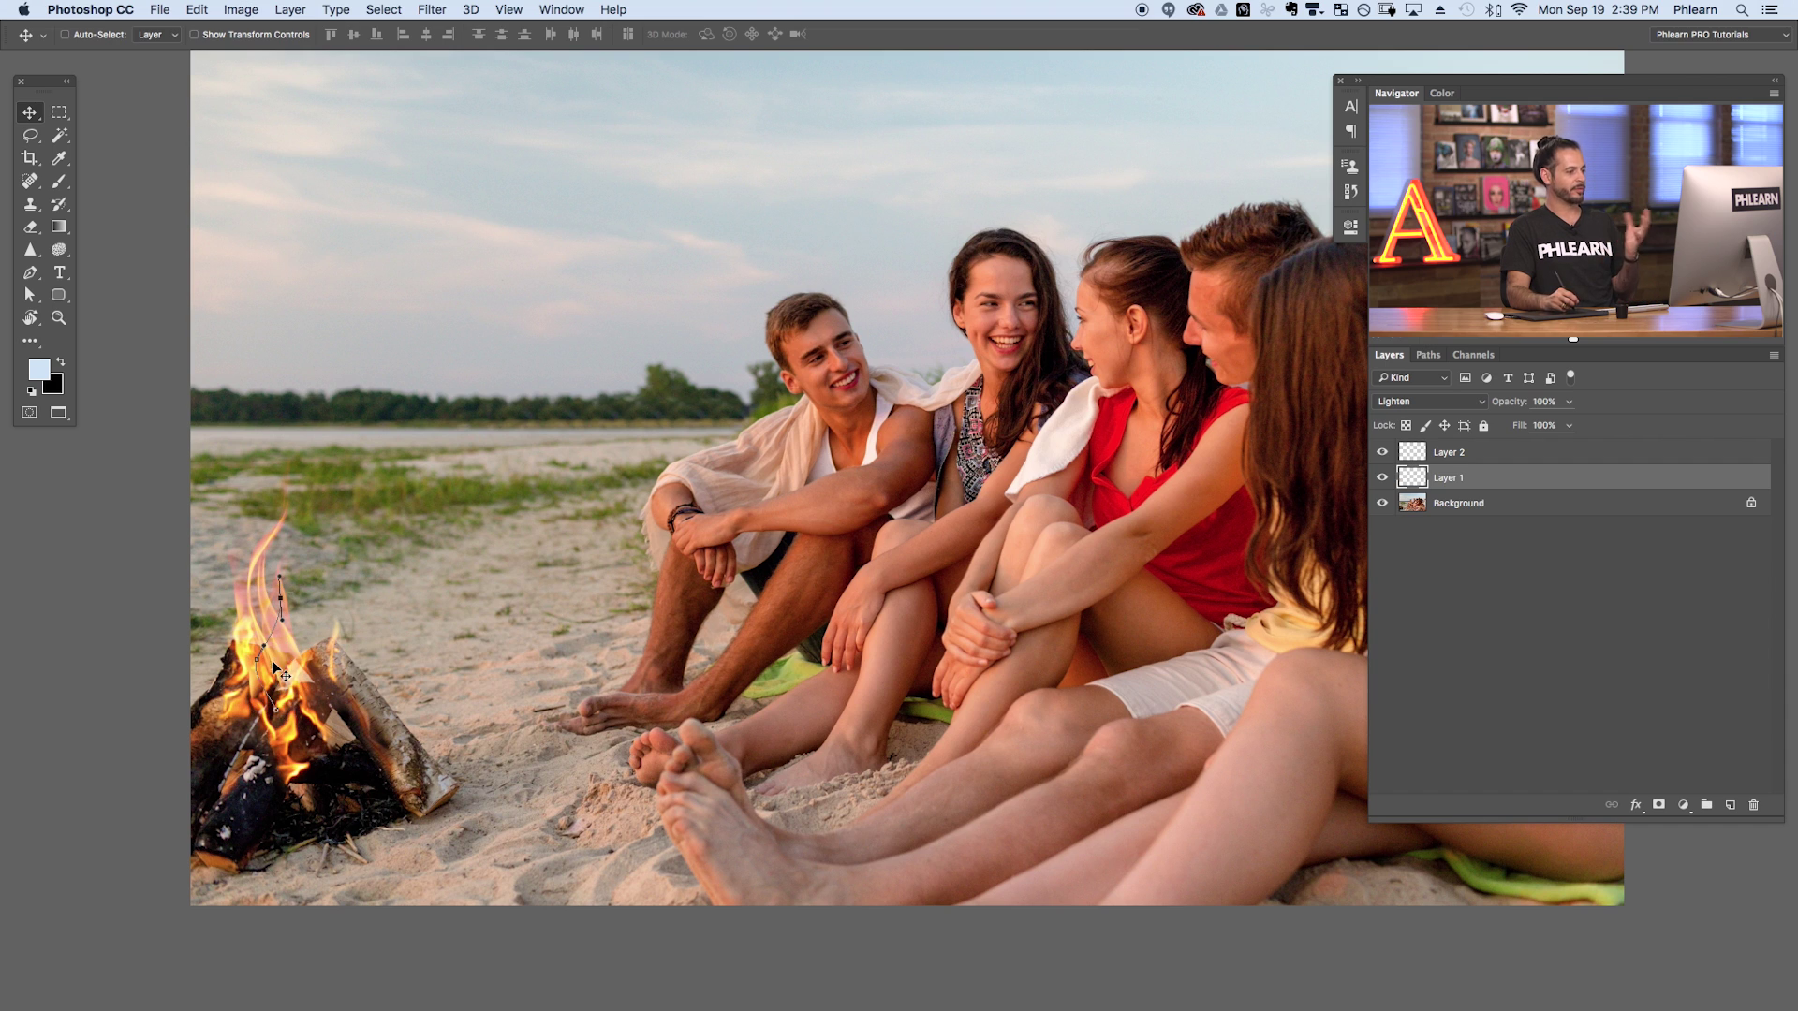
{"action": "left_click", "coordinate": [1383, 477]}
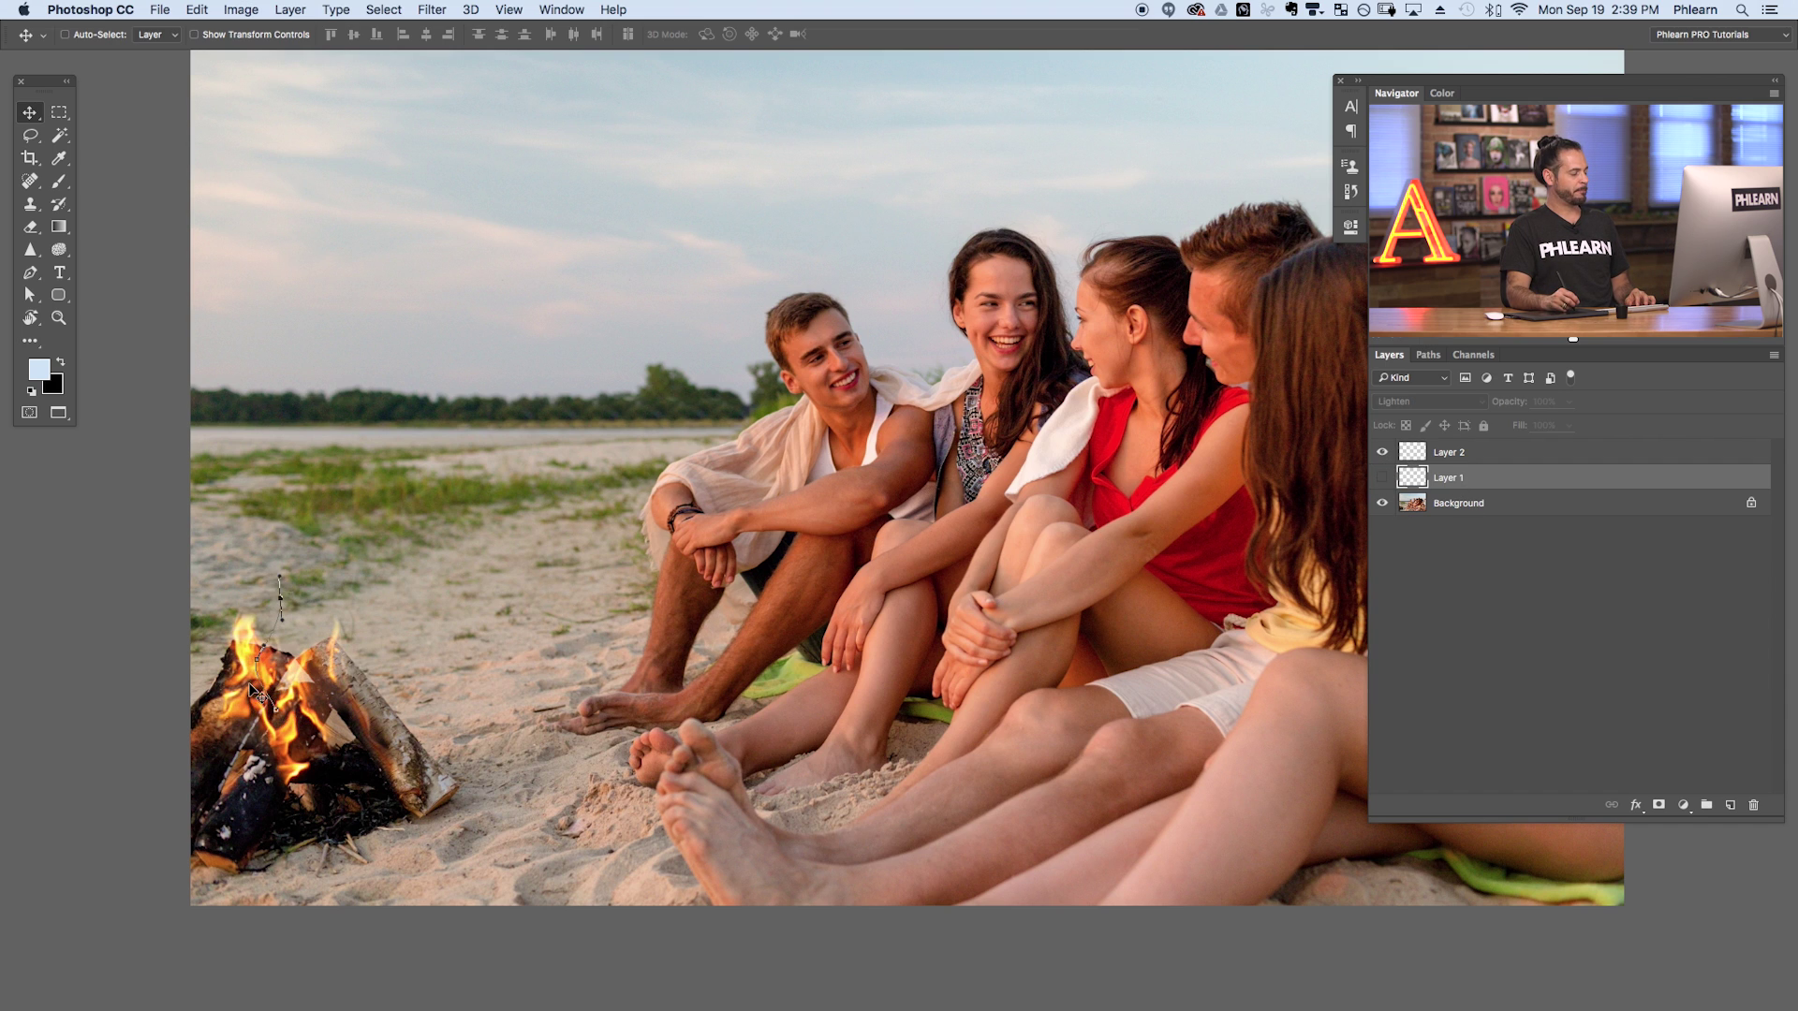
{"action": "left_click", "coordinate": [1465, 454]}
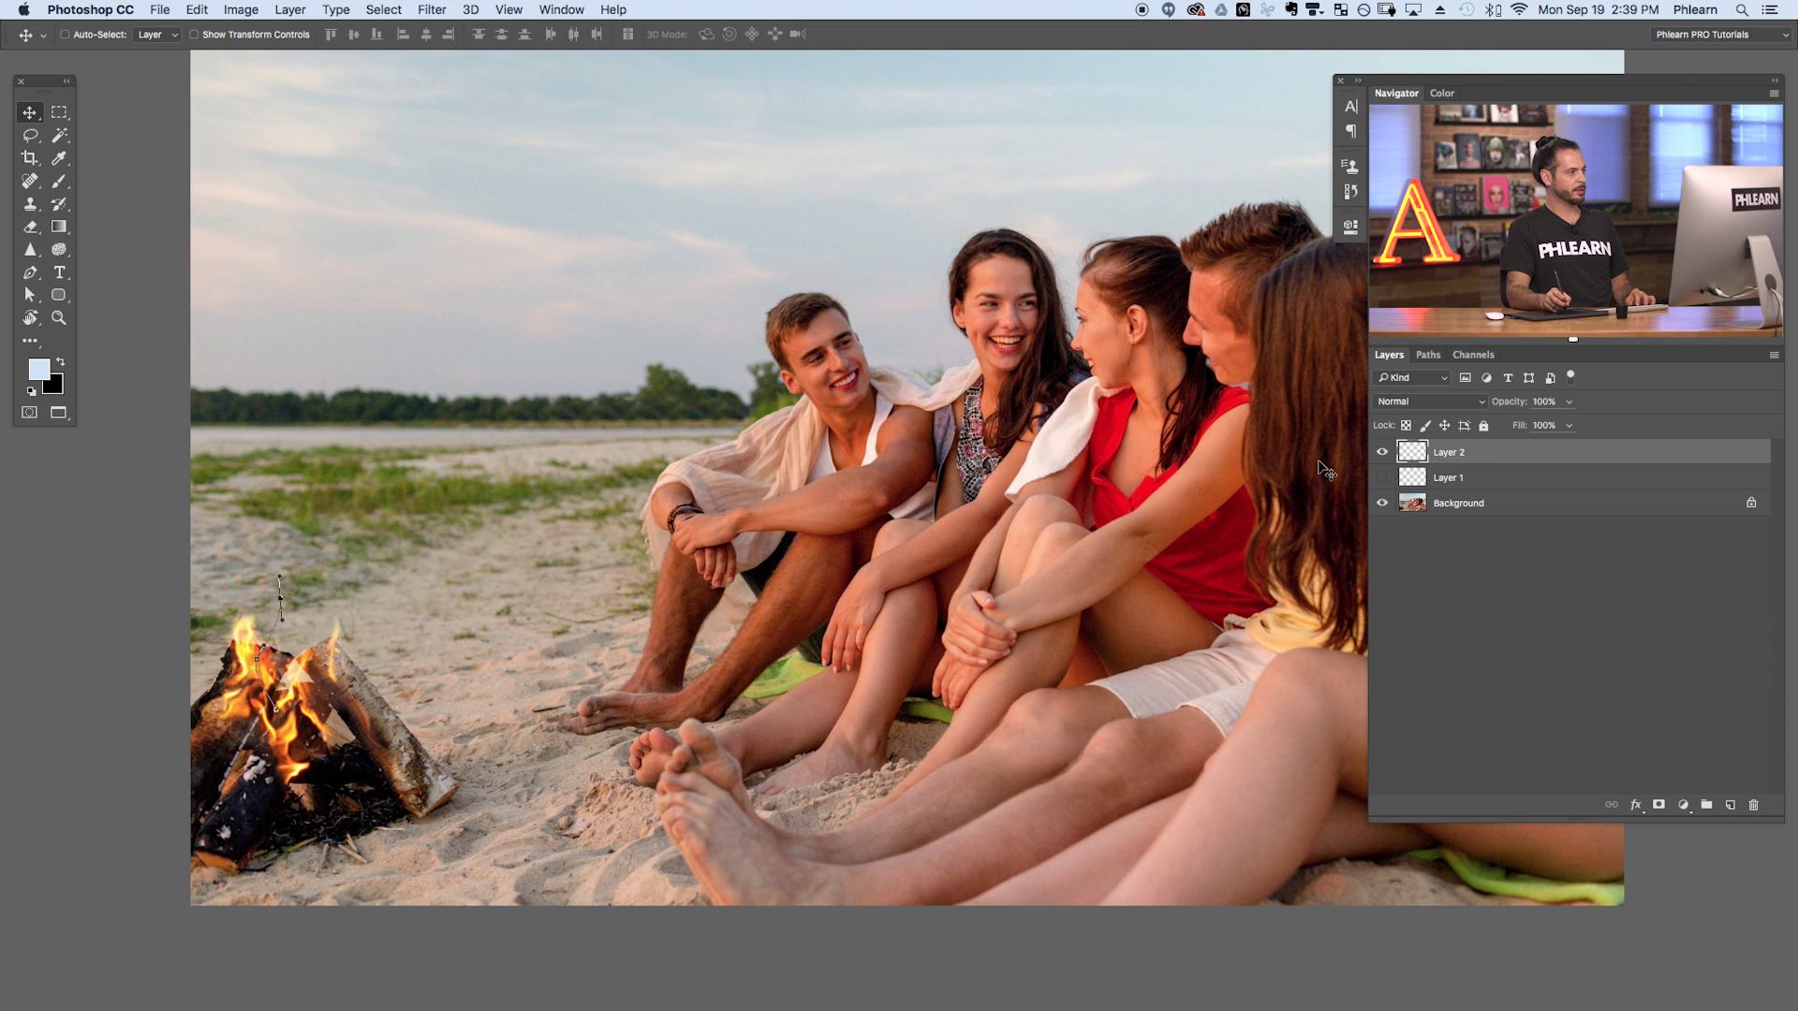
Start the Flame filter on Layer 2 and set the flame width to 271.
{"action": "left_click", "coordinate": [429, 11]}
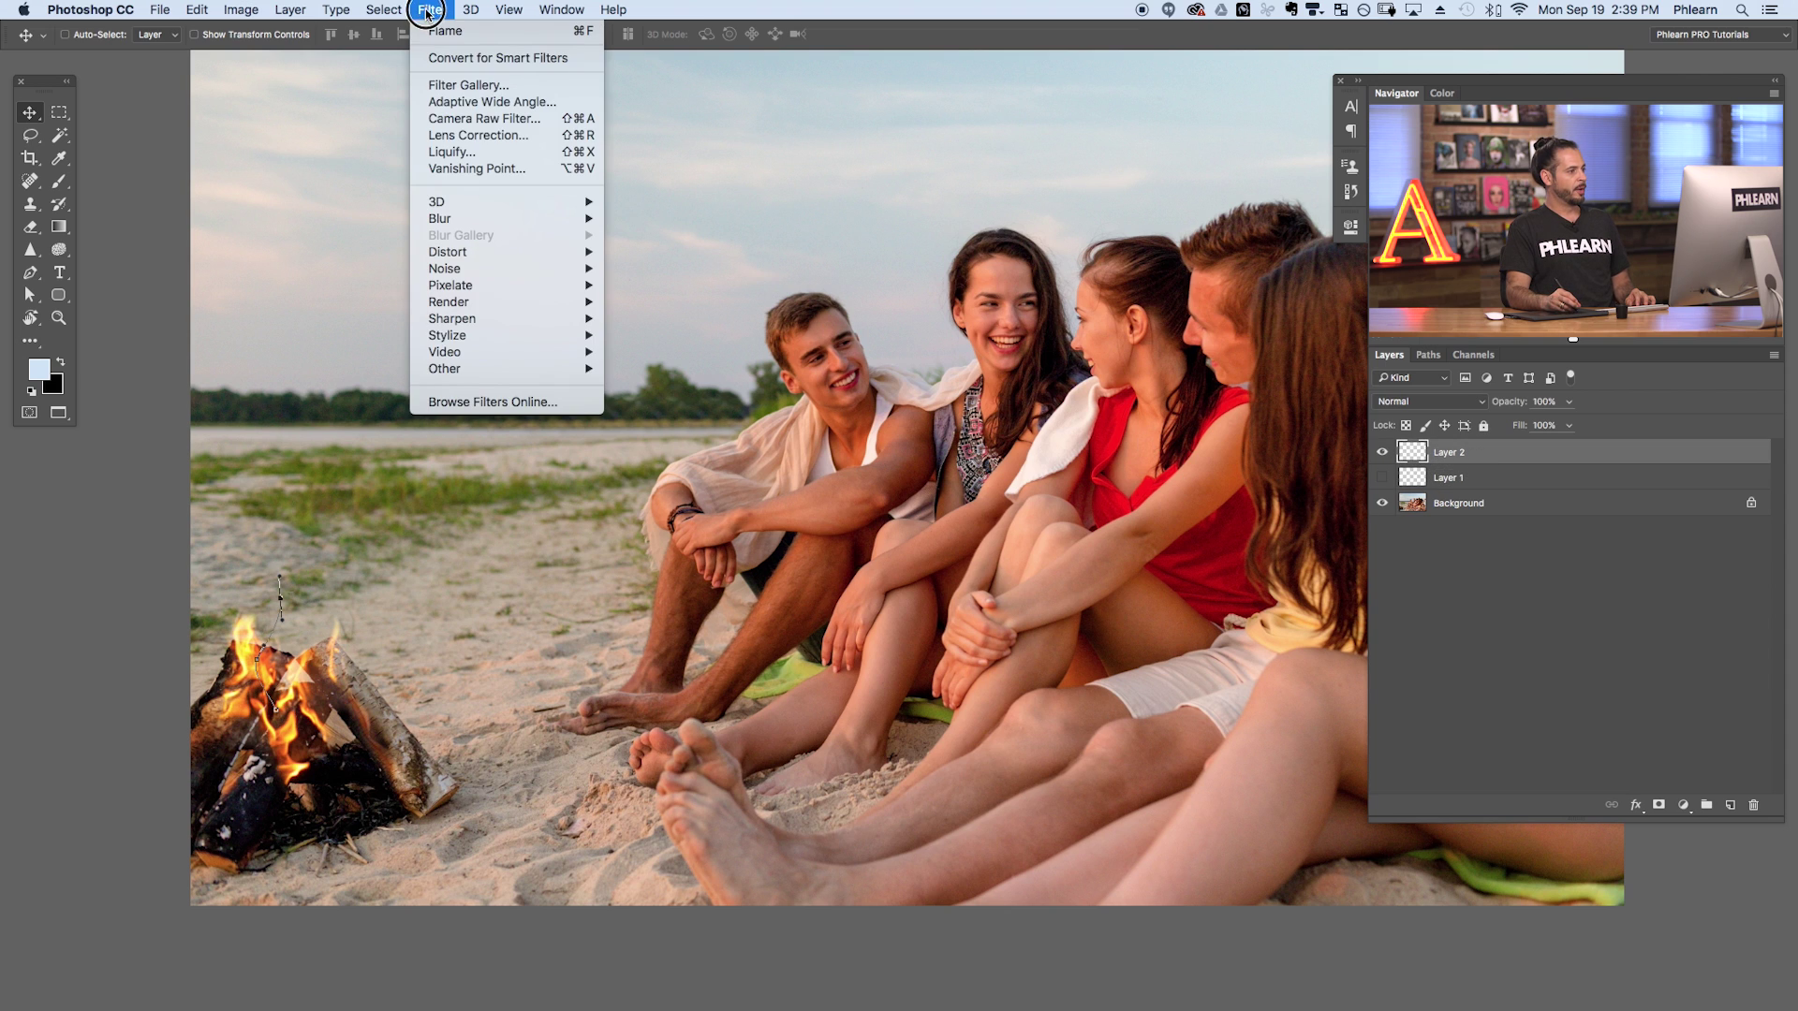
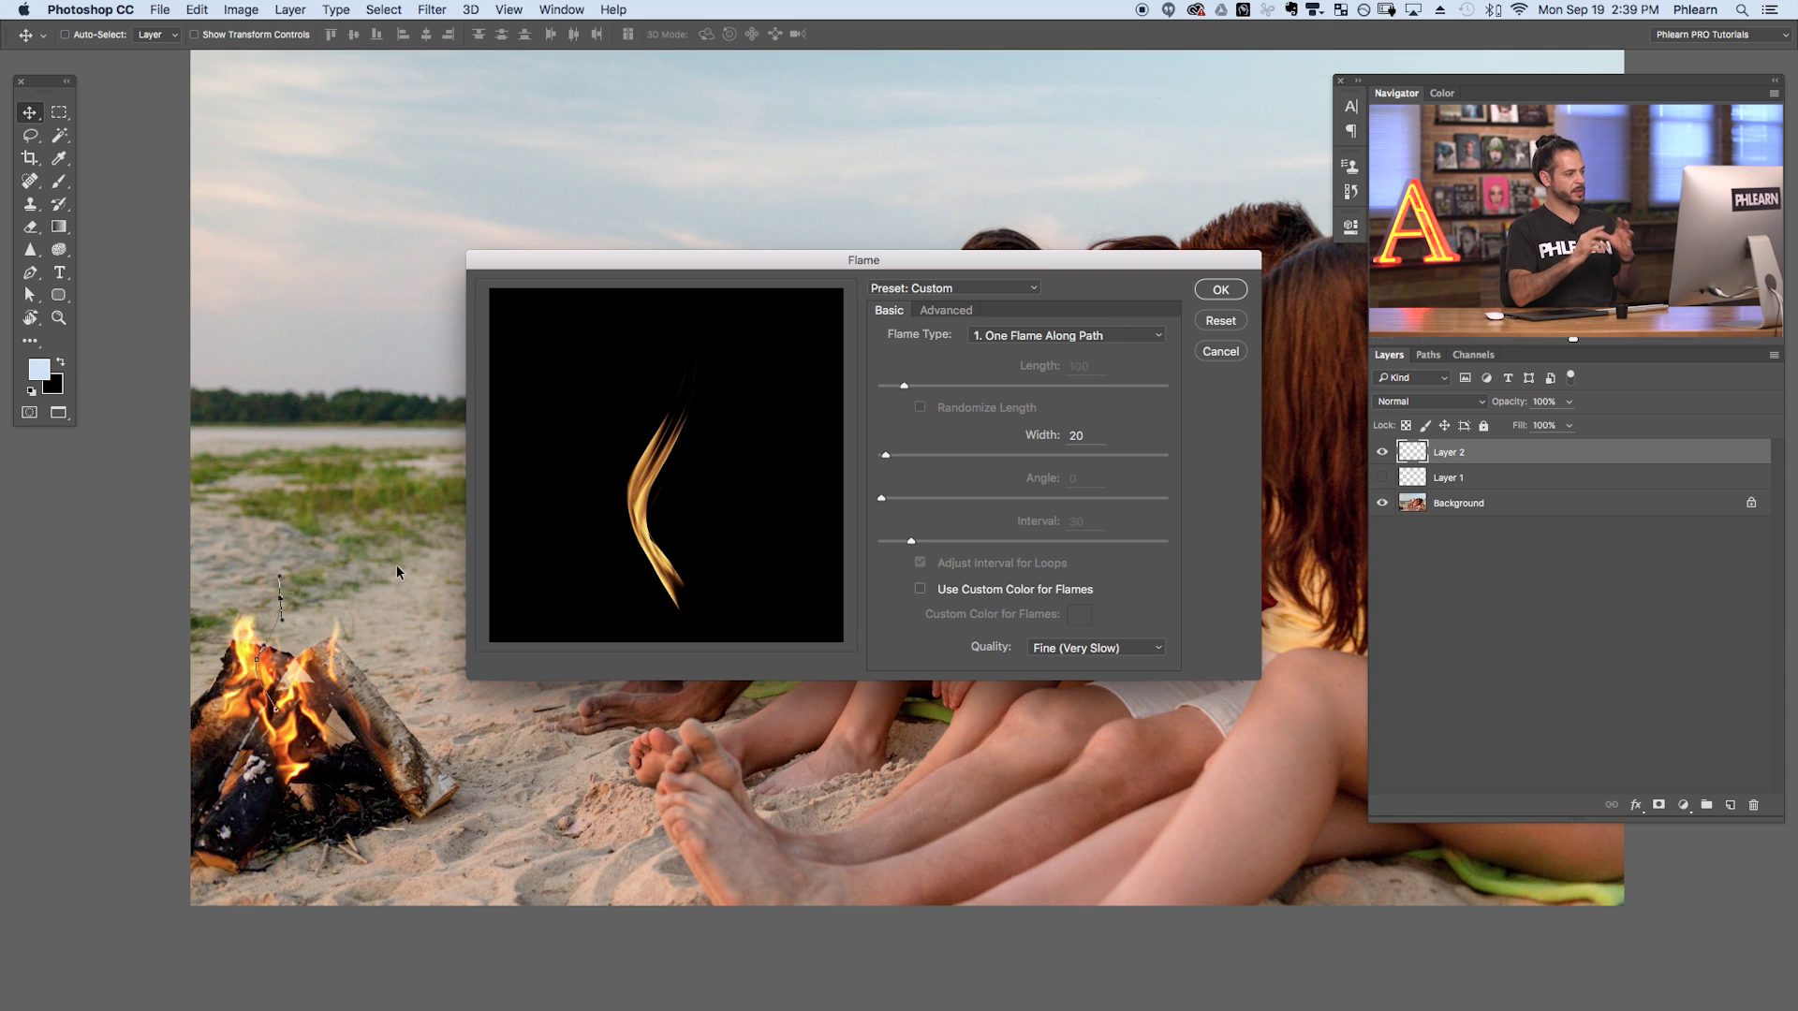
{"action": "left_click_drag", "start_coordinate": [886, 455], "coordinate": [955, 456]}
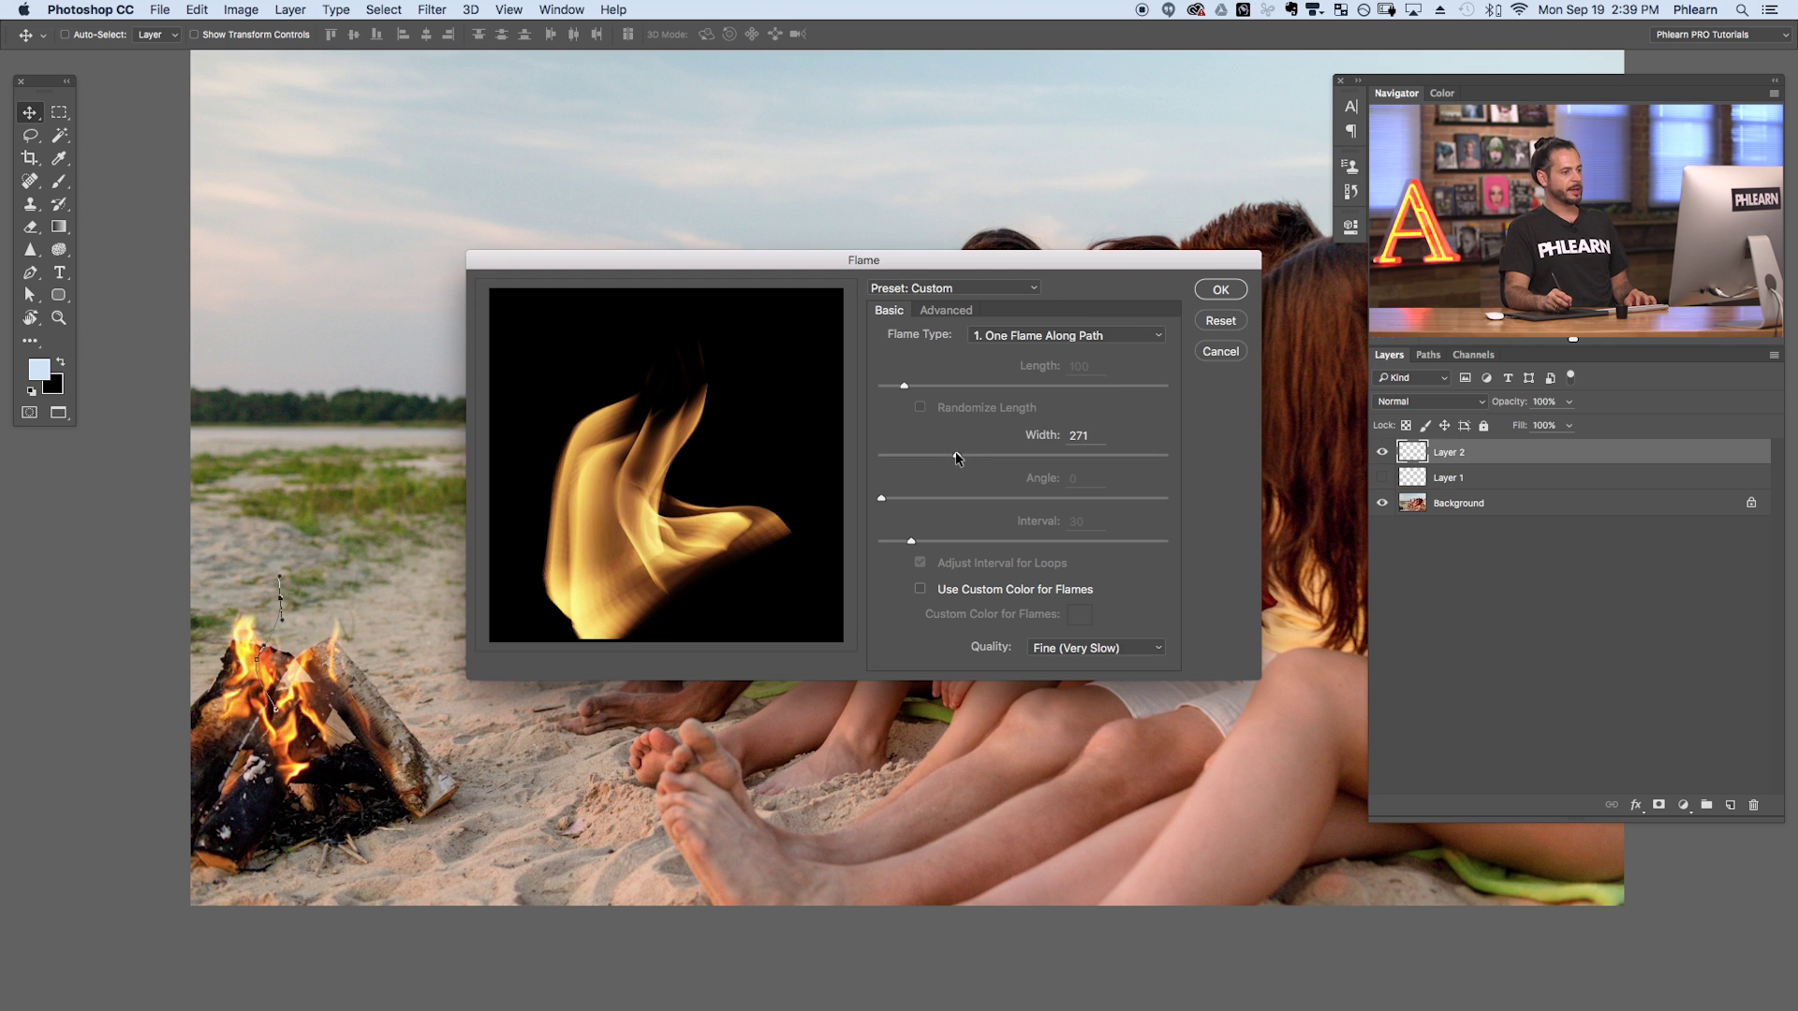
Set the flame's Flame Lines (Complexity) to 11 and Flame Bottom Alignment to 0.
{"action": "left_click", "coordinate": [944, 311]}
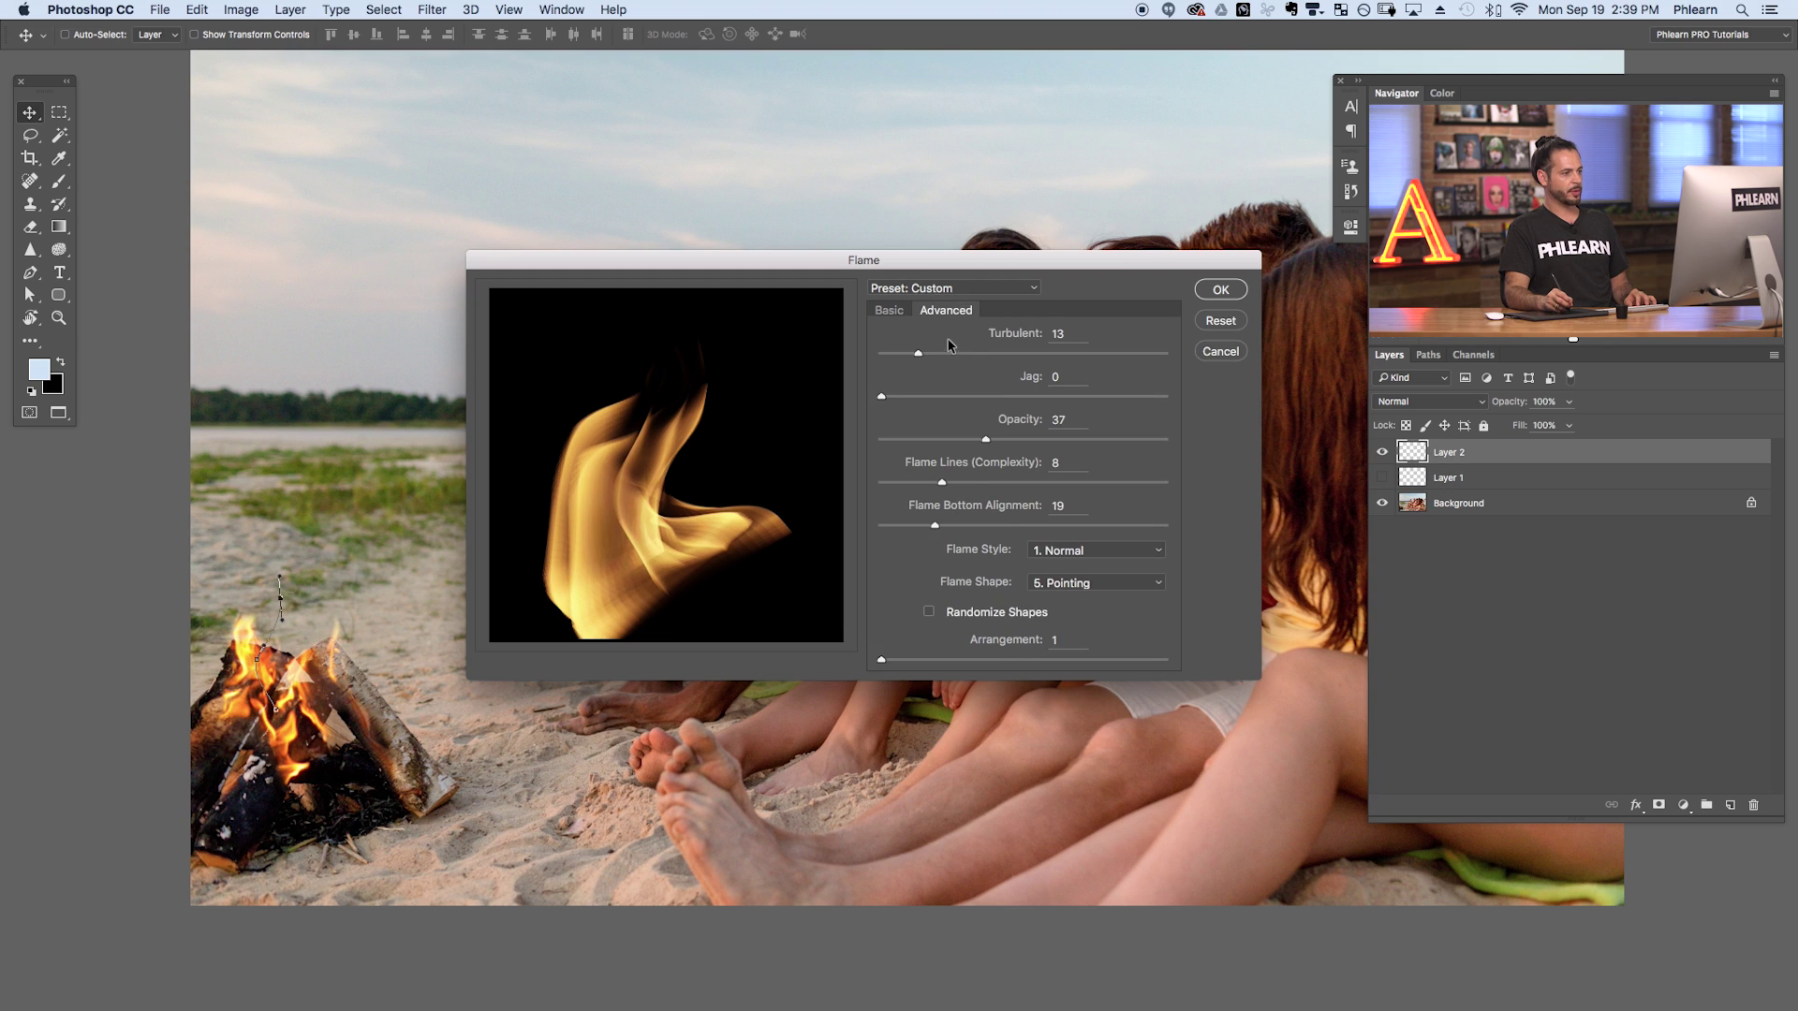
{"action": "left_click_drag", "start_coordinate": [959, 481], "coordinate": [872, 485]}
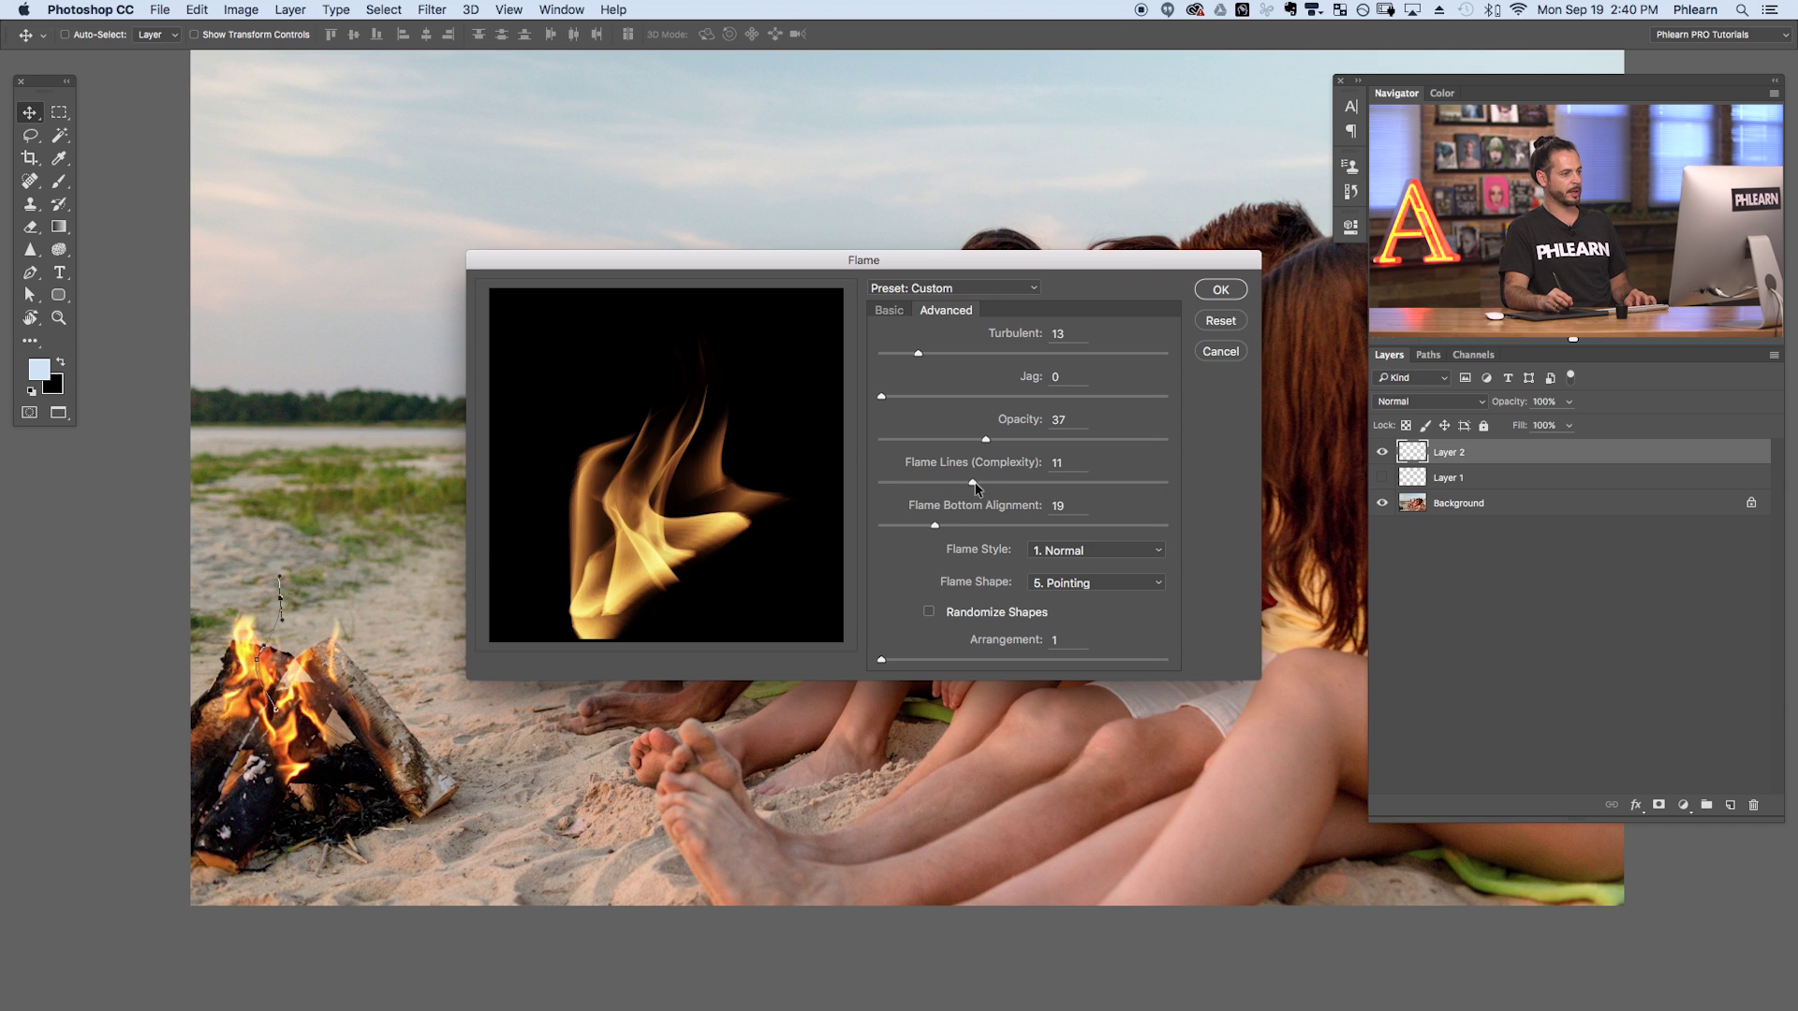
{"action": "left_click_drag", "start_coordinate": [965, 481], "coordinate": [973, 482]}
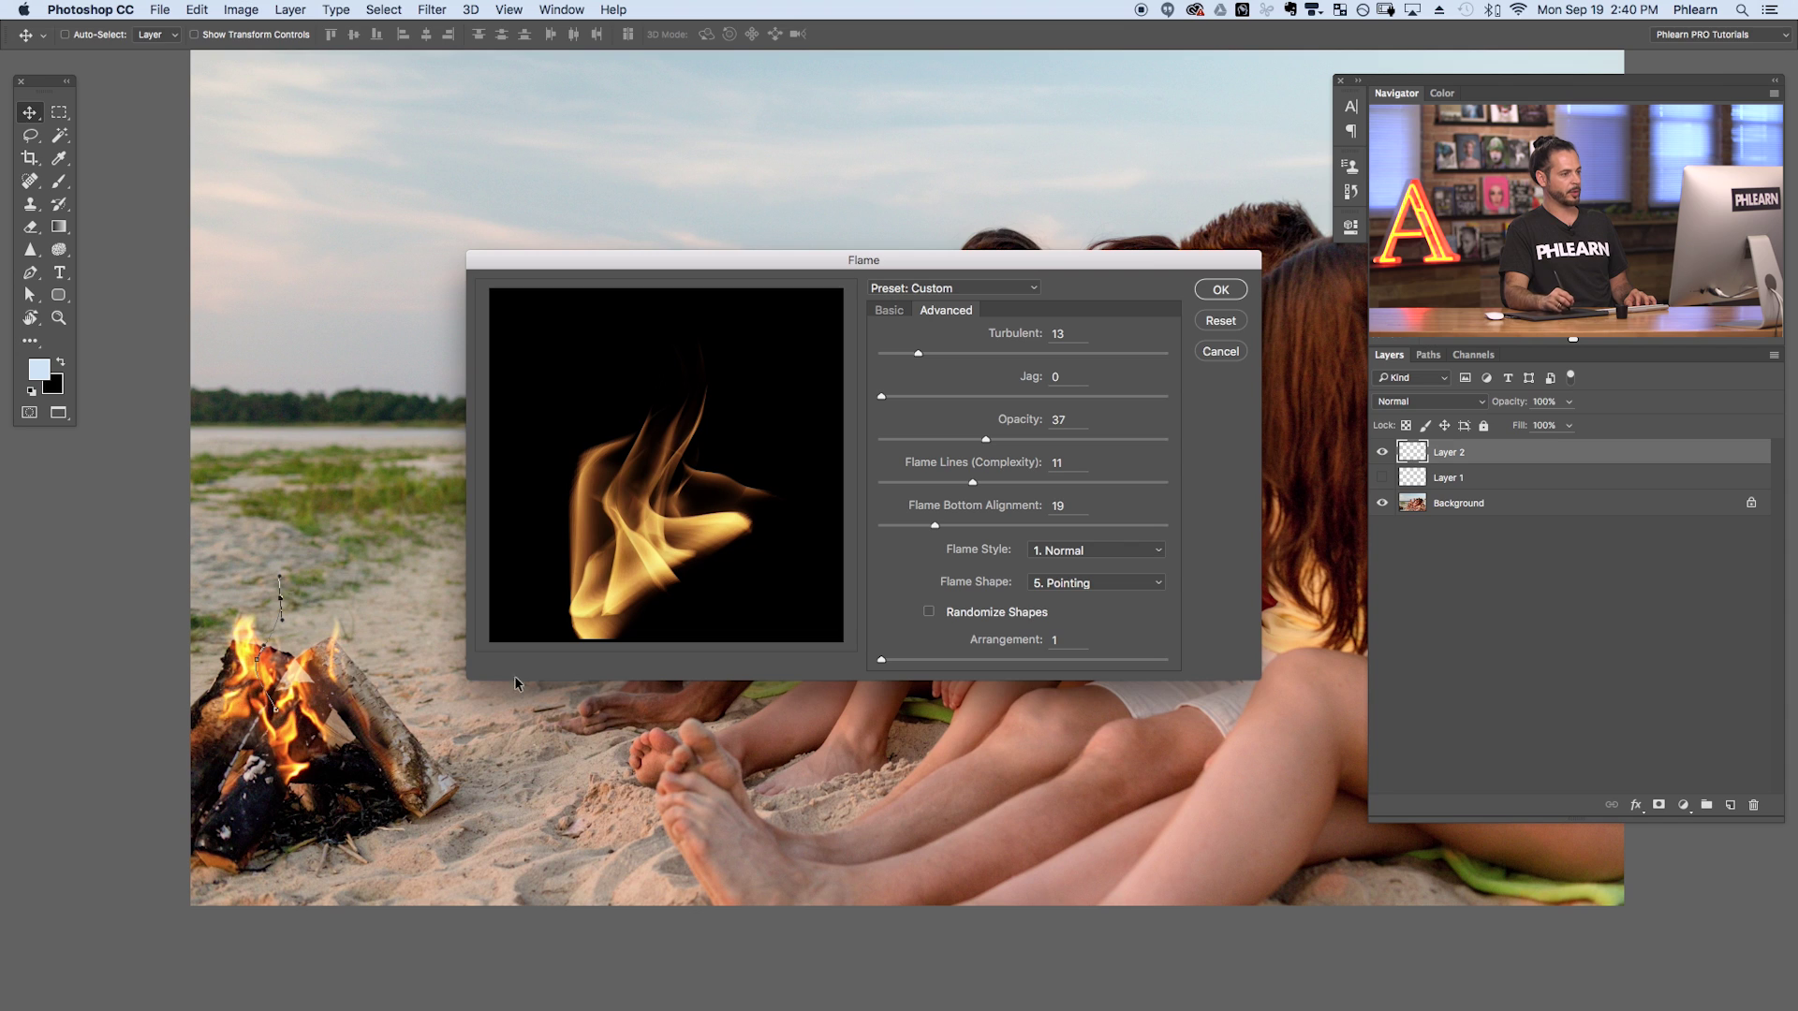
{"action": "left_click_drag", "start_coordinate": [921, 526], "coordinate": [857, 531]}
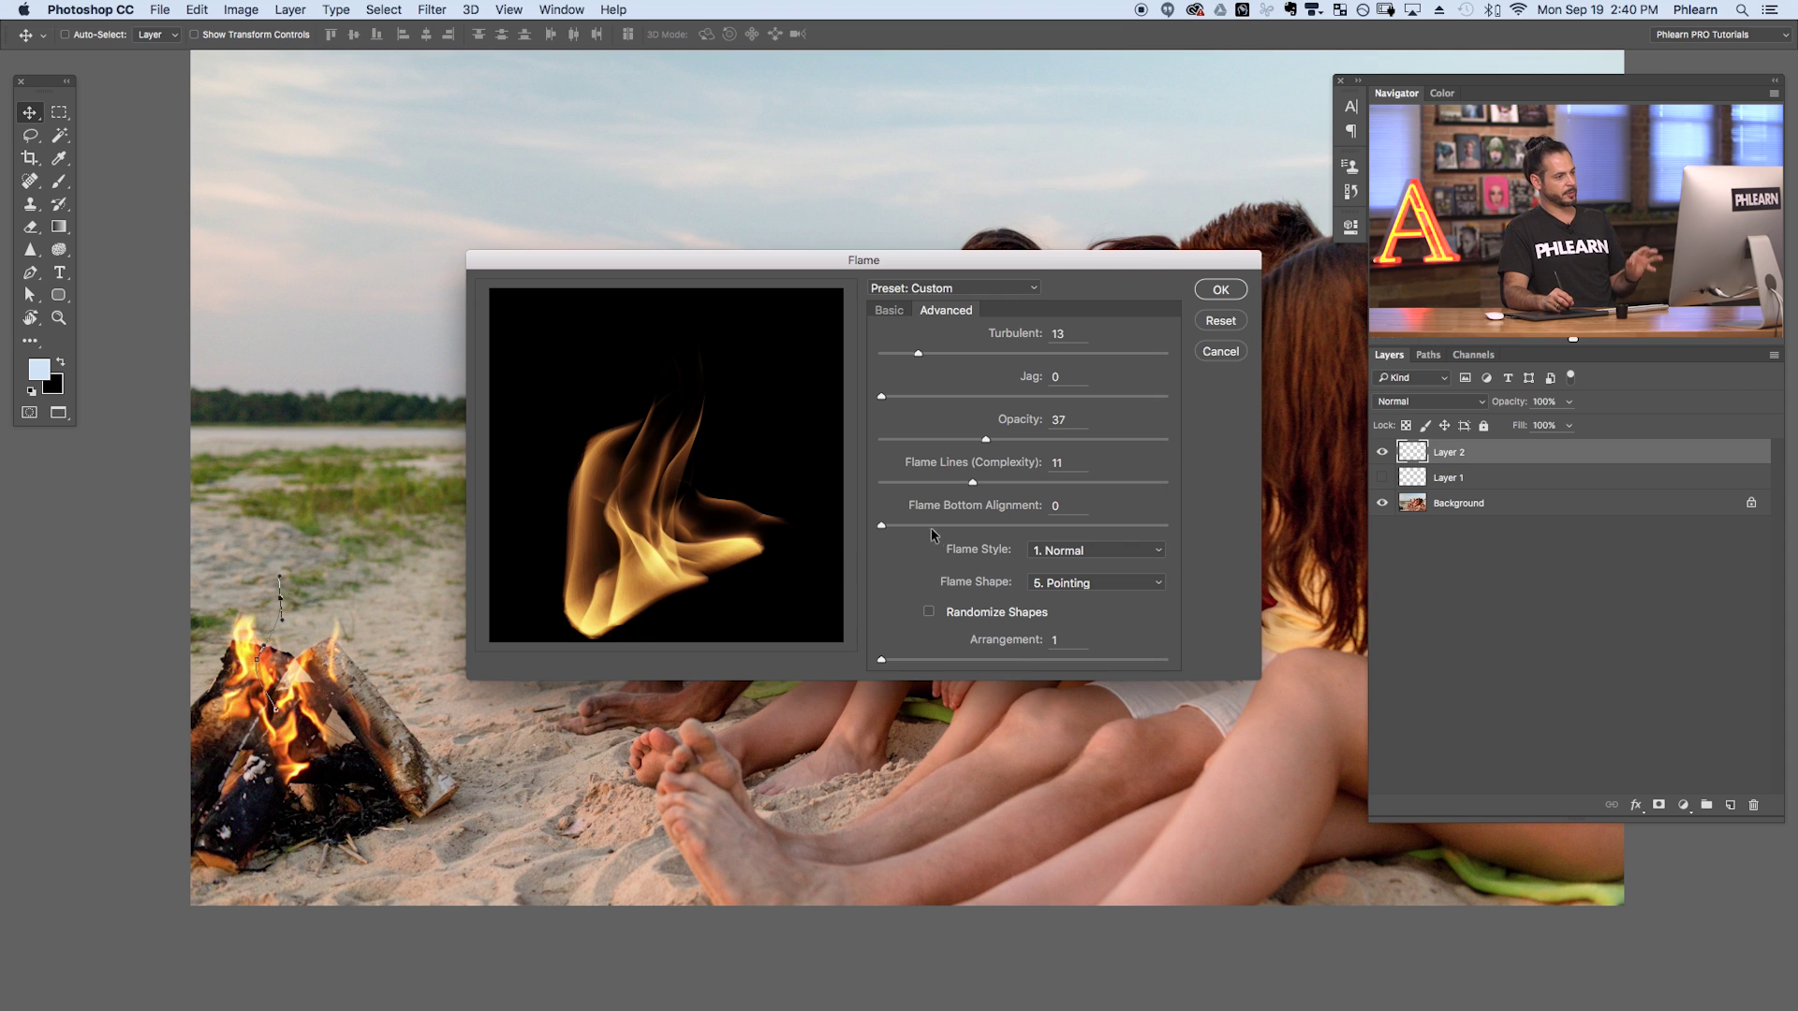
Try several Flame Bottom Alignment values for Layer 2's flame and settle on 46.
{"action": "left_click_drag", "start_coordinate": [985, 520], "coordinate": [1178, 524]}
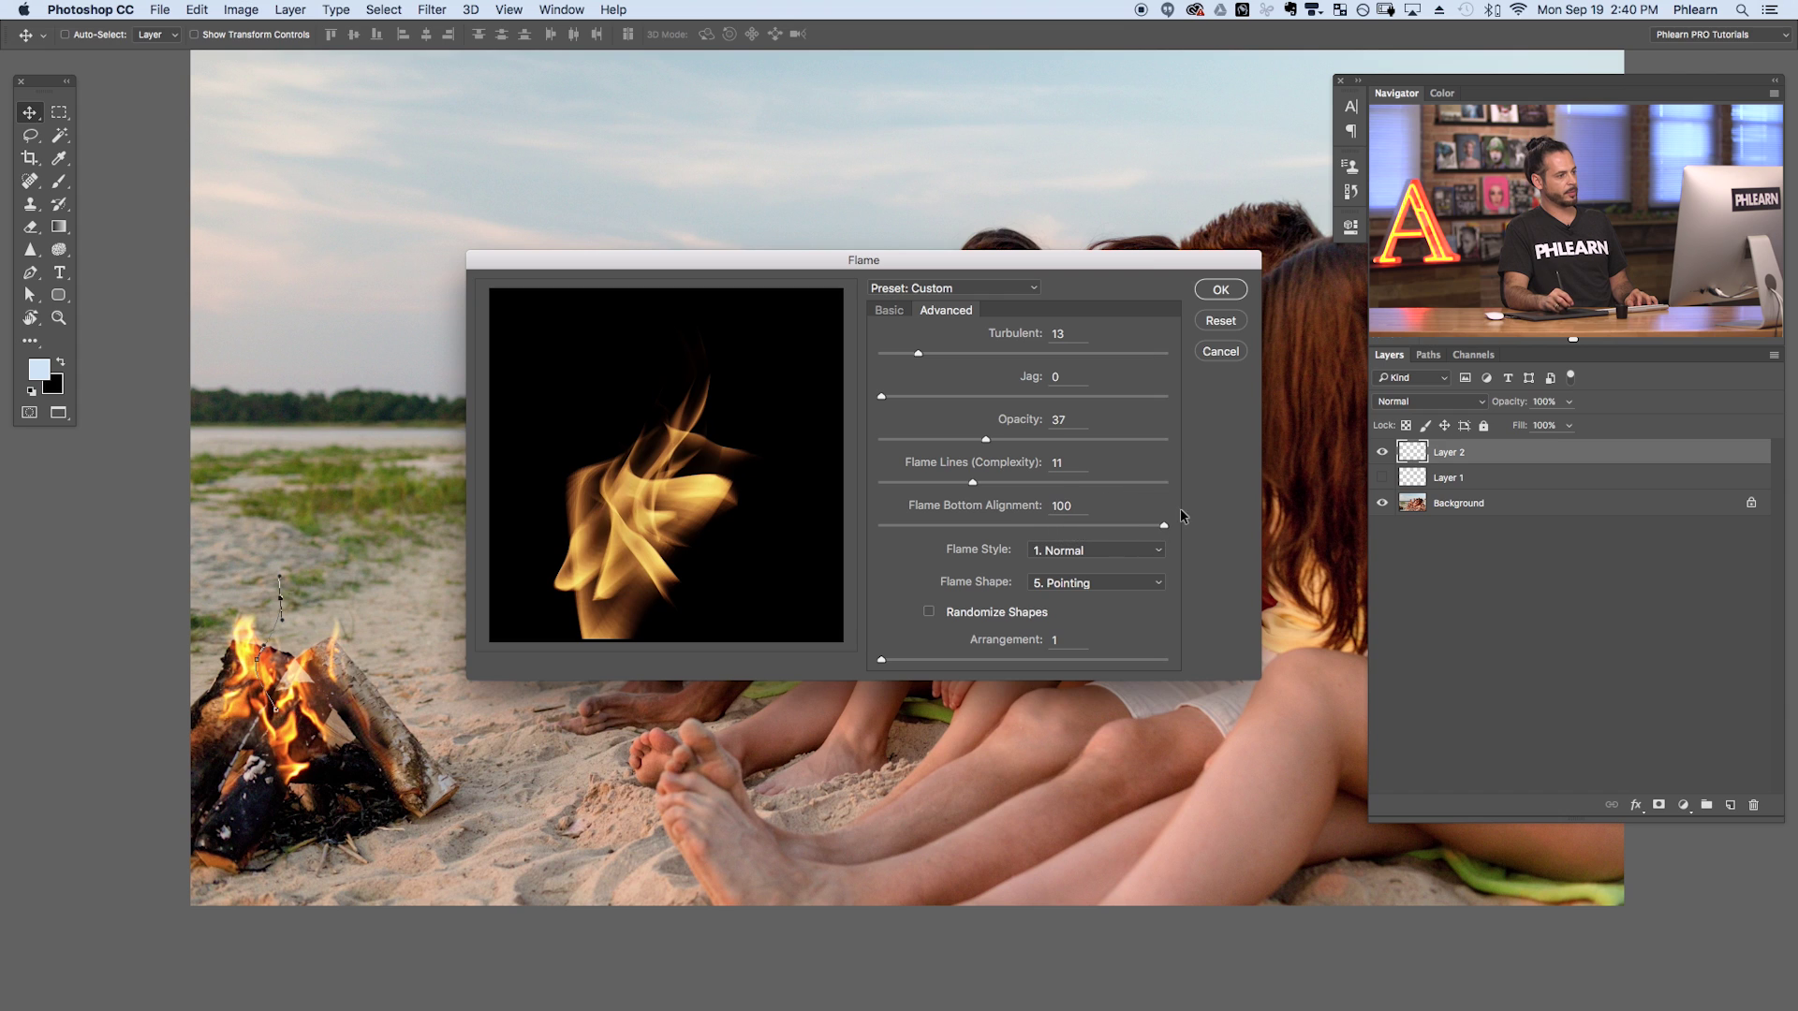
{"action": "left_click", "coordinate": [1081, 545]}
{"action": "left_click", "coordinate": [1106, 536]}
{"action": "left_click", "coordinate": [1083, 525]}
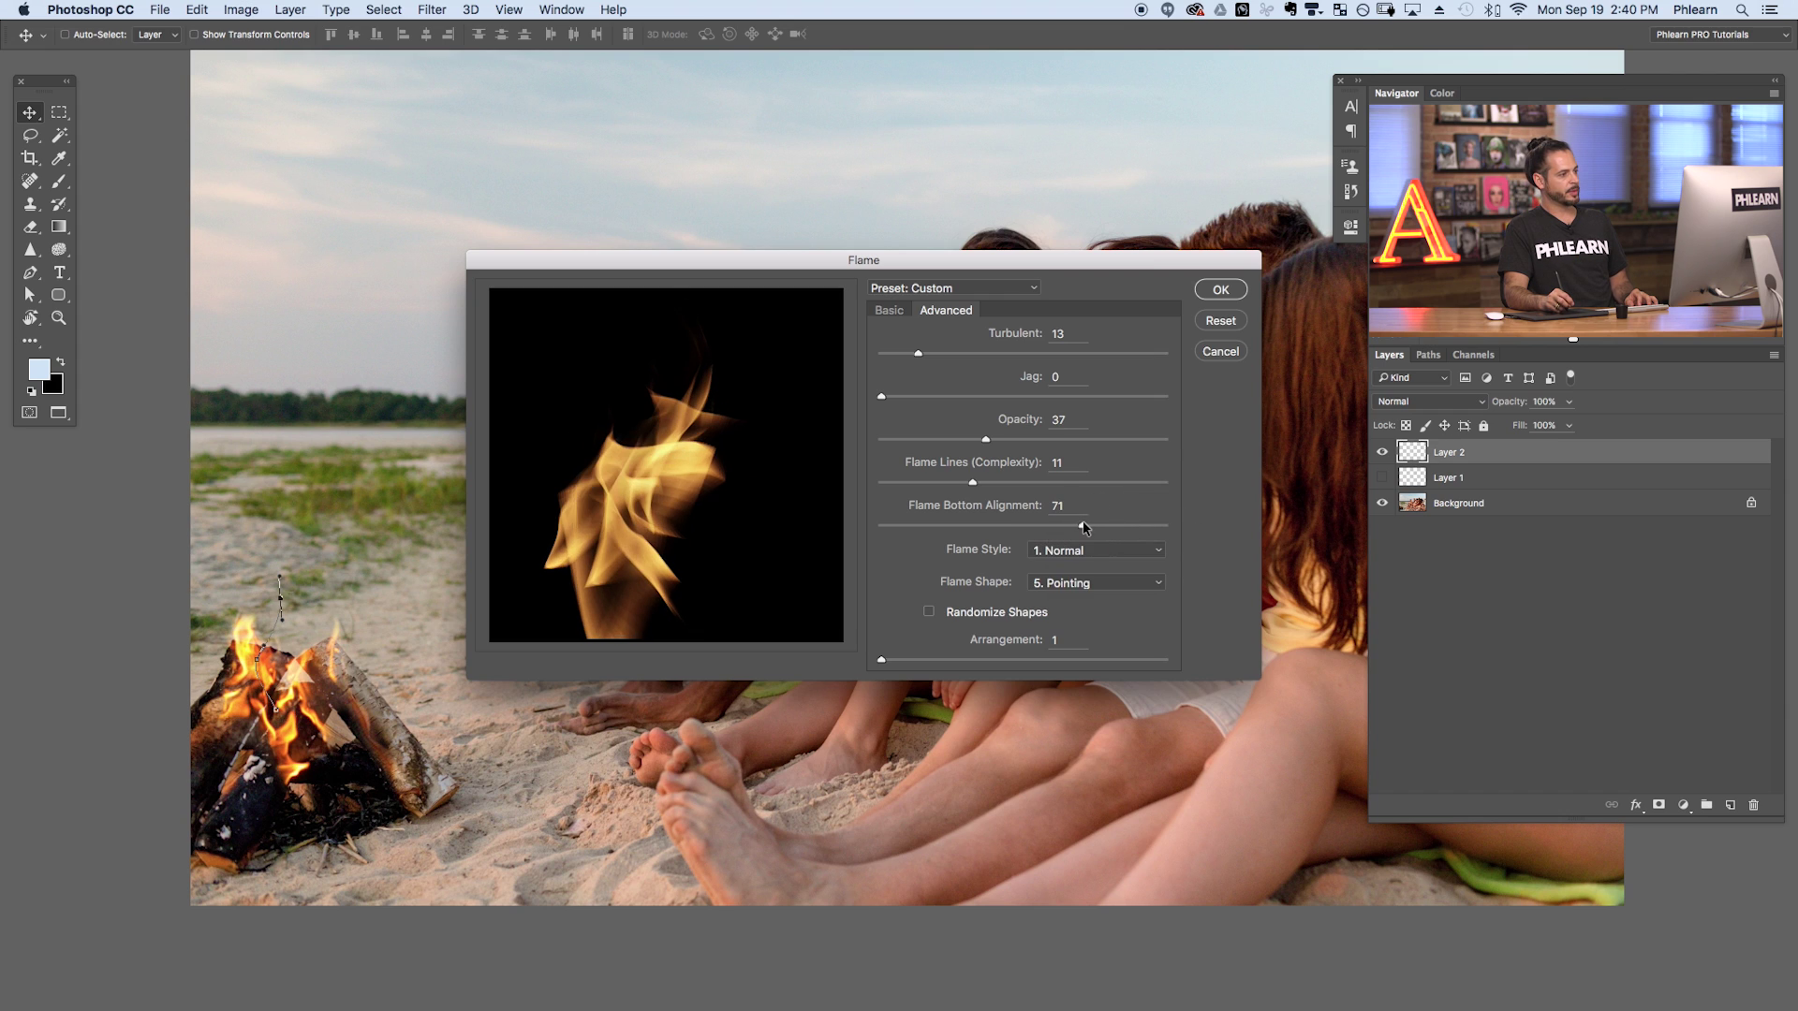
{"action": "left_click_drag", "start_coordinate": [1061, 530], "coordinate": [1070, 526]}
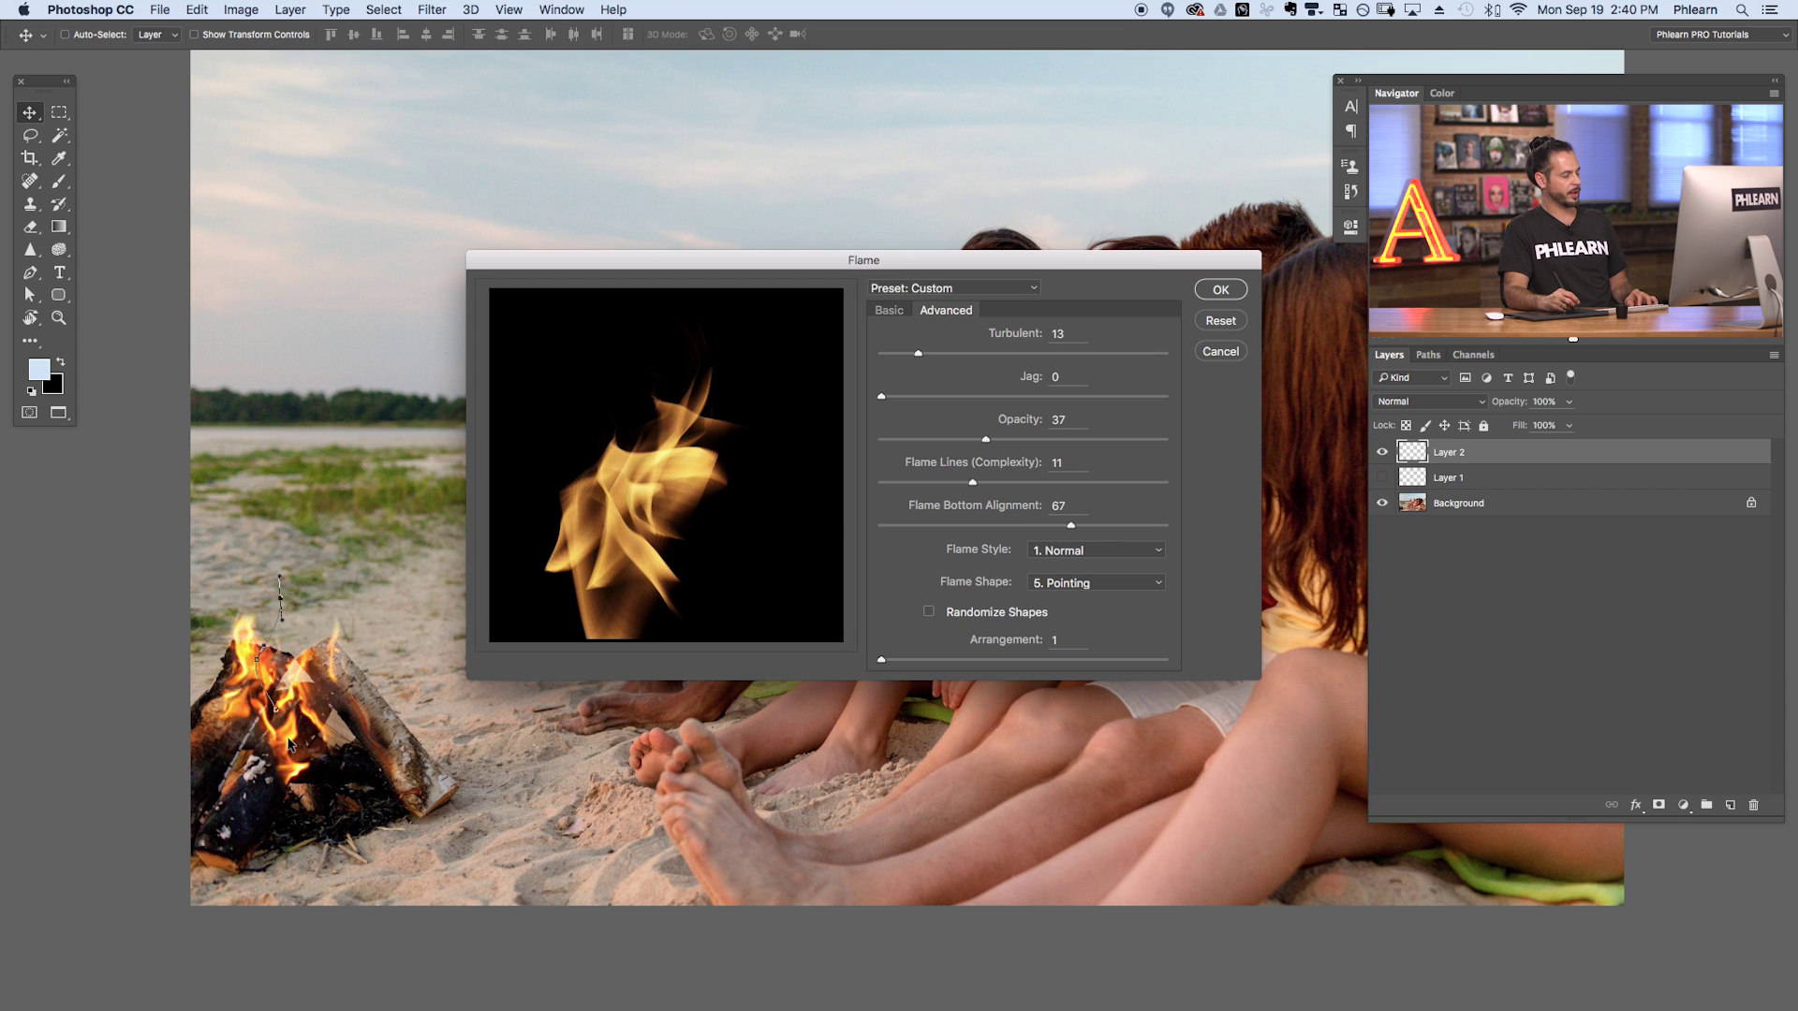
{"action": "left_click", "coordinate": [973, 534]}
{"action": "left_click", "coordinate": [1035, 525]}
{"action": "left_click", "coordinate": [1011, 526]}
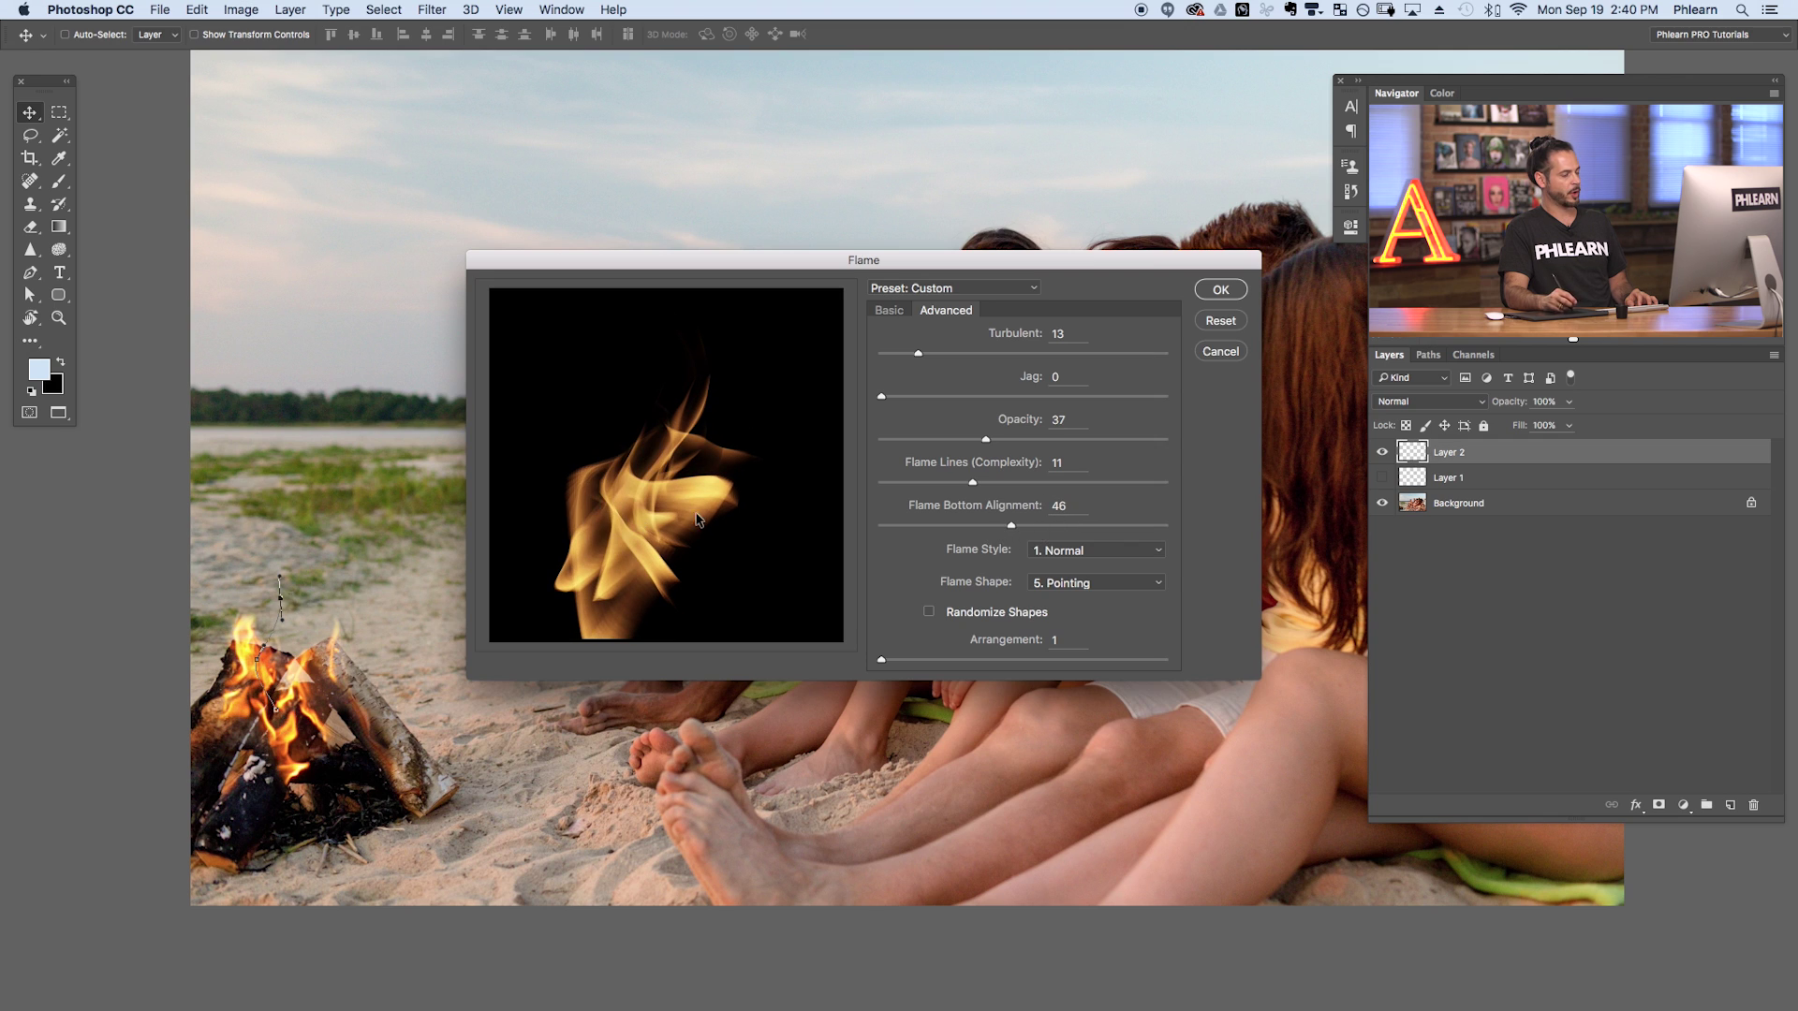
Set the flame's Turbulent value to 18 and its Opacity to 40.
{"action": "left_click_drag", "start_coordinate": [919, 353], "coordinate": [965, 352]}
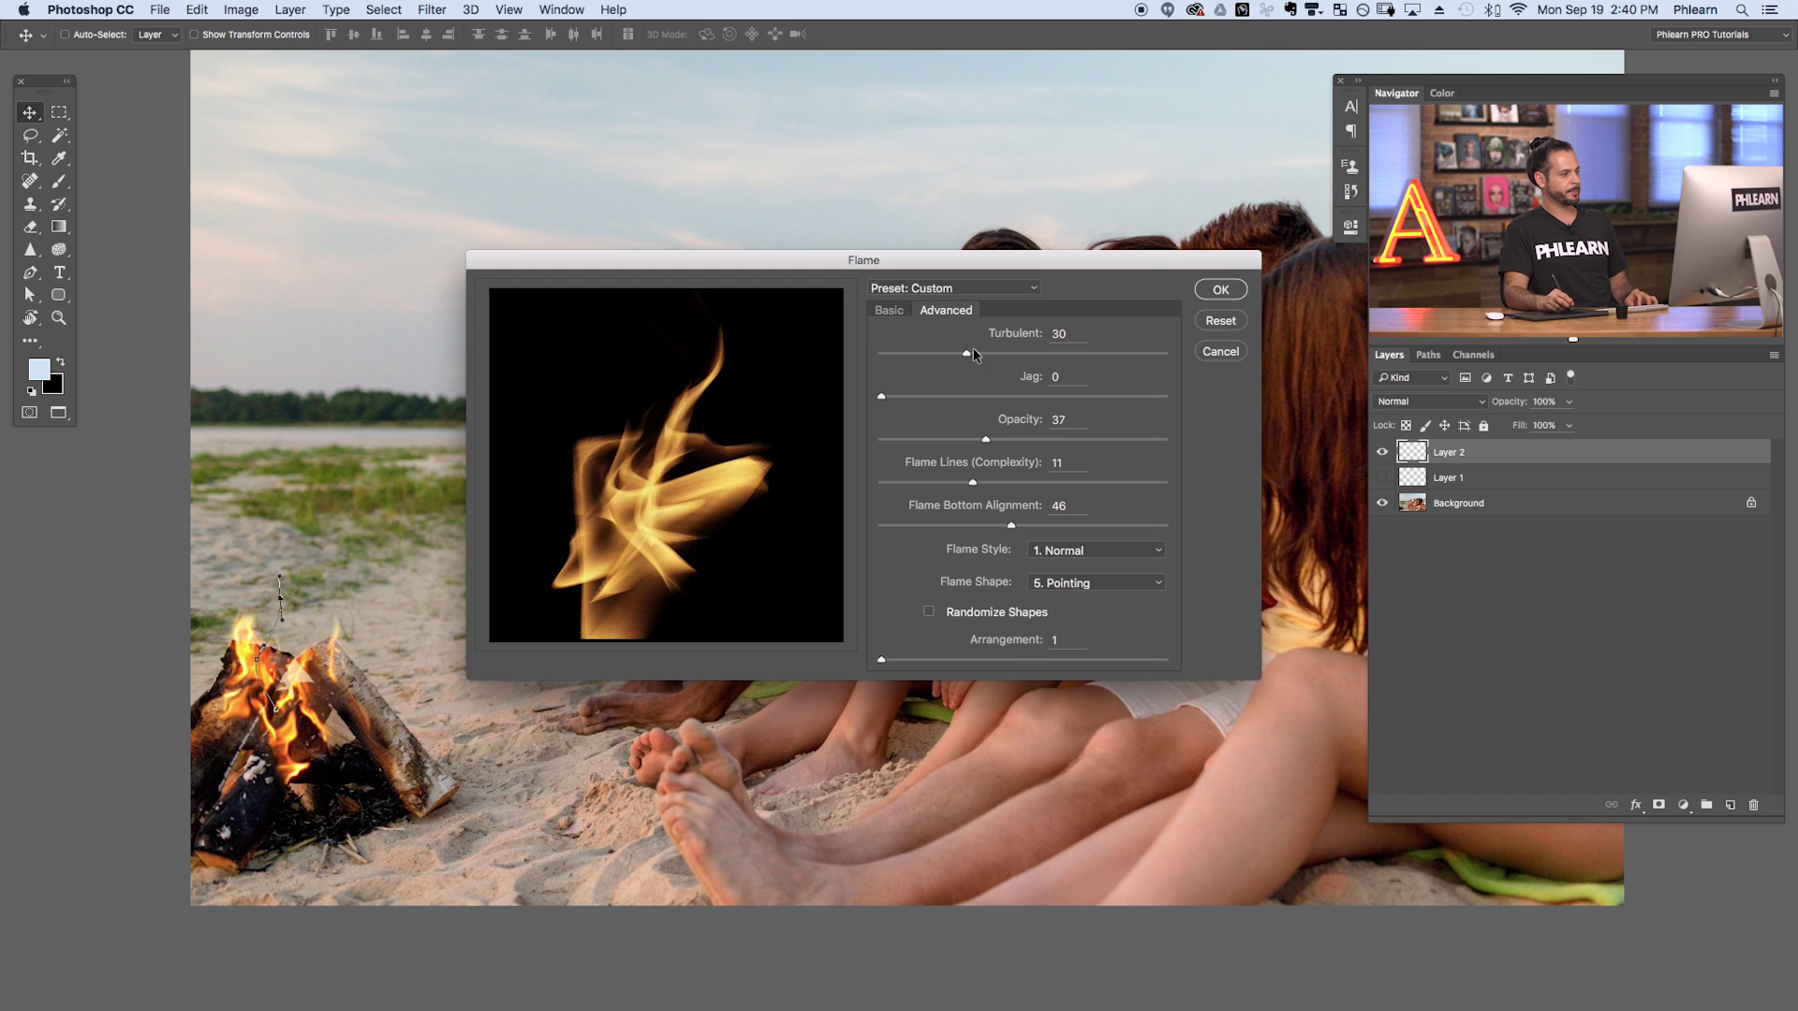
{"action": "left_click_drag", "start_coordinate": [951, 350], "coordinate": [937, 354]}
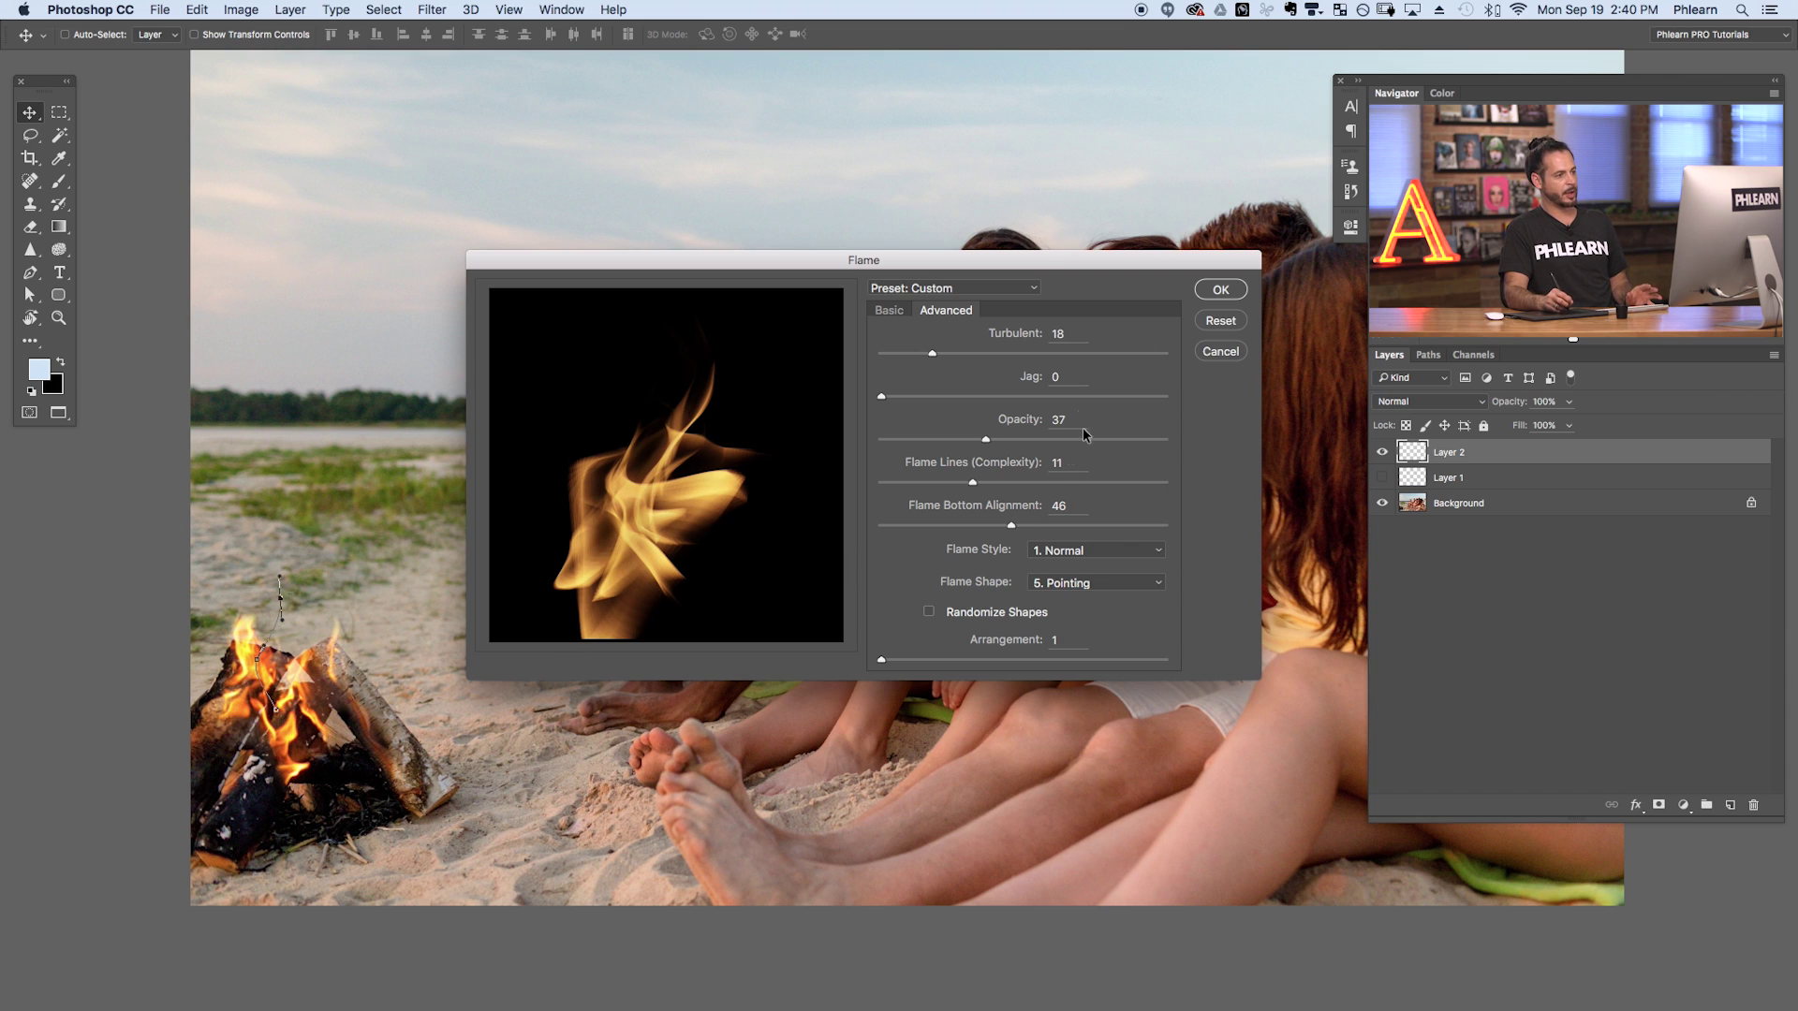
{"action": "left_click_drag", "start_coordinate": [974, 443], "coordinate": [1004, 441]}
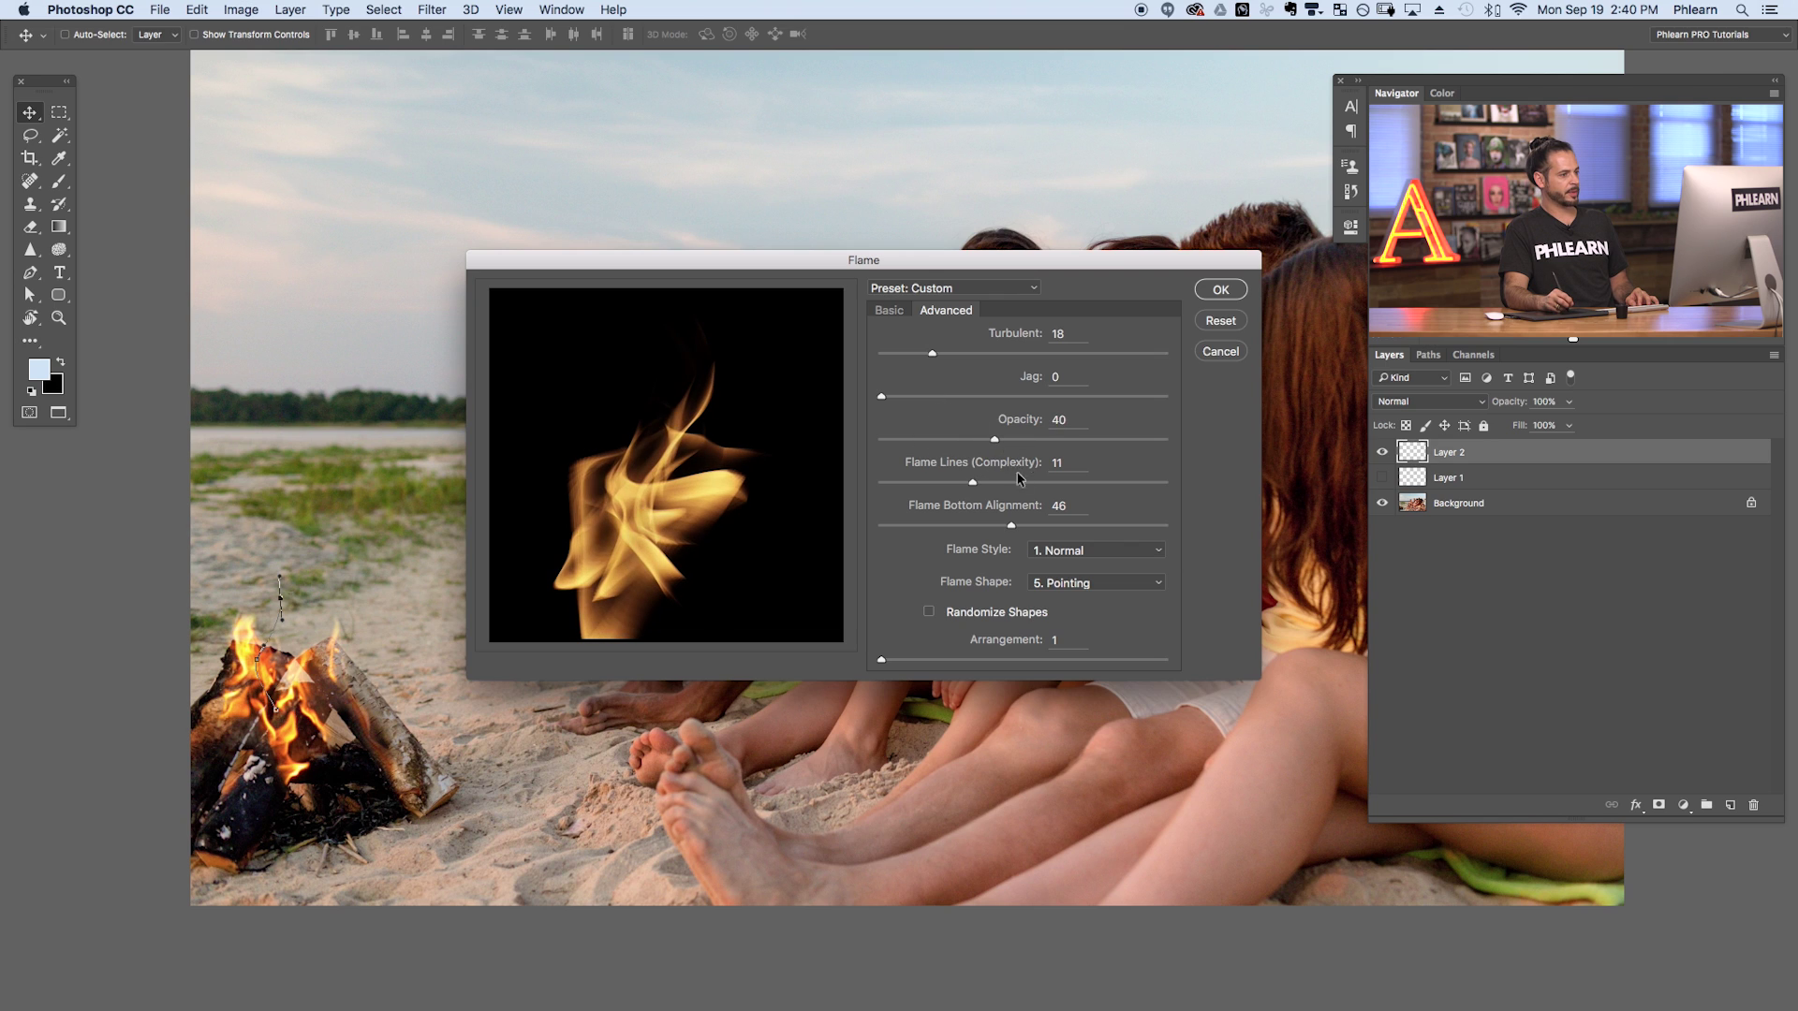
Keep the Normal flame style, choose the Parallel flame shape and render the flame onto Layer 2.
{"action": "left_click", "coordinate": [1128, 562]}
{"action": "left_click", "coordinate": [1164, 568]}
{"action": "left_click", "coordinate": [1135, 583]}
{"action": "left_click", "coordinate": [1143, 602]}
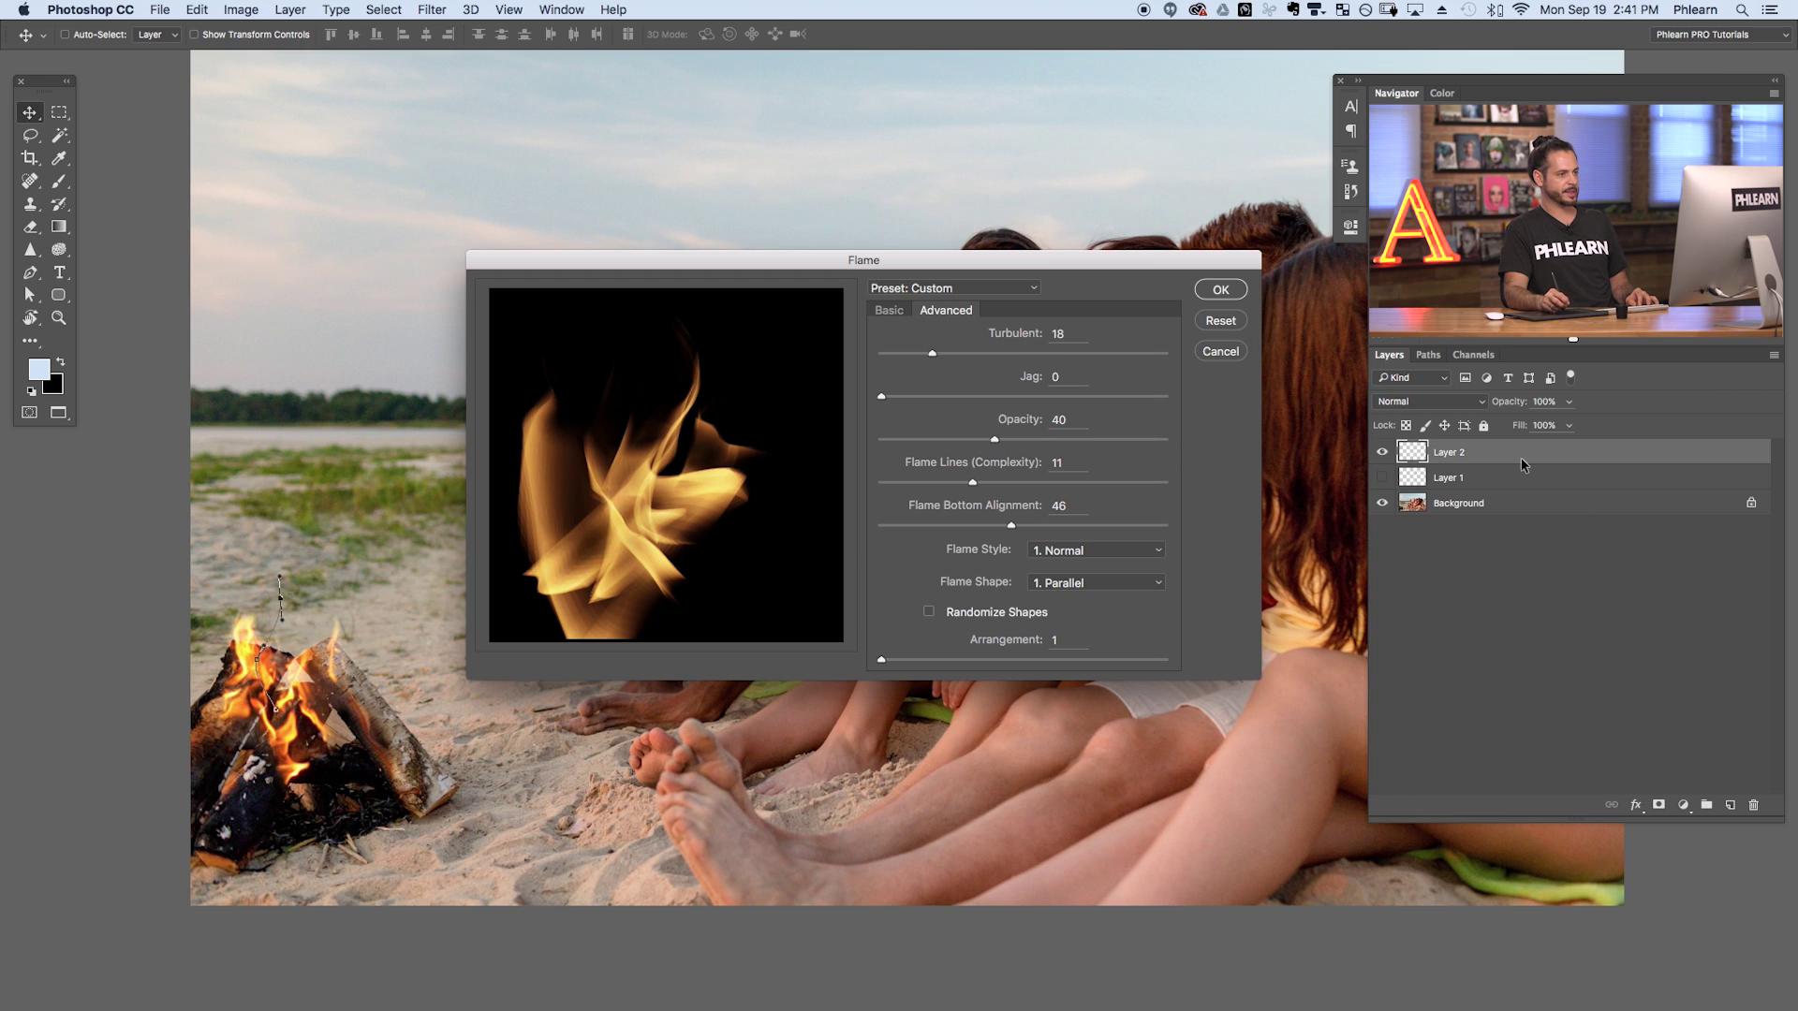
{"action": "left_click", "coordinate": [1220, 291]}
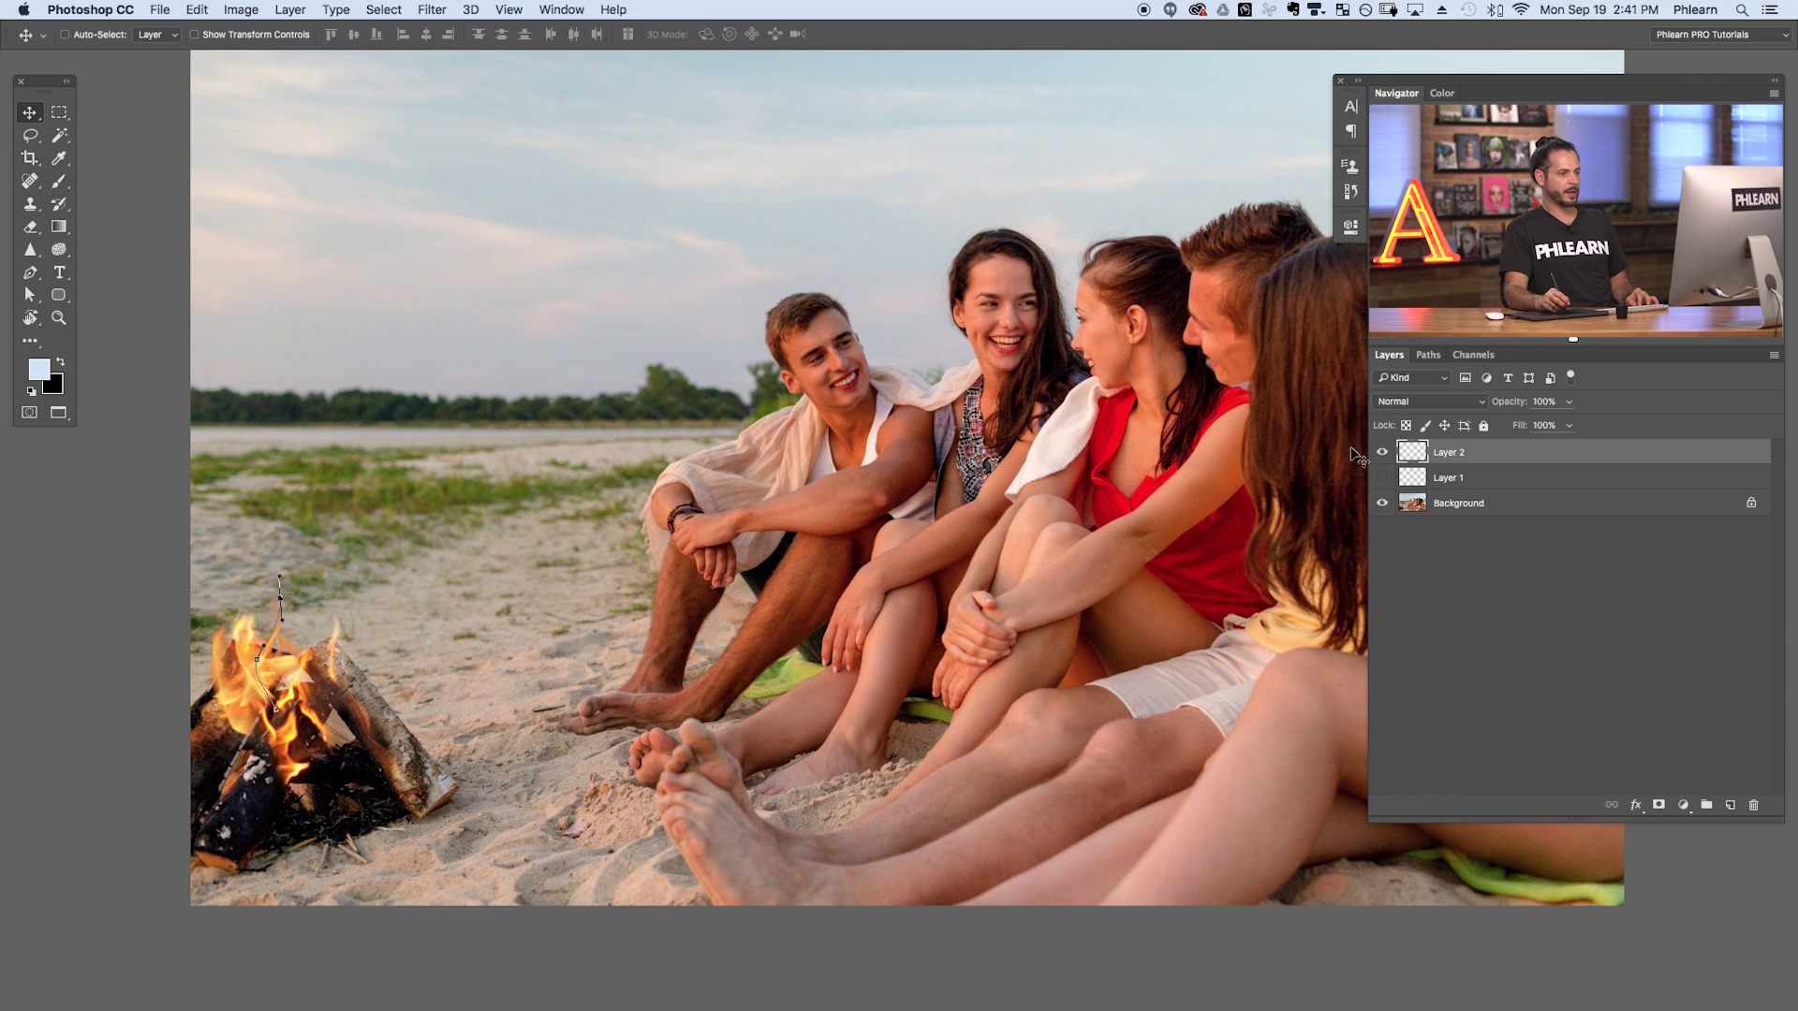
Deselect the work path and compare the campfire with Layer 2's flame hidden and shown.
{"action": "left_click", "coordinate": [1440, 355]}
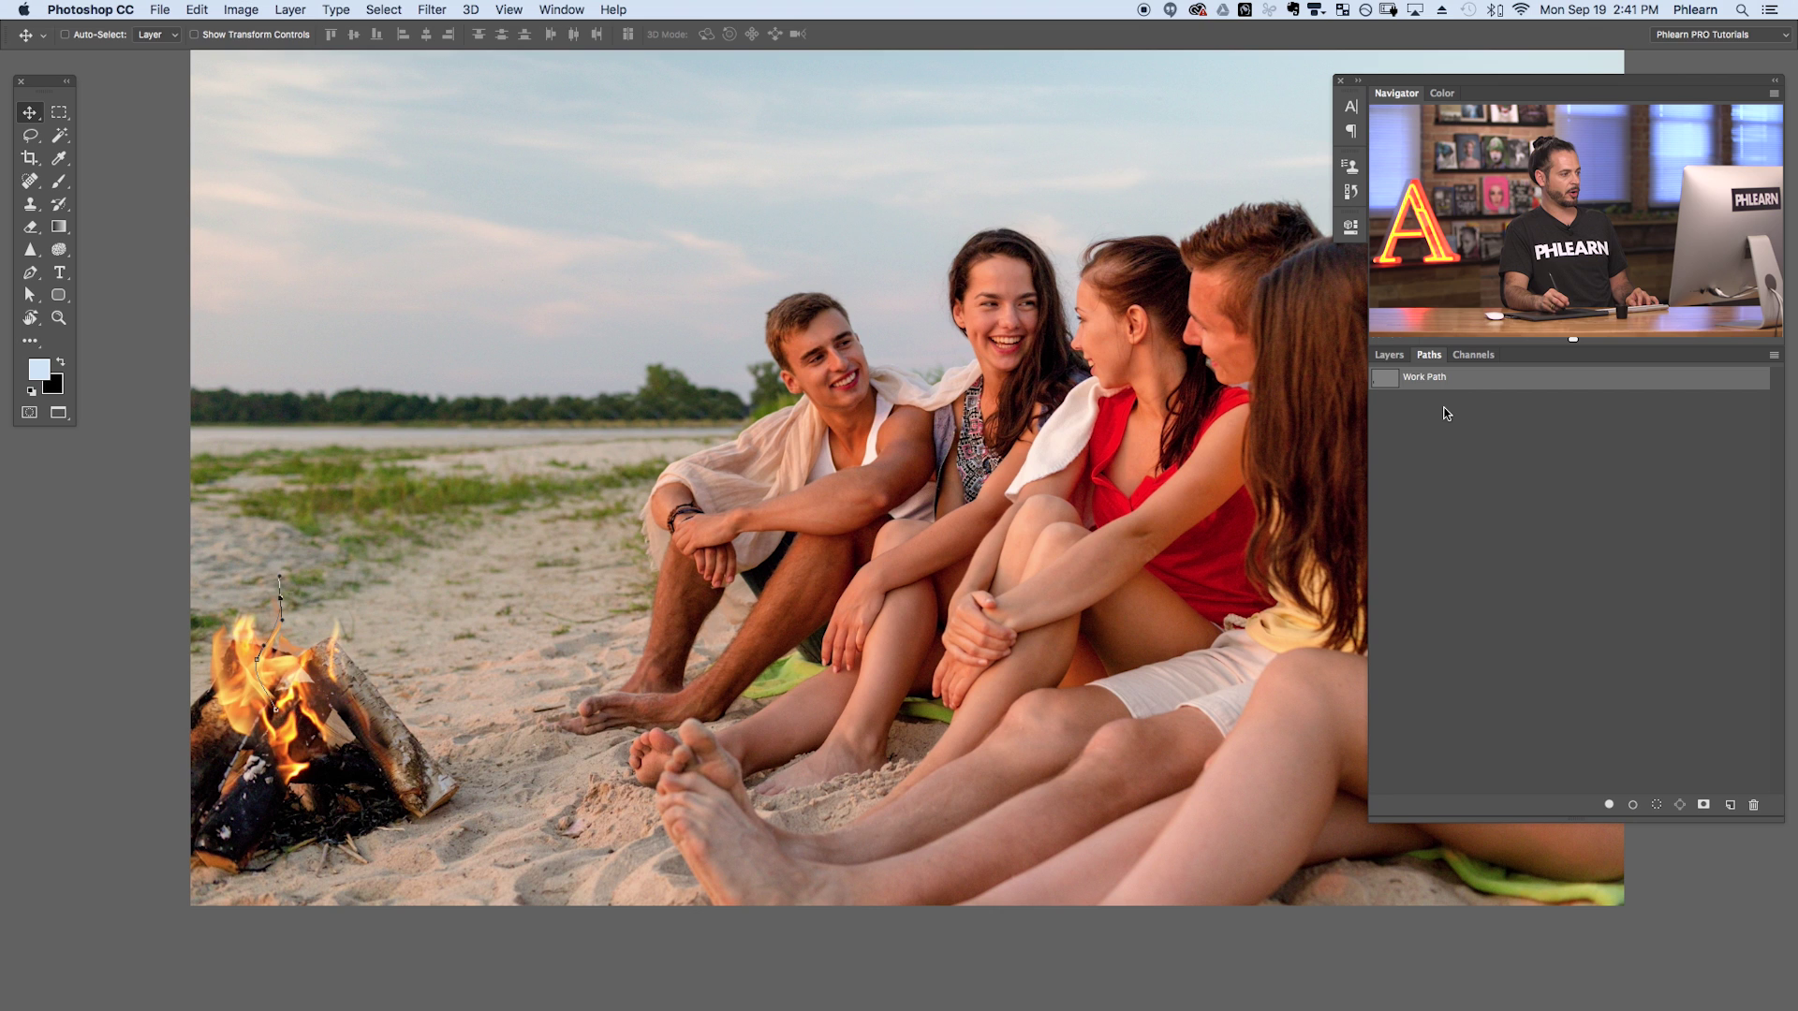
{"action": "left_click", "coordinate": [1448, 410]}
{"action": "left_click", "coordinate": [1388, 355]}
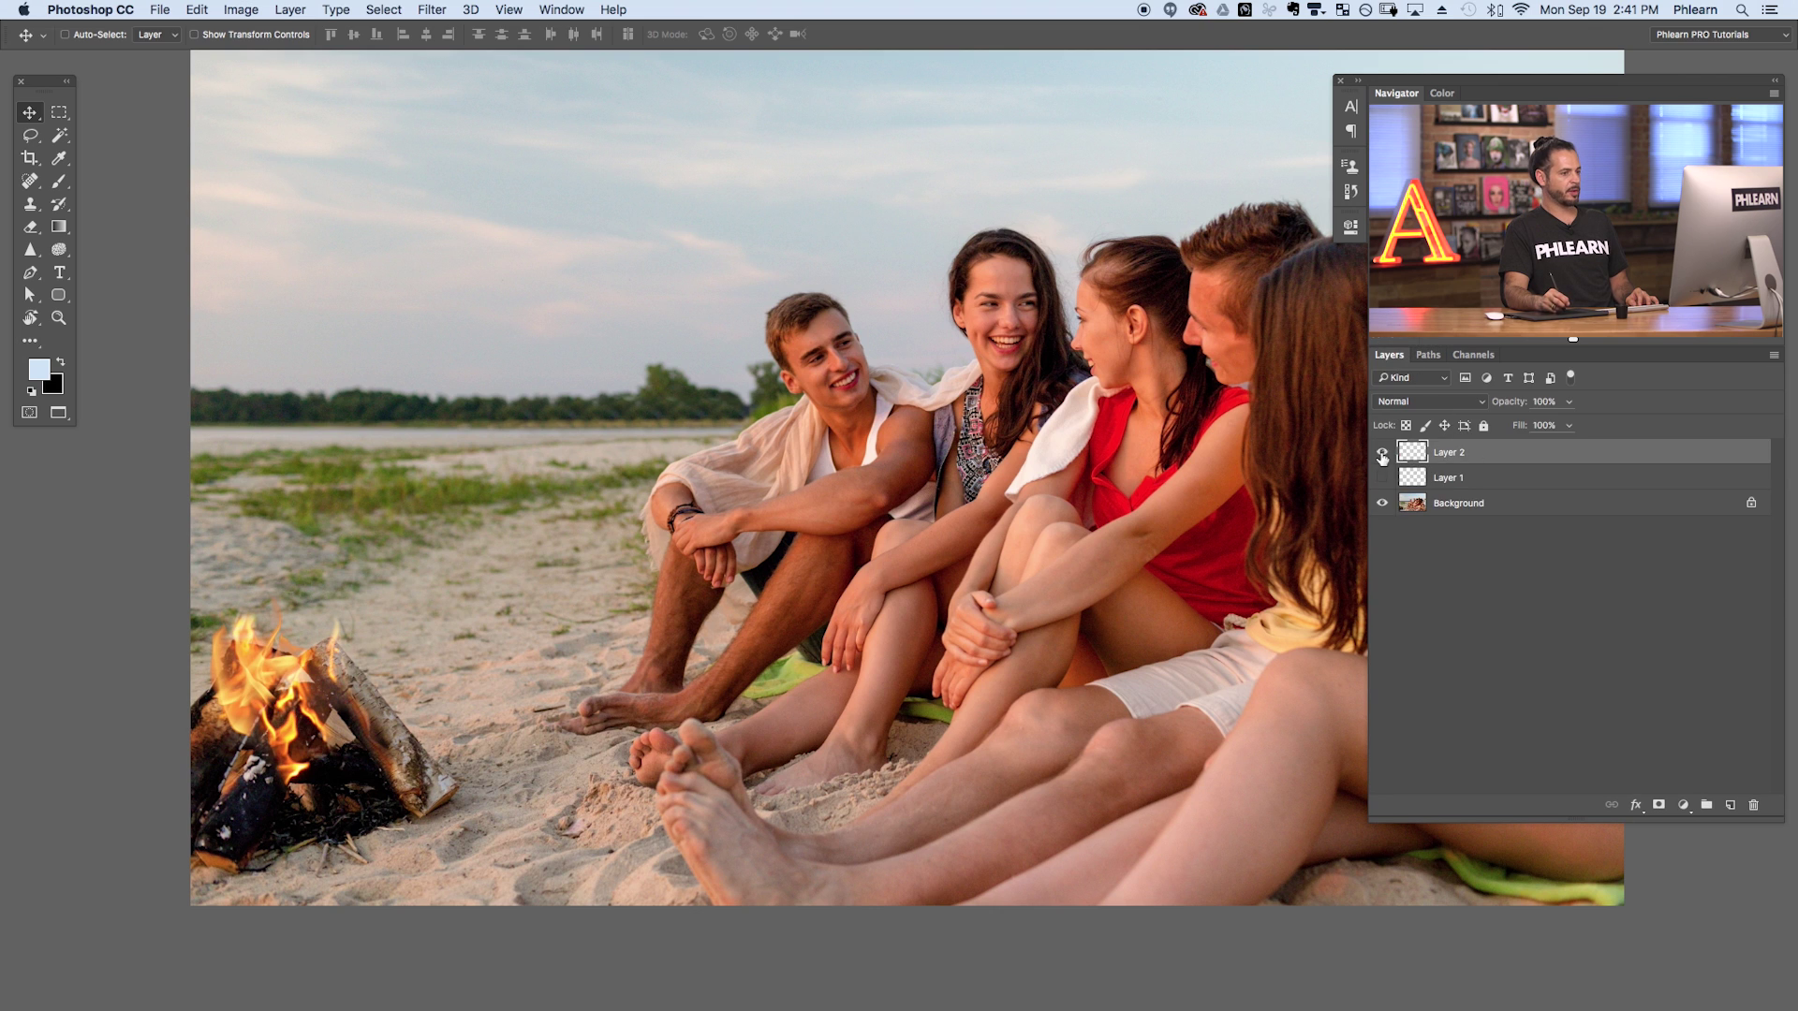
{"action": "left_click", "coordinate": [1382, 452]}
{"action": "left_click", "coordinate": [1382, 452]}
{"action": "left_click", "coordinate": [1382, 452]}
{"action": "left_click", "coordinate": [1382, 453]}
{"action": "left_click_drag", "start_coordinate": [824, 581], "coordinate": [574, 763]}
Set Layer 2's blend mode to Lighten.
{"action": "left_click", "coordinate": [1421, 402]}
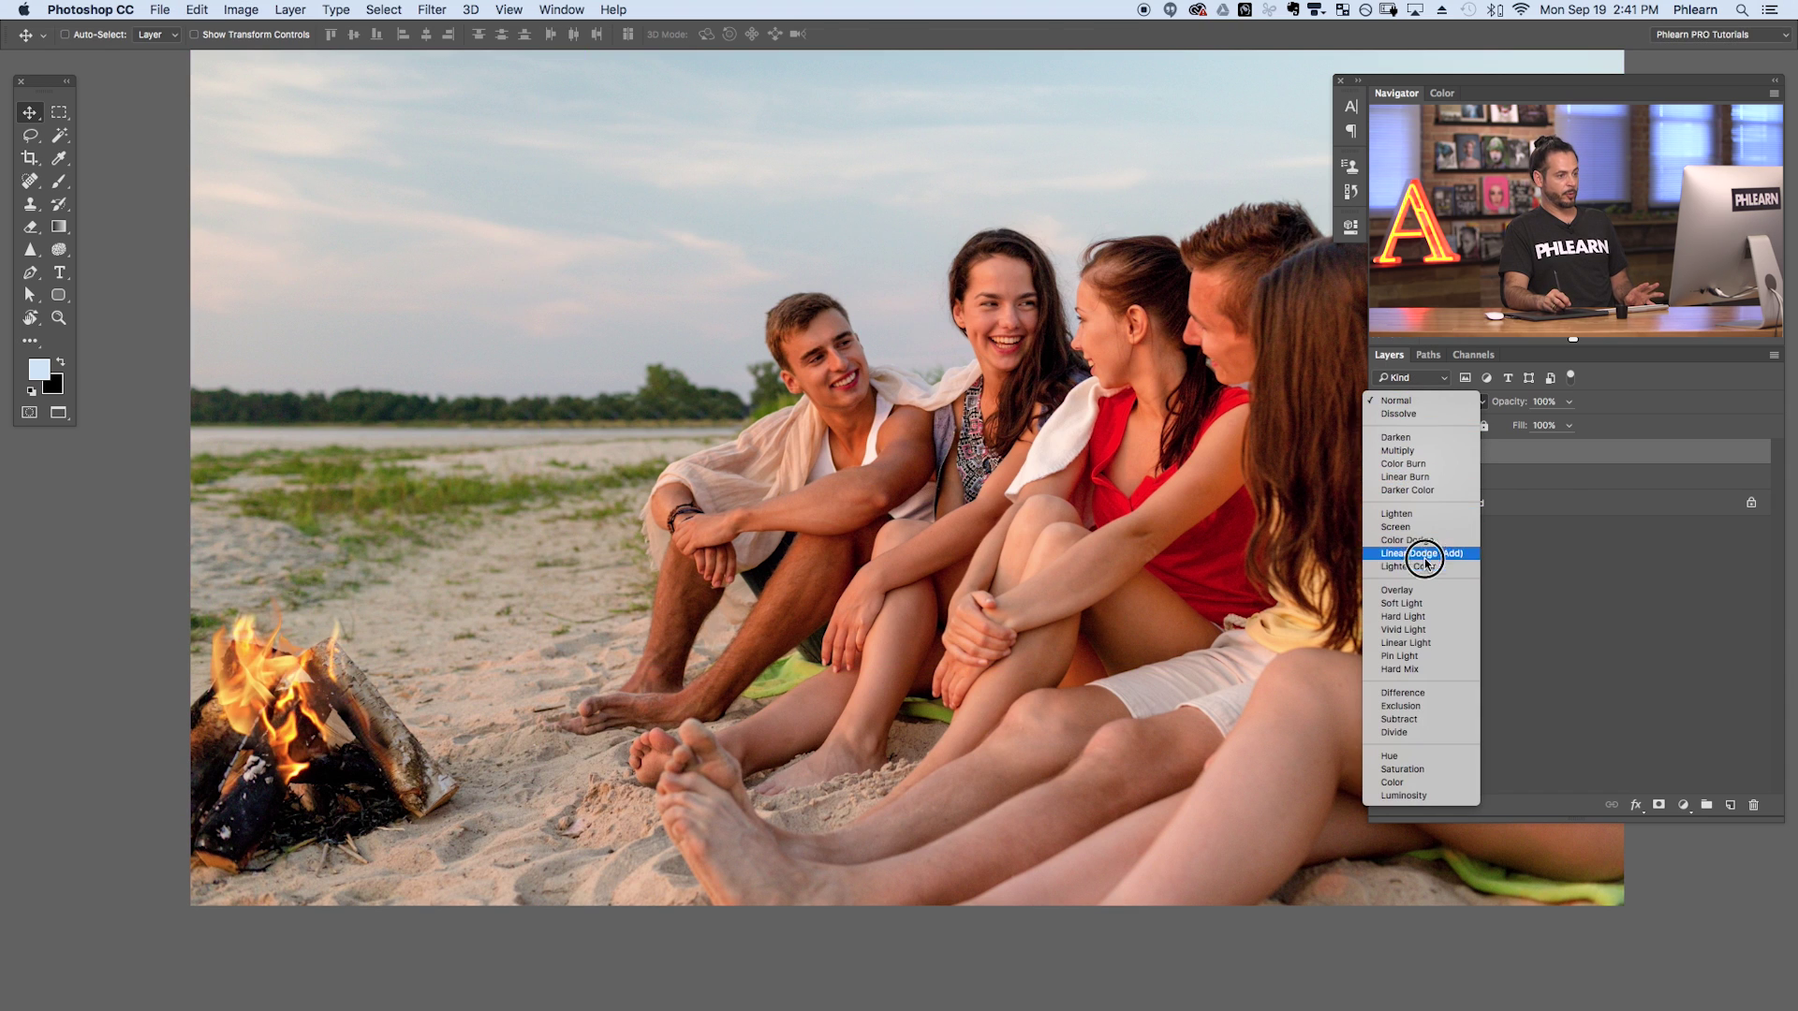
{"action": "left_click", "coordinate": [1443, 514]}
{"action": "left_click_drag", "start_coordinate": [666, 749], "coordinate": [622, 750]}
{"action": "left_click_drag", "start_coordinate": [602, 661], "coordinate": [645, 737]}
Examine how Layer 2's flame blends with the campfire up close and with the layer hidden and shown.
{"action": "scroll", "coordinate": [534, 734], "scroll_direction": "up", "scroll_amount": 5}
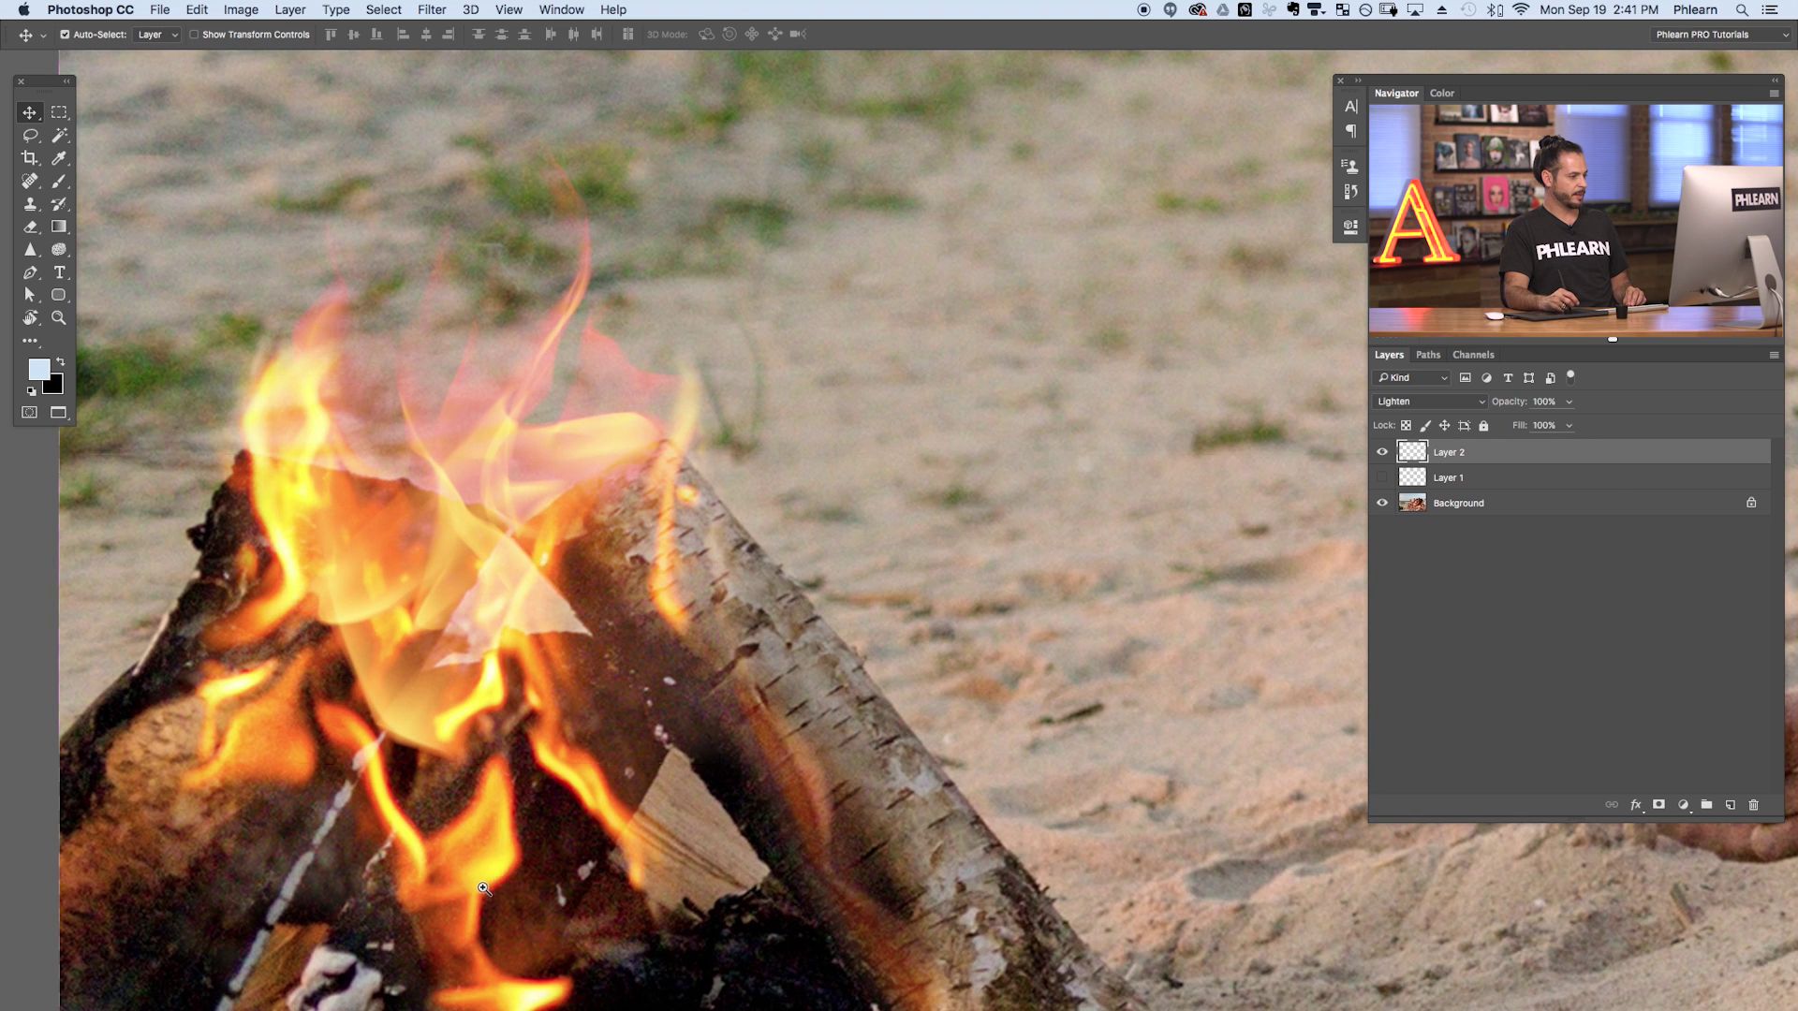
{"action": "scroll", "coordinate": [487, 885], "scroll_direction": "up", "scroll_amount": 3}
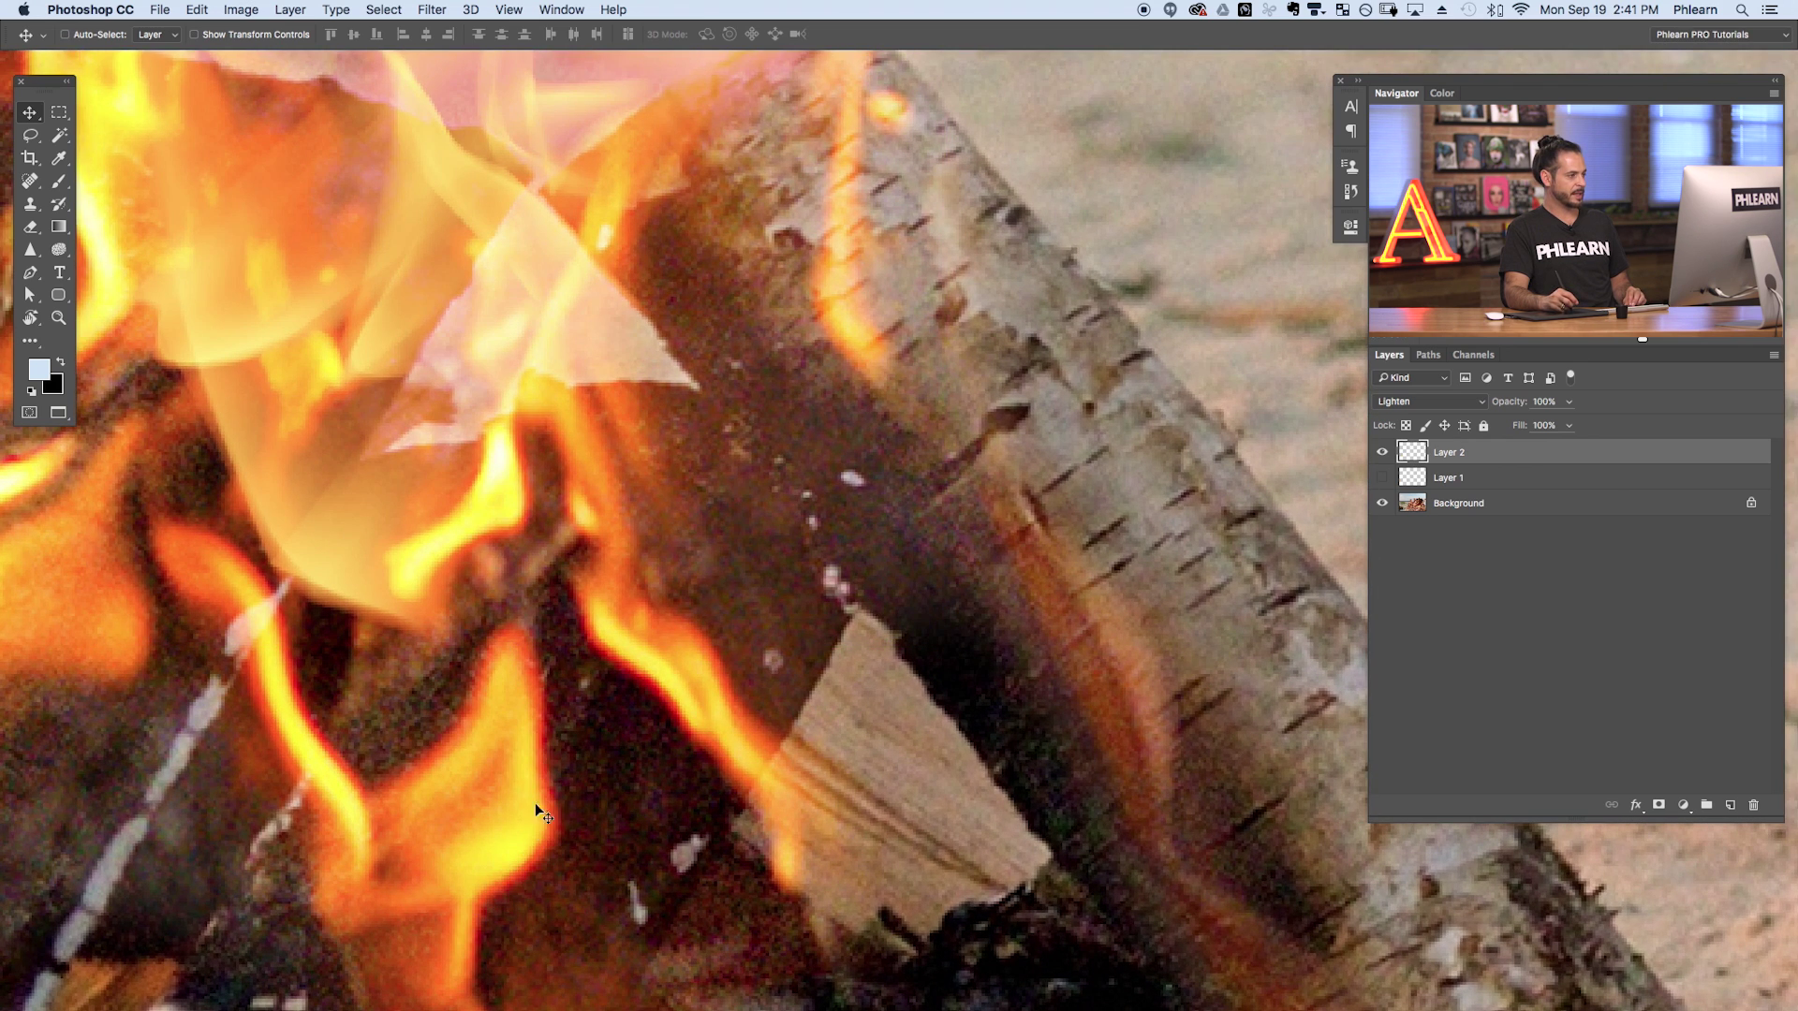
{"action": "scroll", "coordinate": [412, 545], "scroll_direction": "down", "scroll_amount": 3}
{"action": "left_click_drag", "start_coordinate": [642, 843], "coordinate": [734, 534]}
{"action": "scroll", "coordinate": [831, 431], "scroll_direction": "up", "scroll_amount": 2}
{"action": "left_click_drag", "start_coordinate": [790, 609], "coordinate": [688, 807]}
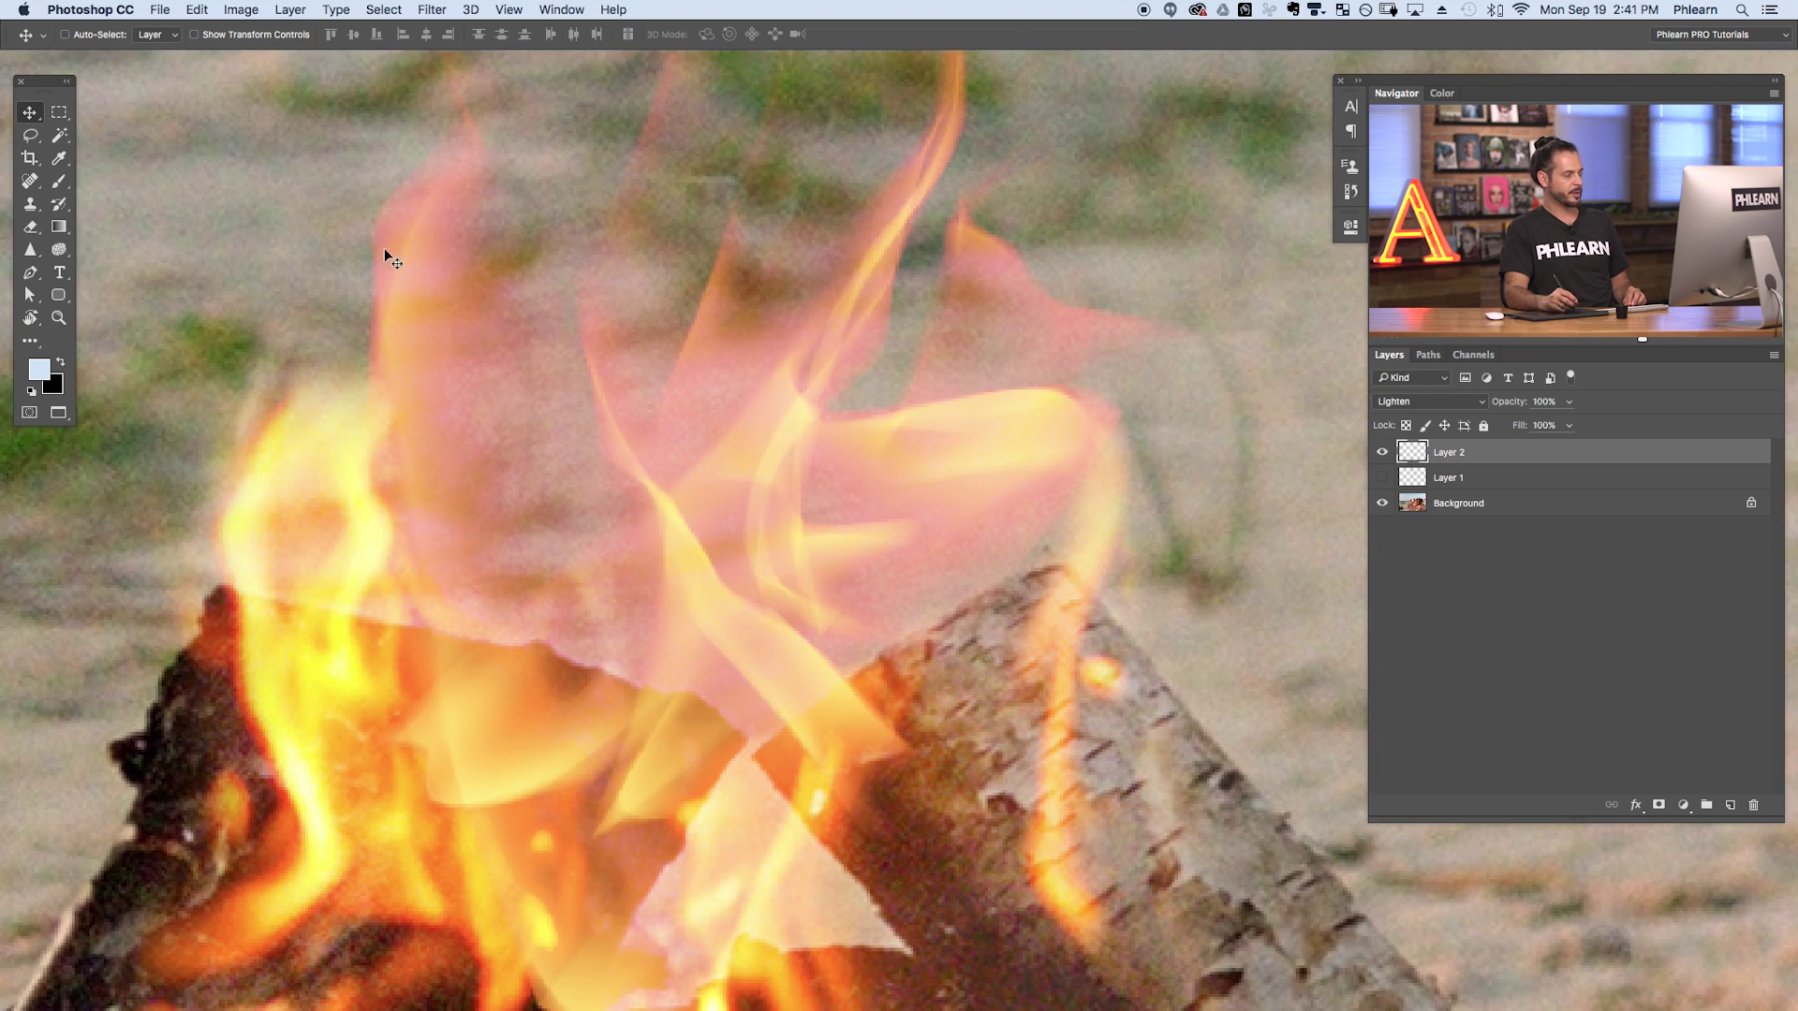
{"action": "scroll", "coordinate": [594, 614], "scroll_direction": "down", "scroll_amount": 3}
{"action": "left_click_drag", "start_coordinate": [637, 744], "coordinate": [702, 763]}
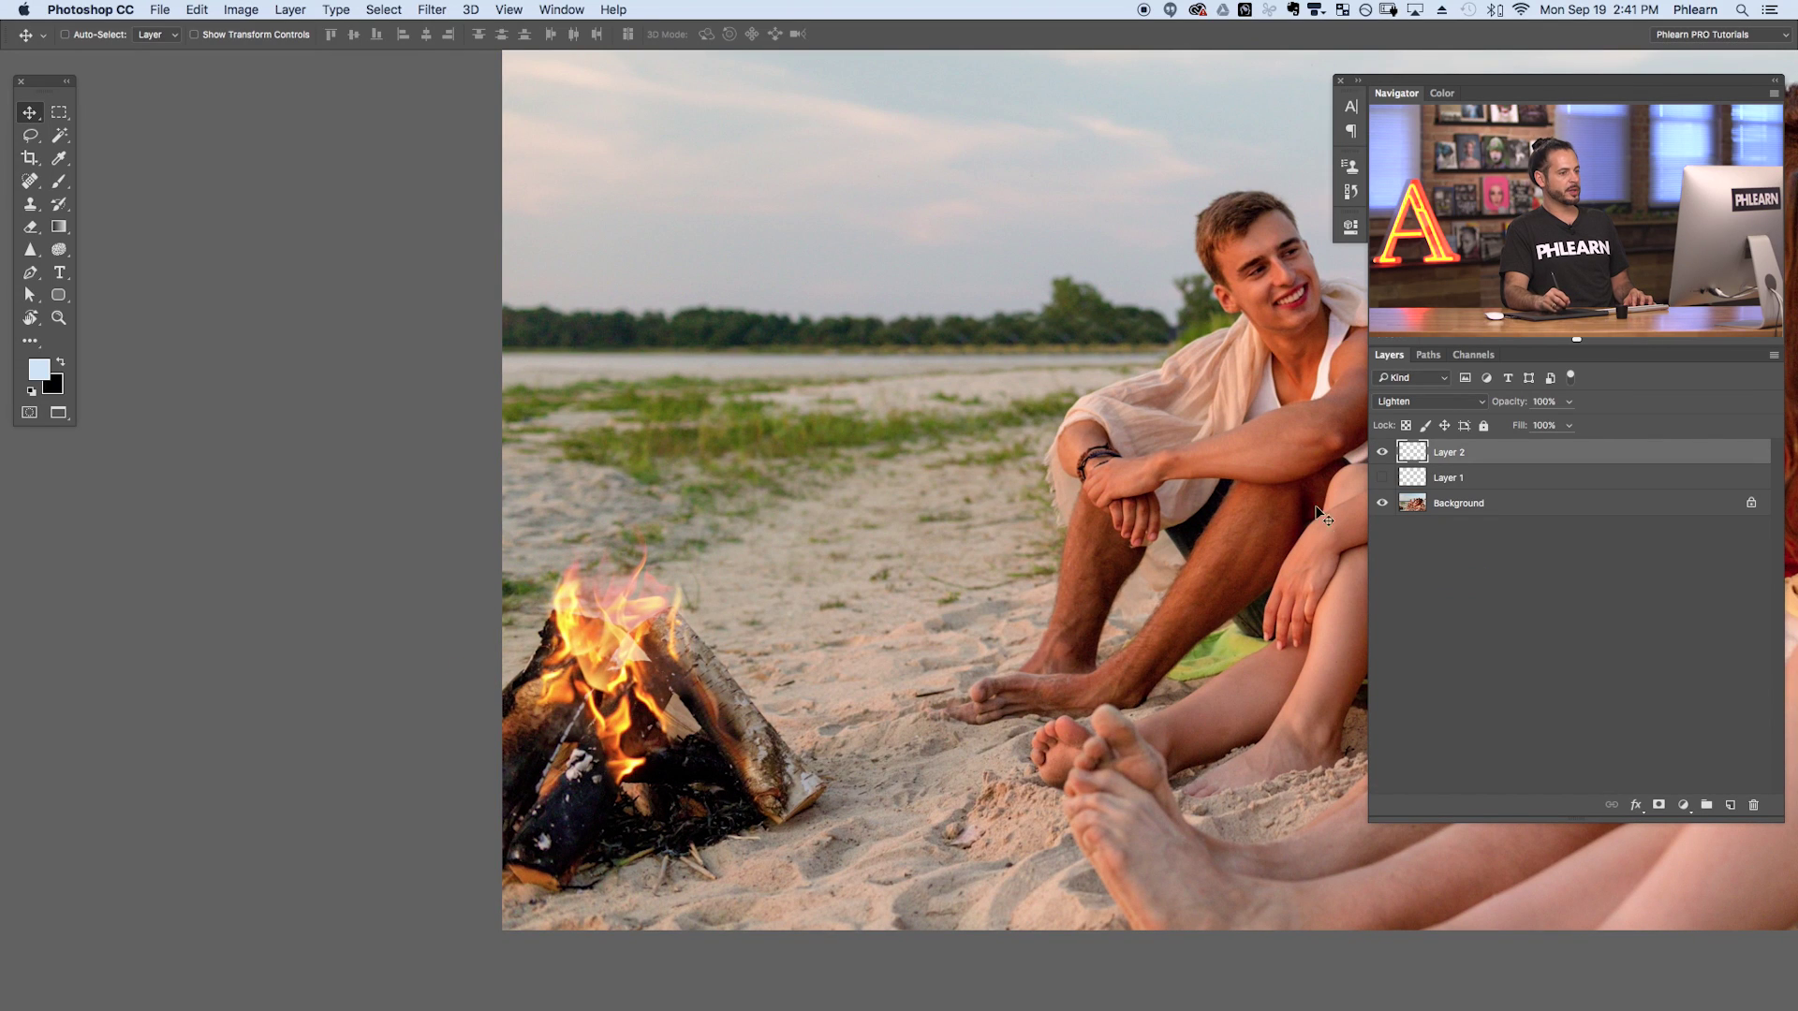
{"action": "left_click", "coordinate": [1382, 453]}
{"action": "left_click", "coordinate": [1382, 452]}
{"action": "left_click", "coordinate": [1382, 453]}
{"action": "left_click", "coordinate": [1382, 452]}
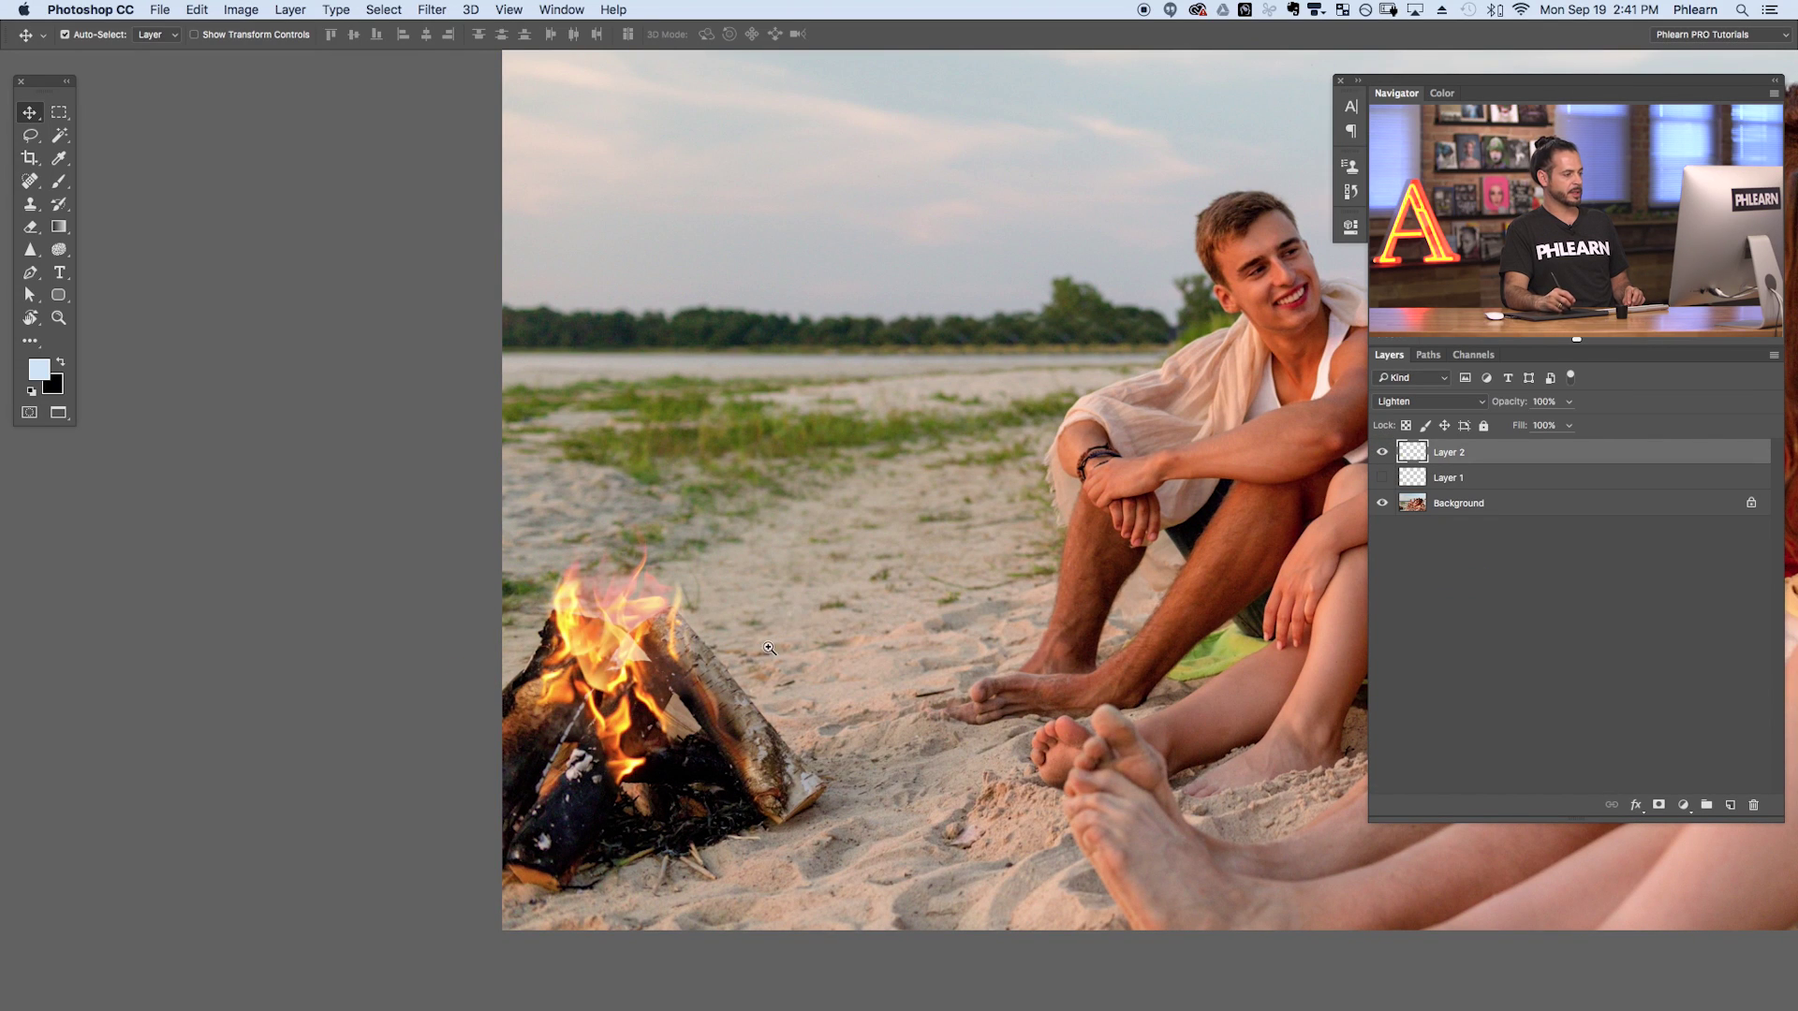
{"action": "scroll", "coordinate": [738, 629], "scroll_direction": "up", "scroll_amount": 3}
{"action": "scroll", "coordinate": [738, 629], "scroll_direction": "up", "scroll_amount": 2}
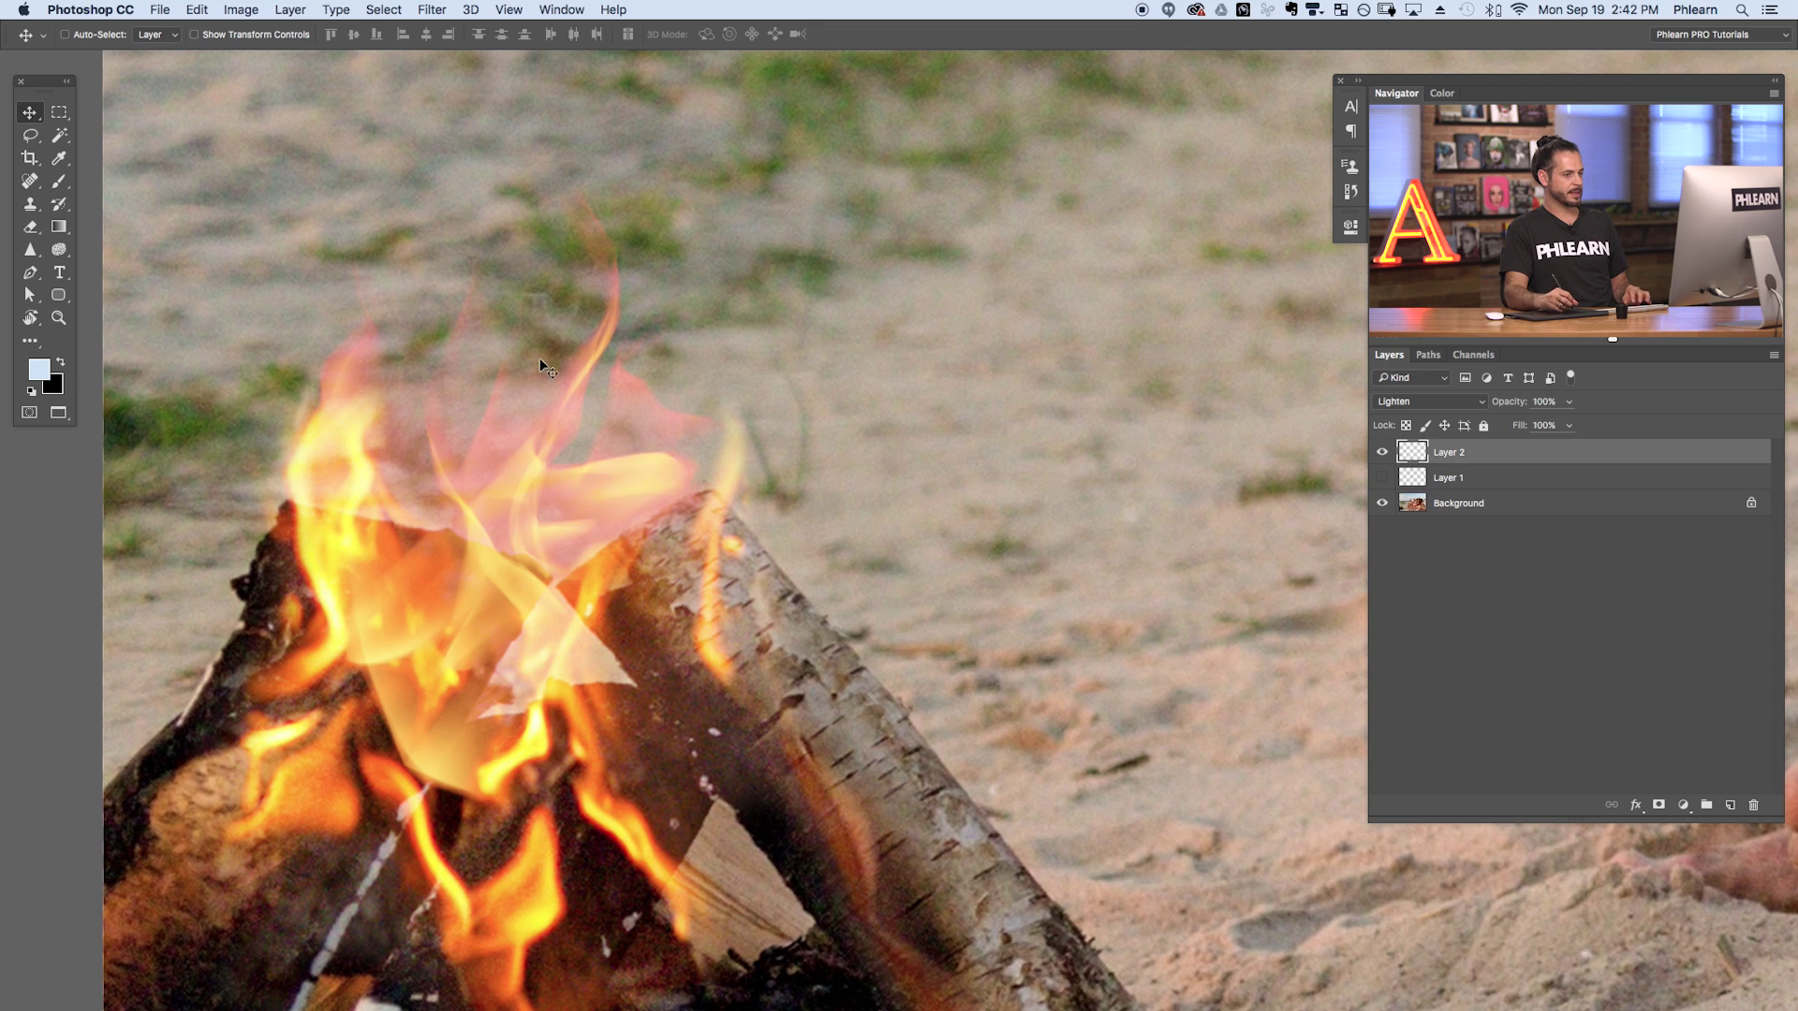
Try Layer 2 with the Normal blend mode.
{"action": "left_click", "coordinate": [1428, 400]}
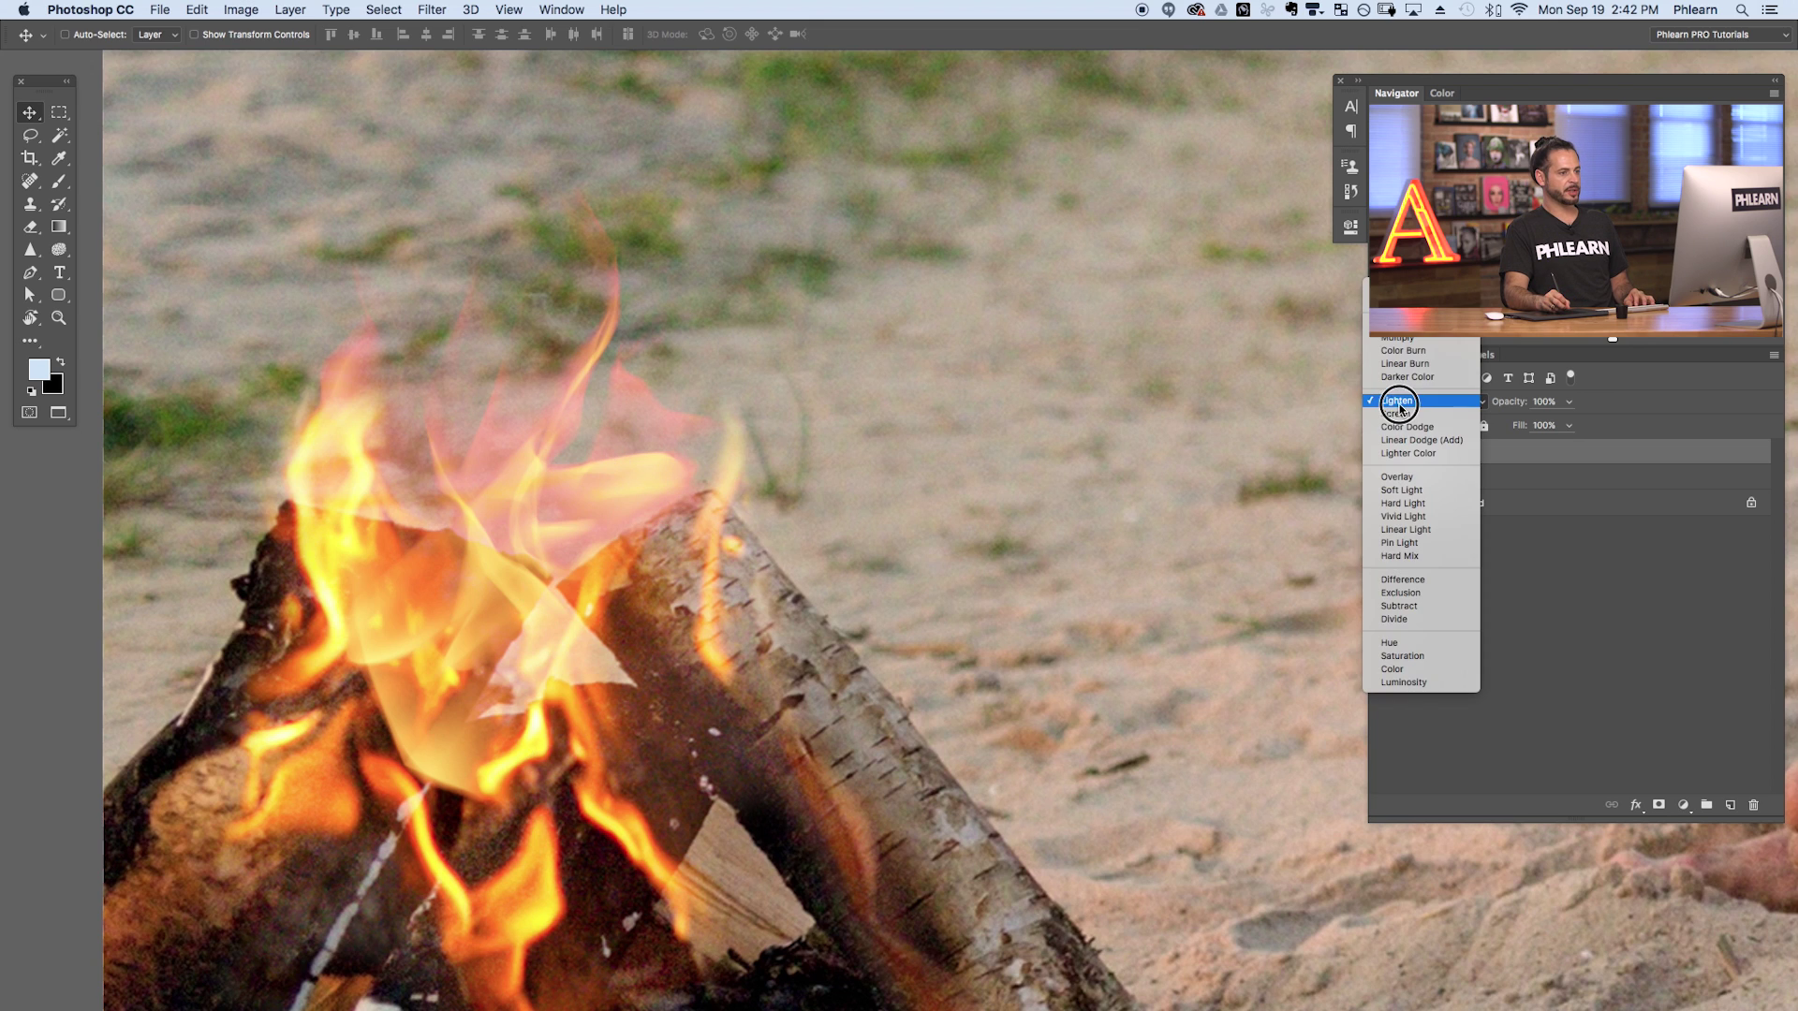
{"action": "left_click", "coordinate": [1395, 375]}
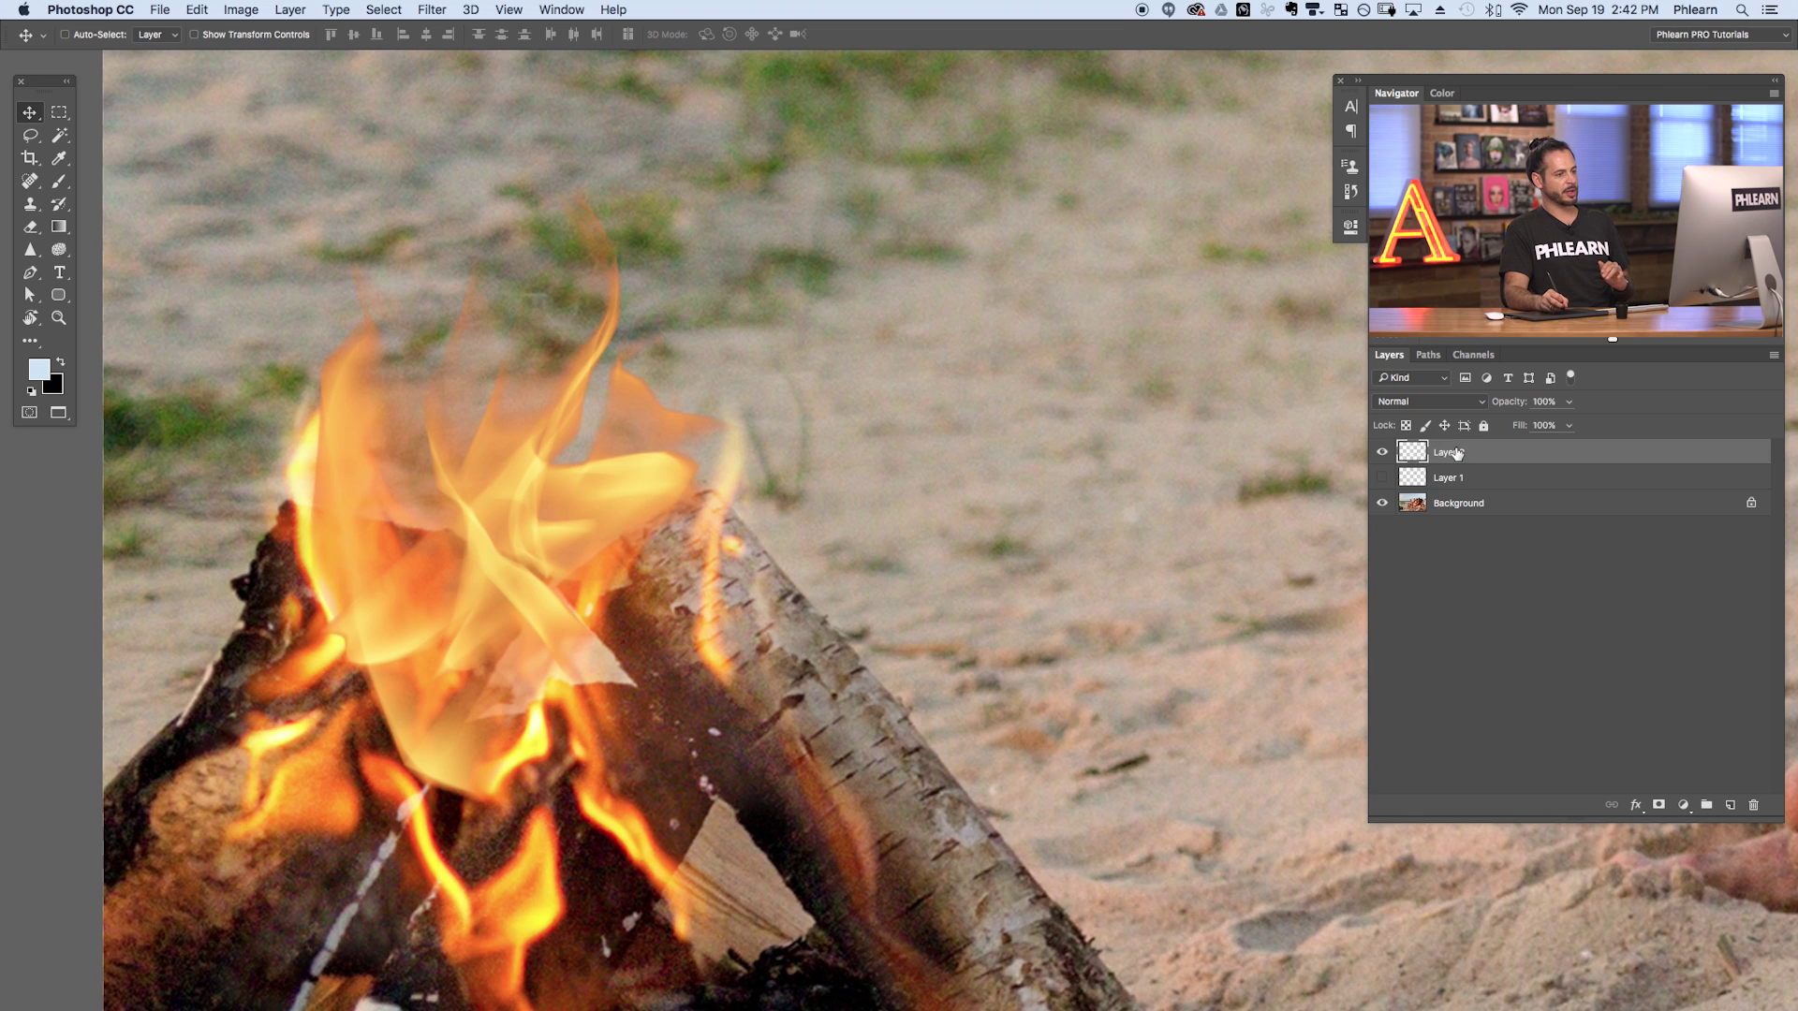
{"action": "left_click", "coordinate": [1428, 402]}
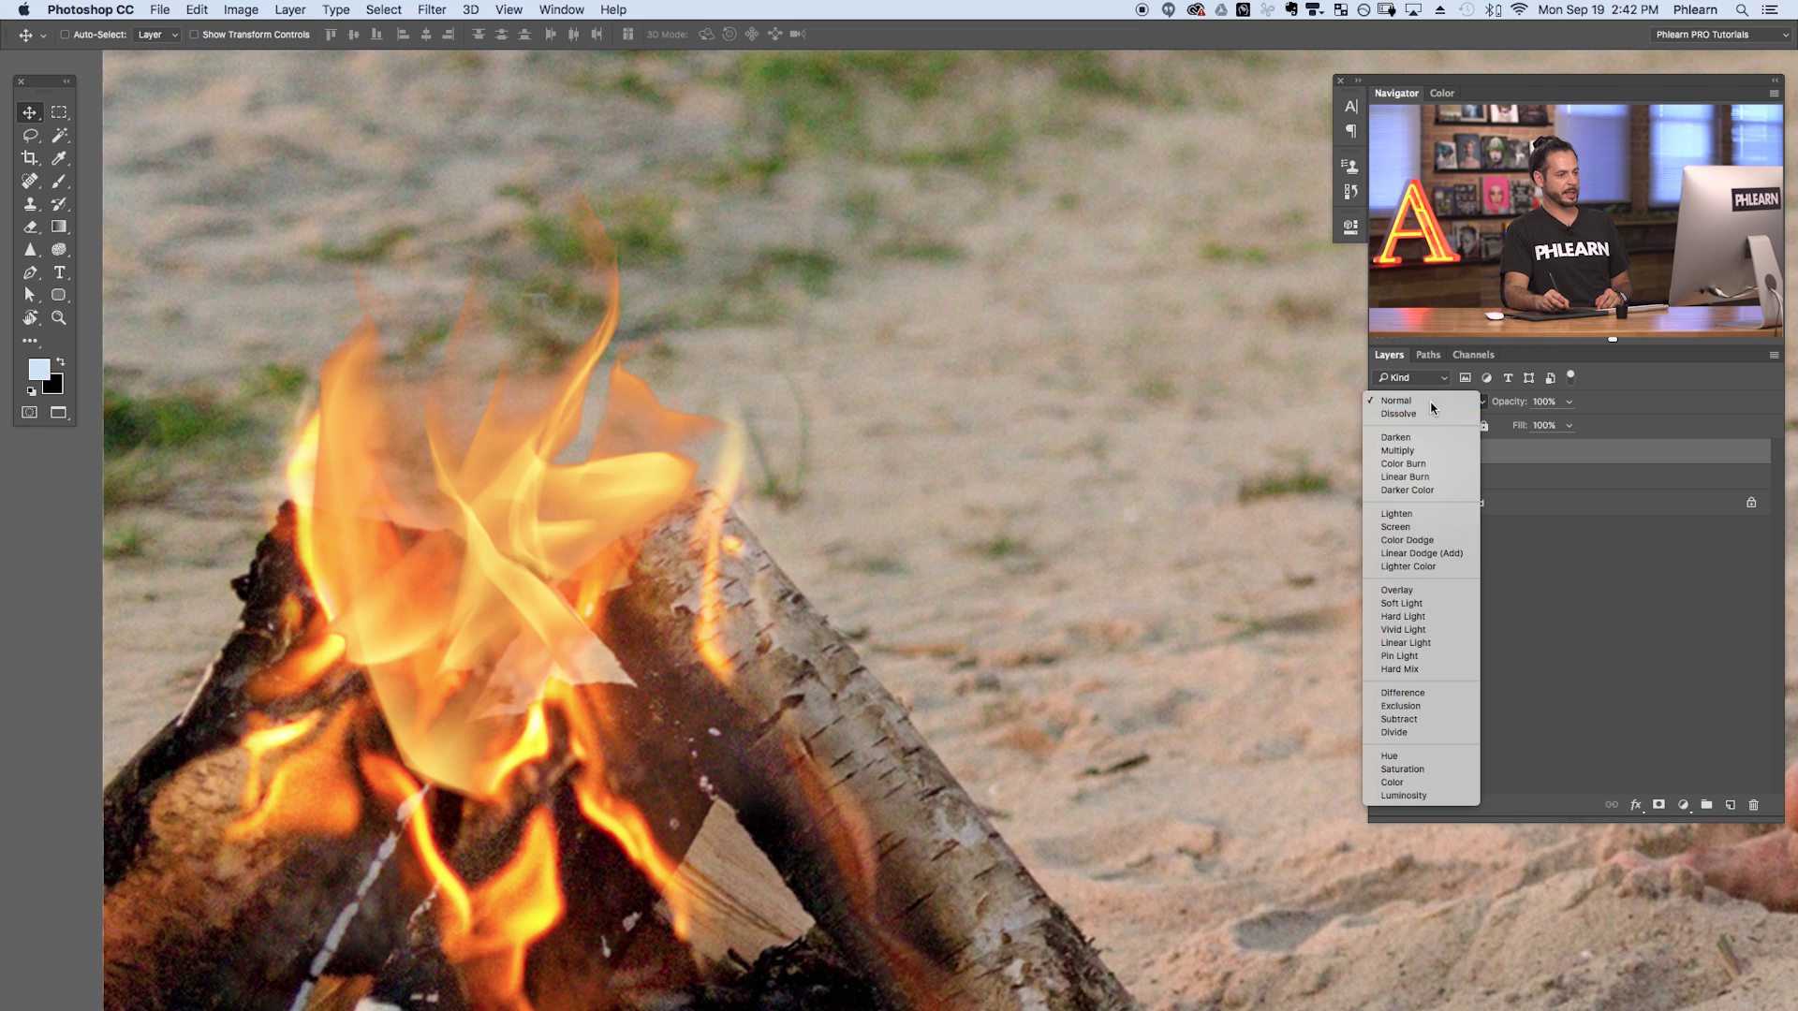
{"action": "left_click", "coordinate": [1432, 403]}
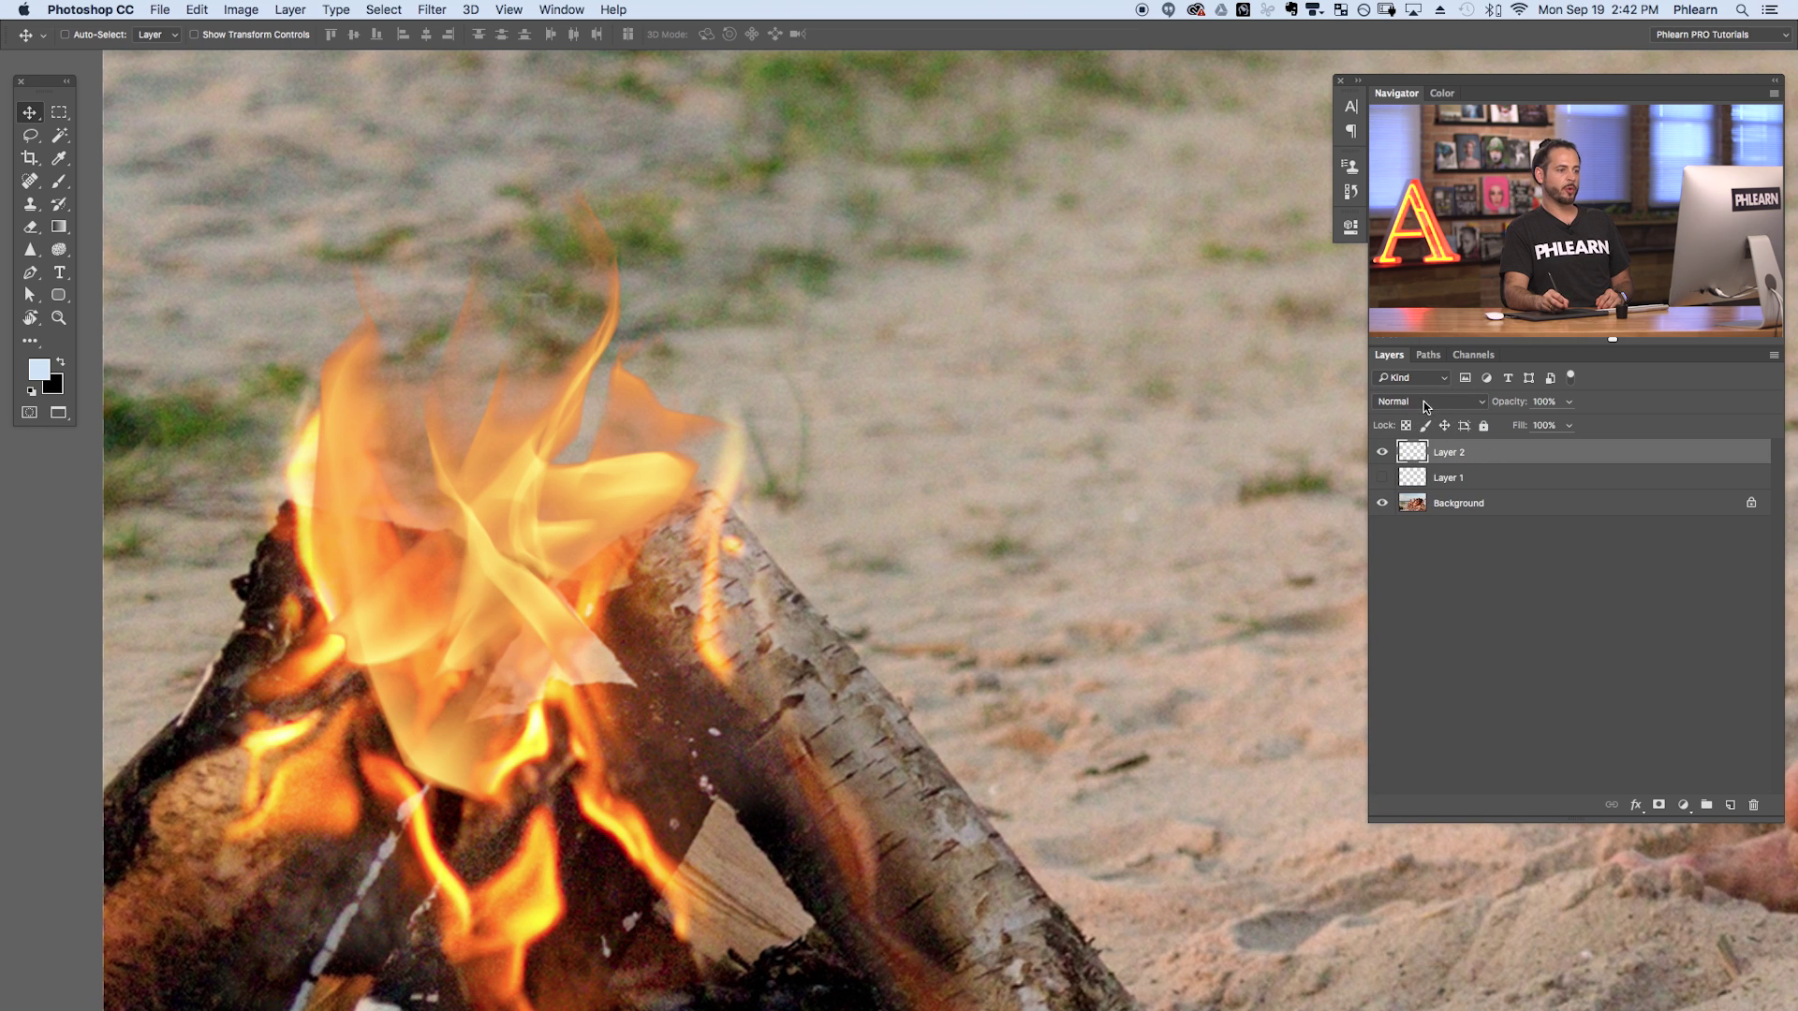
Convert Layer 2 to a Smart Object and set its blend mode to Lighten.
{"action": "right_click", "coordinate": [1482, 463]}
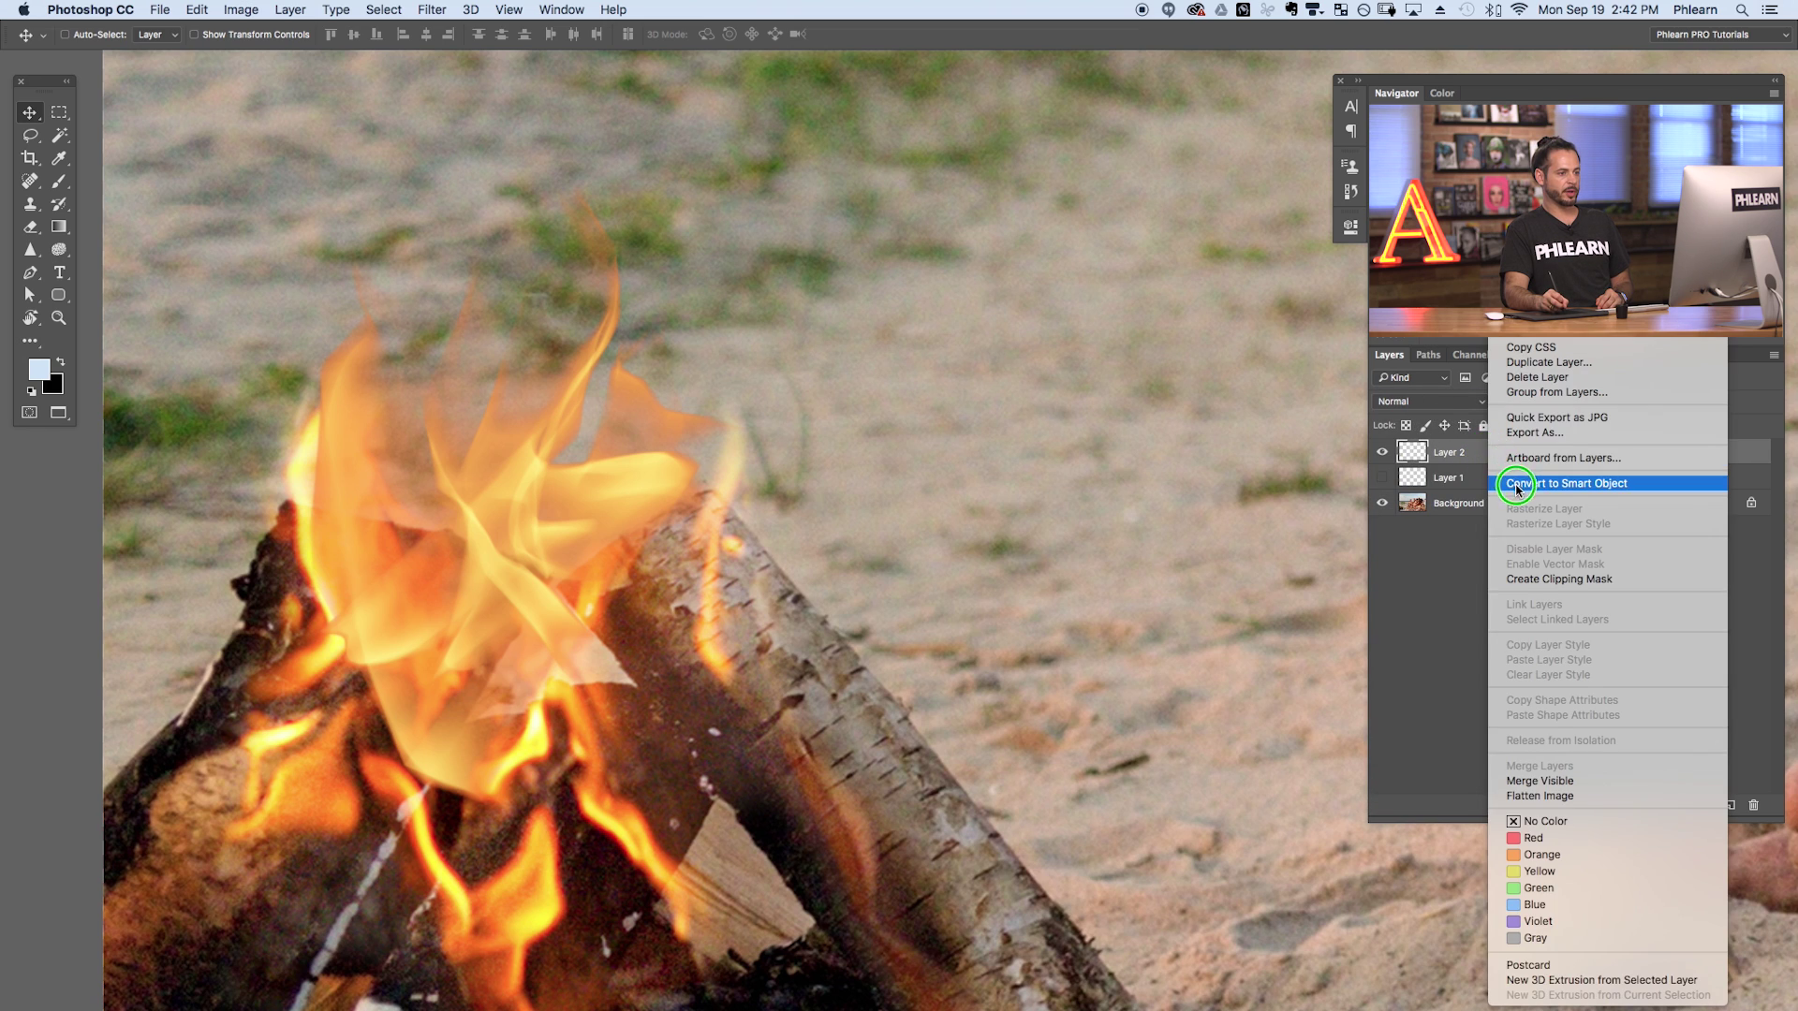
{"action": "left_click", "coordinate": [1496, 483]}
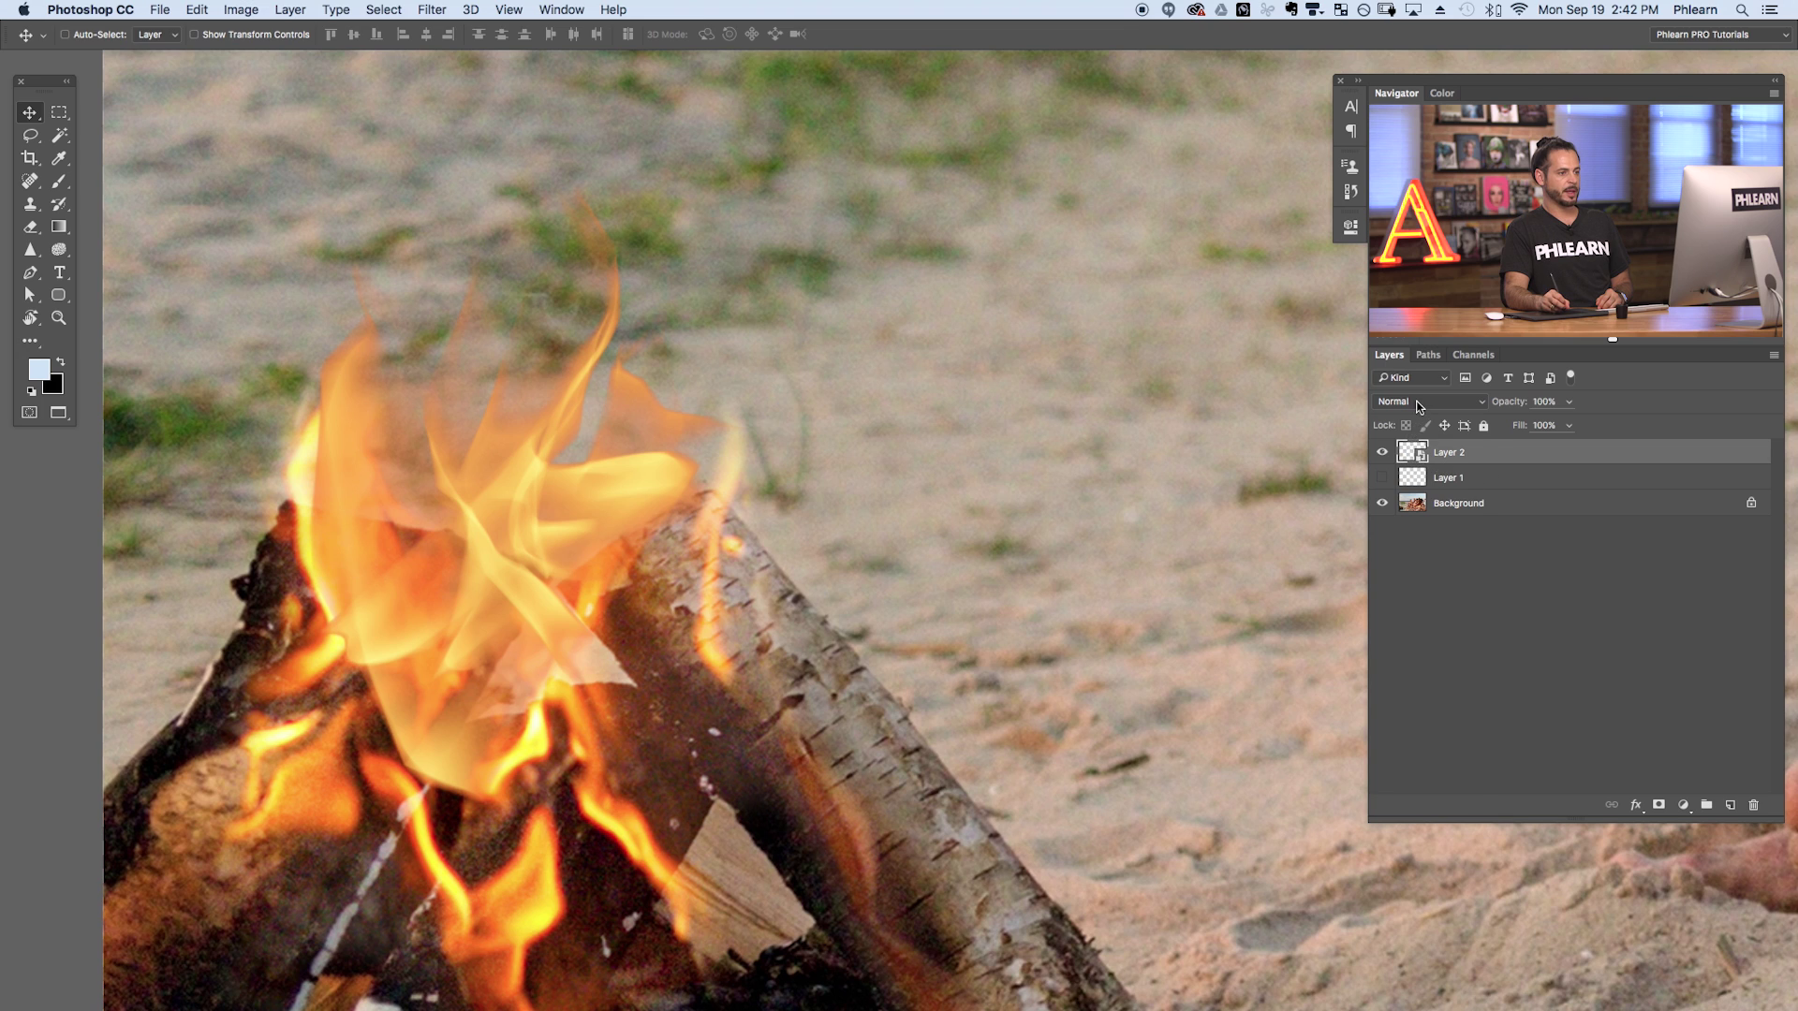
{"action": "left_click", "coordinate": [1418, 406]}
{"action": "left_click", "coordinate": [1396, 449]}
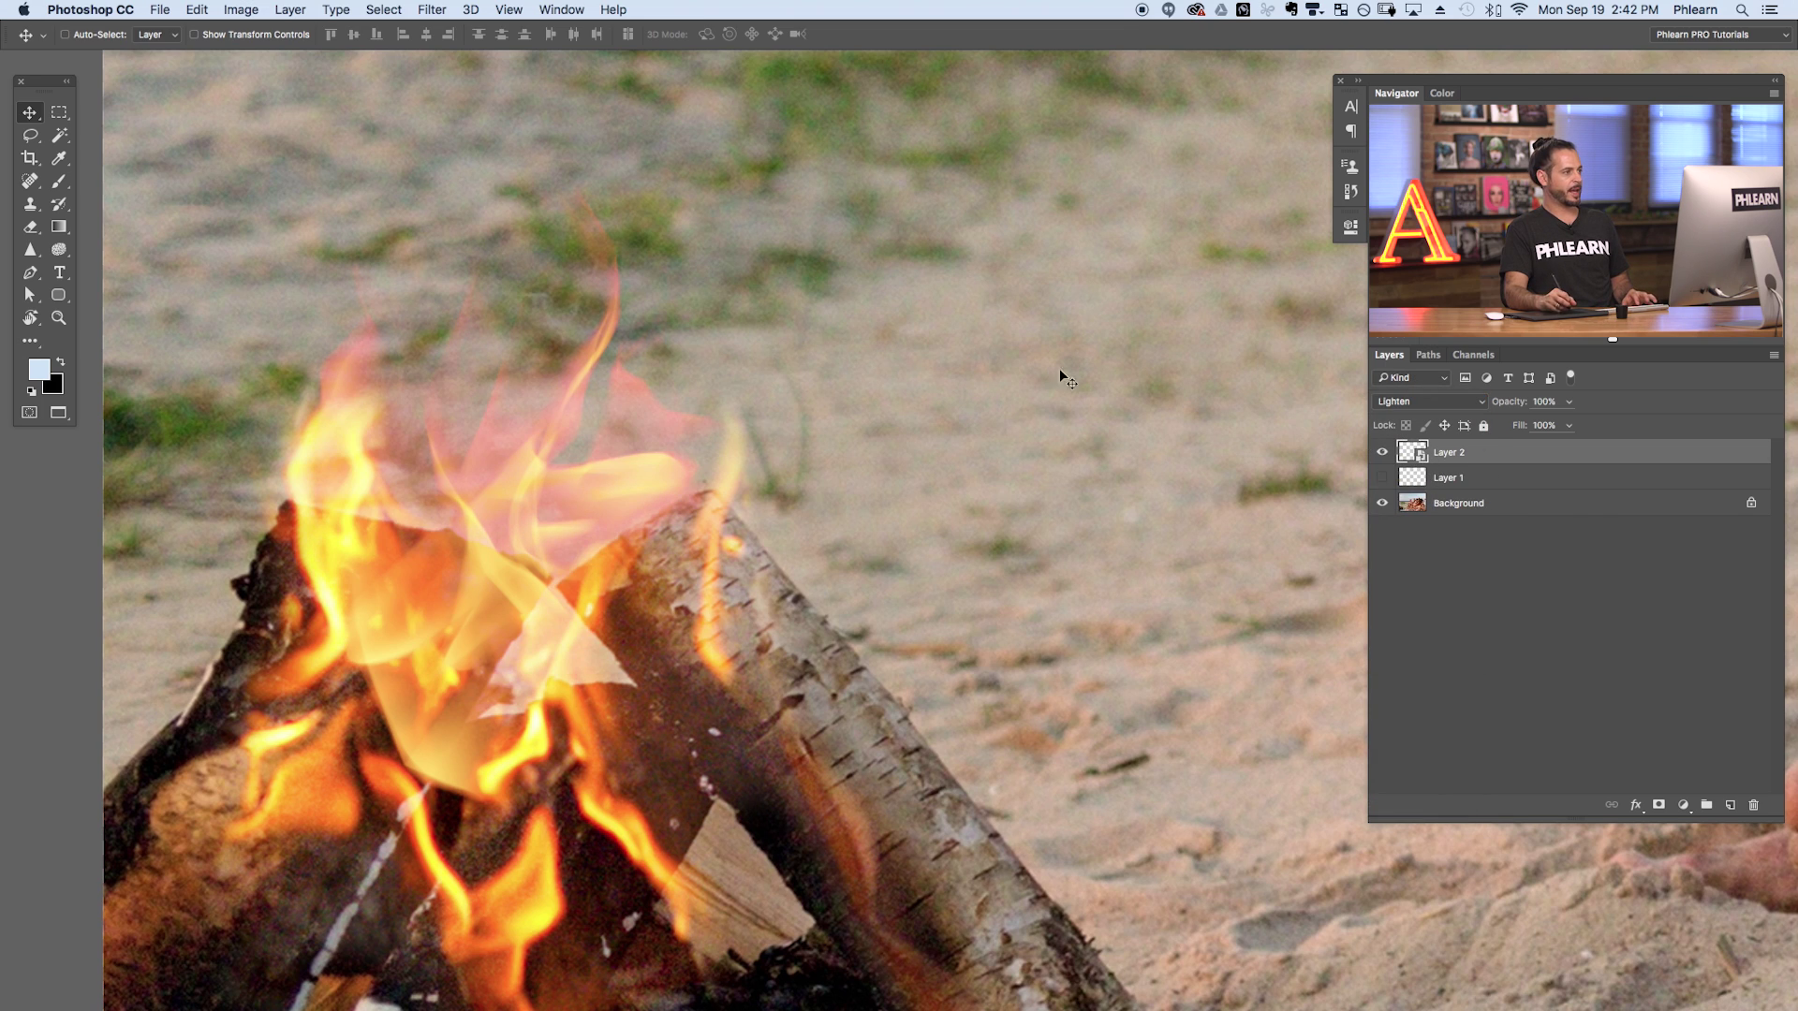
Apply a Gaussian Blur smart filter with a 1.2 pixel radius to Layer 2.
{"action": "left_click", "coordinate": [432, 9]}
{"action": "mouse_move", "coordinate": [462, 221]}
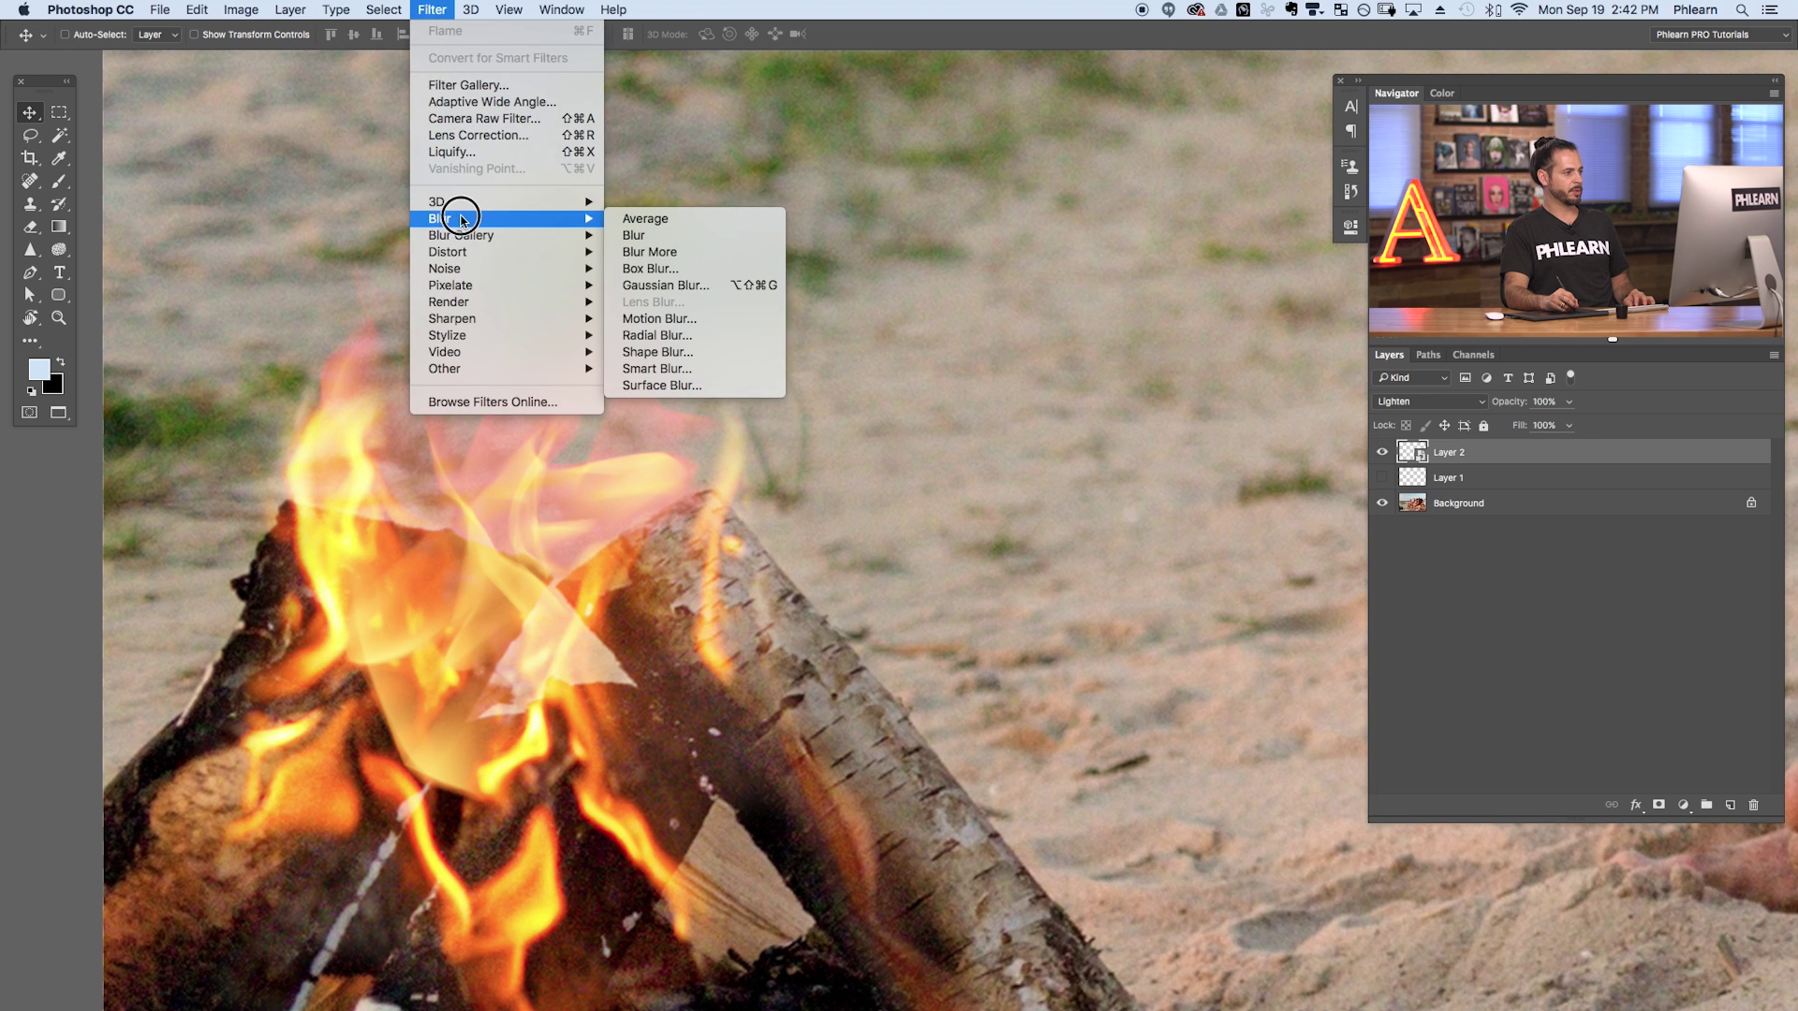
{"action": "left_click", "coordinate": [666, 285]}
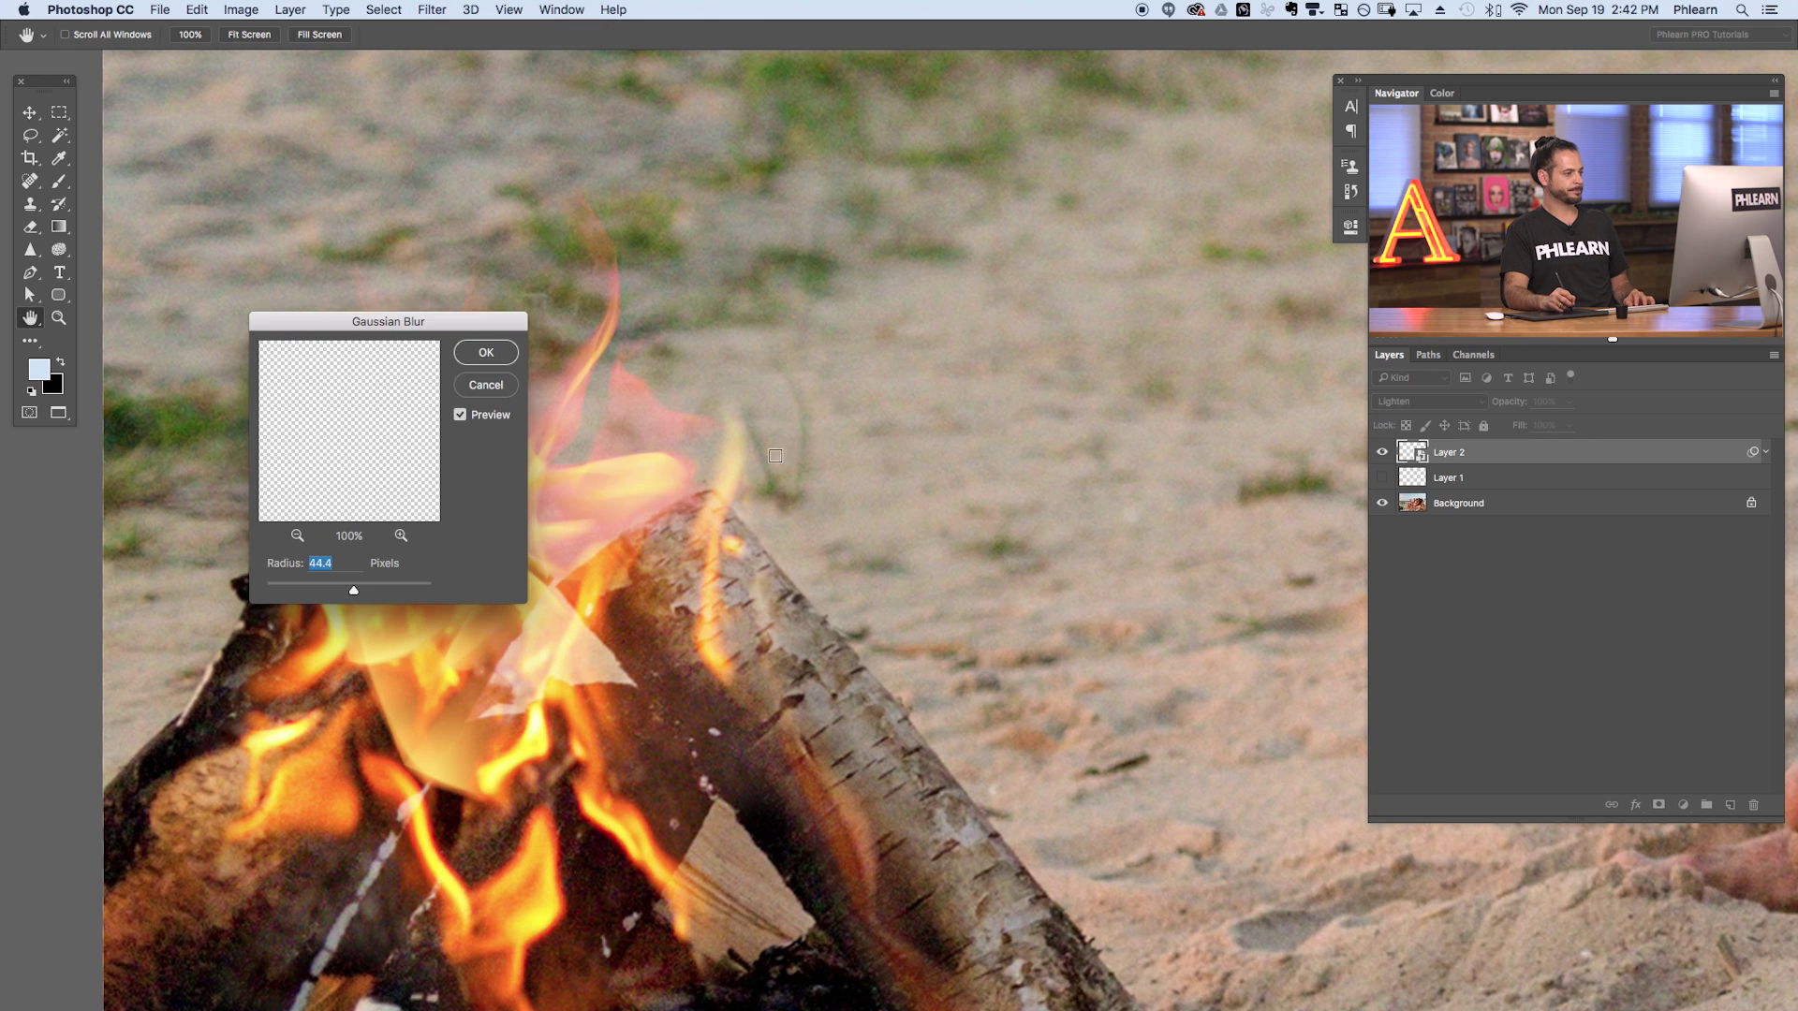
{"action": "left_click_drag", "start_coordinate": [482, 328], "coordinate": [1068, 290]}
{"action": "left_click_drag", "start_coordinate": [939, 552], "coordinate": [863, 554]}
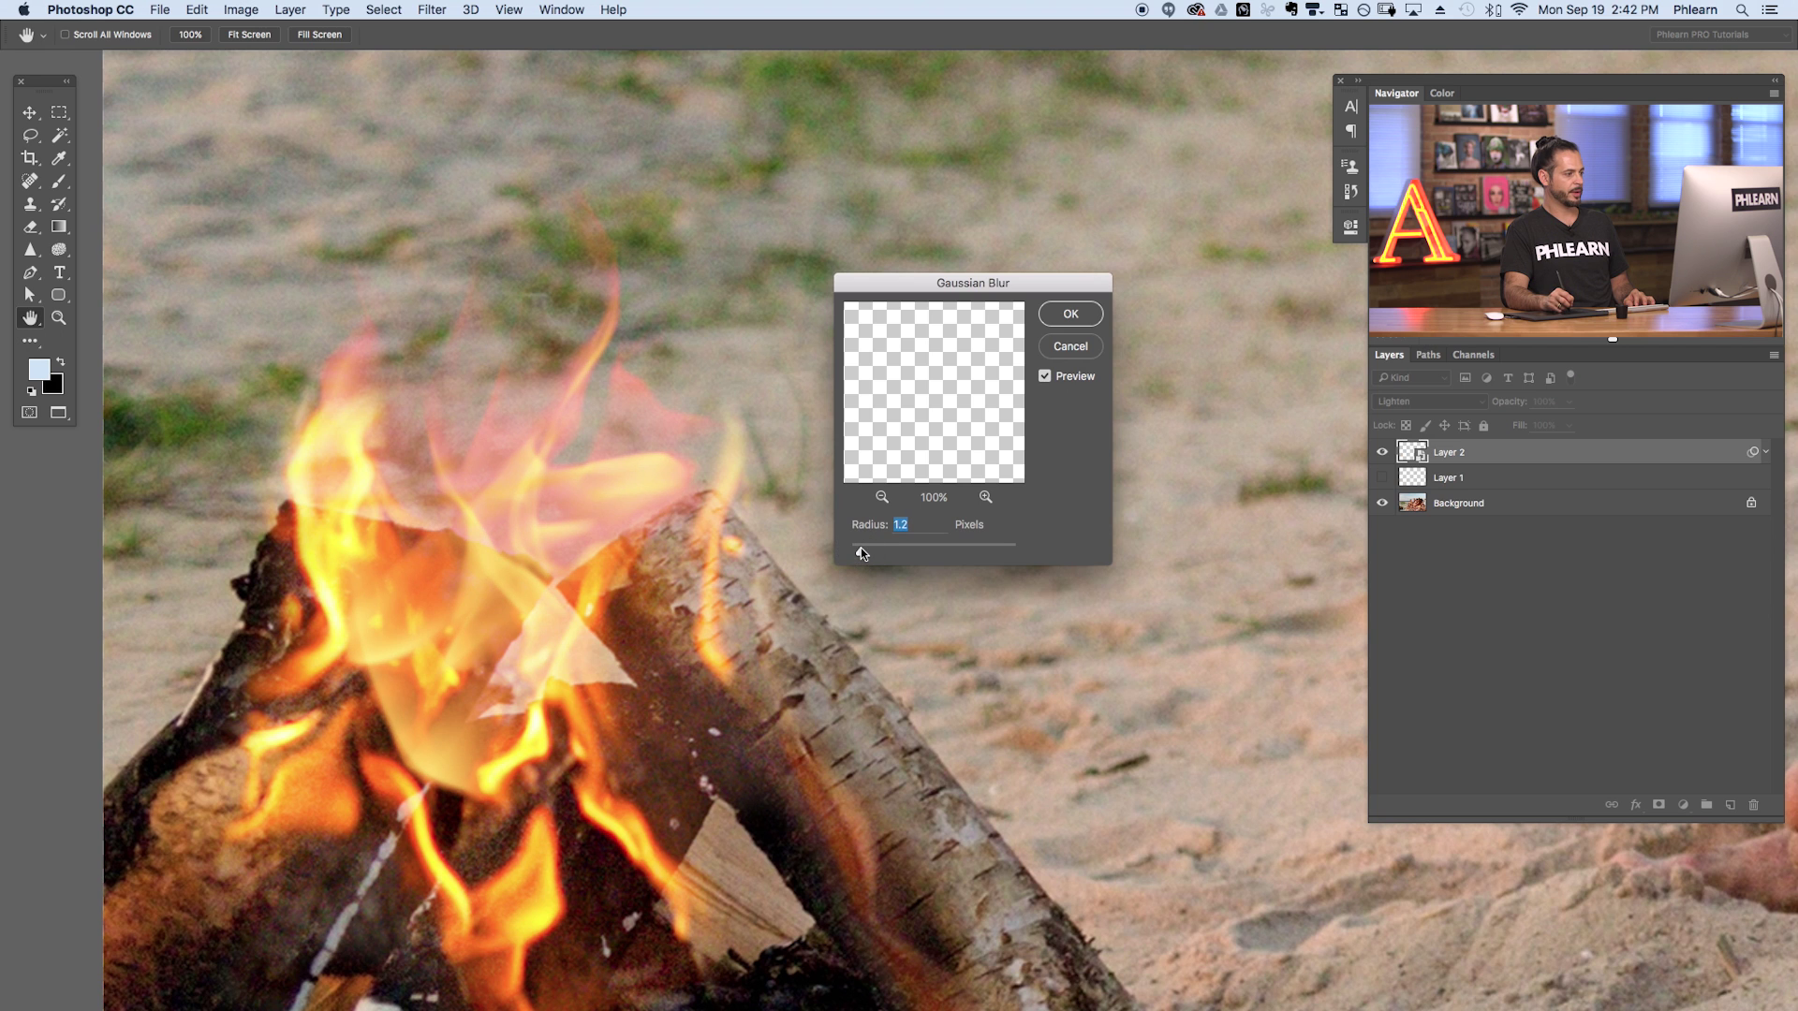
{"action": "left_click", "coordinate": [1070, 314]}
{"action": "key", "text": "v"}
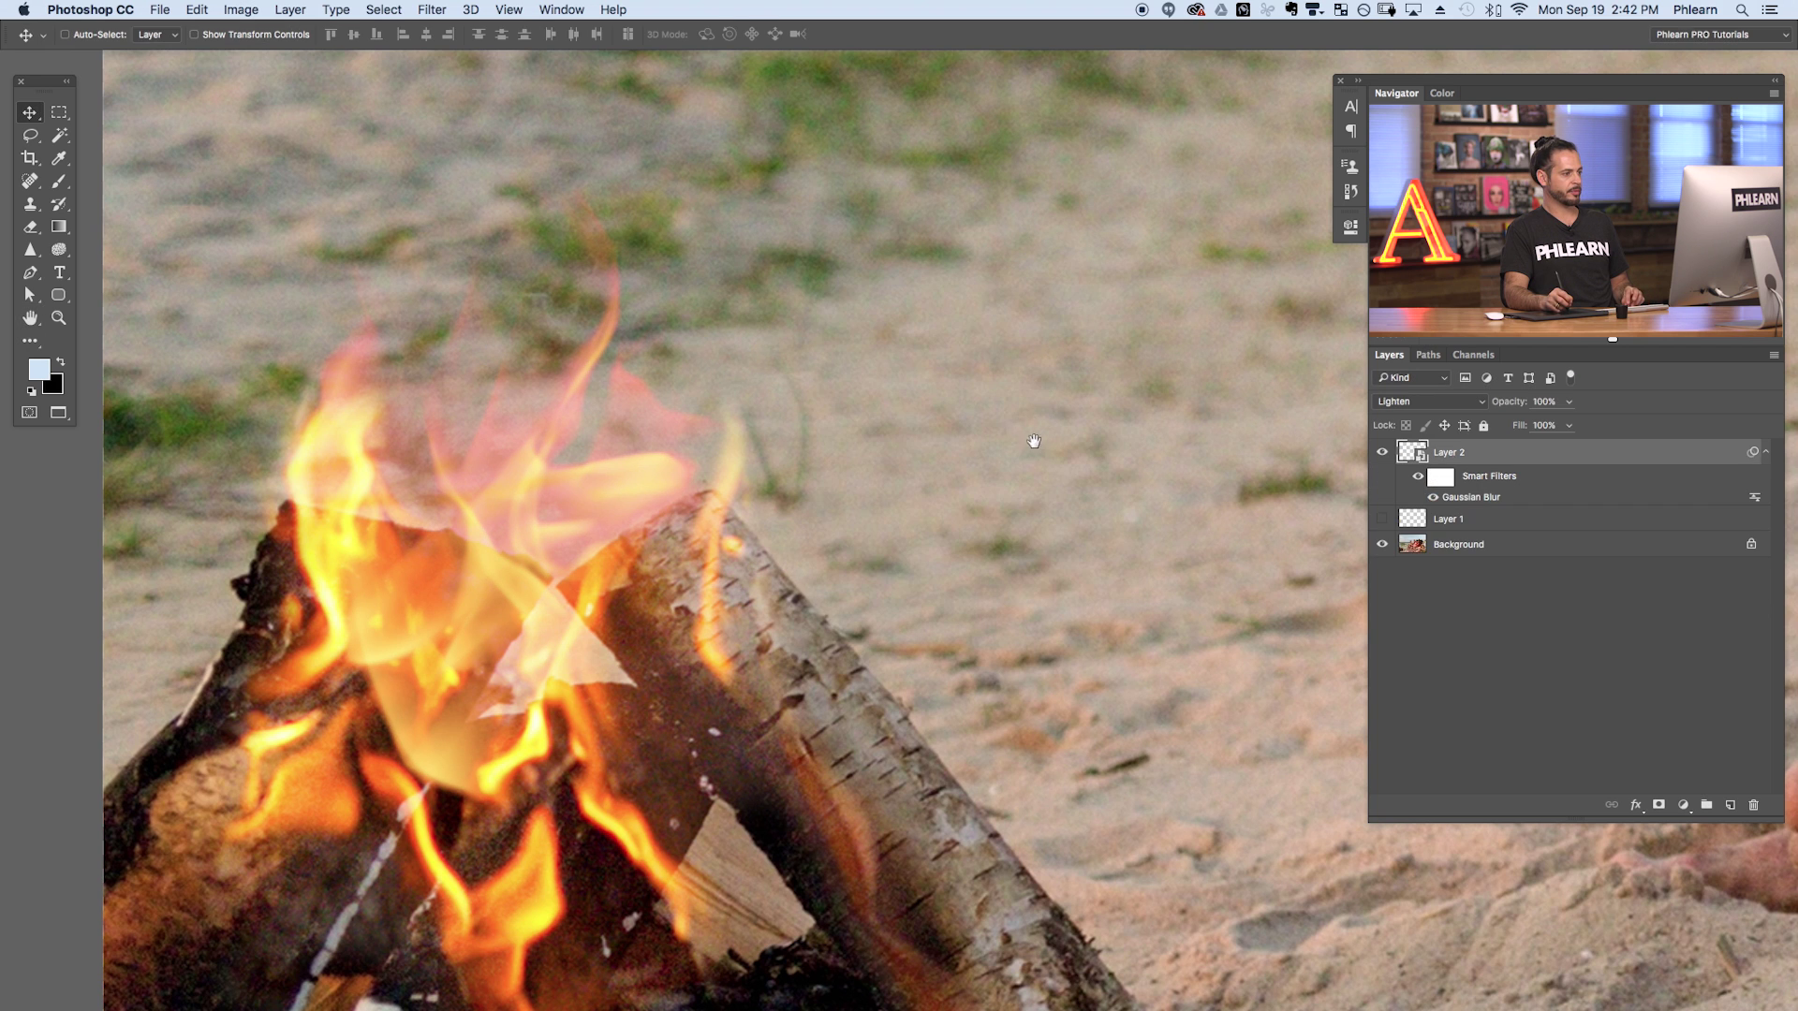
Compare the whole campfire scene with Layer 2's blurred flame hidden and shown.
{"action": "key", "text": "ctrl+minus"}
{"action": "left_click_drag", "start_coordinate": [1000, 546], "coordinate": [949, 589]}
{"action": "left_click", "coordinate": [1382, 452]}
{"action": "left_click", "coordinate": [1382, 452]}
{"action": "left_click", "coordinate": [1382, 452]}
{"action": "left_click", "coordinate": [1382, 452]}
{"action": "left_click", "coordinate": [1382, 452]}
{"action": "left_click", "coordinate": [1382, 452]}
{"action": "scroll", "coordinate": [939, 630], "scroll_direction": "right", "scroll_amount": 2}
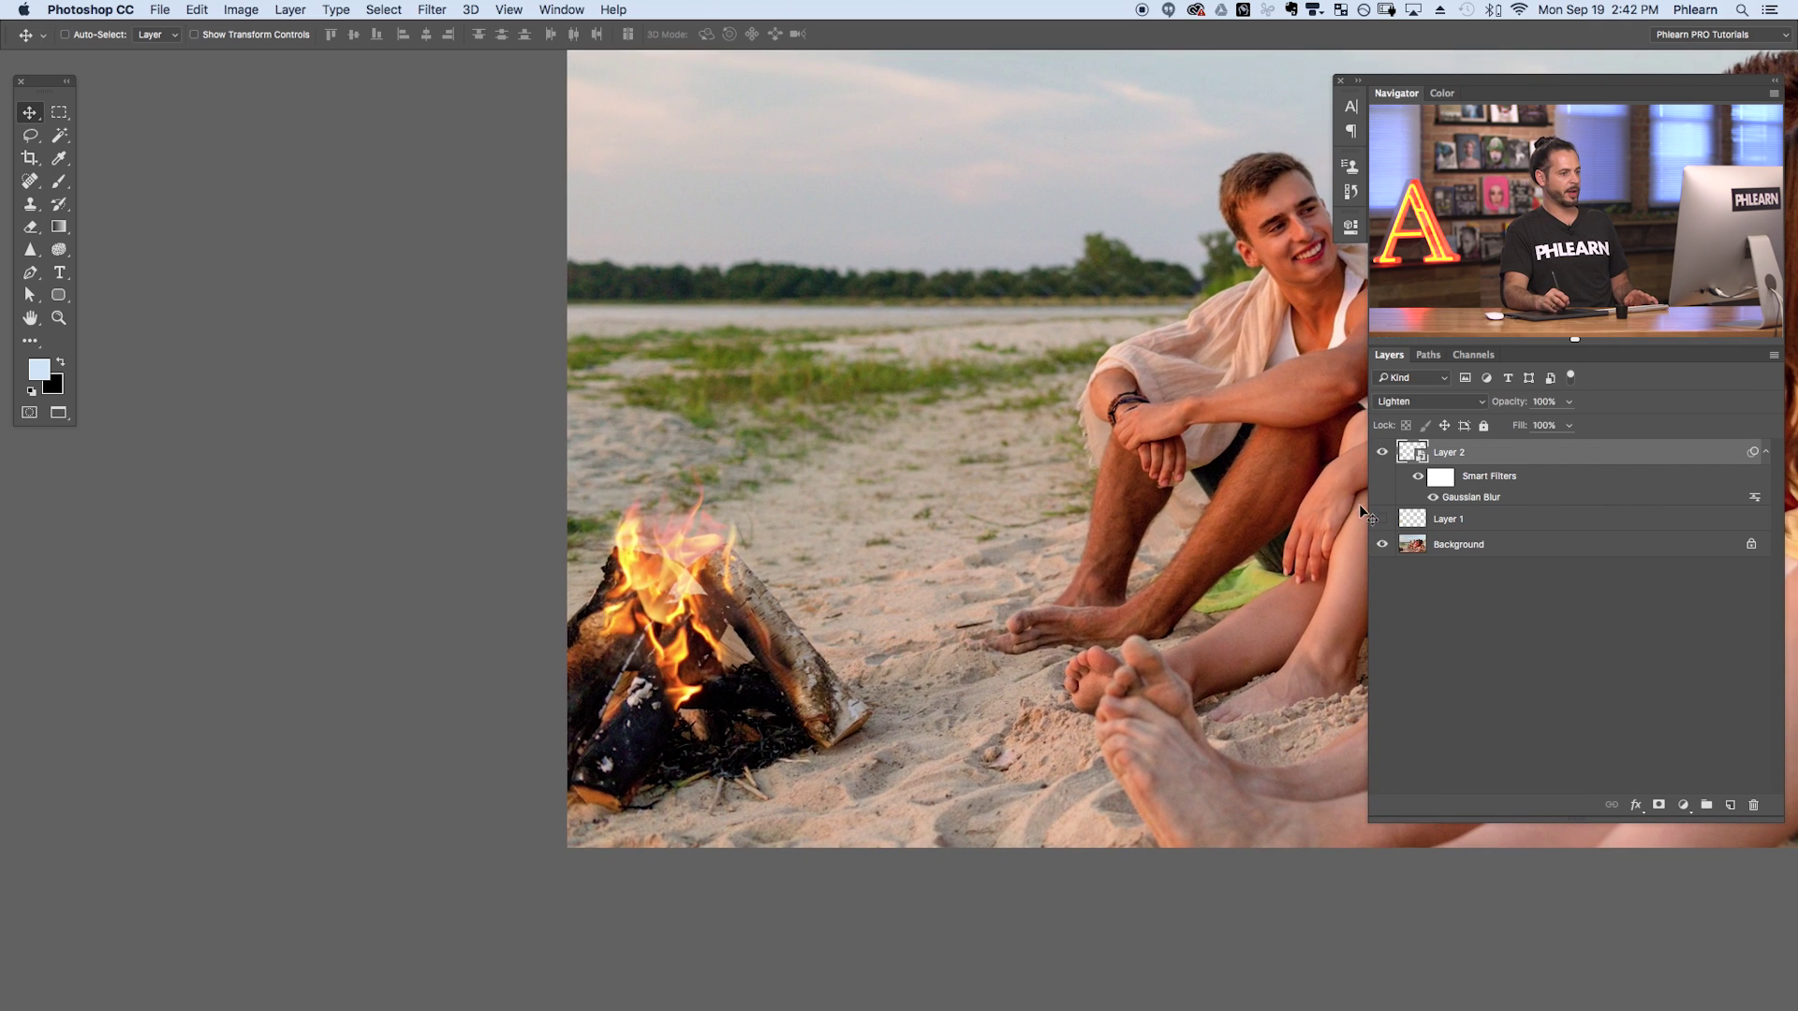
Show Layer 1 and use Free Transform to make its flame shorter over the campfire.
{"action": "left_click", "coordinate": [1473, 526]}
{"action": "key", "text": "super+t"}
{"action": "left_click_drag", "start_coordinate": [658, 316], "coordinate": [655, 441]}
{"action": "key", "text": "Return"}
{"action": "left_click_drag", "start_coordinate": [756, 717], "coordinate": [780, 710]}
{"action": "left_click_drag", "start_coordinate": [946, 701], "coordinate": [652, 780]}
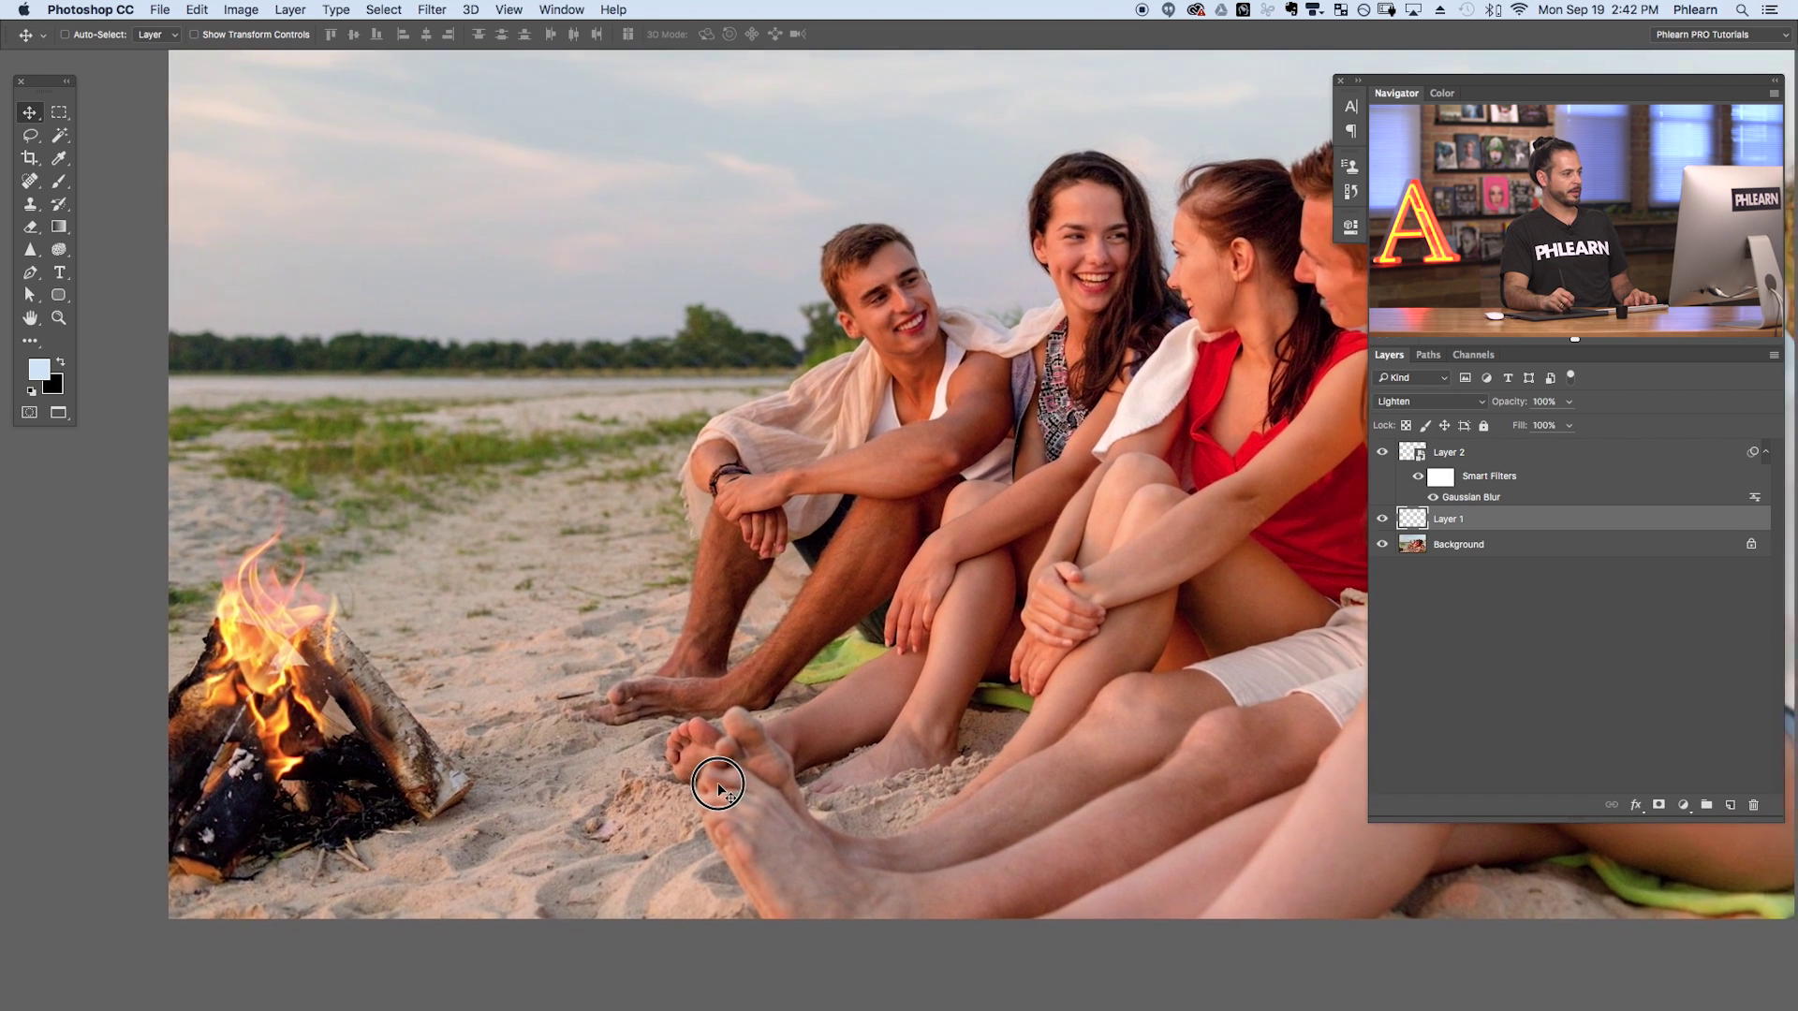
Compare the campfire with Layer 1's flame hidden and shown.
{"action": "left_click", "coordinate": [1381, 519]}
{"action": "left_click", "coordinate": [1379, 522]}
{"action": "left_click", "coordinate": [1380, 521]}
{"action": "left_click", "coordinate": [1379, 522]}
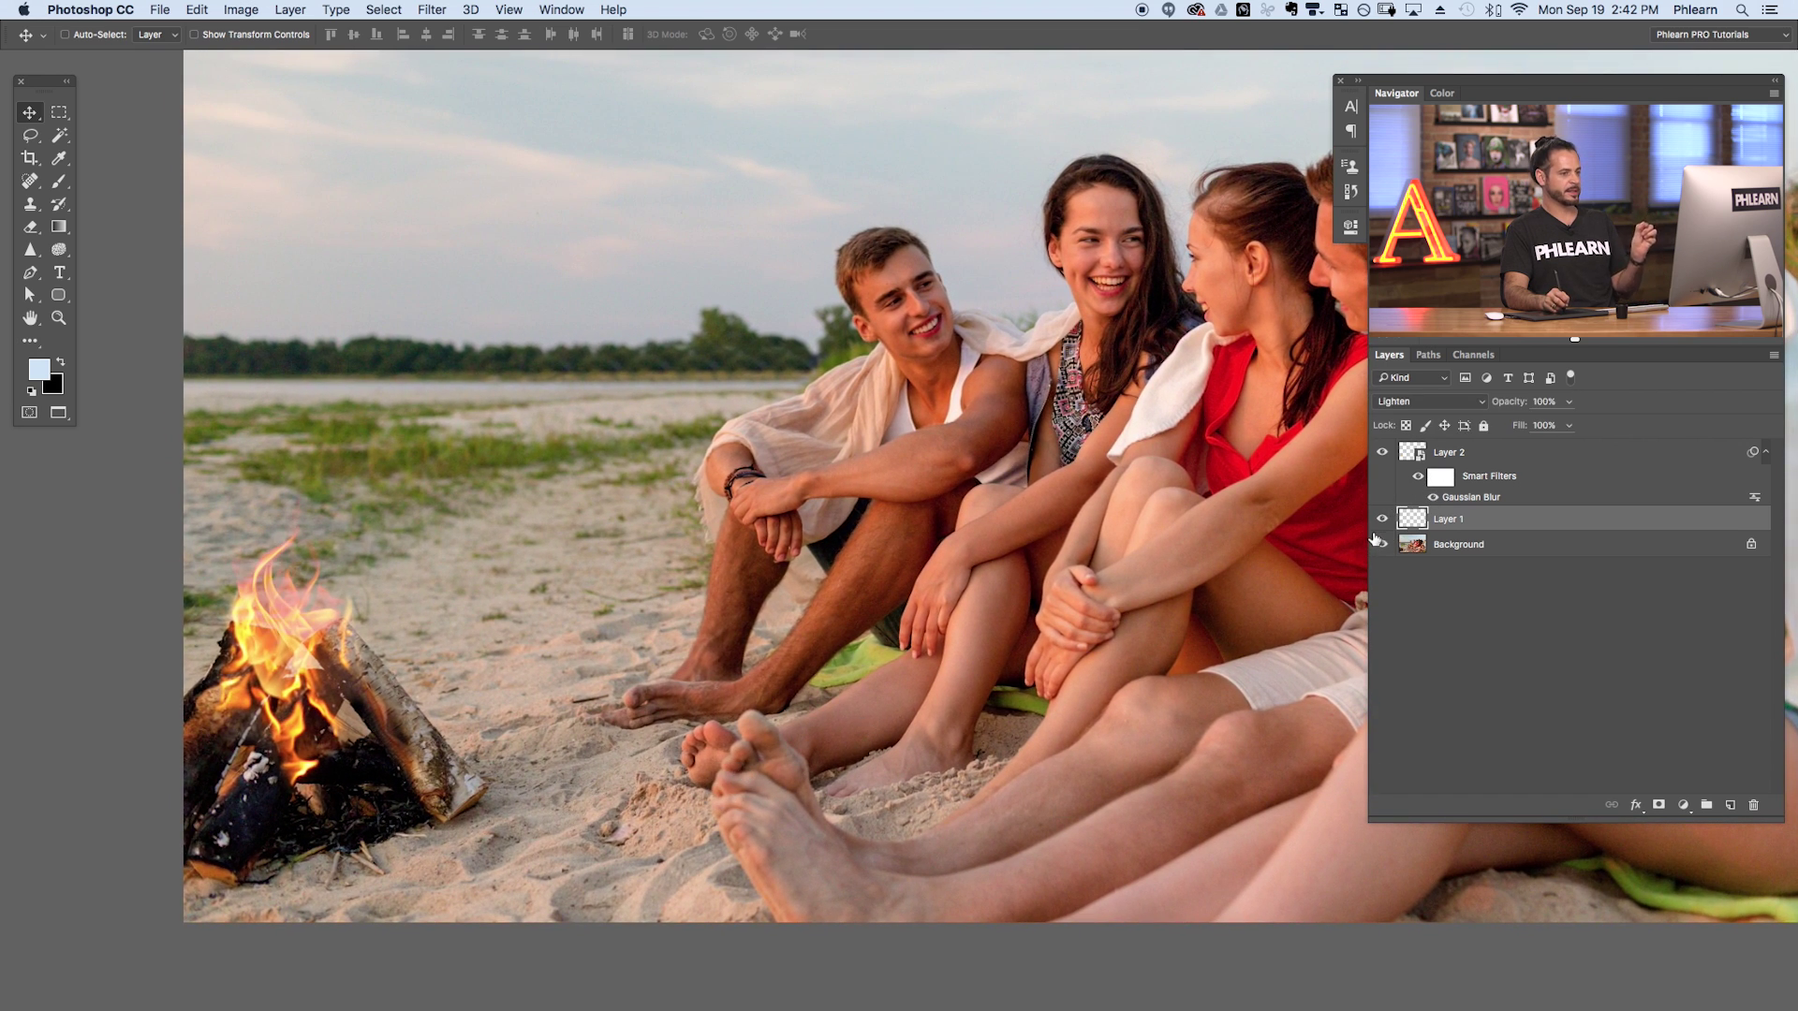
{"action": "left_click", "coordinate": [1382, 519]}
{"action": "left_click", "coordinate": [1382, 520]}
{"action": "left_click", "coordinate": [1381, 521]}
{"action": "left_click", "coordinate": [1380, 522]}
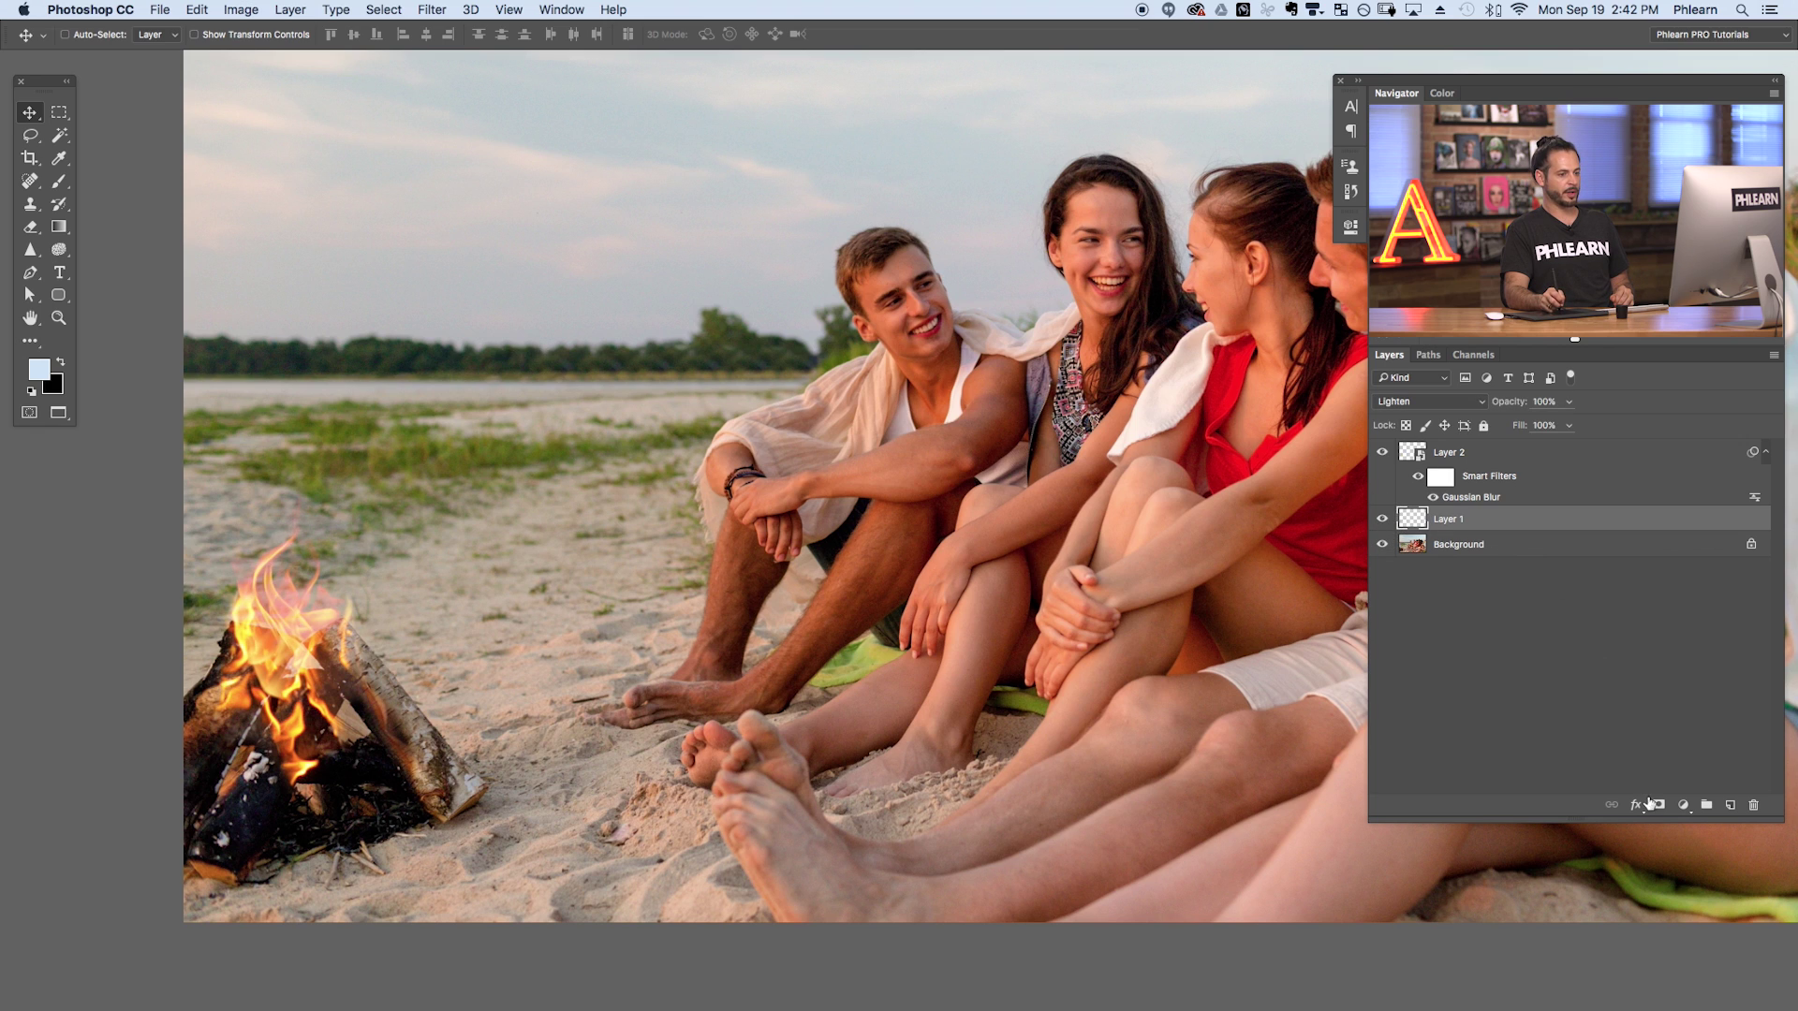
Add a layer mask to Layer 1 and brush black over the flame's upper tip to hide it.
{"action": "left_click", "coordinate": [1659, 805]}
{"action": "key", "text": "x"}
{"action": "key", "text": "b"}
{"action": "mouse_move", "coordinate": [313, 544]}
{"action": "left_mouse_down"}
{"action": "mouse_move", "coordinate": [306, 514]}
{"action": "mouse_move", "coordinate": [245, 587]}
{"action": "mouse_move", "coordinate": [281, 626]}
{"action": "mouse_move", "coordinate": [272, 593]}
{"action": "mouse_move", "coordinate": [304, 560]}
{"action": "left_mouse_up"}
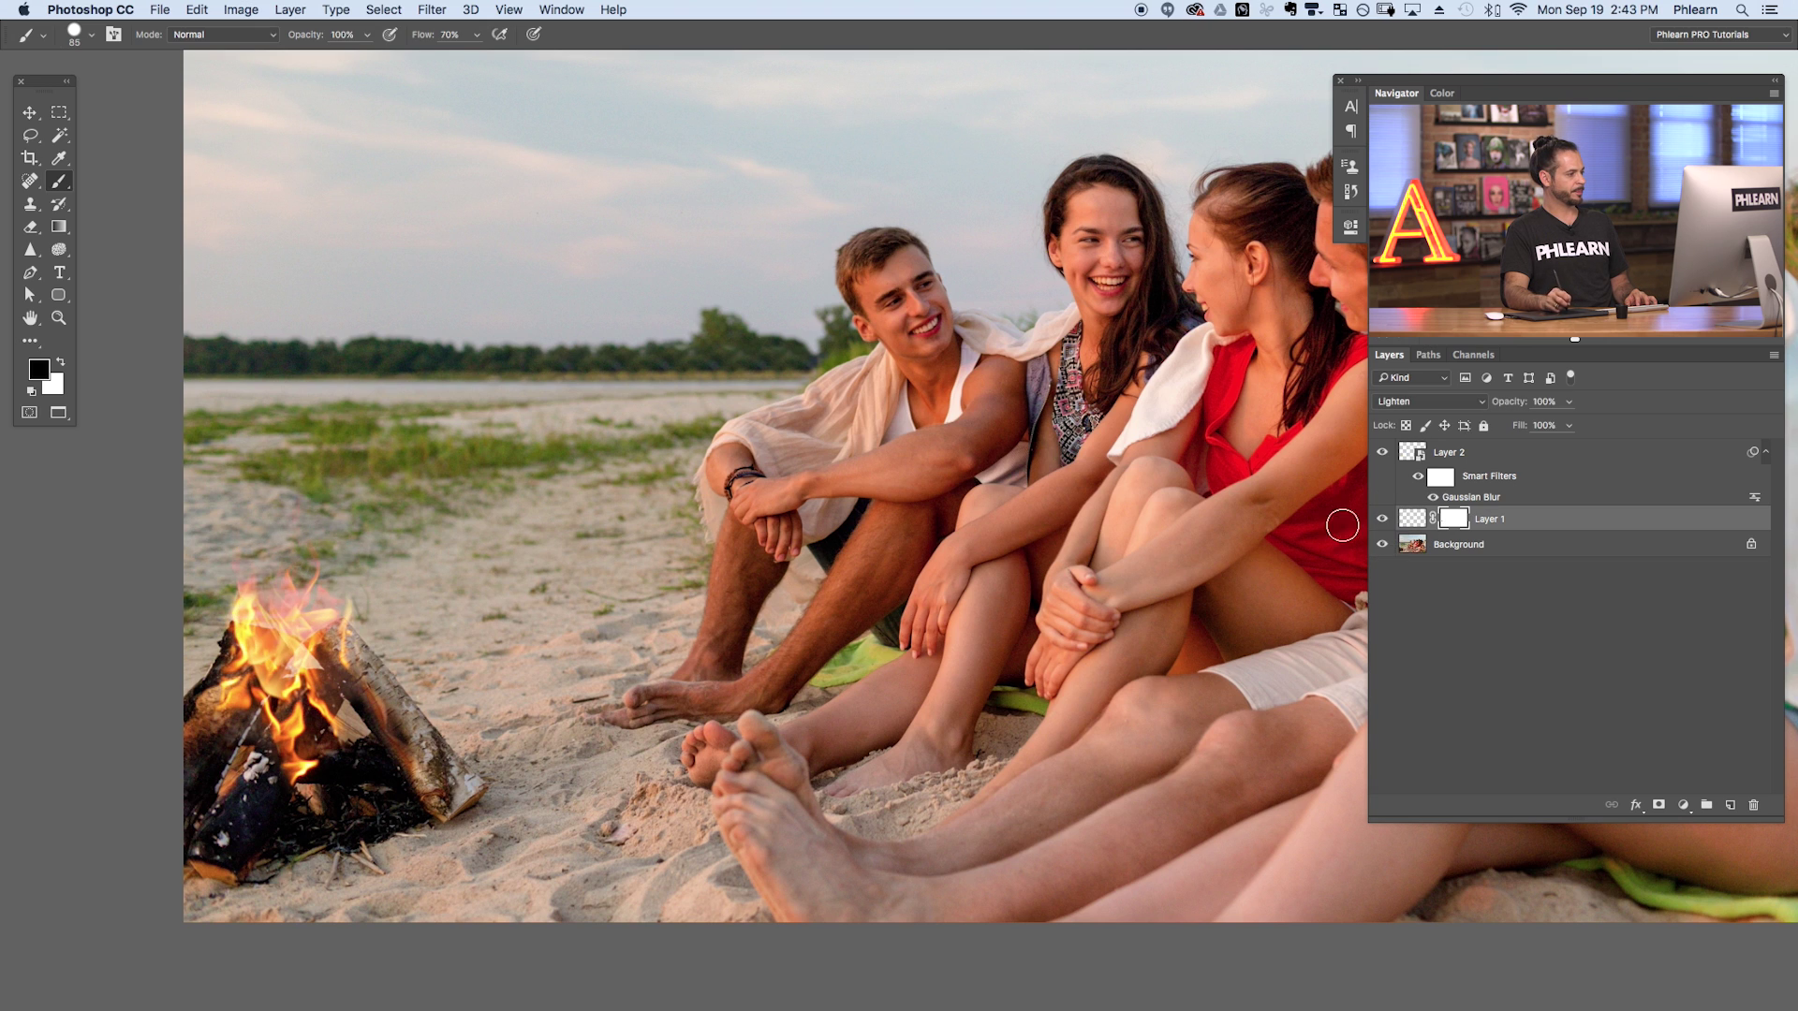
{"action": "scroll", "coordinate": [1079, 665], "scroll_direction": "down", "scroll_amount": 3}
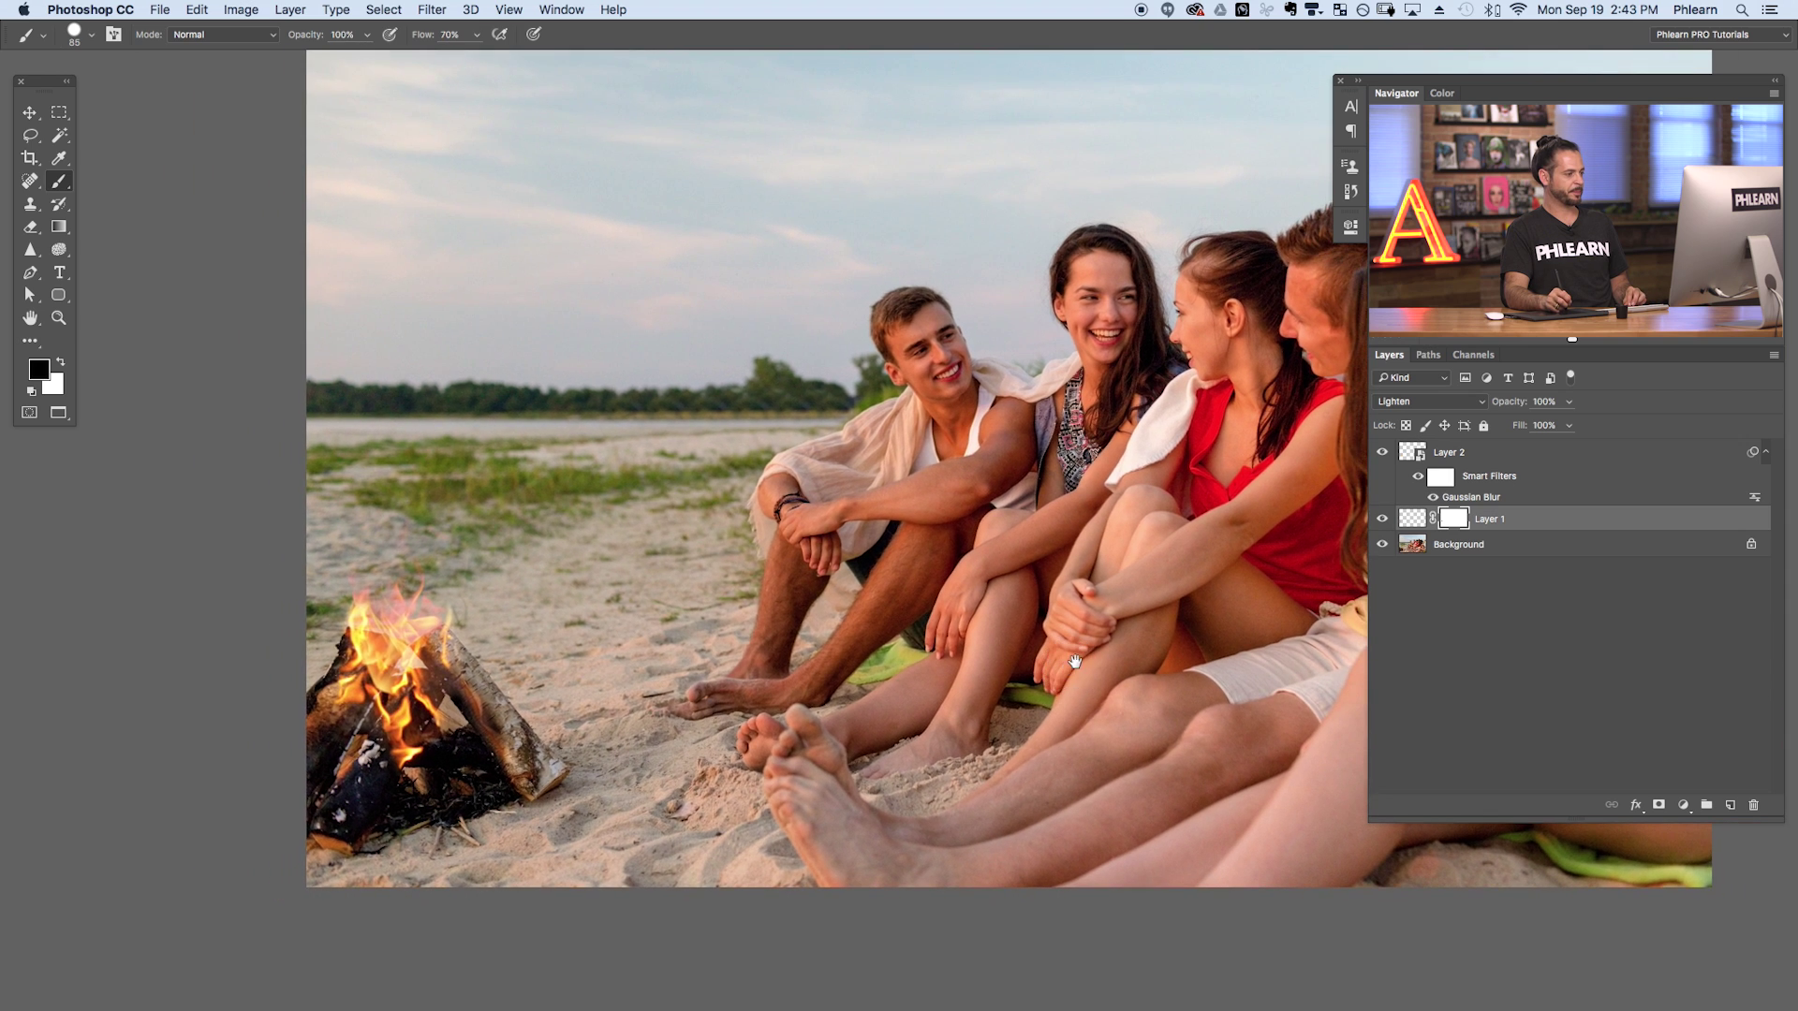
{"action": "scroll", "coordinate": [1067, 651], "scroll_direction": "right", "scroll_amount": 2}
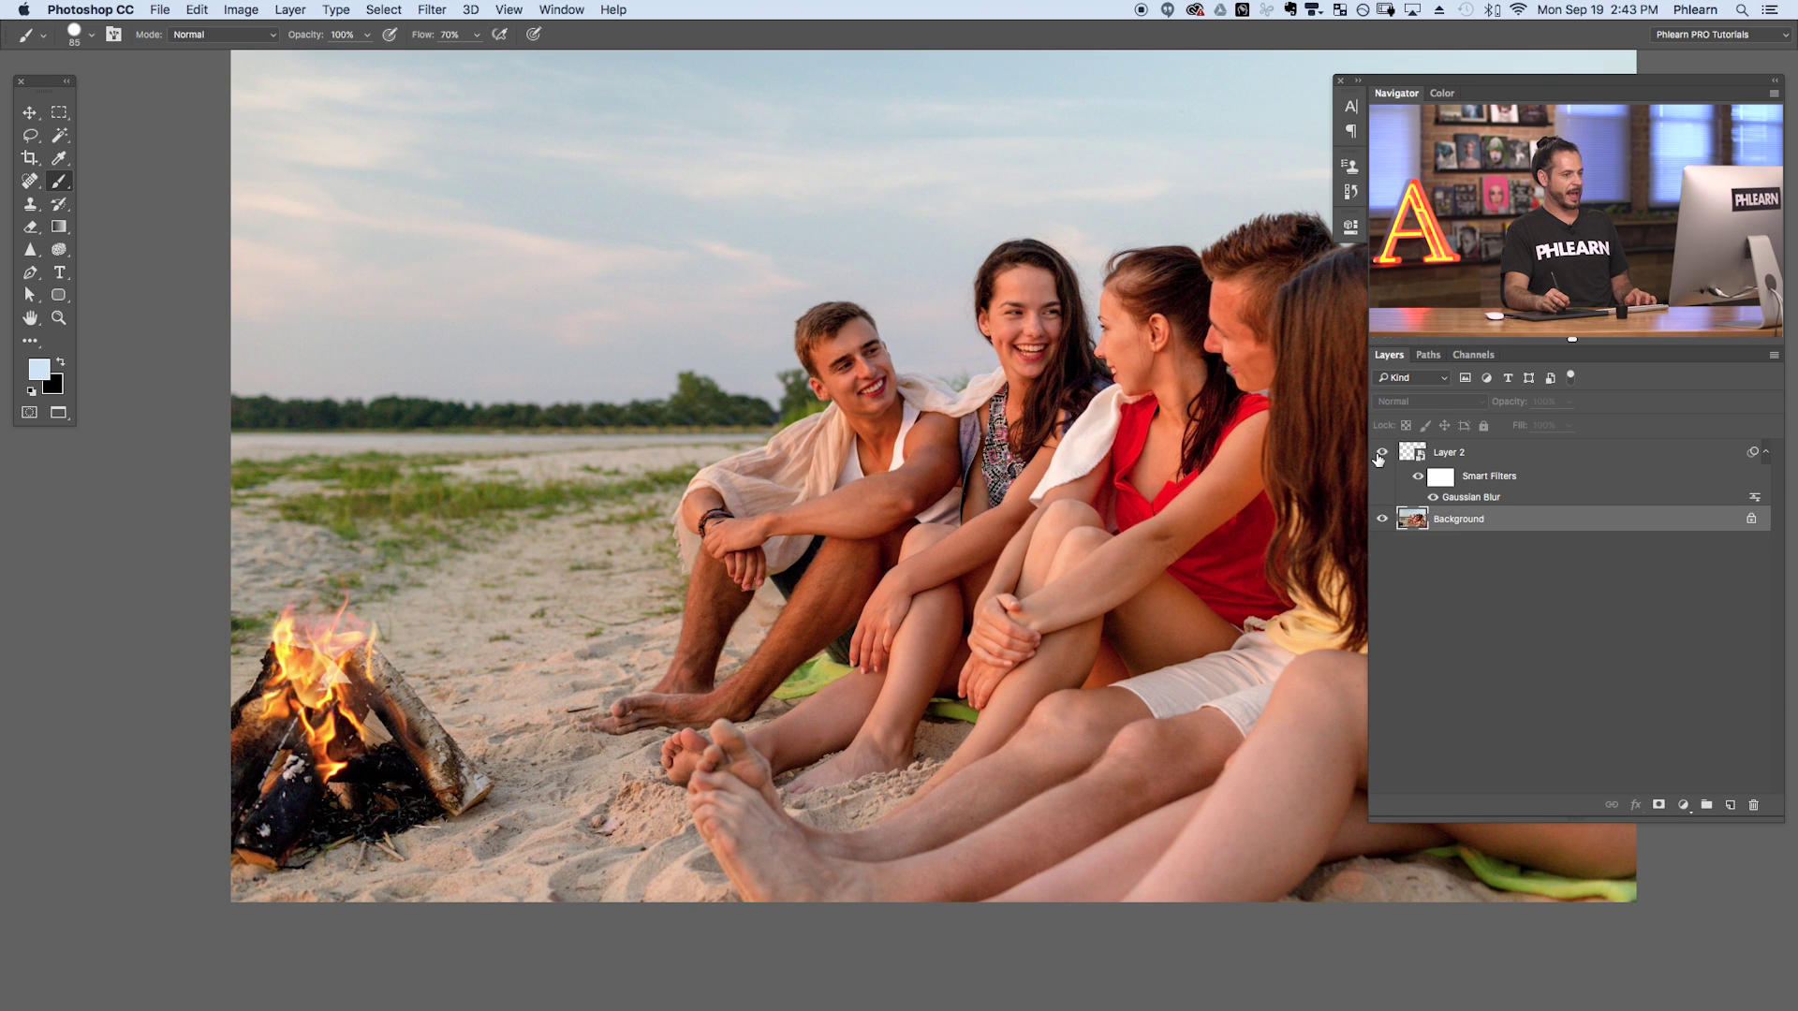
{"action": "left_click_drag", "start_coordinate": [1302, 485], "coordinate": [1239, 496]}
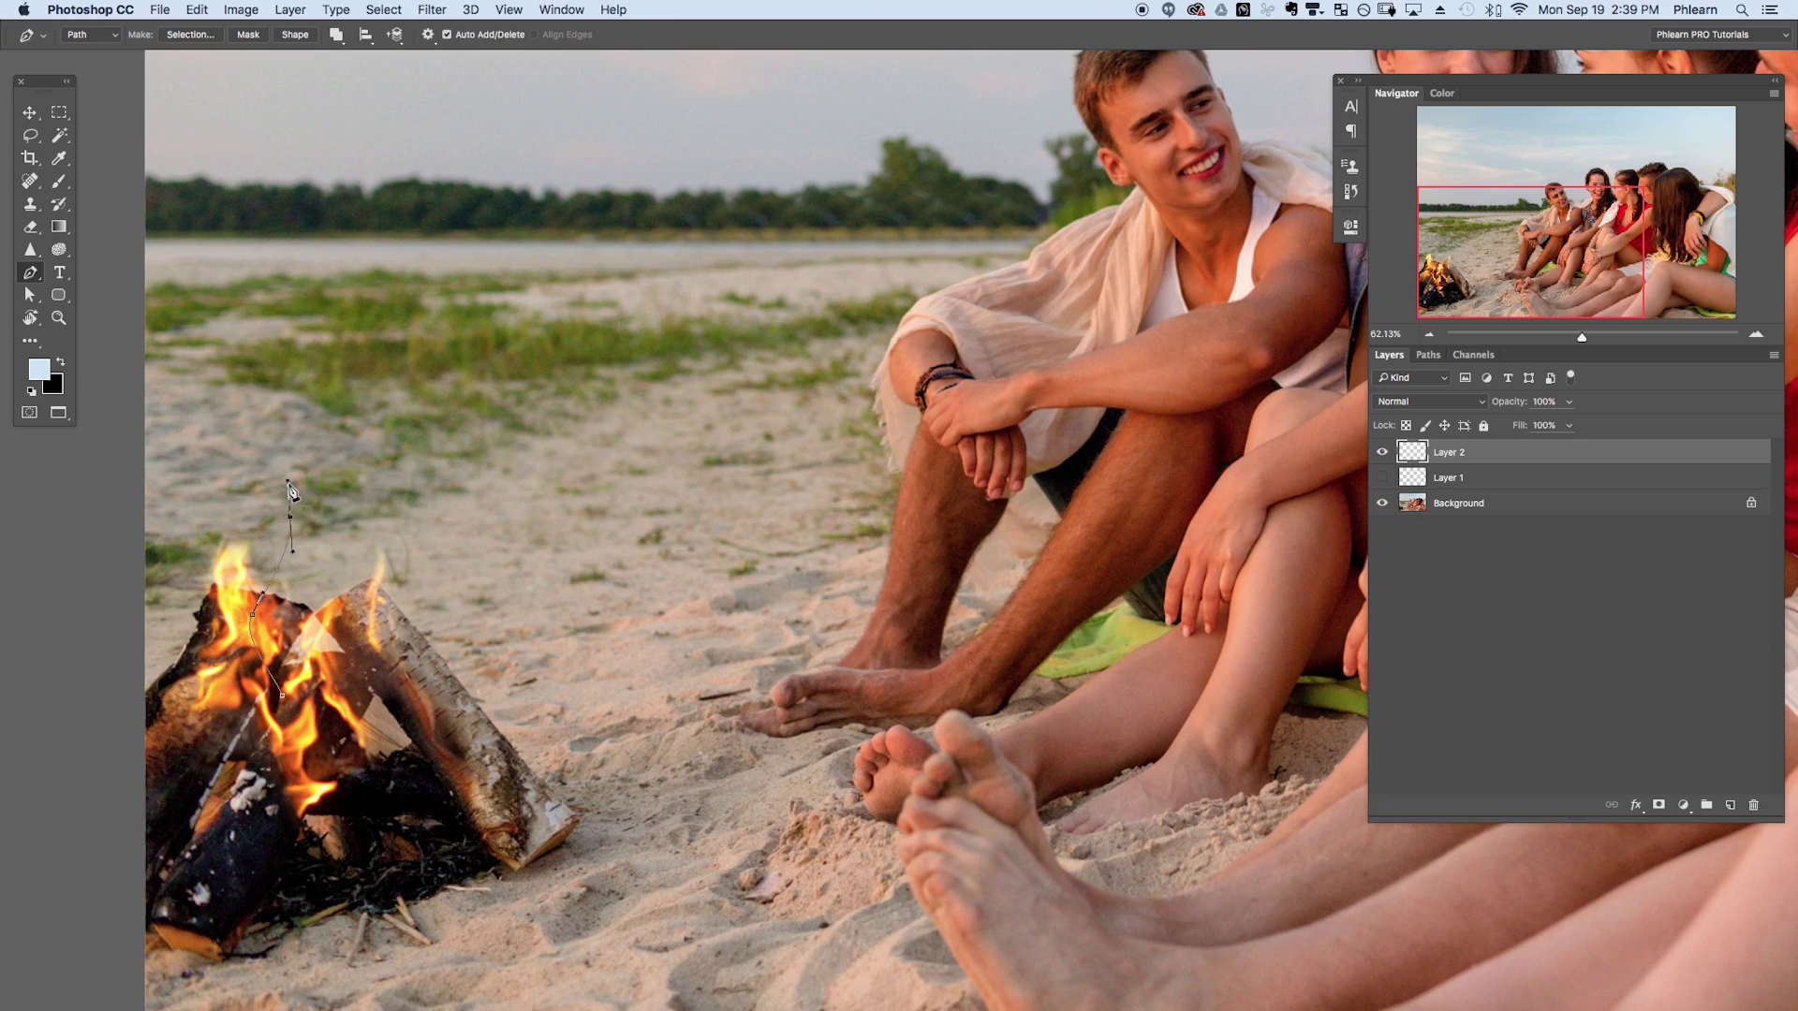
Run the Flame filter along the path on Layer 2, setting Flame Bottom Alignment to 46 and adjusting the turbulence.
{"action": "scroll", "coordinate": [285, 641], "scroll_direction": "up", "scroll_amount": 5}
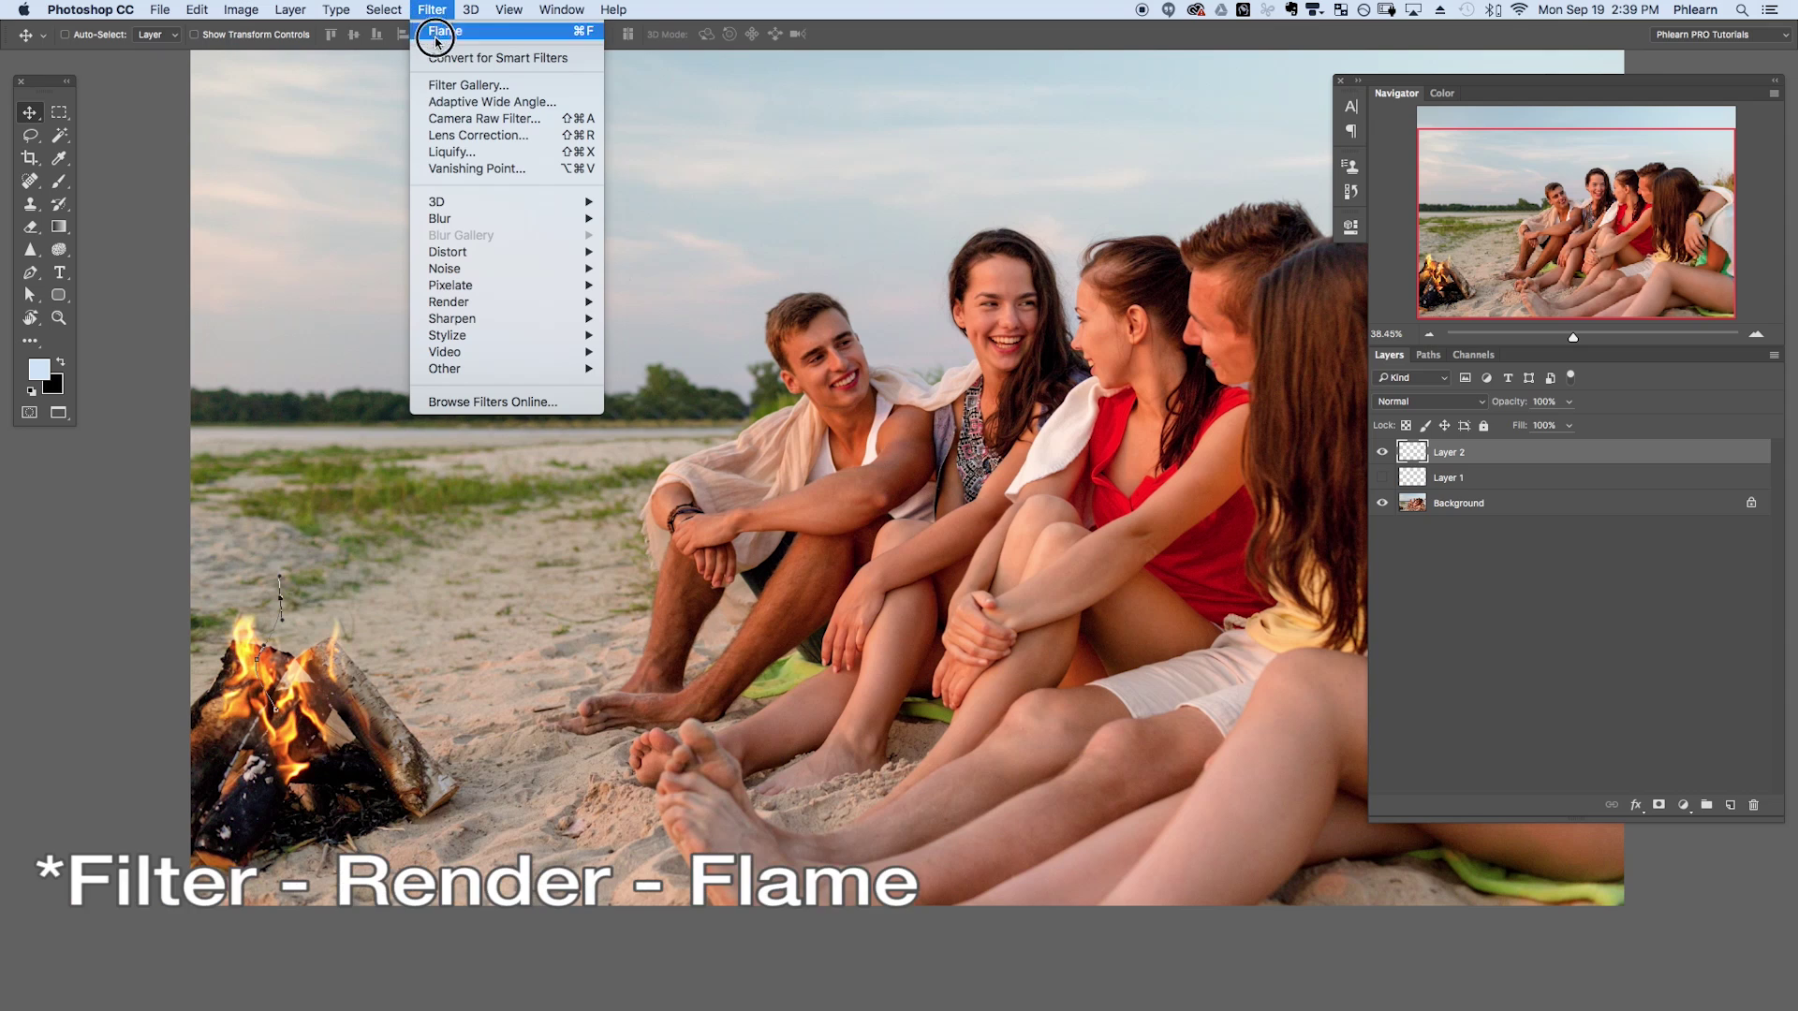
{"action": "mouse_move", "coordinate": [463, 302]}
{"action": "left_click", "coordinate": [687, 291]}
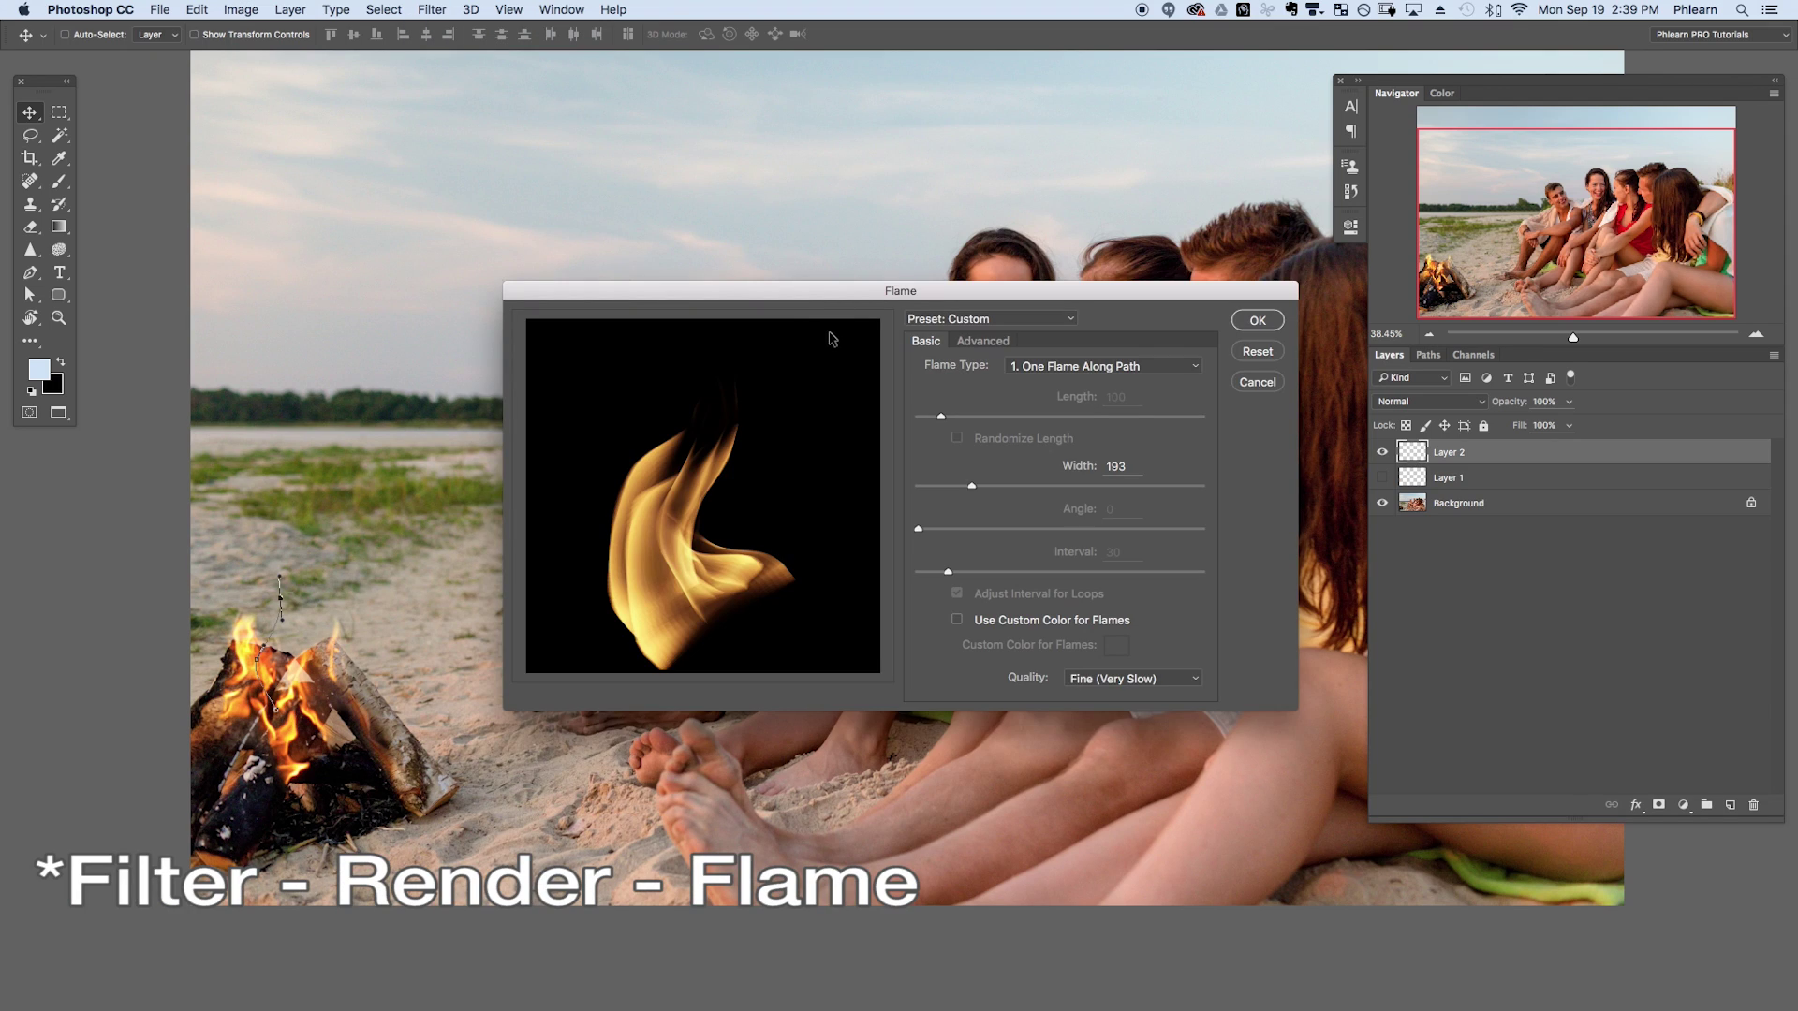
{"action": "left_click_drag", "start_coordinate": [864, 300], "coordinate": [824, 262]}
{"action": "left_click", "coordinate": [946, 310]}
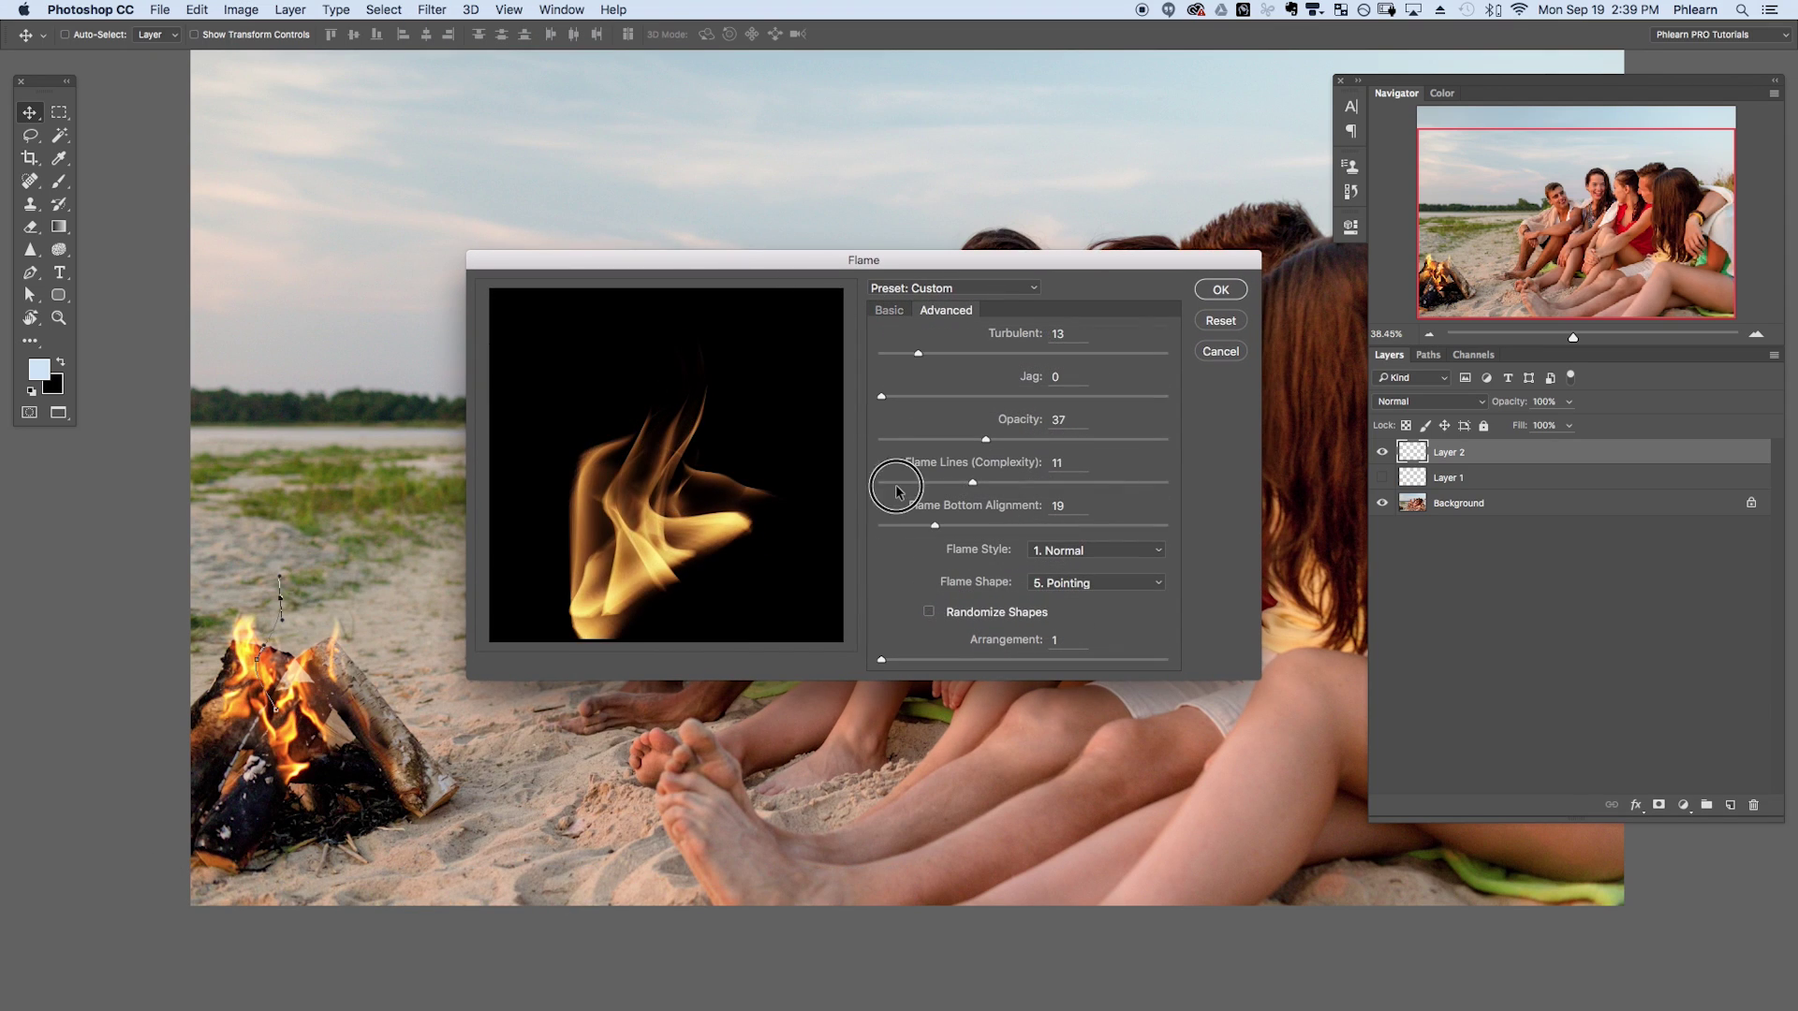
{"action": "left_click_drag", "start_coordinate": [899, 481], "coordinate": [872, 483]}
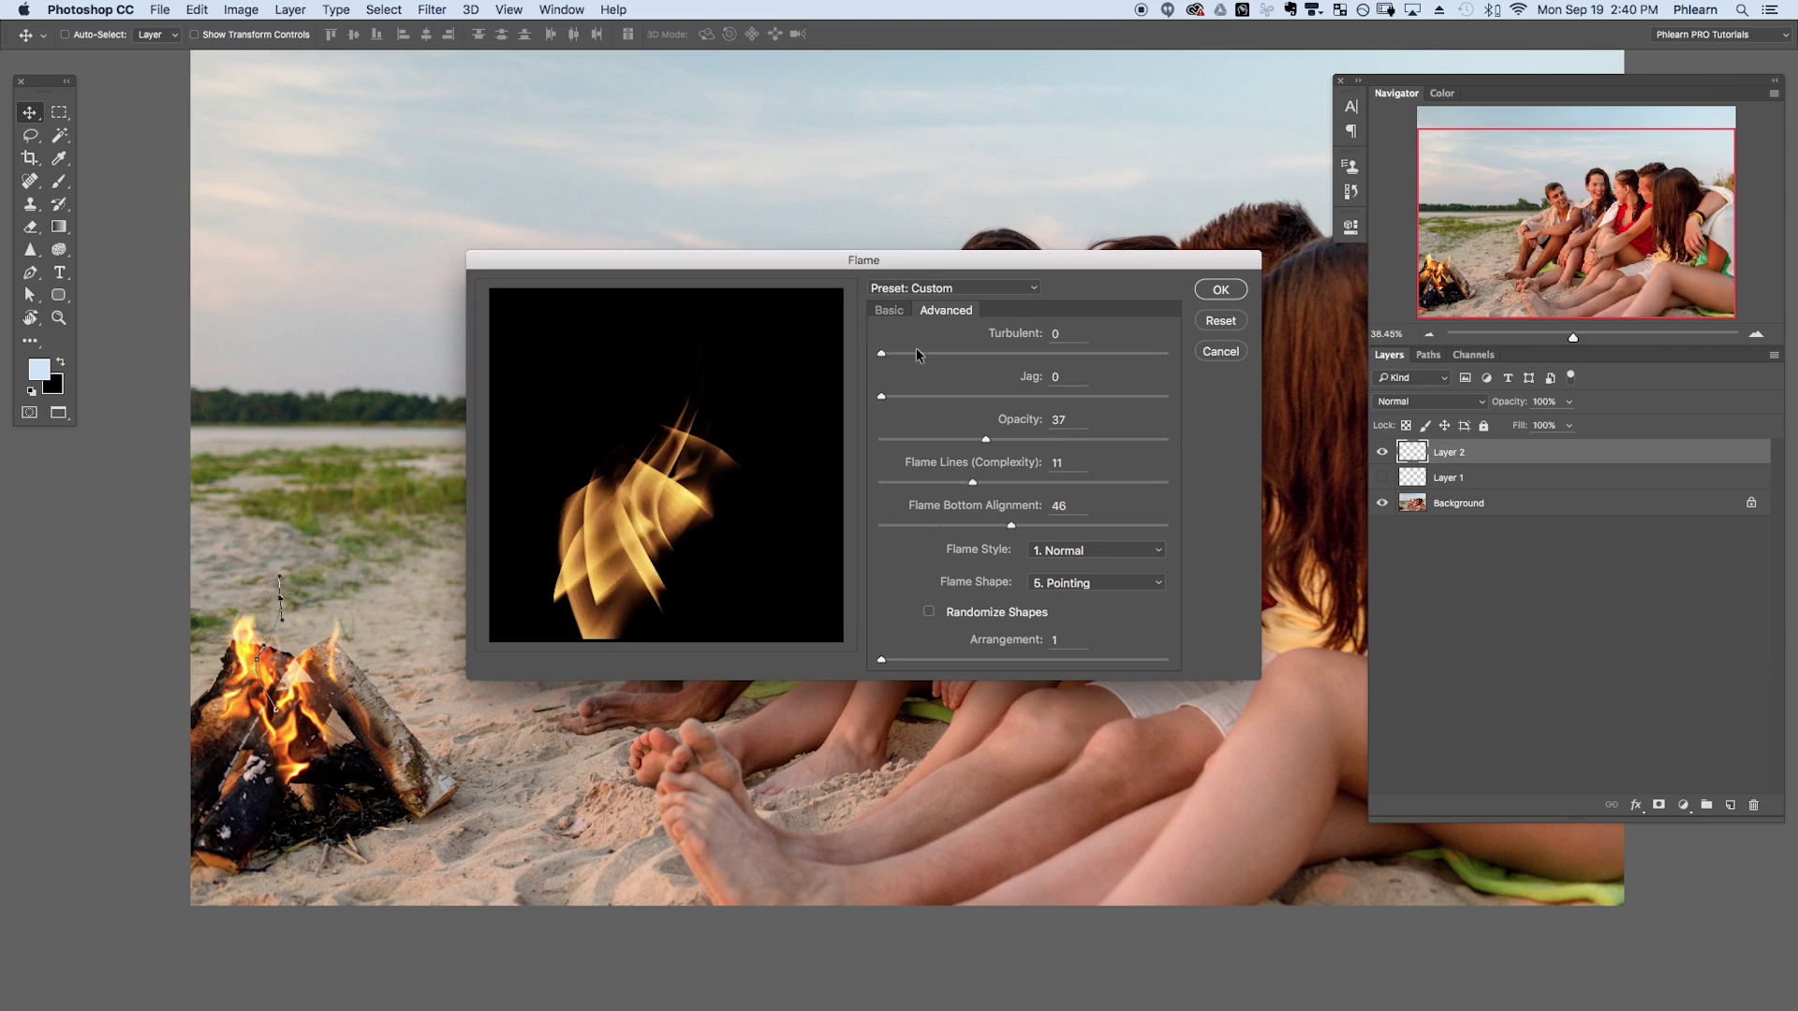
{"action": "left_click_drag", "start_coordinate": [917, 353], "coordinate": [965, 353]}
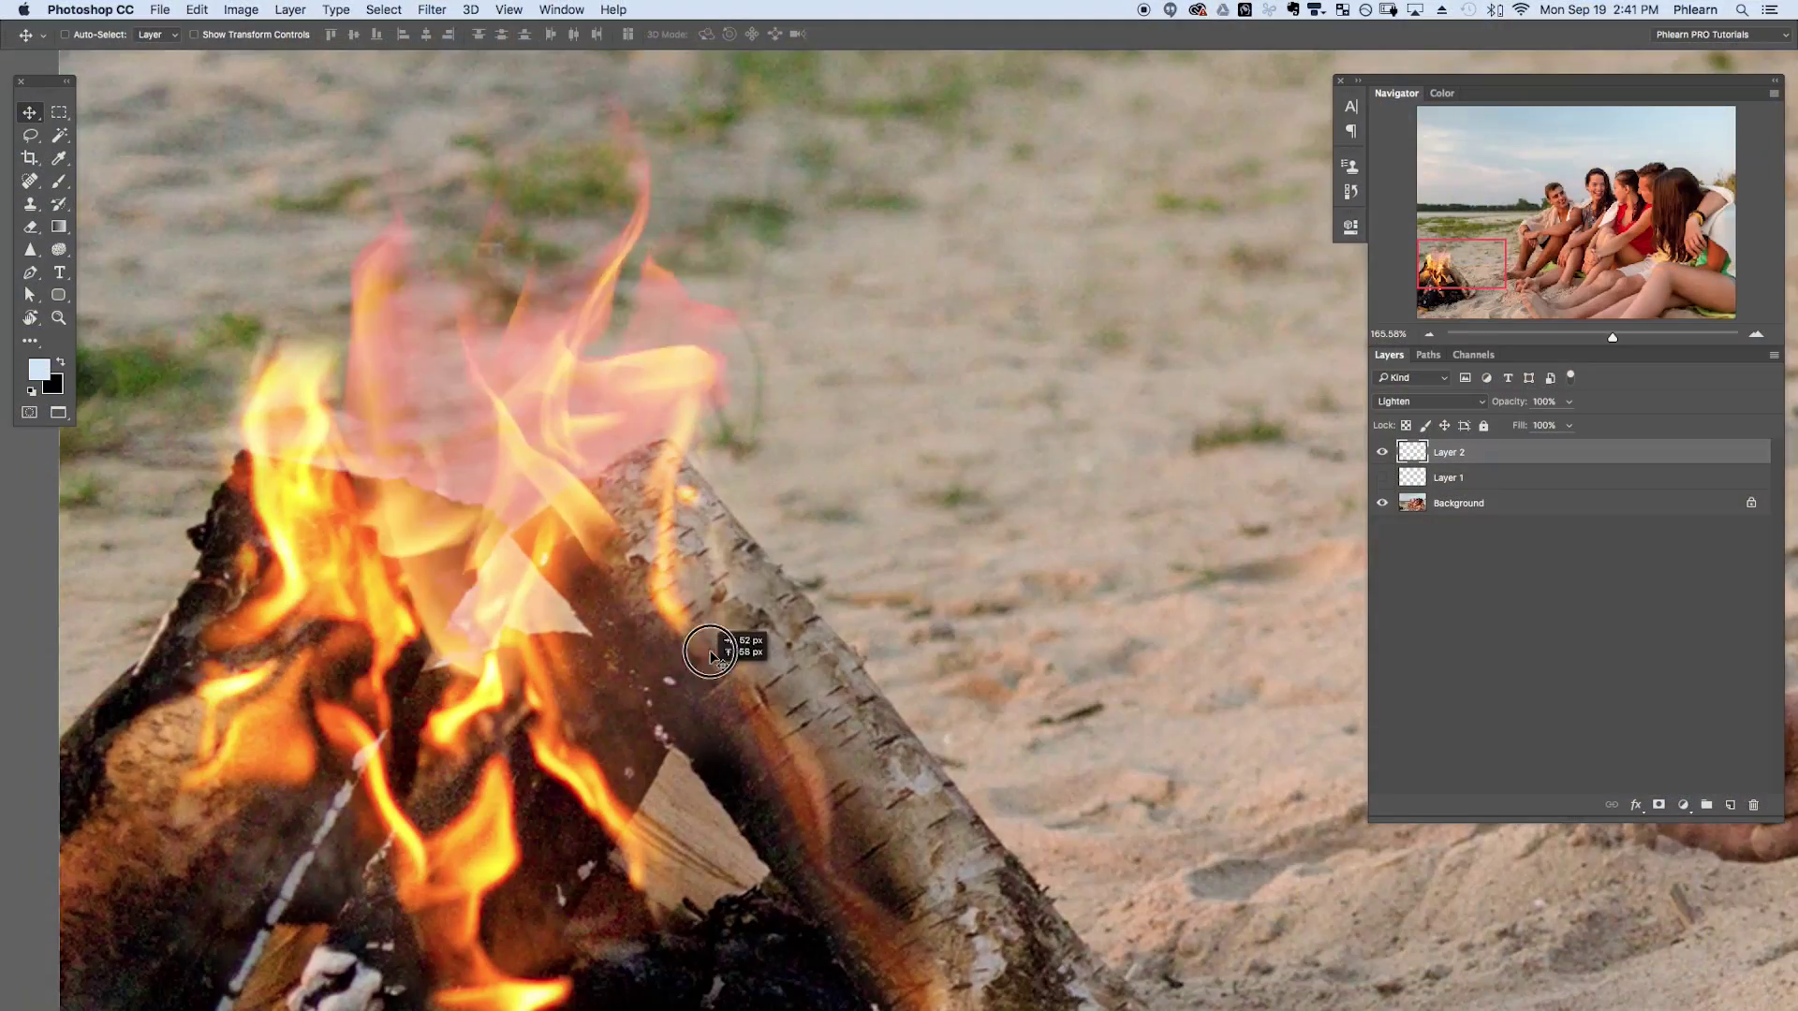
Move Layer 2's flame down so that it sits over the burning logs of the campfire.
{"action": "left_click_drag", "start_coordinate": [734, 642], "coordinate": [736, 731]}
{"action": "scroll", "coordinate": [887, 369], "scroll_direction": "up", "scroll_amount": 3}
{"action": "scroll", "coordinate": [567, 630], "scroll_direction": "down", "scroll_amount": 5}
{"action": "left_click_drag", "start_coordinate": [566, 630], "coordinate": [674, 749]}
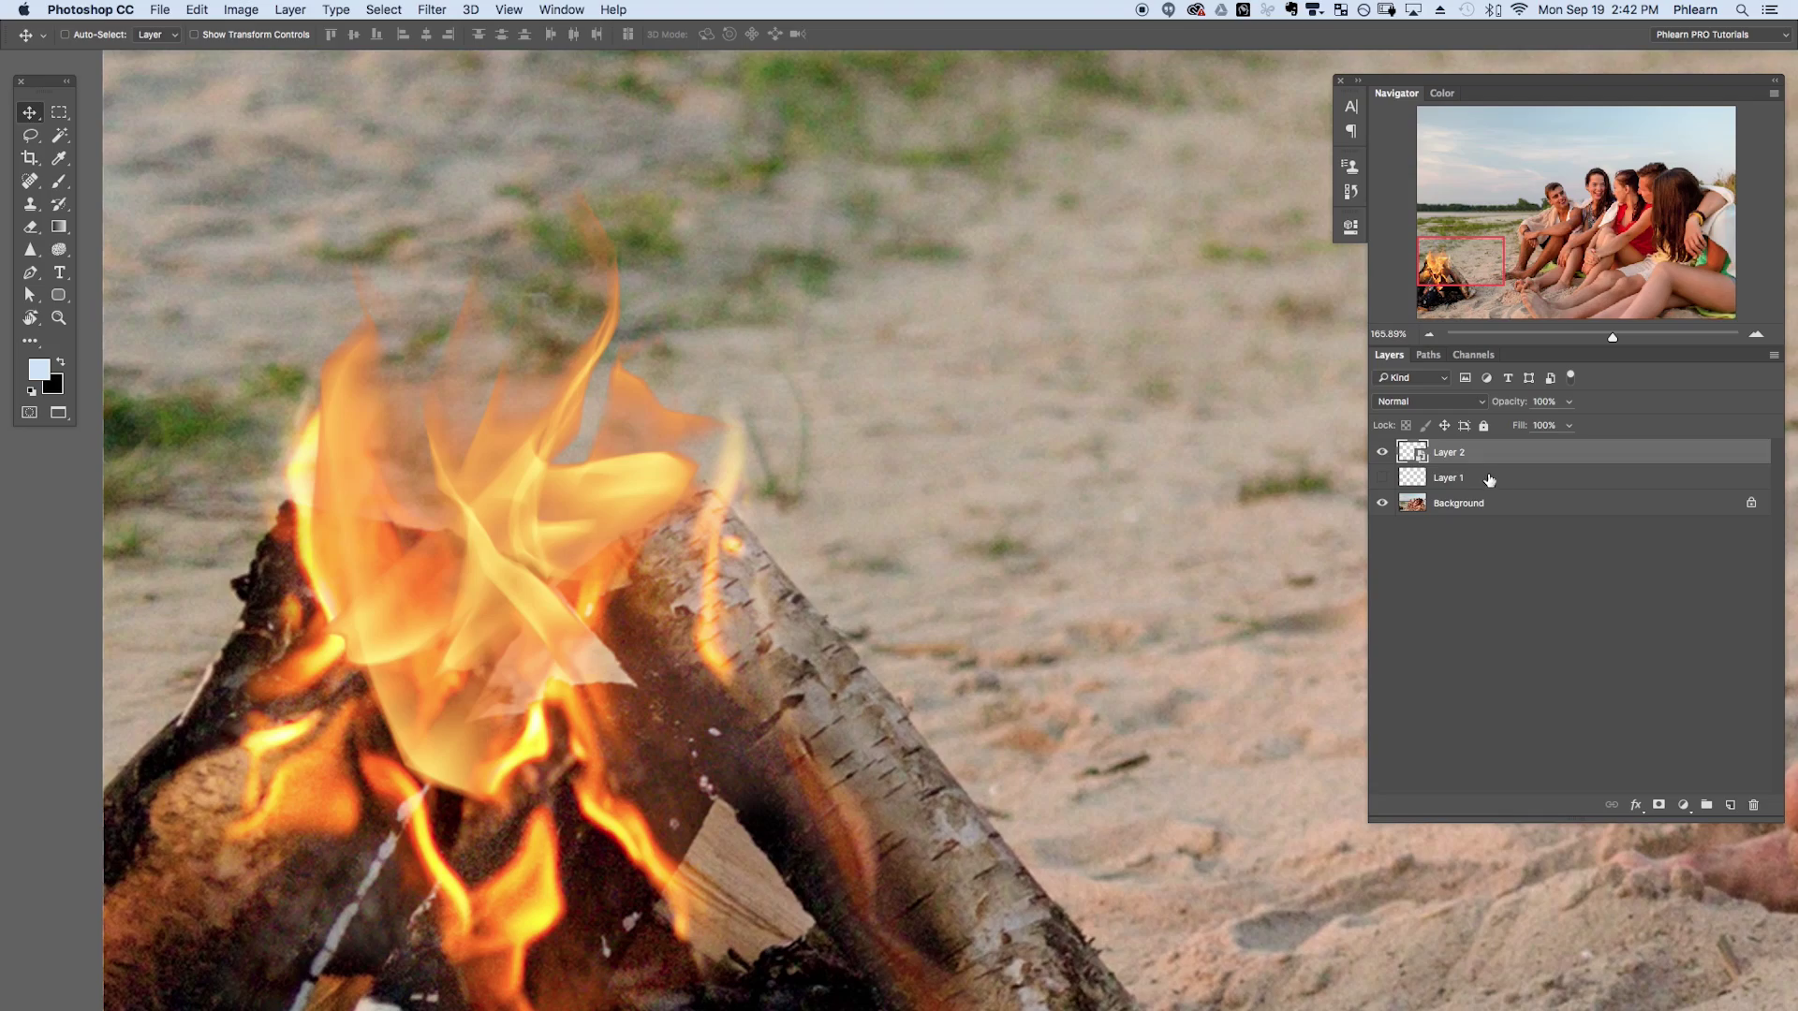
{"action": "left_click", "coordinate": [1415, 403]}
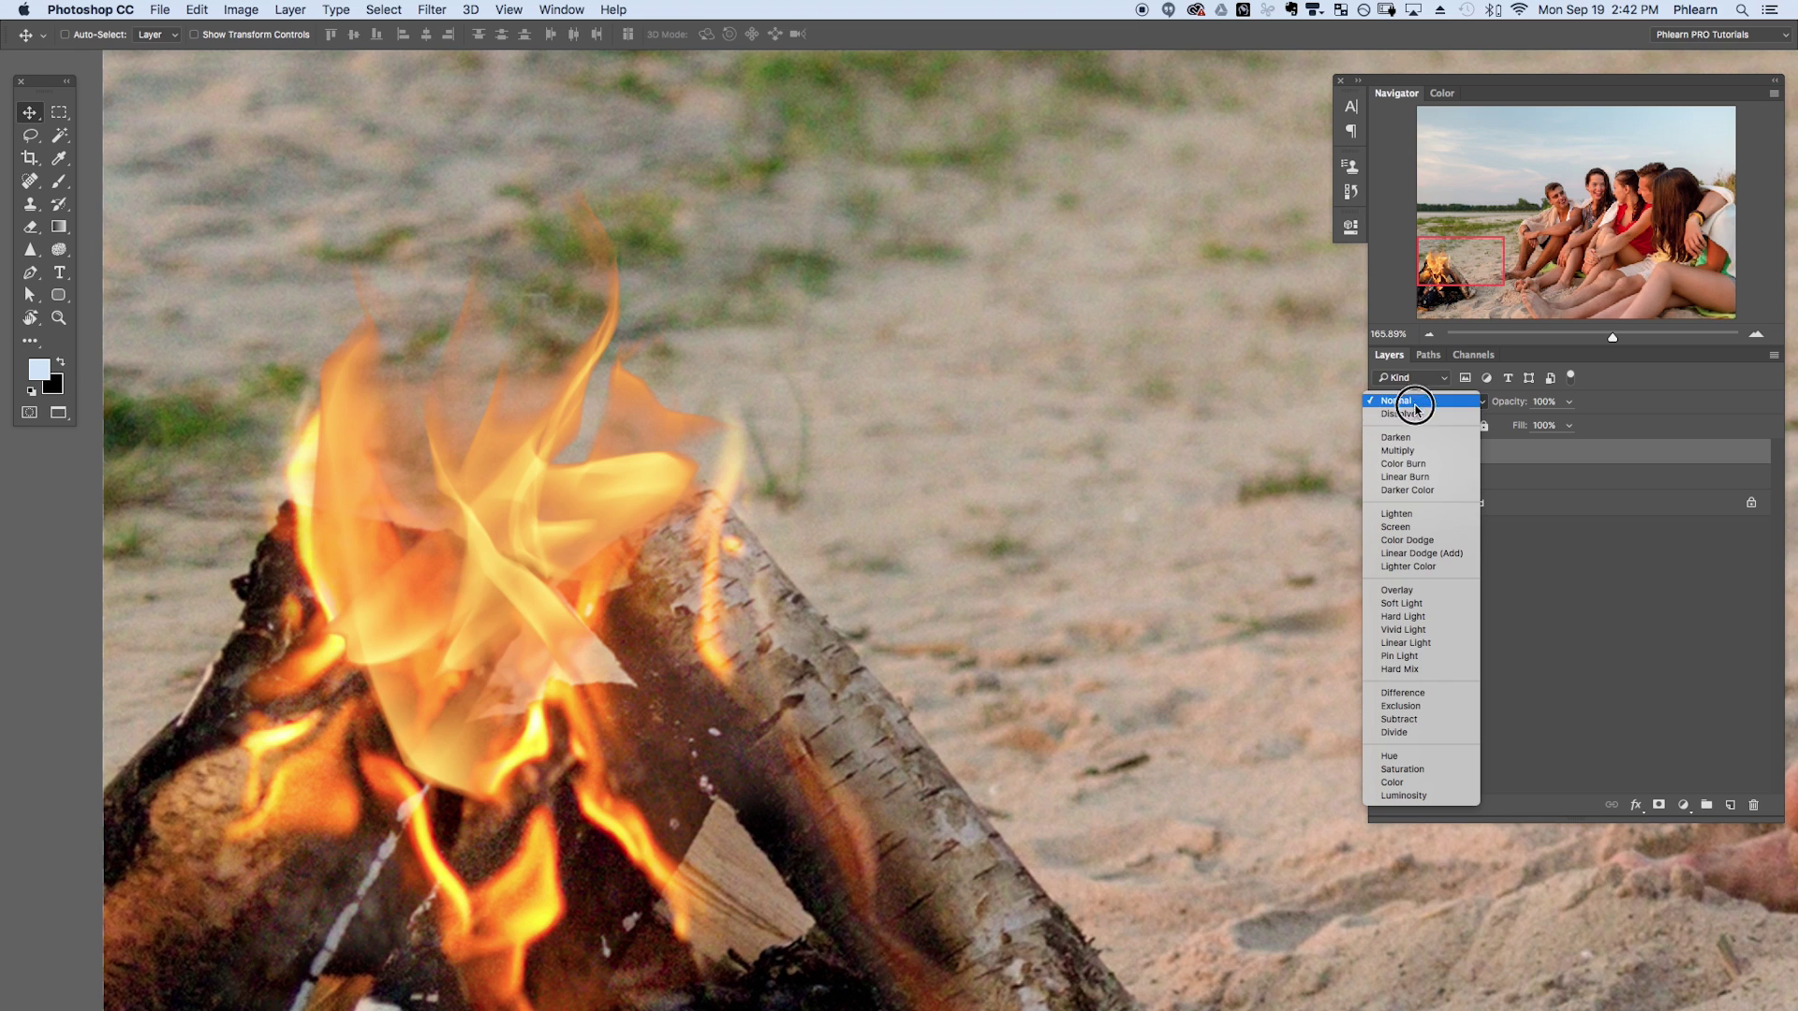
{"action": "left_click", "coordinate": [1424, 513]}
{"action": "key", "text": "super+z"}
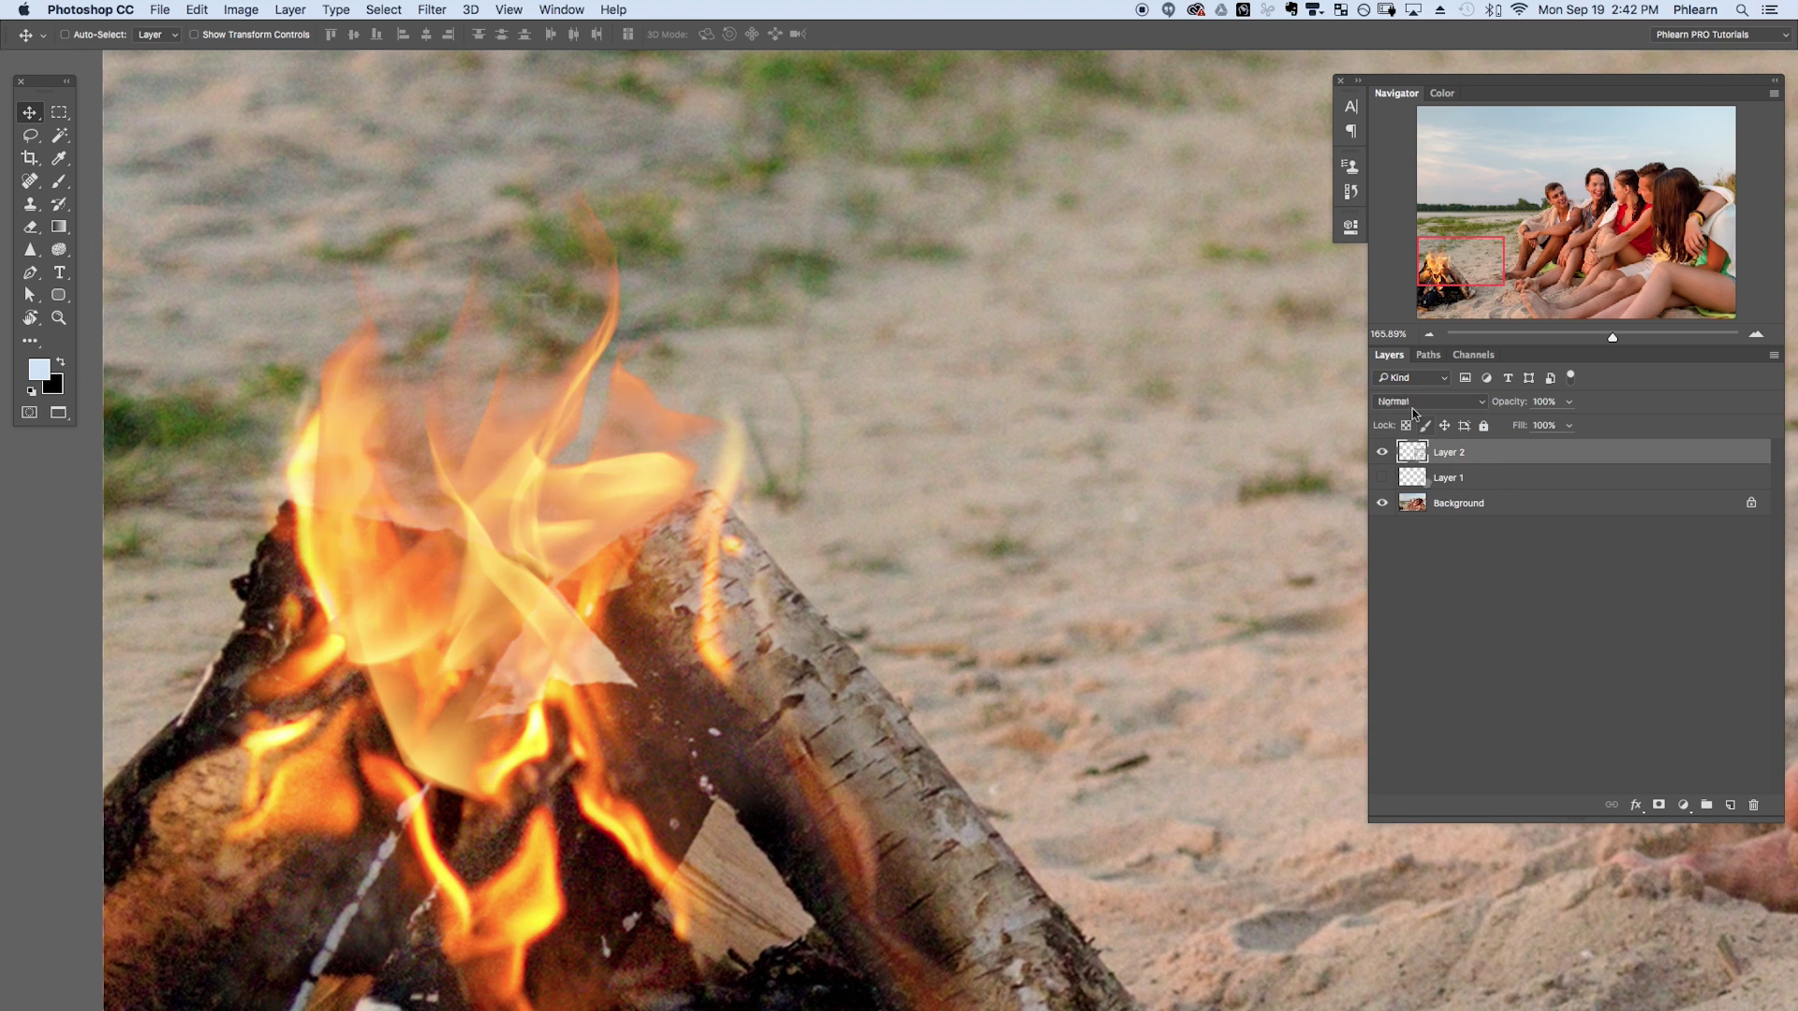
Convert Layer 2 to a smart object and set its blend mode to Lighten.
{"action": "right_click", "coordinate": [1487, 455]}
{"action": "left_click", "coordinate": [1517, 483]}
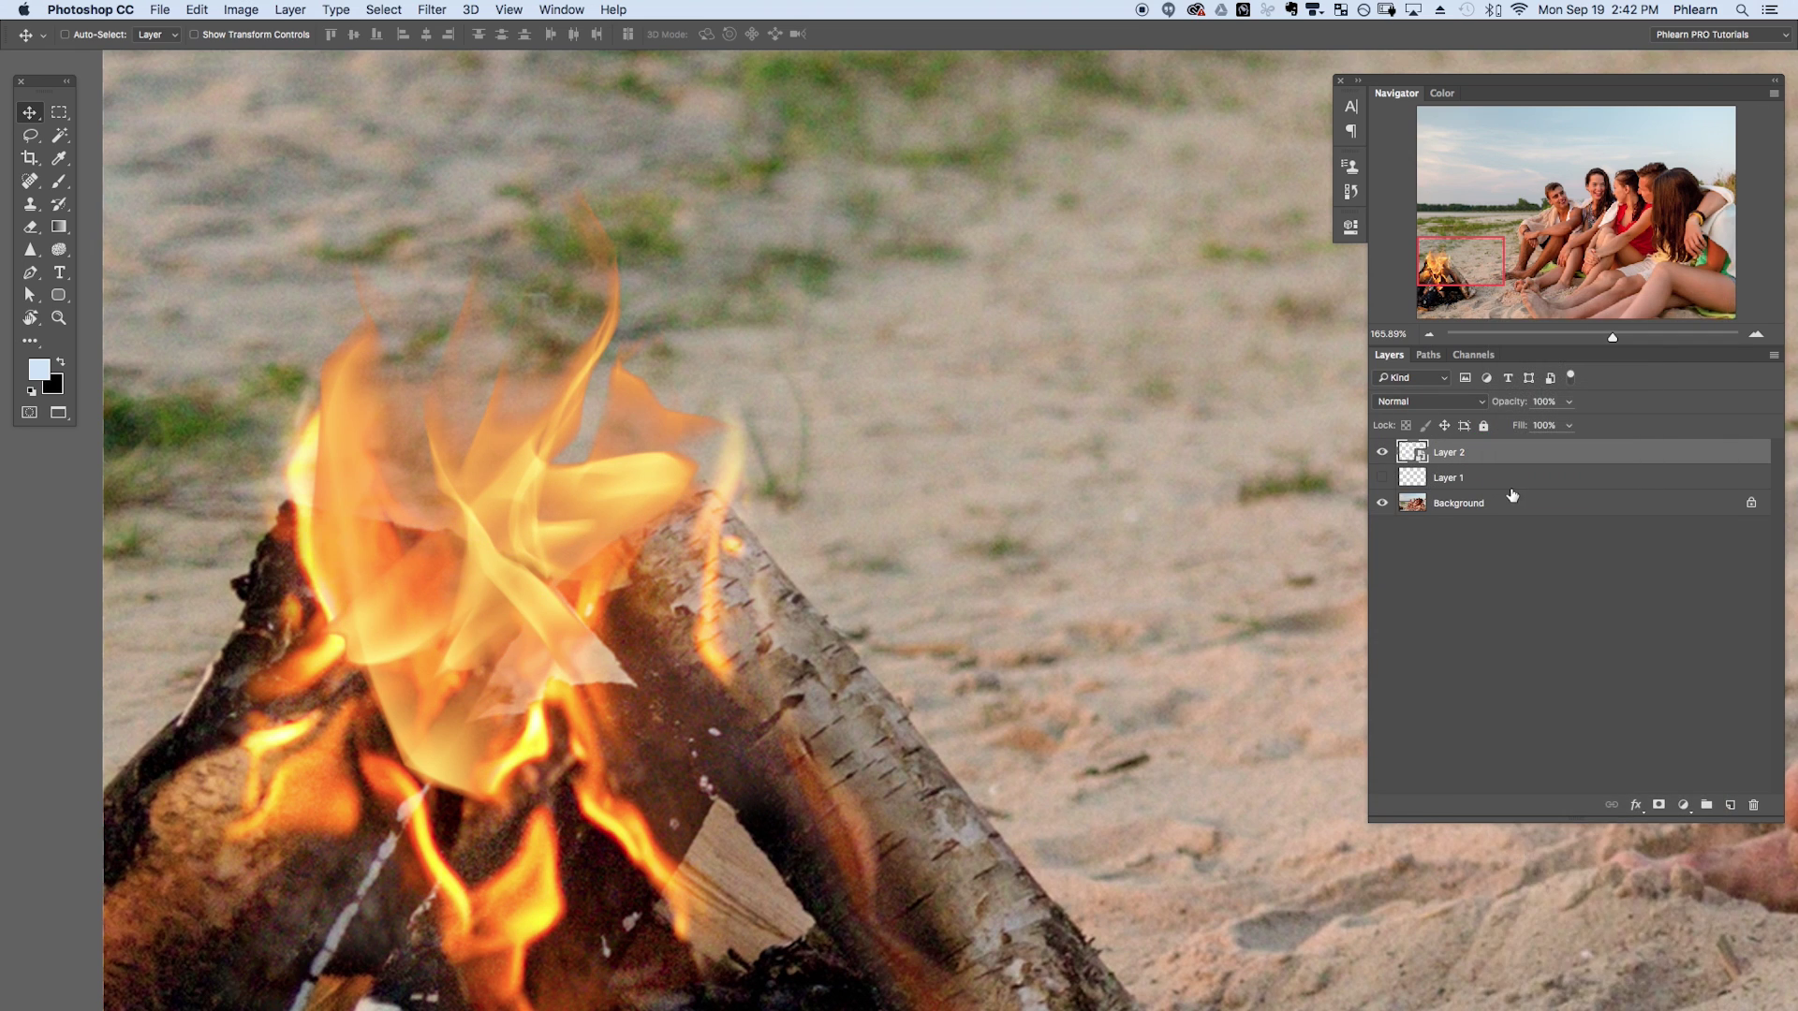
{"action": "key", "text": "alt+shift+g"}
Start a Gaussian Blur on Layer 2's flame with a radius of 0.1 pixels.
{"action": "left_click", "coordinate": [432, 9]}
{"action": "left_click", "coordinate": [529, 217]}
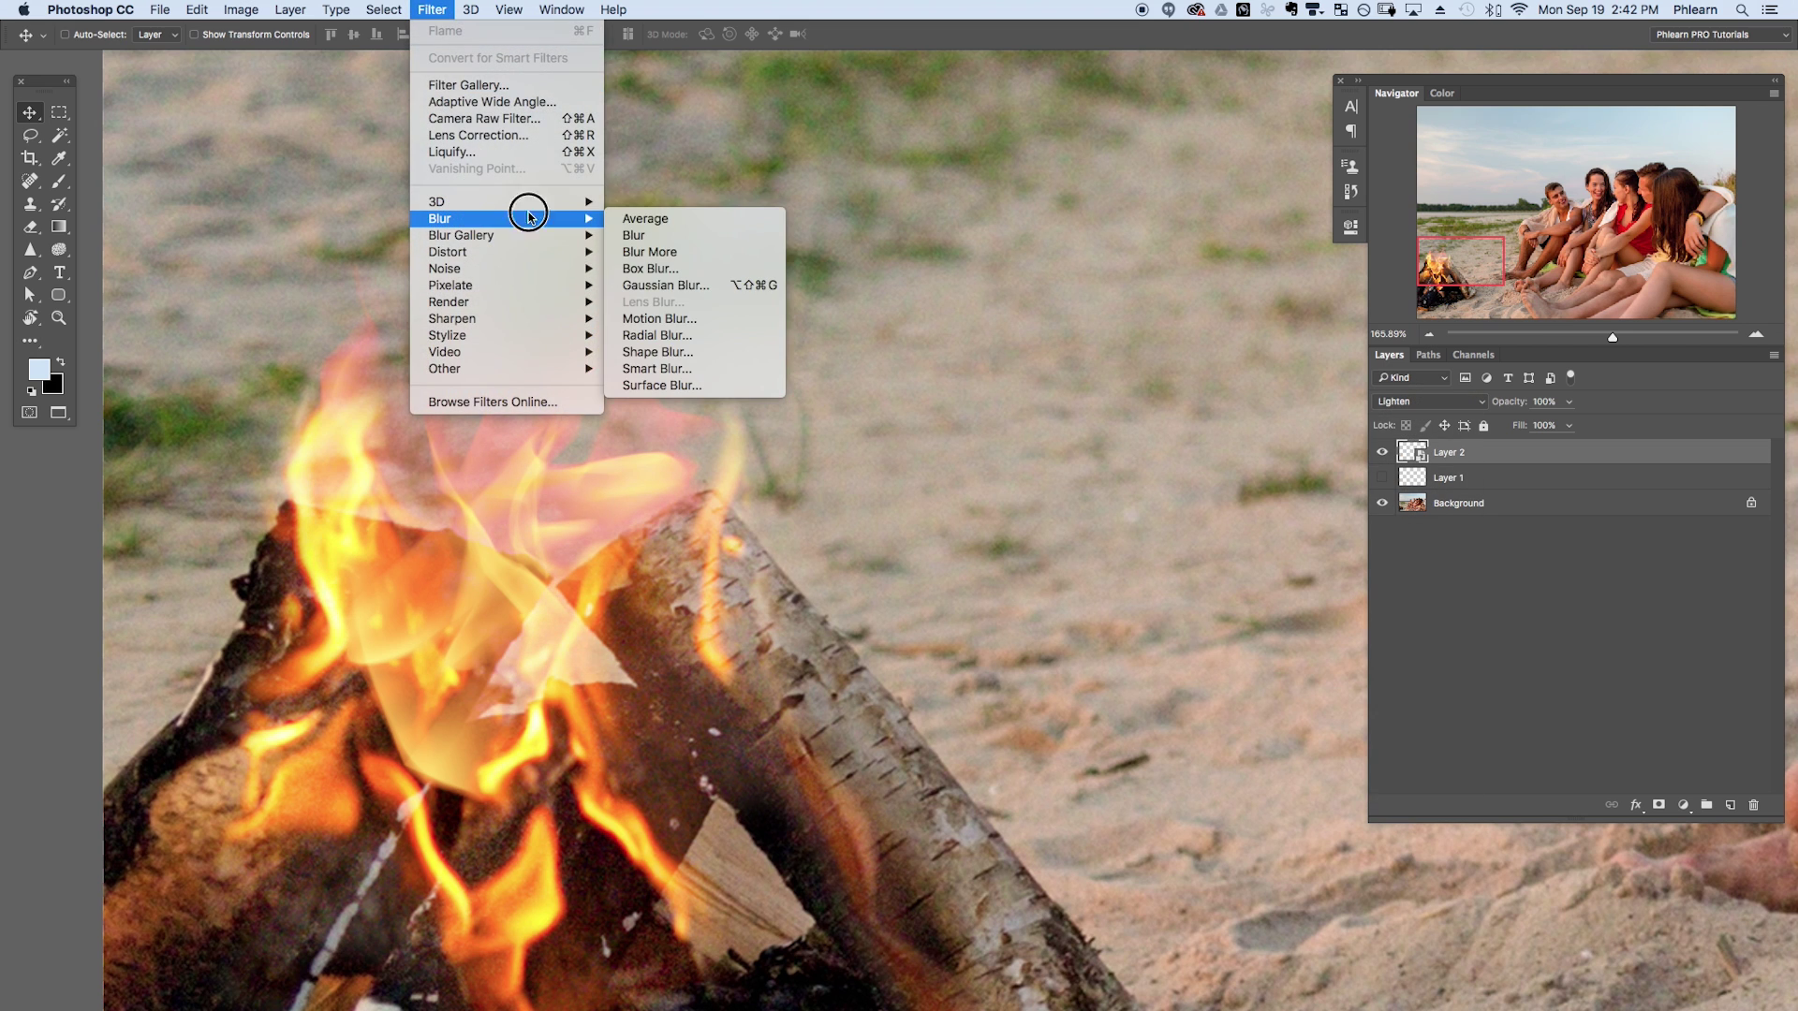
{"action": "left_click", "coordinate": [695, 285]}
{"action": "left_click_drag", "start_coordinate": [477, 324], "coordinate": [1063, 293]}
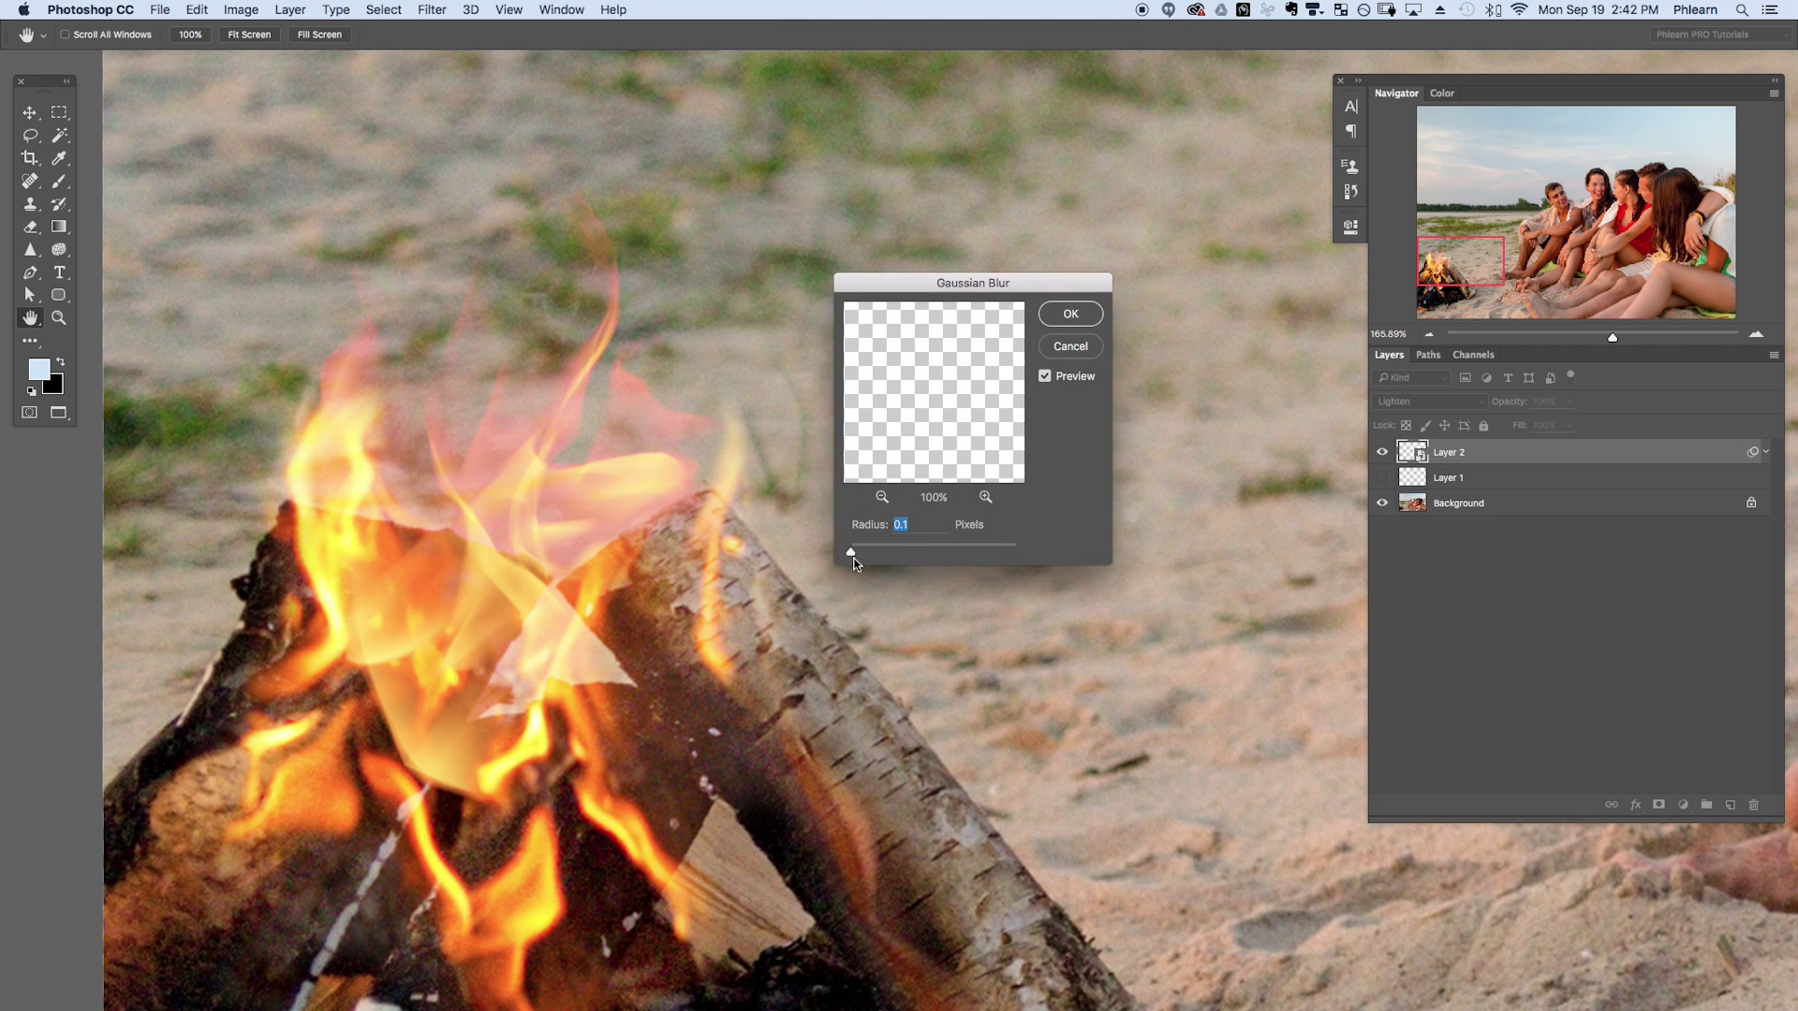